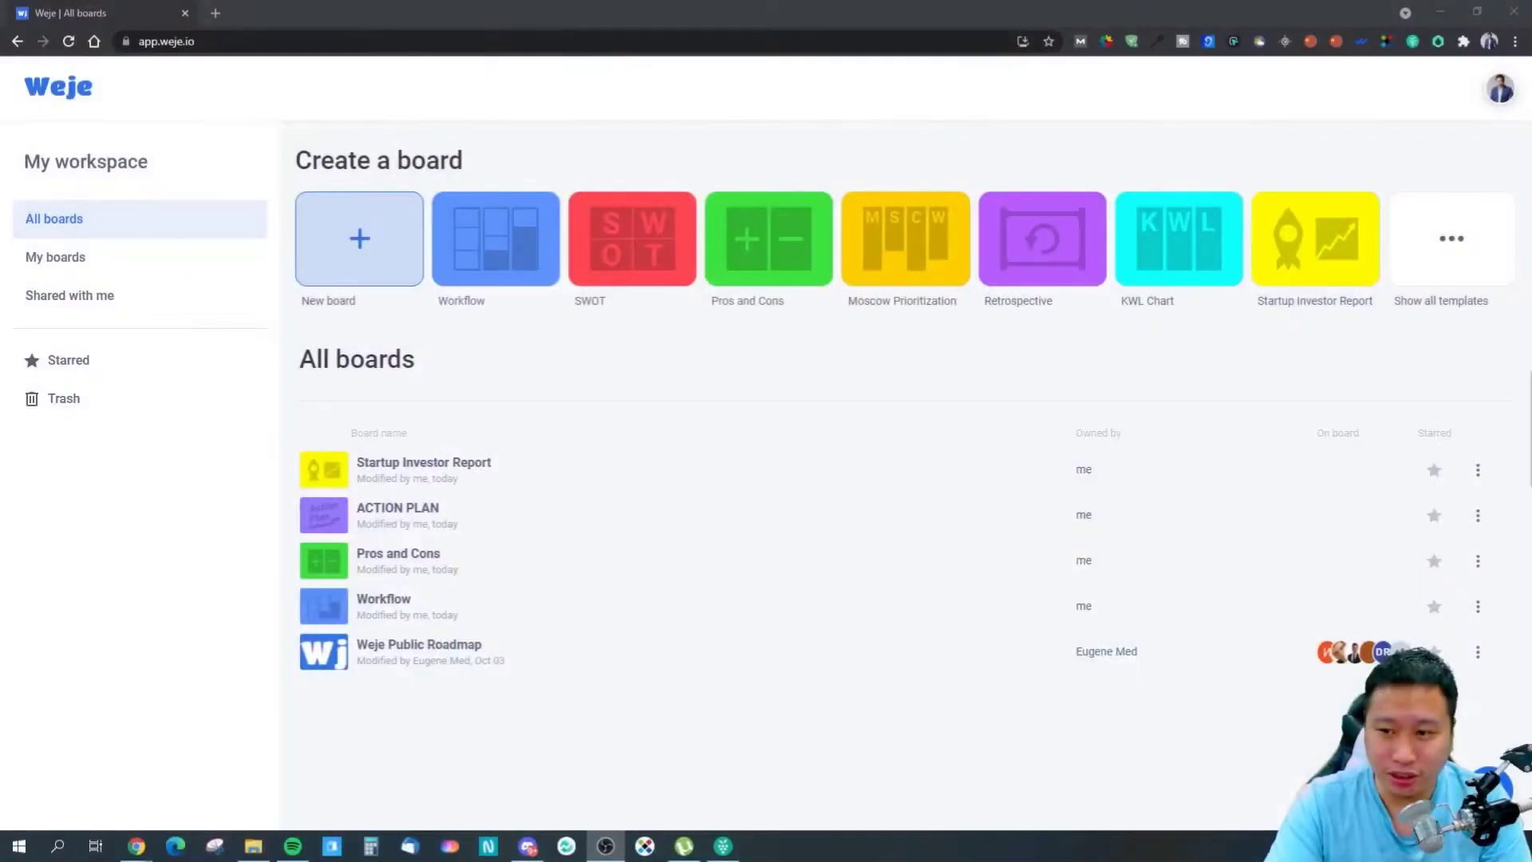
Look through the full set of board templates and close the overview.
{"action": "left_click", "coordinate": [581, 382]}
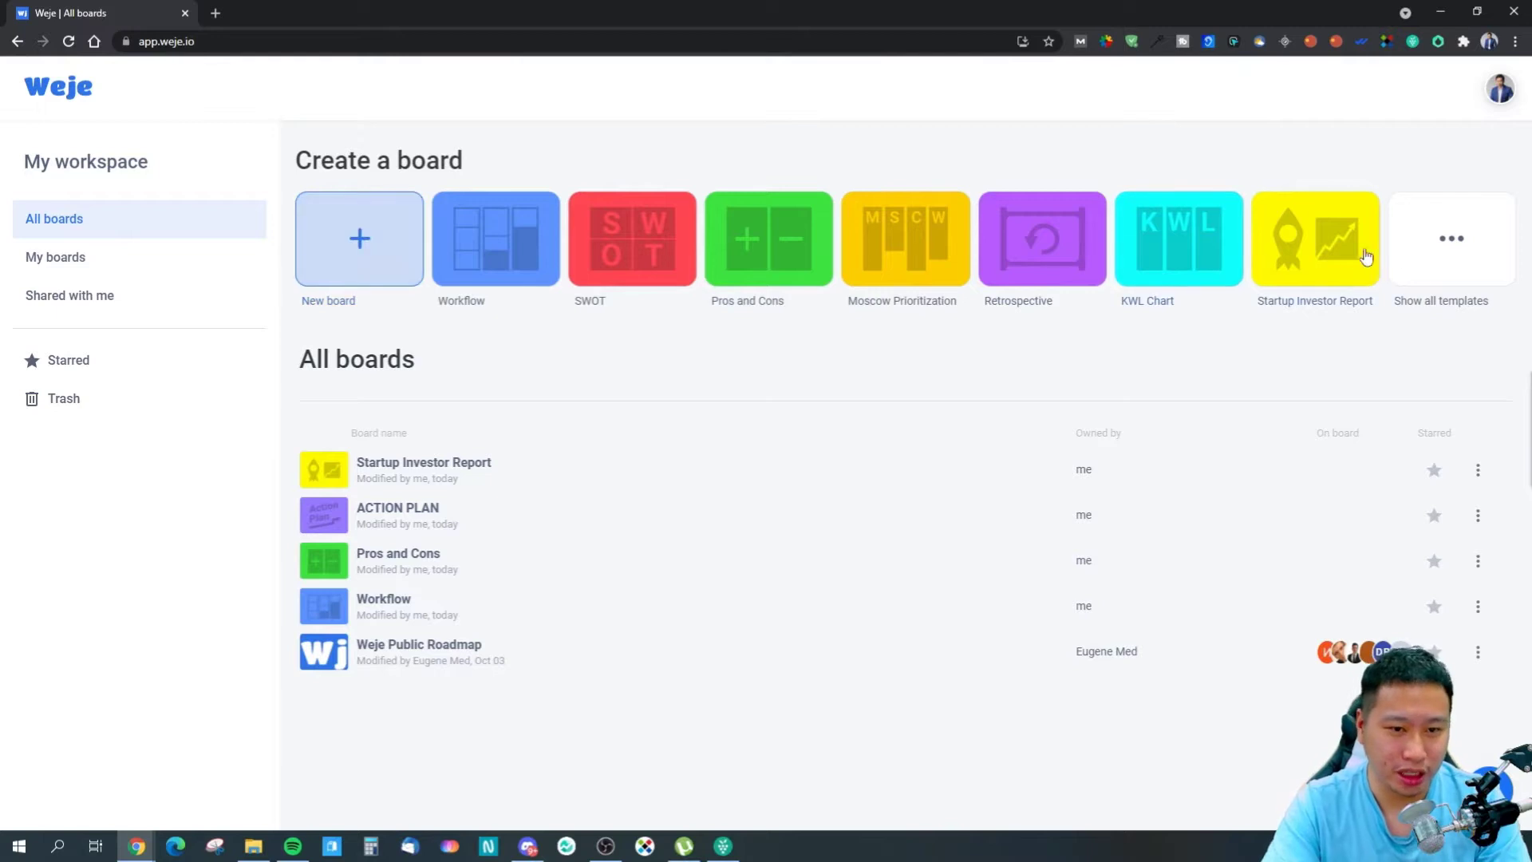
{"action": "left_click", "coordinate": [1443, 254]}
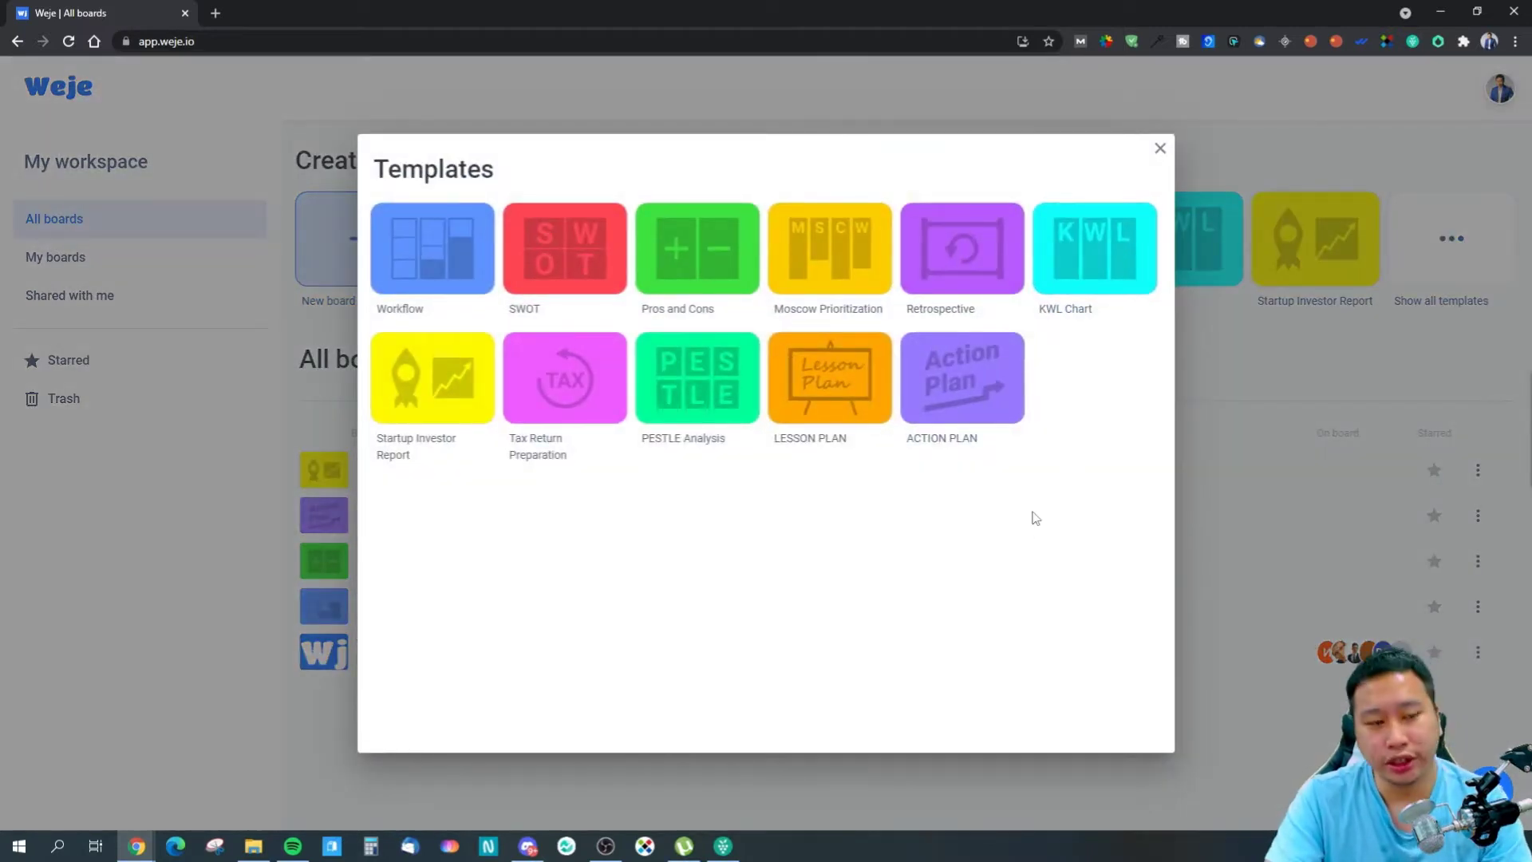
{"action": "left_click", "coordinate": [1284, 394]}
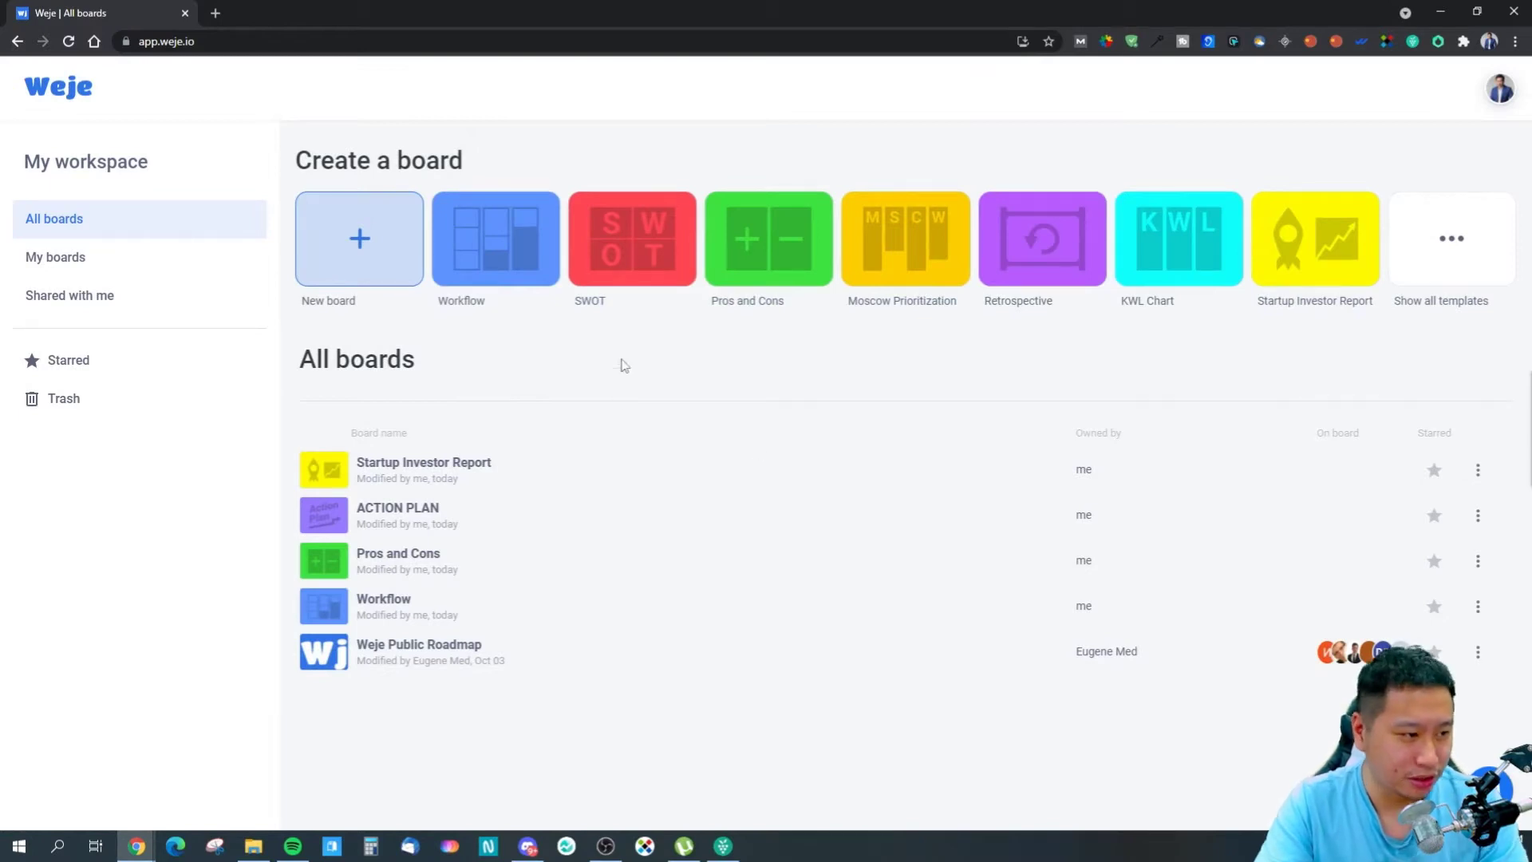
Create a new blank board named Test and open it.
{"action": "left_click", "coordinate": [364, 234]}
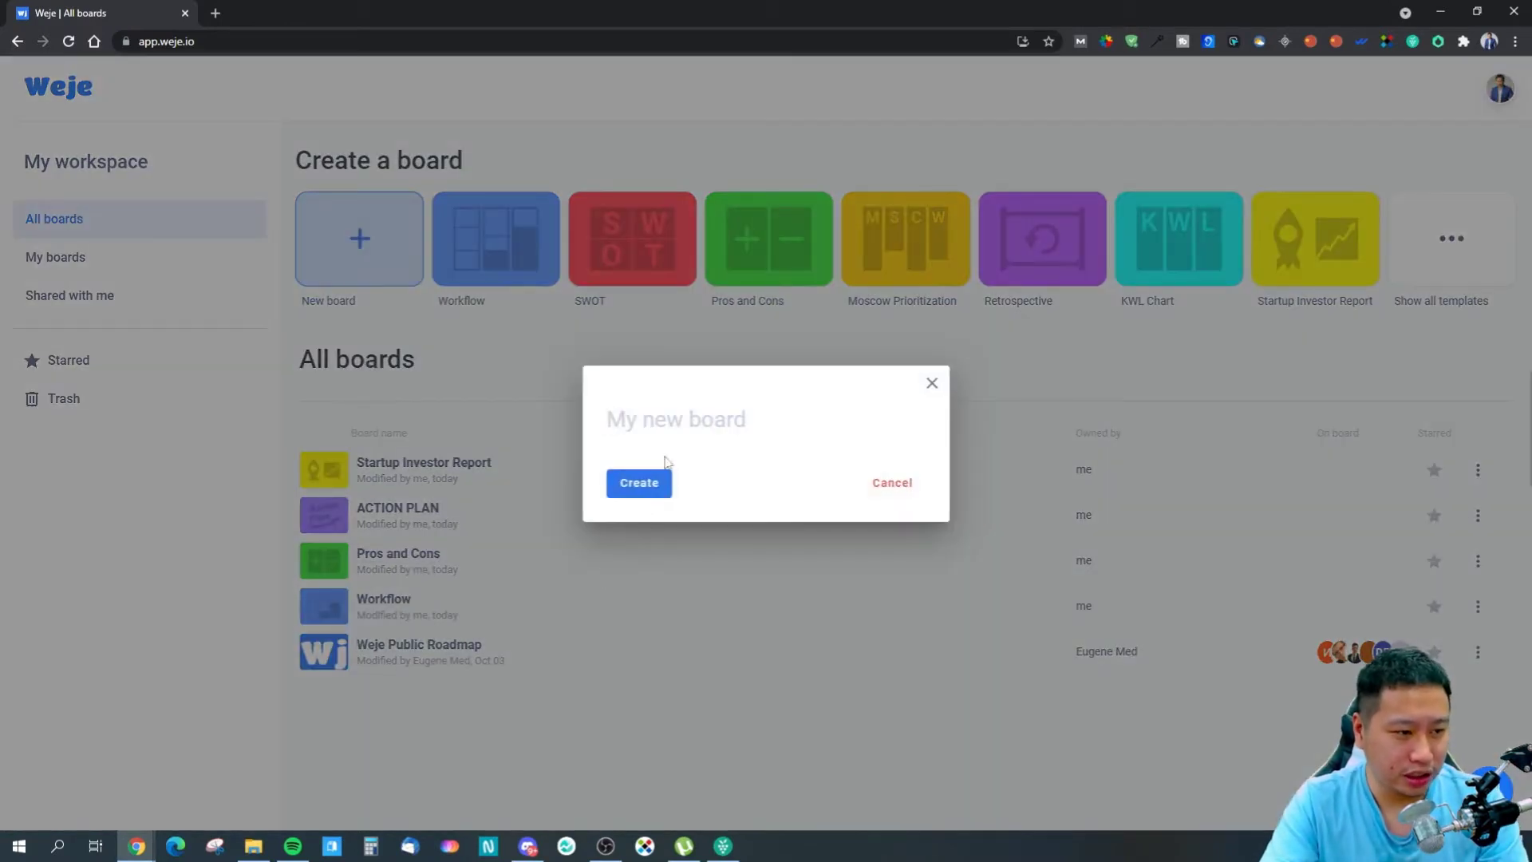
{"action": "type", "text": "Test"}
{"action": "left_click", "coordinate": [654, 484]}
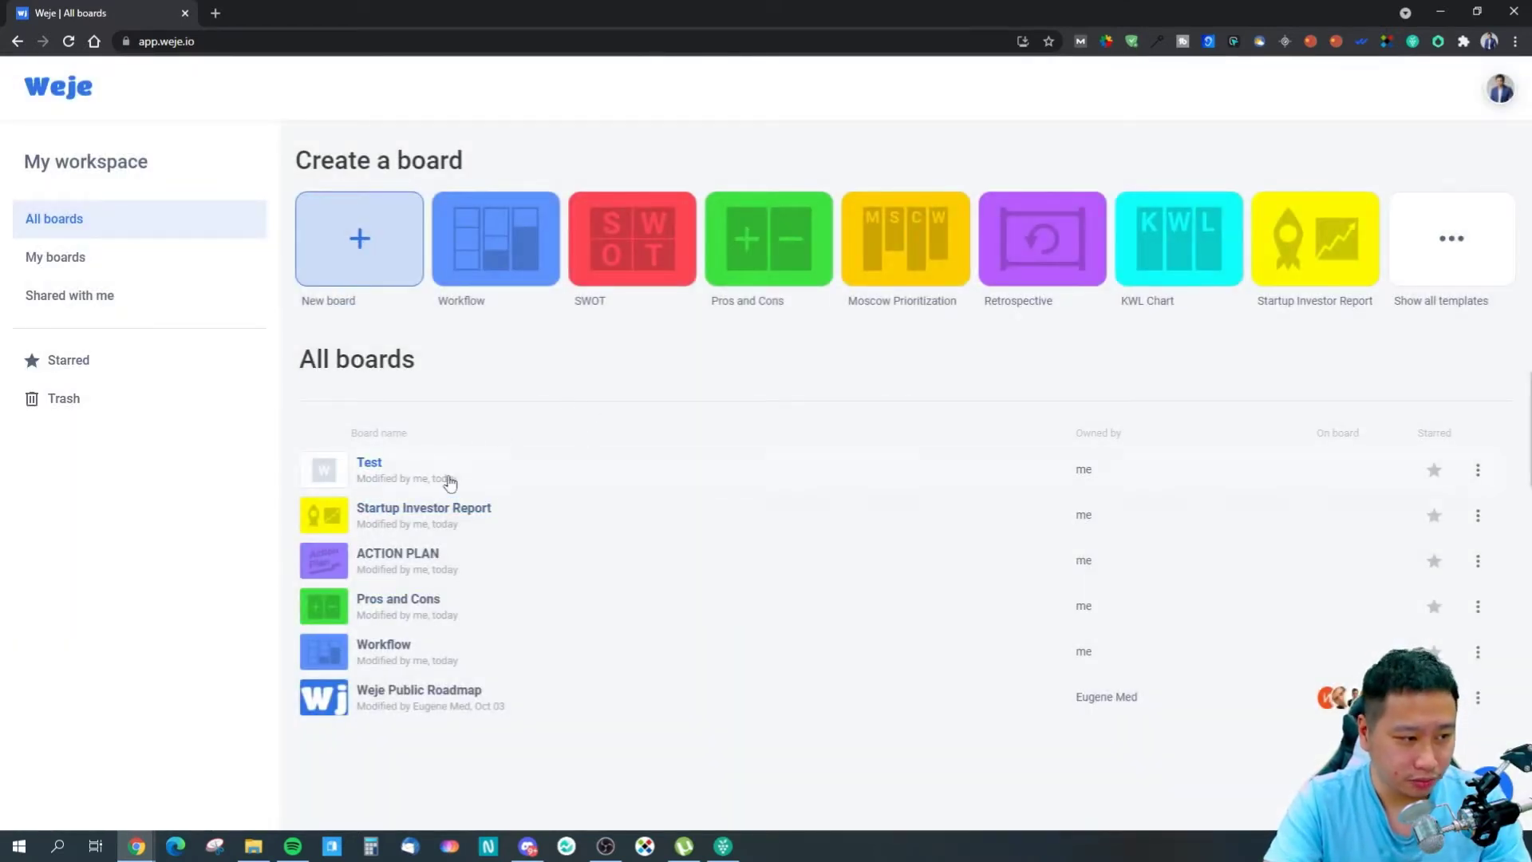
{"action": "left_click", "coordinate": [381, 472]}
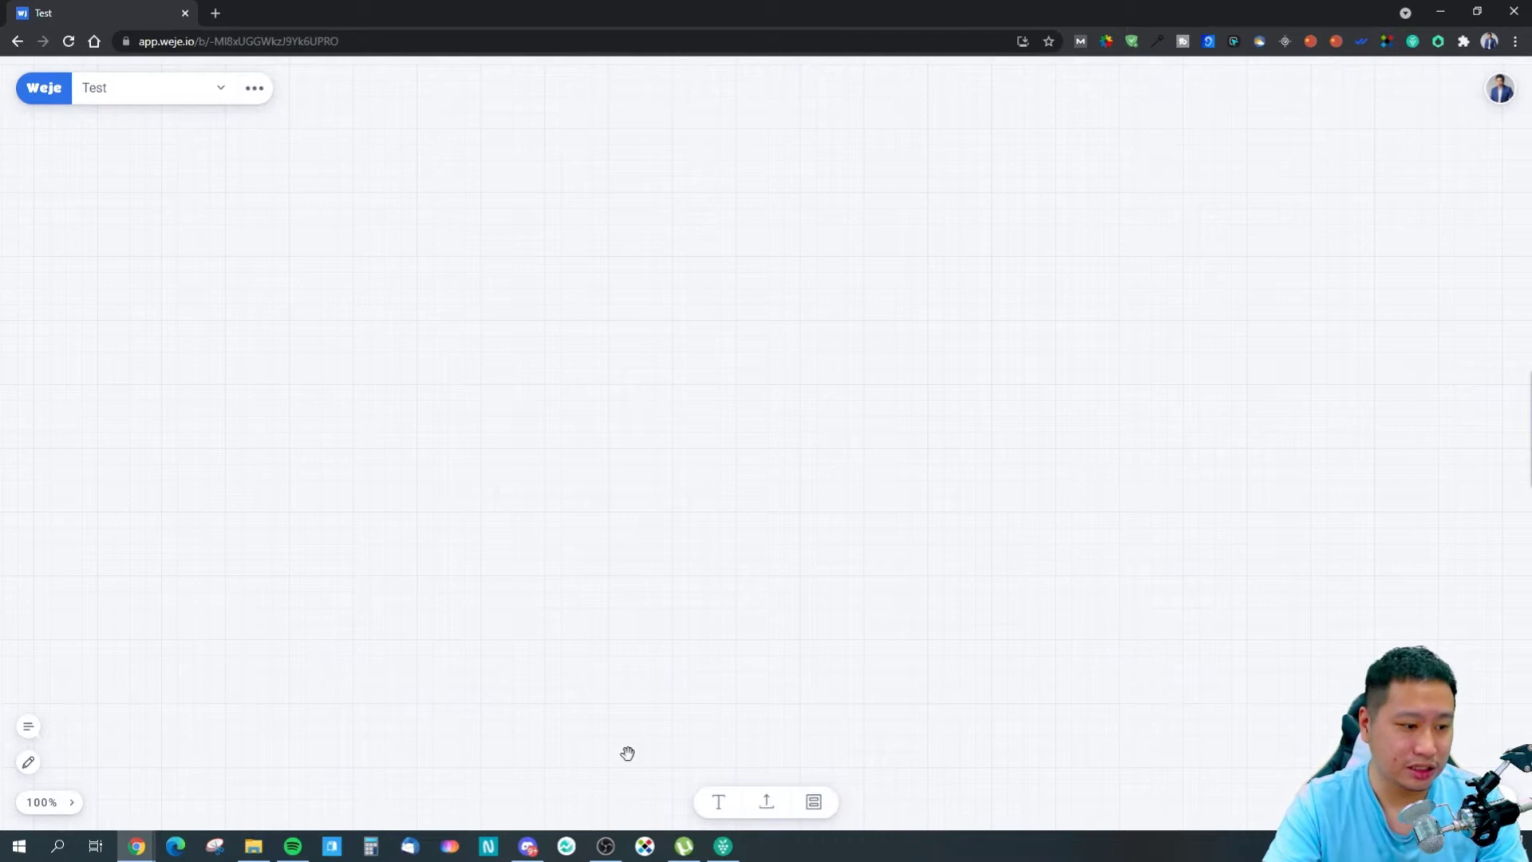
Add a list in the upper area of the board and place an empty text card inside it.
{"action": "left_click", "coordinate": [814, 802]}
{"action": "left_click_drag", "start_coordinate": [670, 403], "coordinate": [415, 212]}
{"action": "left_click", "coordinate": [718, 802]}
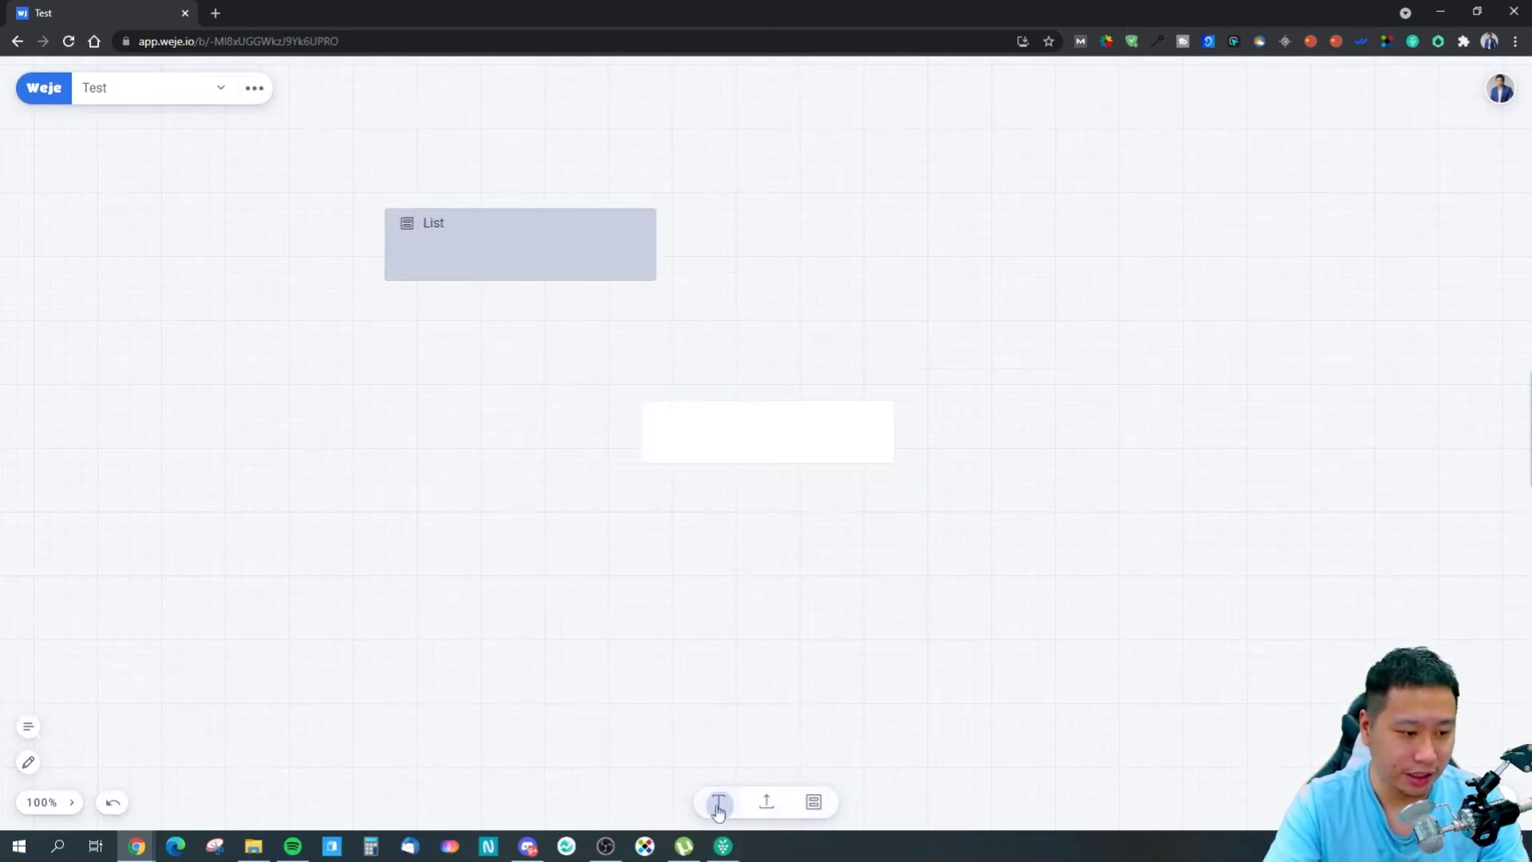
{"action": "left_click_drag", "start_coordinate": [726, 454], "coordinate": [523, 298]}
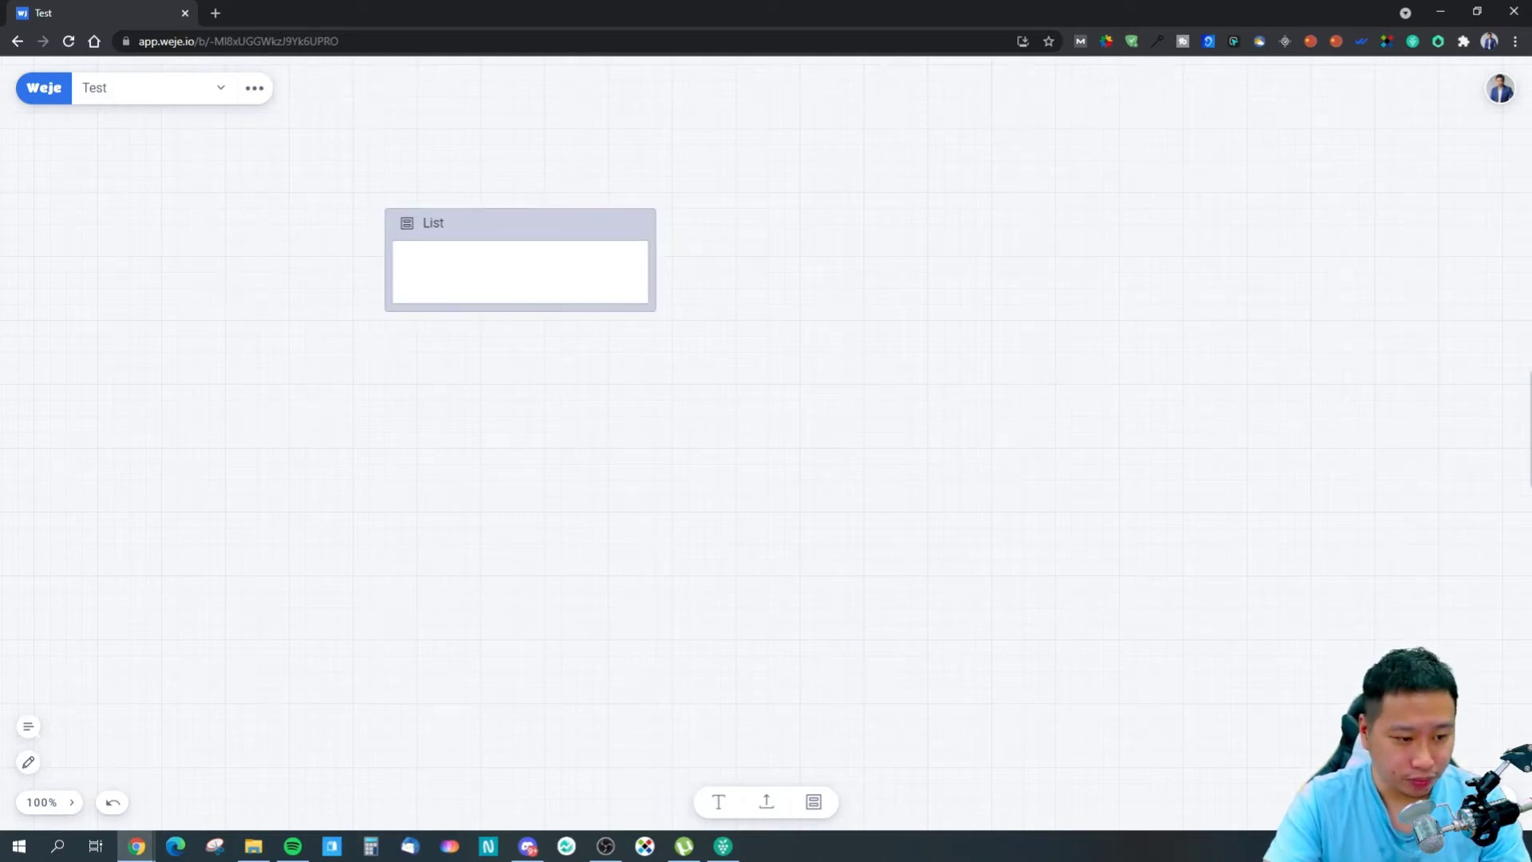
Add a second list directly beside the first one and place an empty text card inside it.
{"action": "left_click", "coordinate": [814, 802]}
{"action": "left_click_drag", "start_coordinate": [751, 442], "coordinate": [801, 286]}
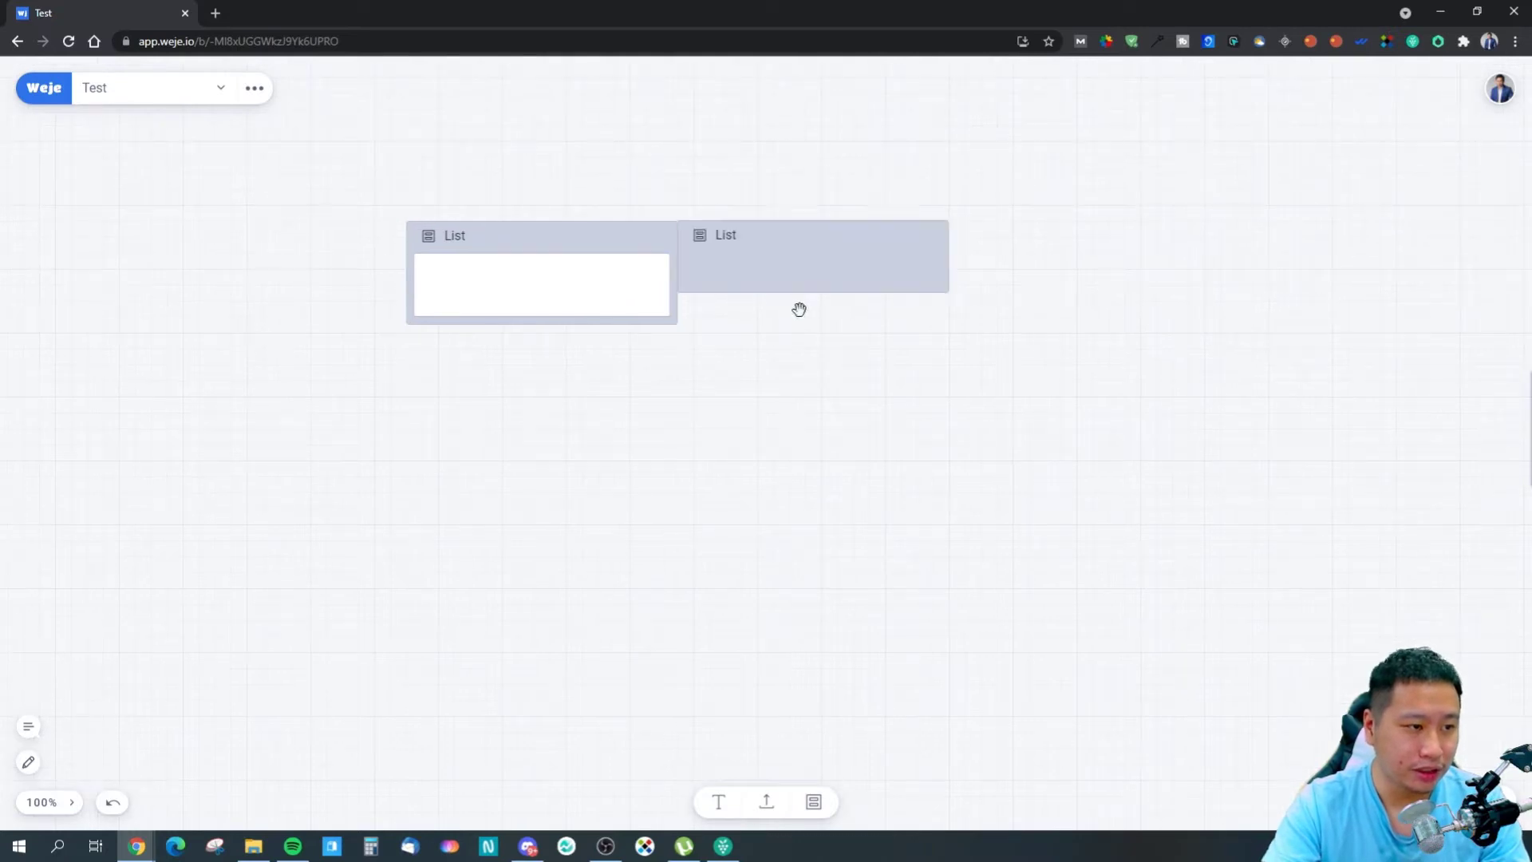
{"action": "left_click", "coordinate": [709, 812]}
{"action": "left_click_drag", "start_coordinate": [728, 427], "coordinate": [781, 323]}
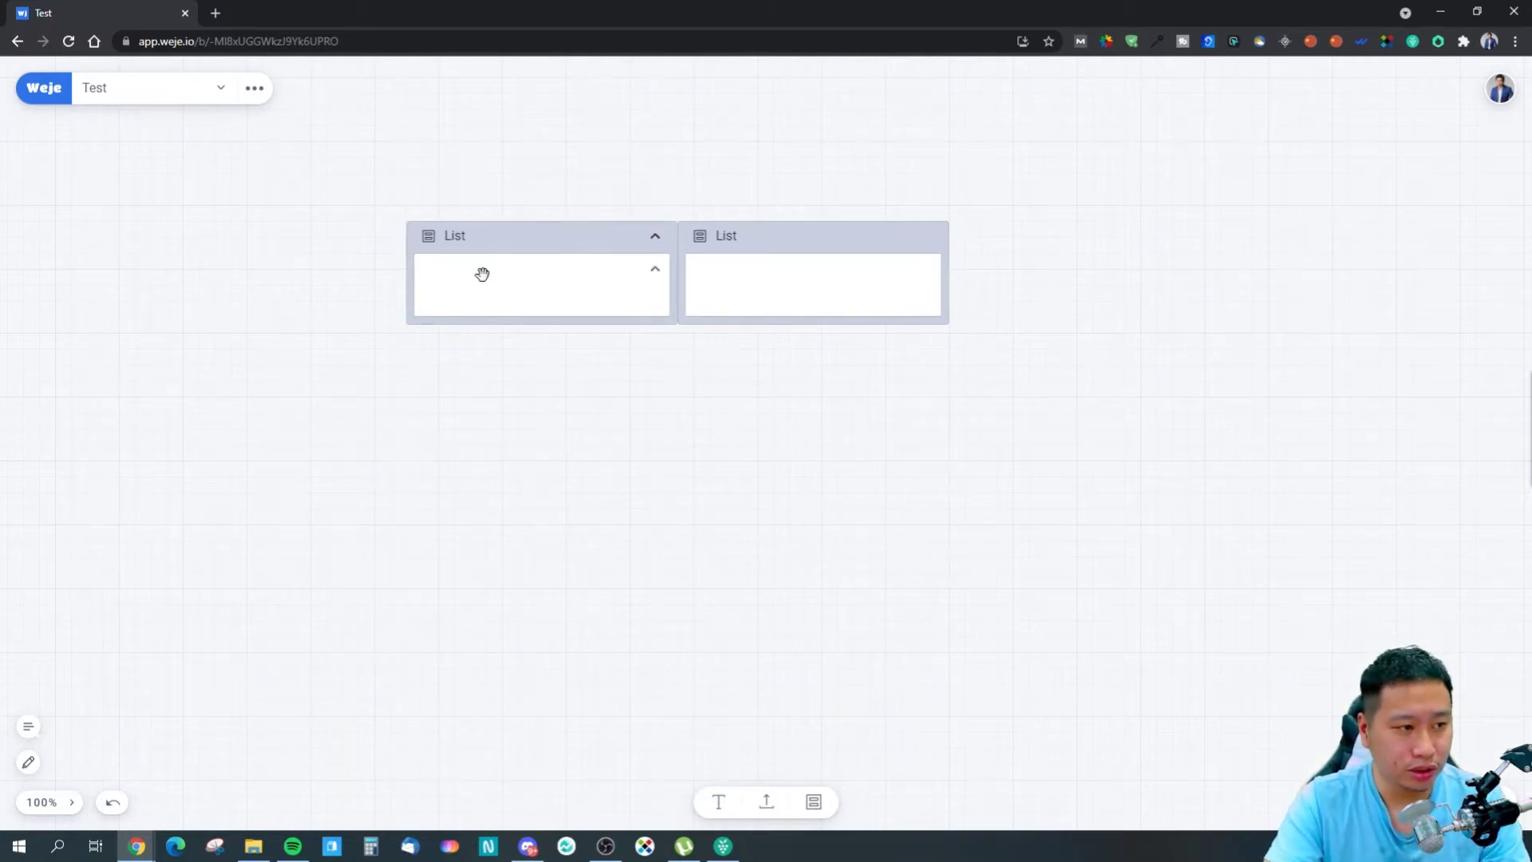
Connect the first list's text card to the second list with two curved lines, from the card's upper and lower edges.
{"action": "left_click", "coordinate": [542, 246]}
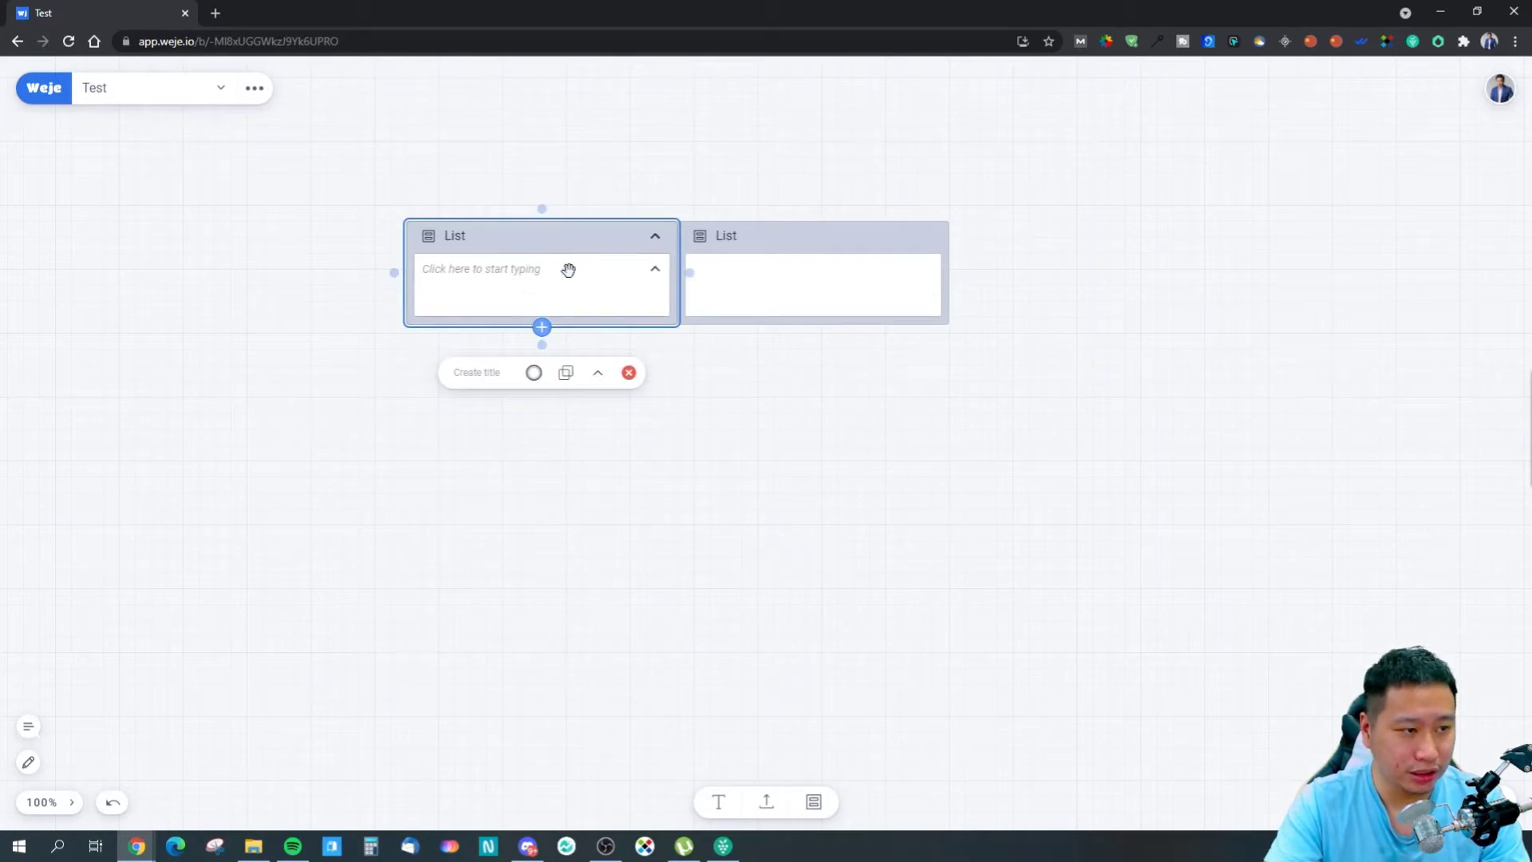
{"action": "left_click", "coordinate": [568, 270]}
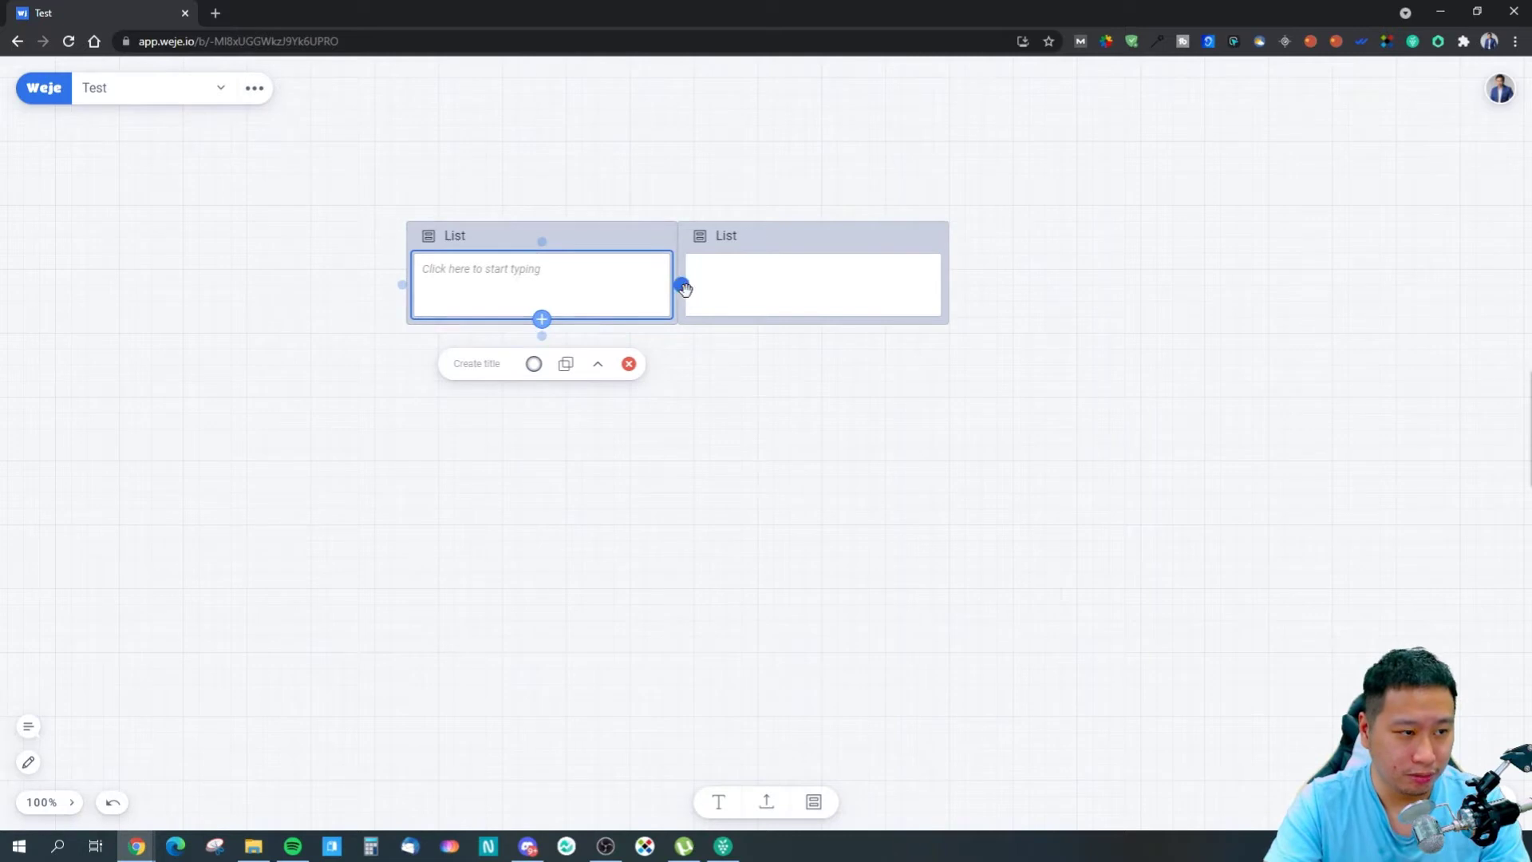
{"action": "left_click_drag", "start_coordinate": [540, 241], "coordinate": [752, 262]}
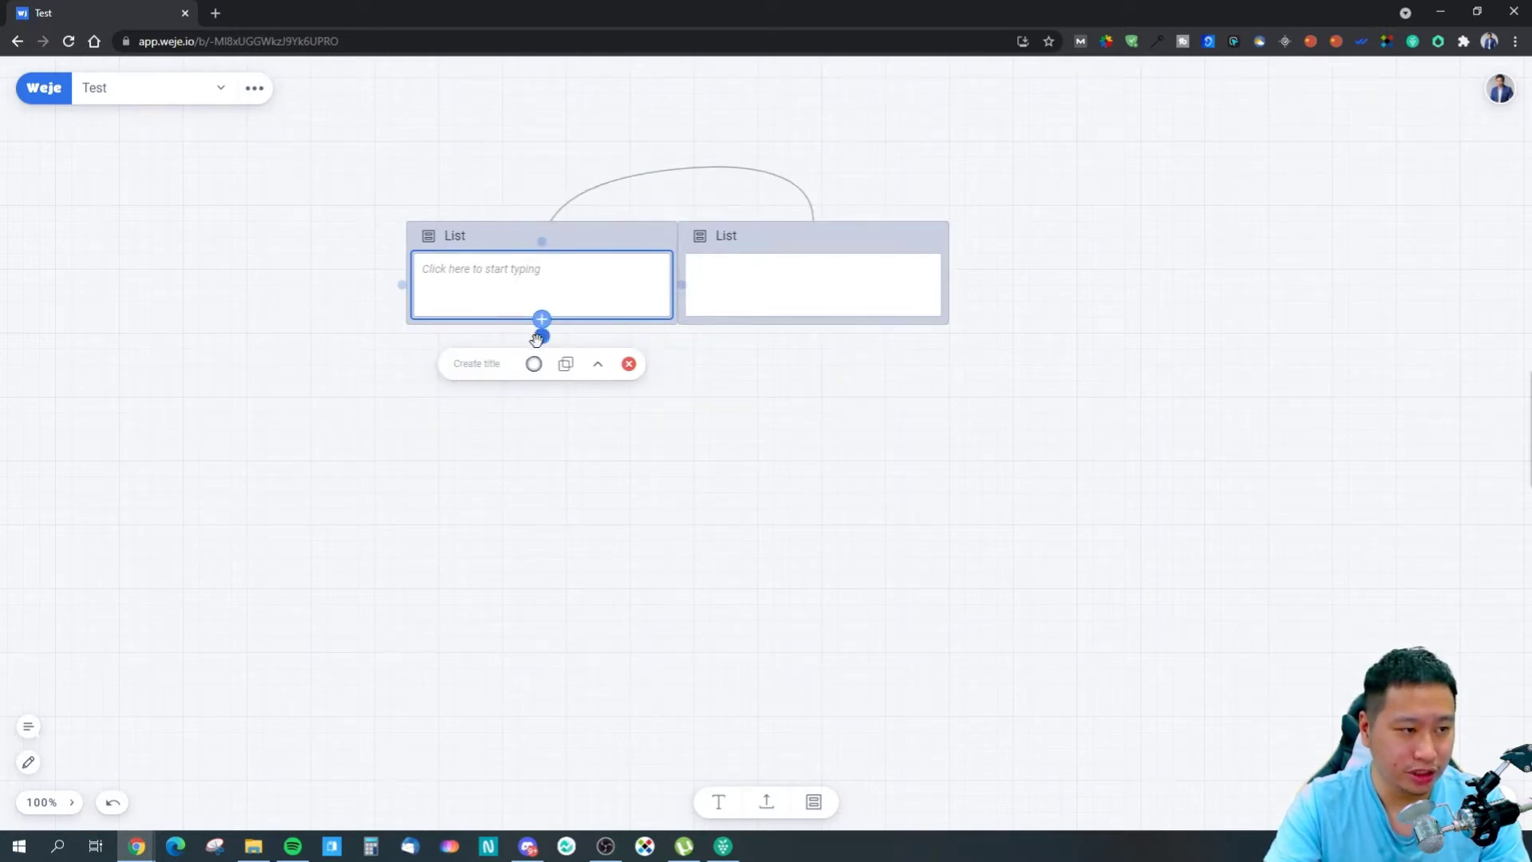
{"action": "left_click_drag", "start_coordinate": [537, 338], "coordinate": [805, 294]}
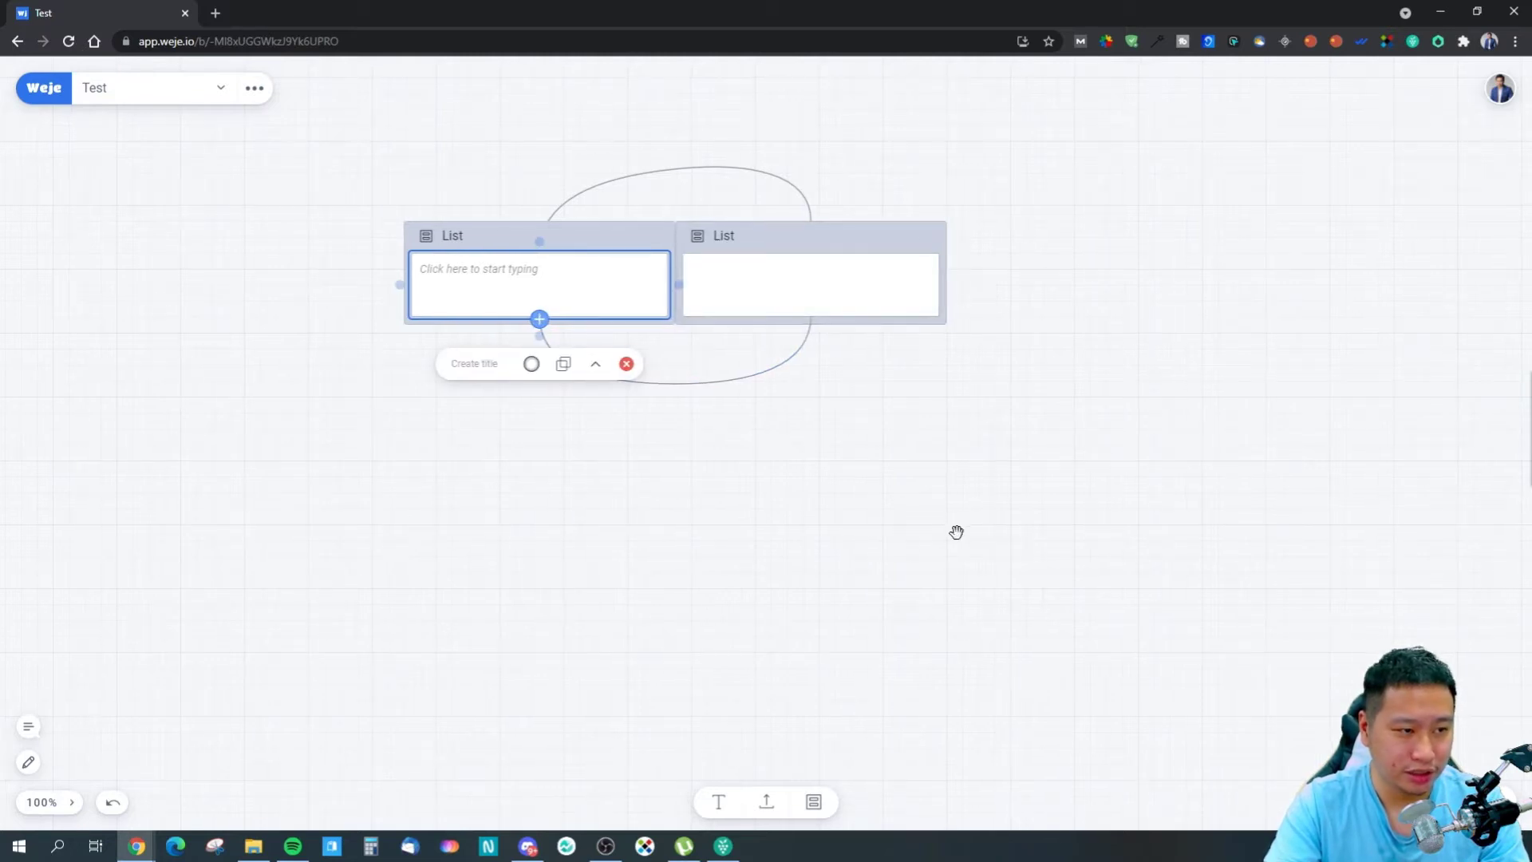
Move the second list well away from the first so the connecting lines between them stretch out.
{"action": "left_click_drag", "start_coordinate": [813, 242], "coordinate": [1195, 246]}
{"action": "left_click_drag", "start_coordinate": [450, 445], "coordinate": [446, 526]}
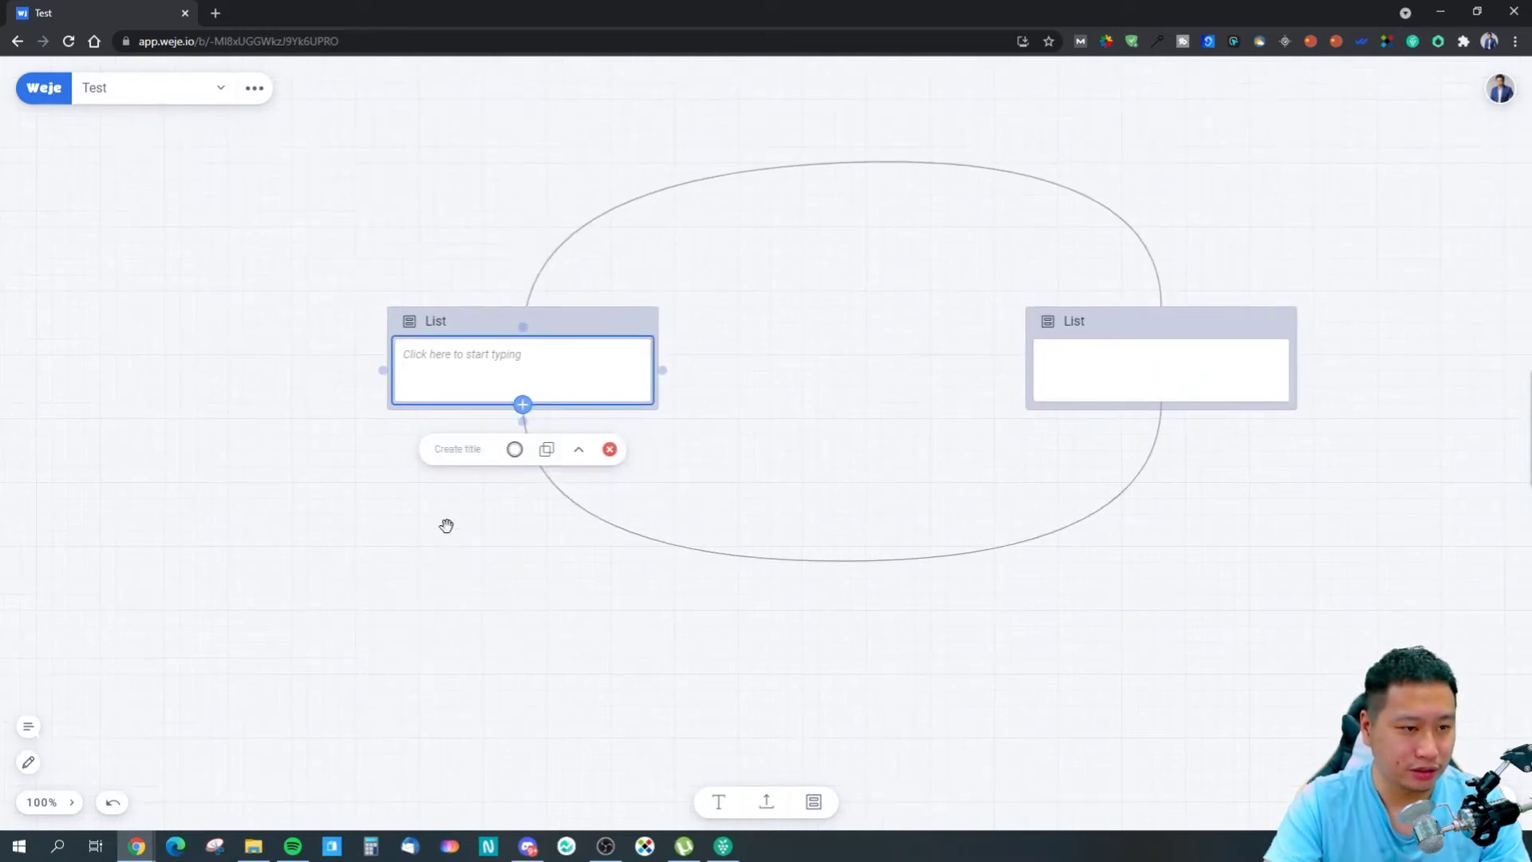
{"action": "left_click_drag", "start_coordinate": [1128, 321], "coordinate": [1133, 324]}
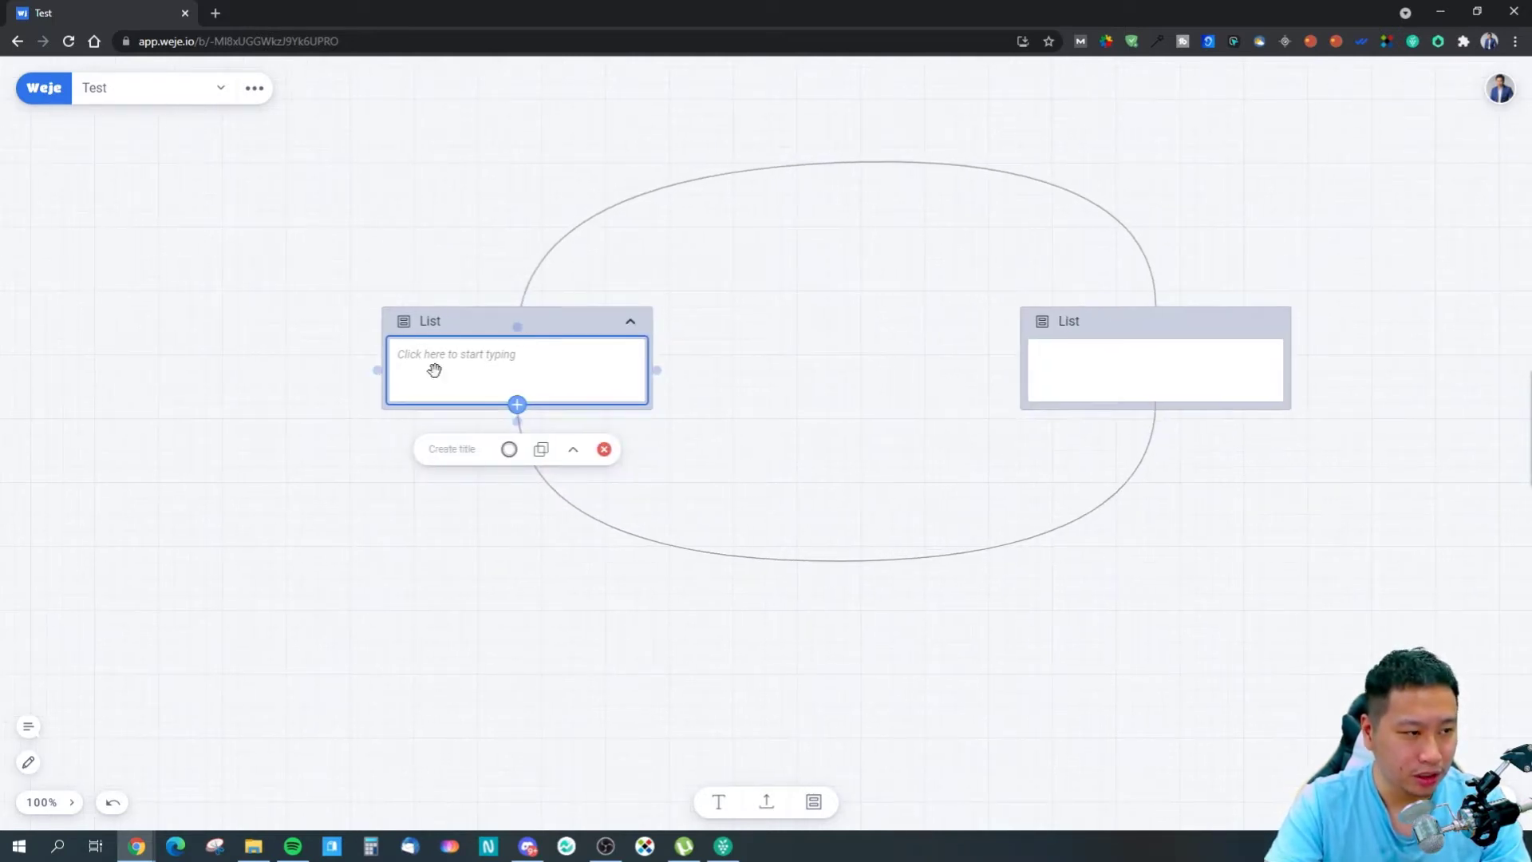
Add a standalone text card to the left of the first list and connect the list's text card to it.
{"action": "left_click", "coordinate": [426, 331]}
{"action": "scroll", "coordinate": [684, 711], "scroll_direction": "left", "scroll_amount": 5}
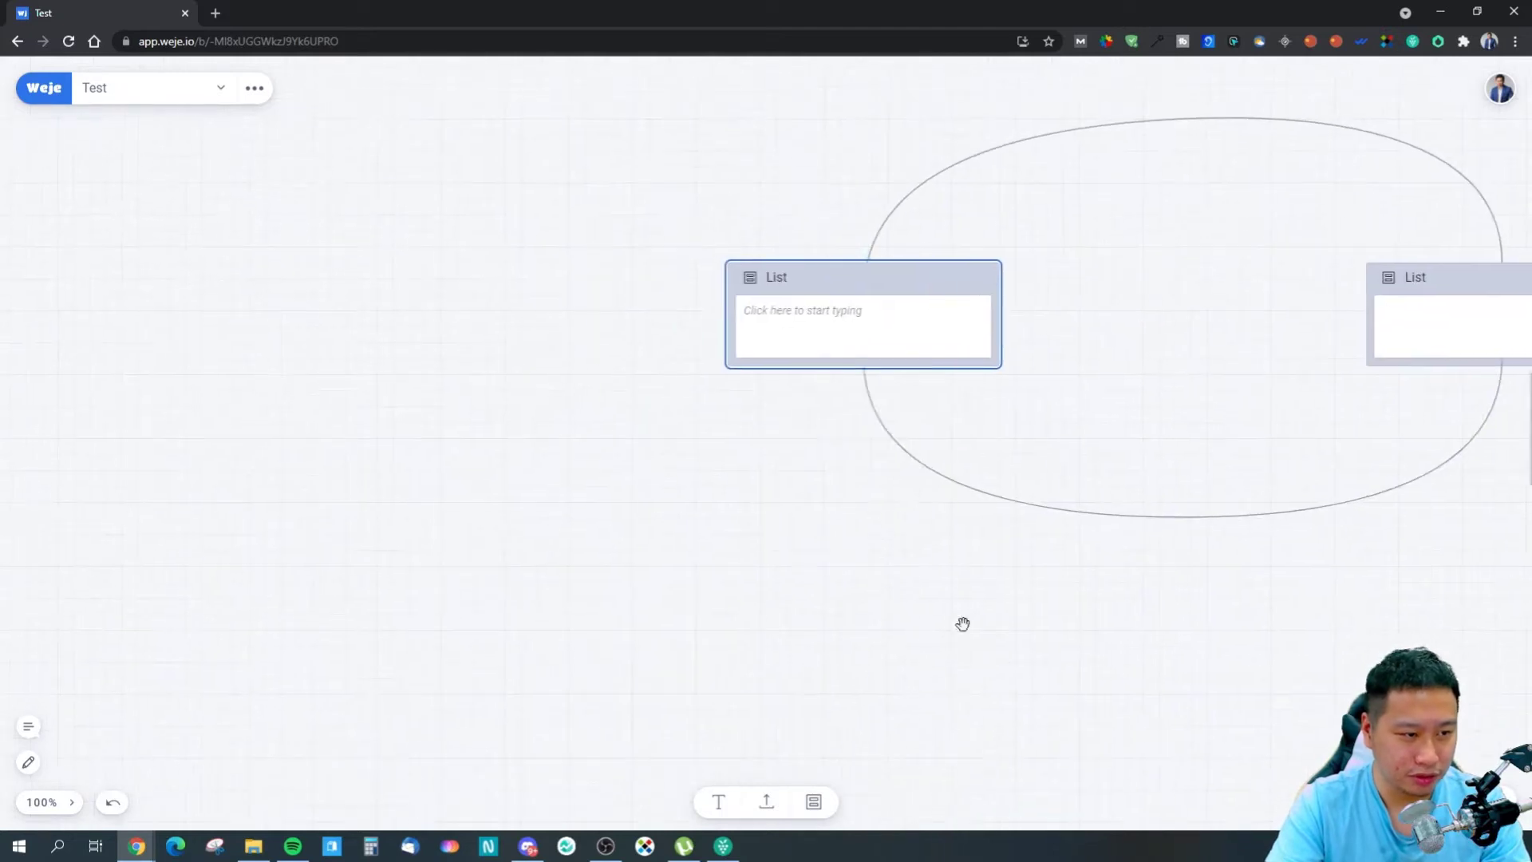
{"action": "left_click", "coordinate": [718, 801]}
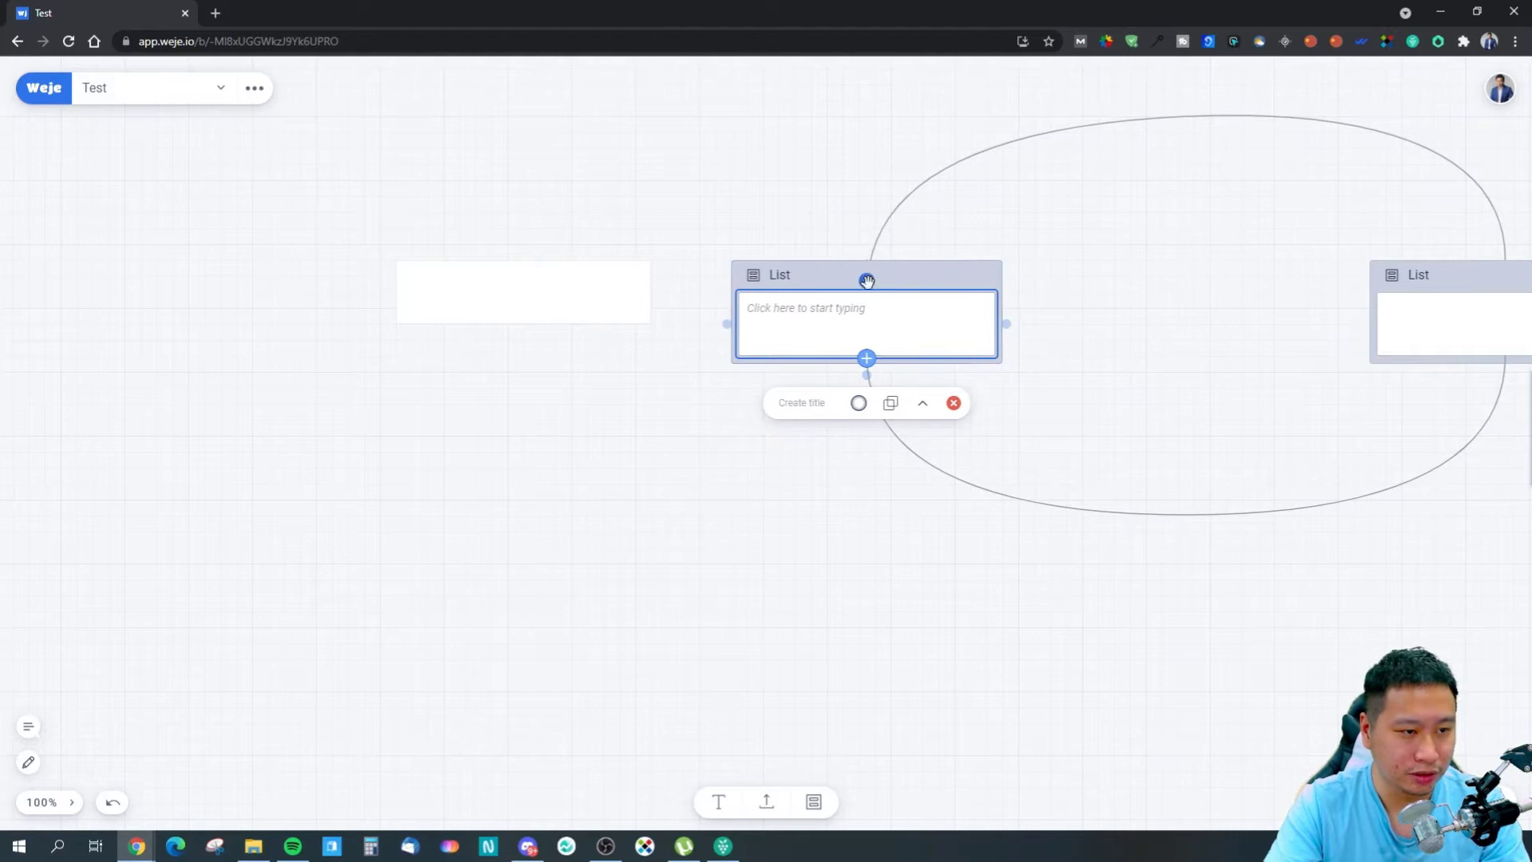
{"action": "left_click_drag", "start_coordinate": [865, 277], "coordinate": [493, 298]}
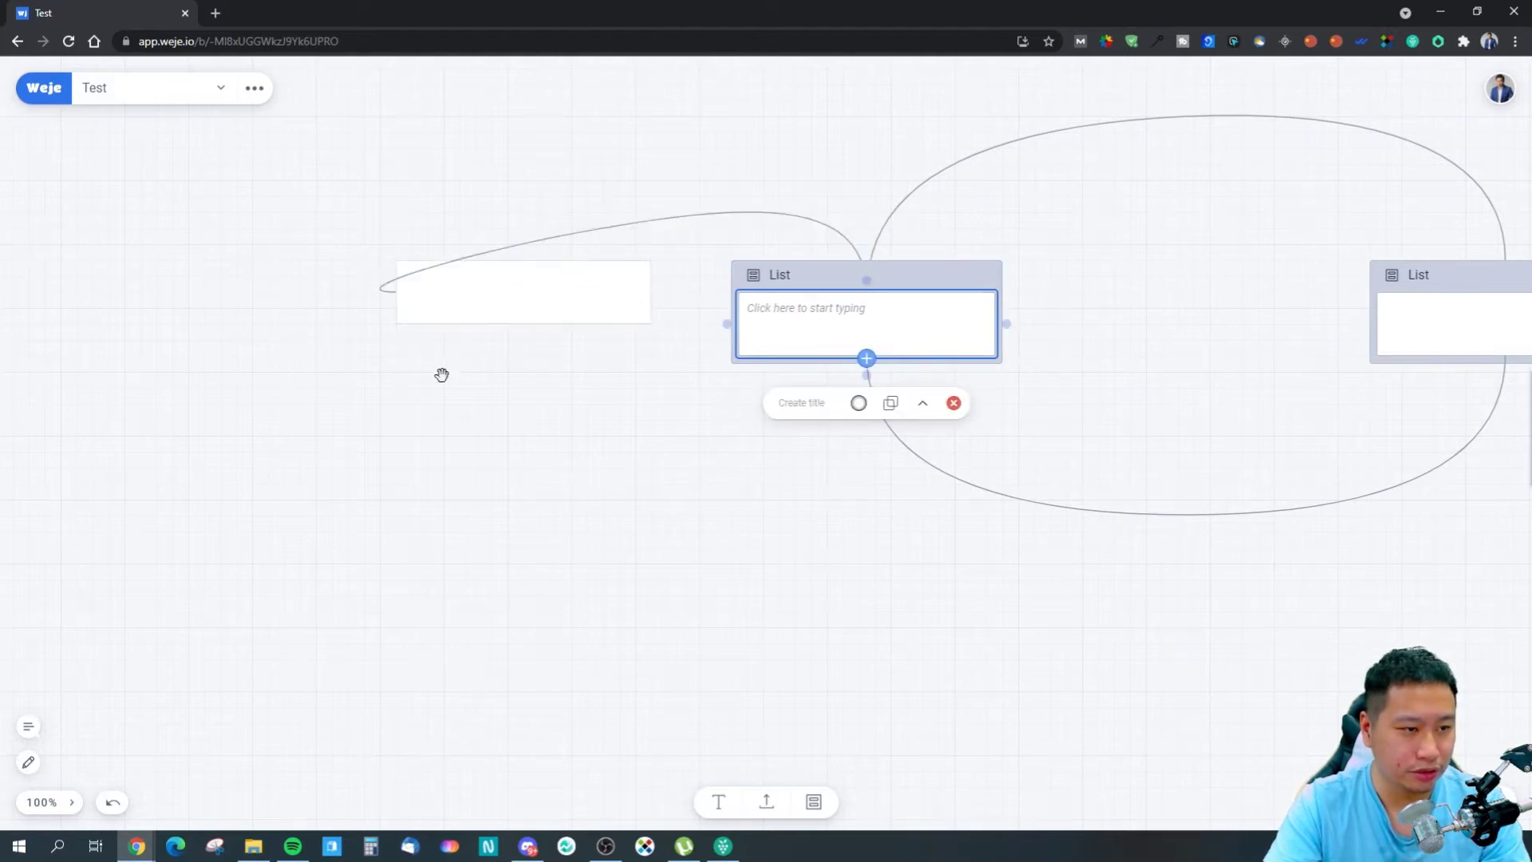
{"action": "left_click_drag", "start_coordinate": [1171, 620], "coordinate": [886, 602]}
{"action": "left_click_drag", "start_coordinate": [307, 459], "coordinate": [417, 482]}
{"action": "left_click", "coordinate": [342, 311]}
{"action": "left_click", "coordinate": [342, 311]}
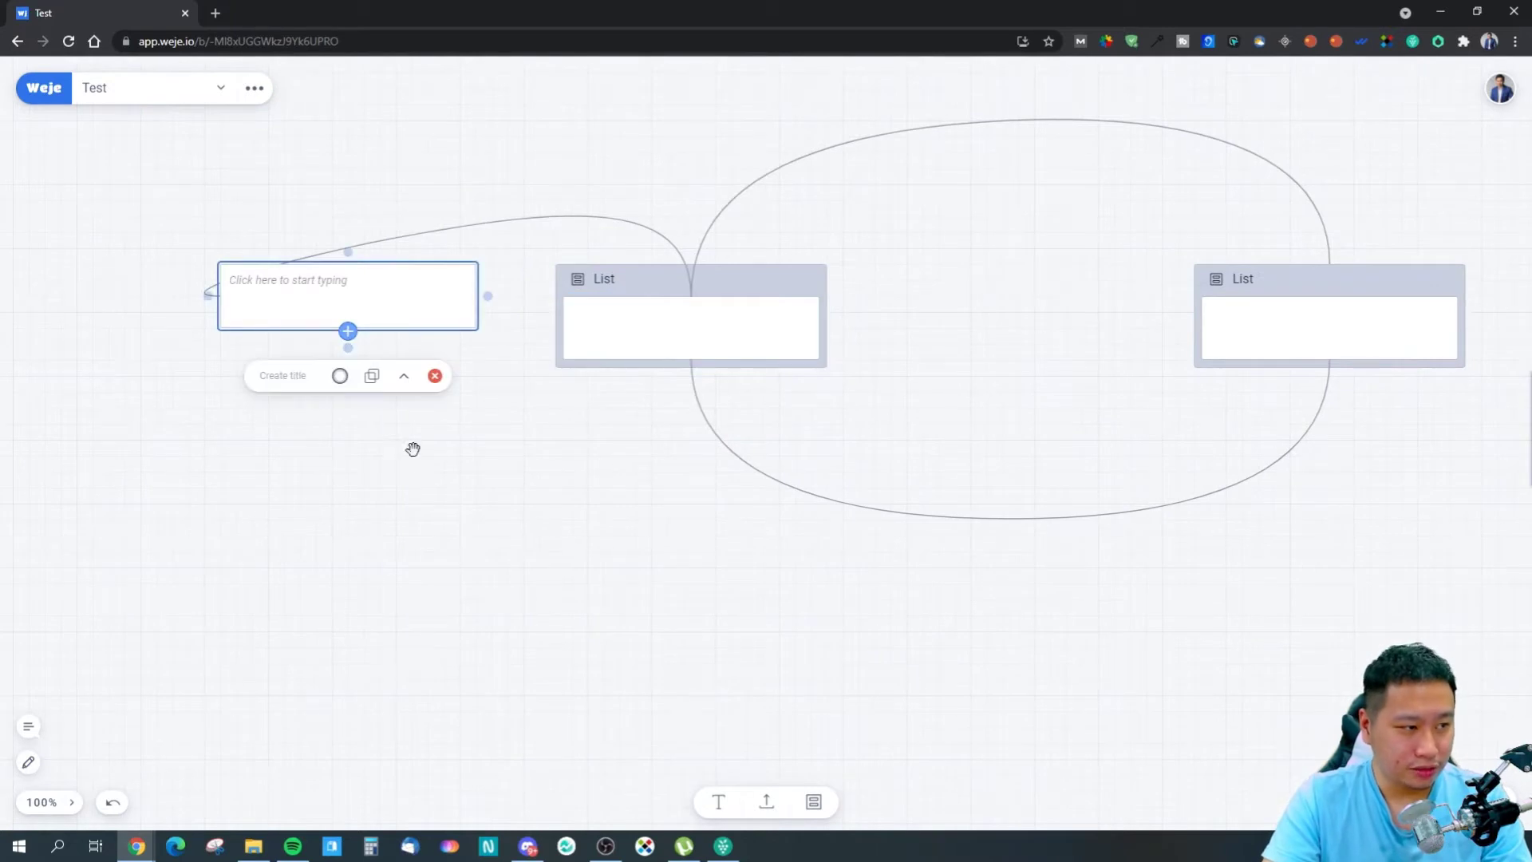
{"action": "left_click", "coordinate": [431, 477]}
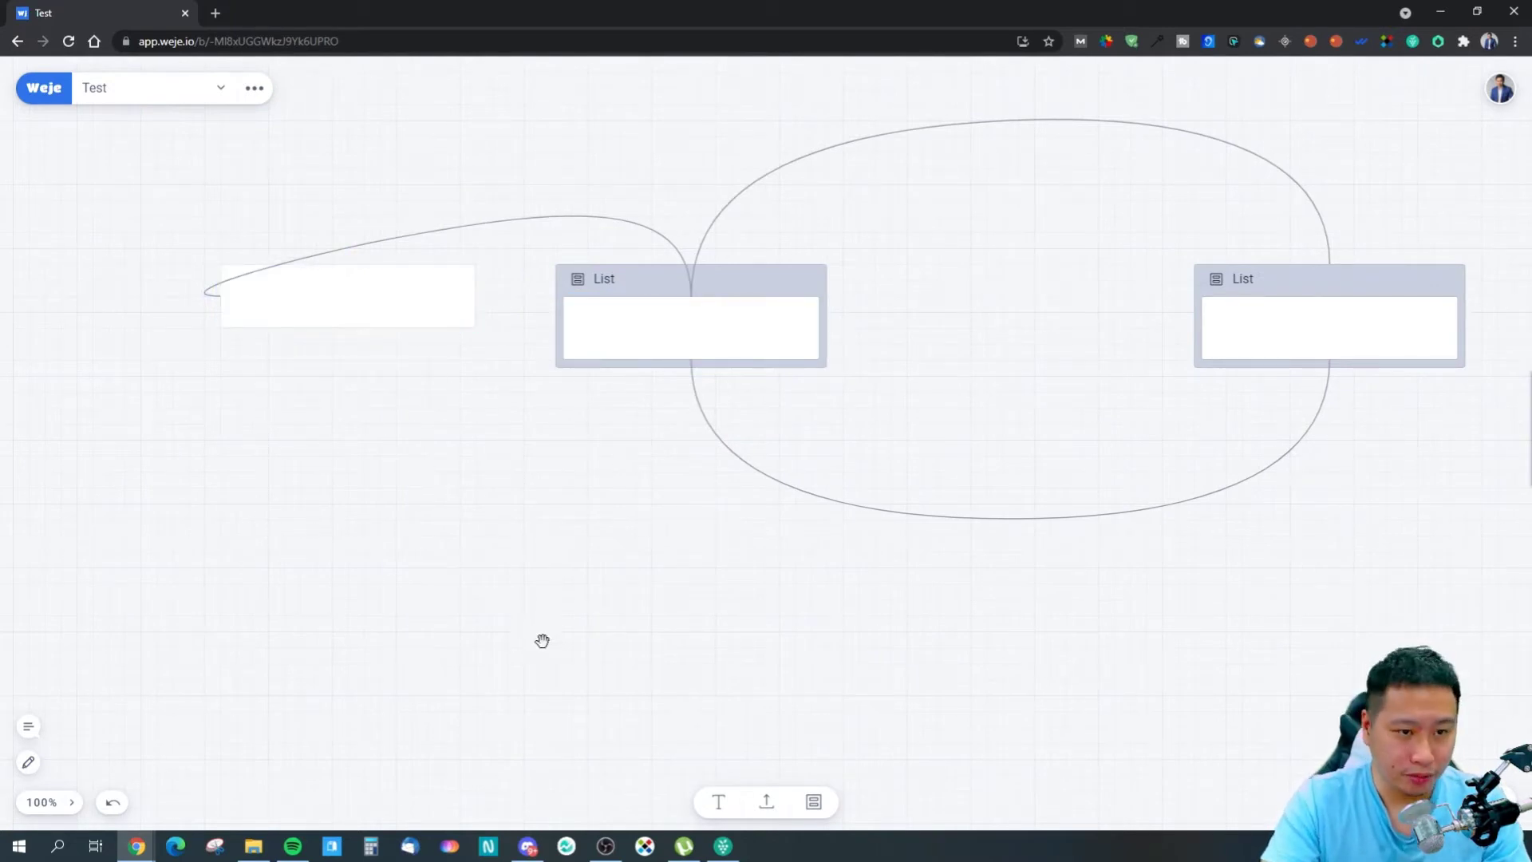
Open the DecisiveMarketer YouTube channel's videos page in a new browser tab.
{"action": "left_click_drag", "start_coordinate": [542, 641], "coordinate": [591, 515]}
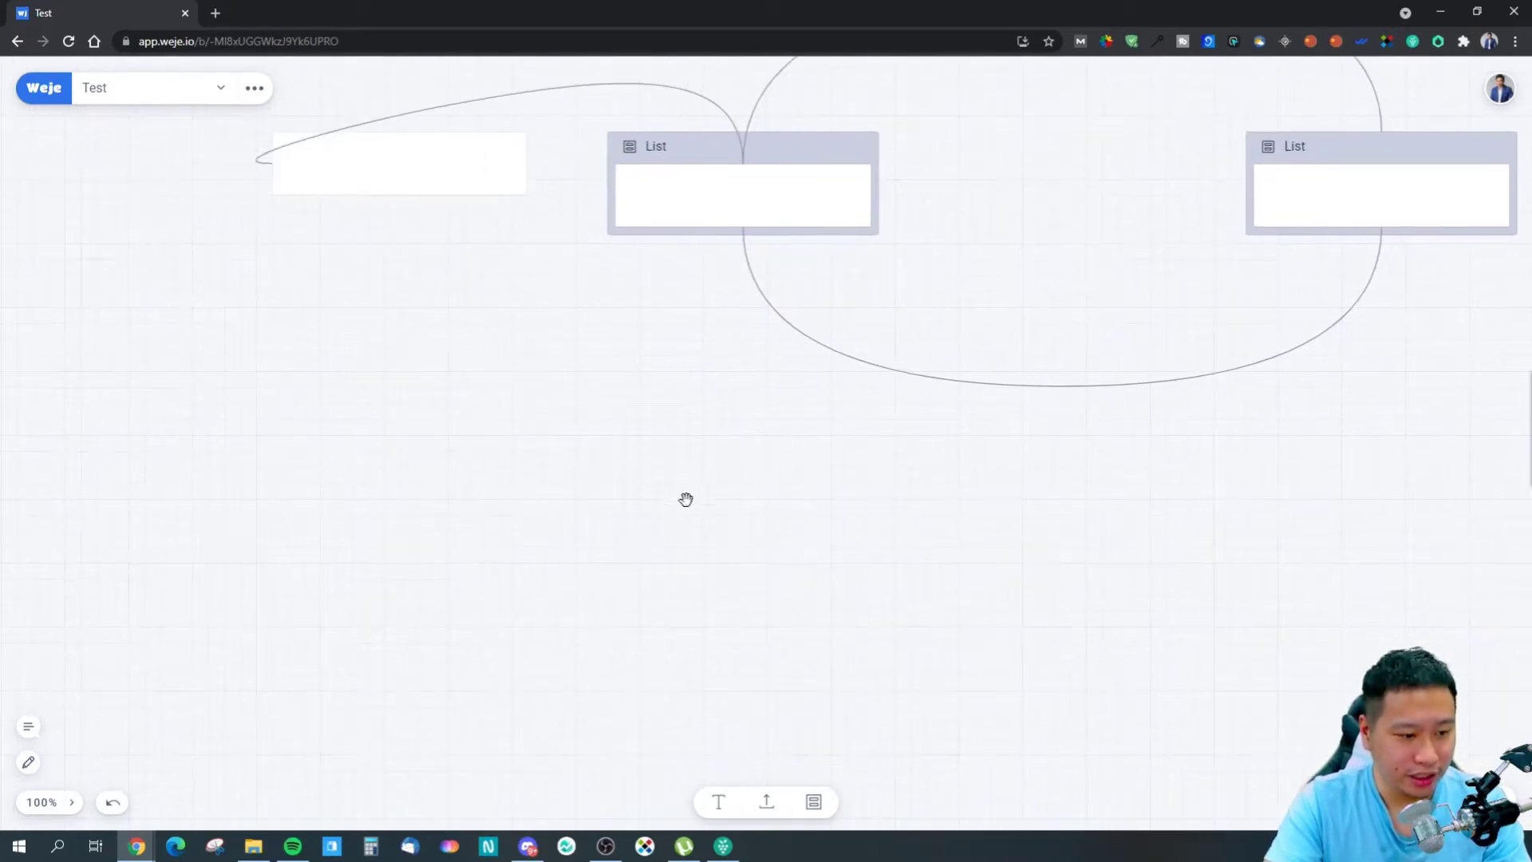
{"action": "left_click", "coordinate": [216, 13]}
{"action": "type", "text": "youtub"}
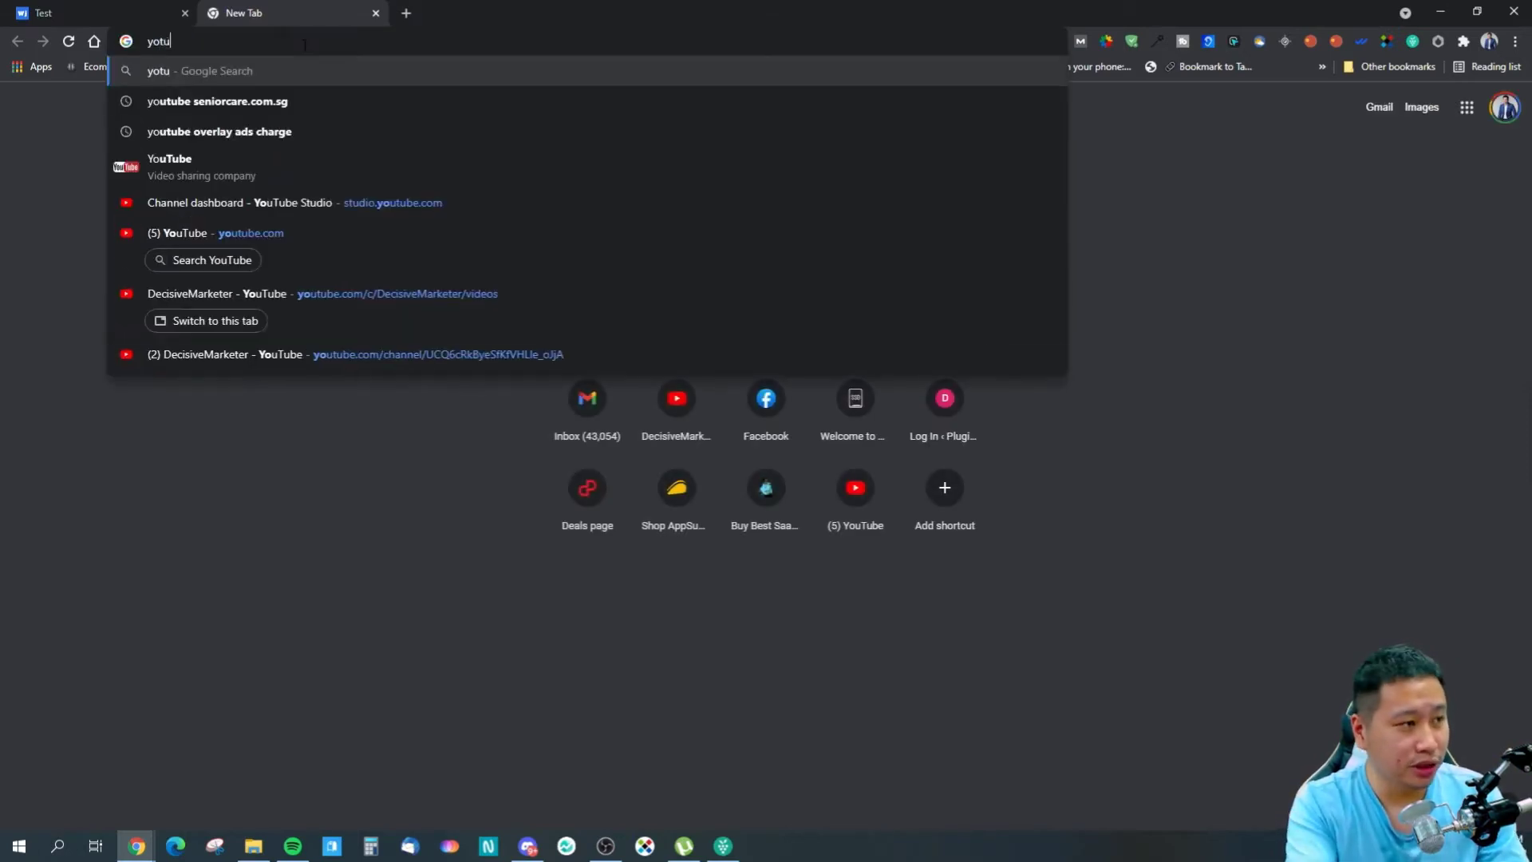
{"action": "key", "text": "Down"}
{"action": "key", "text": "Down"}
{"action": "key", "text": "Down"}
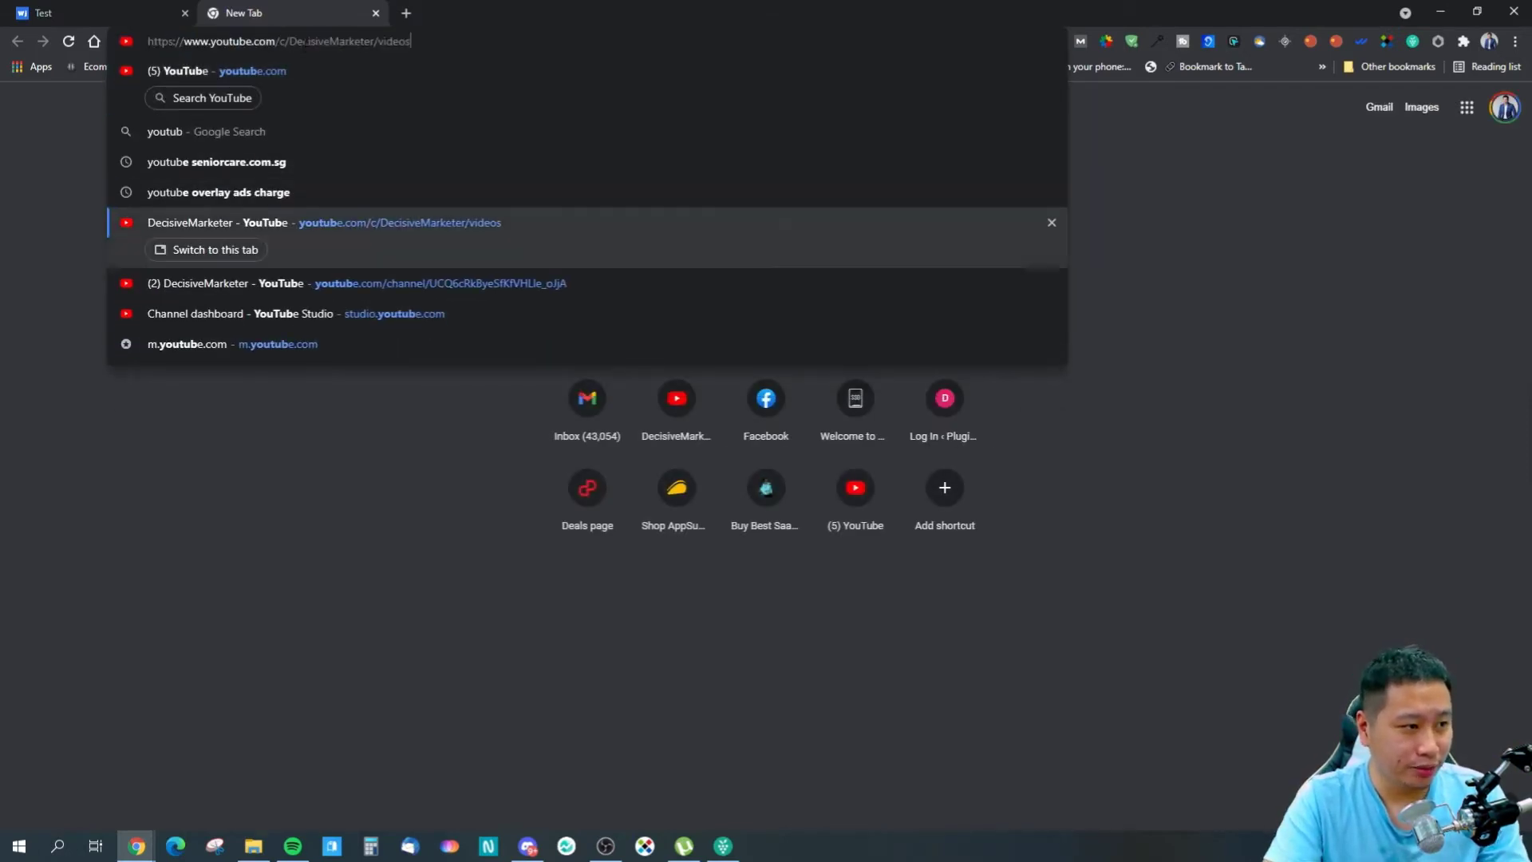
{"action": "key", "text": "Return"}
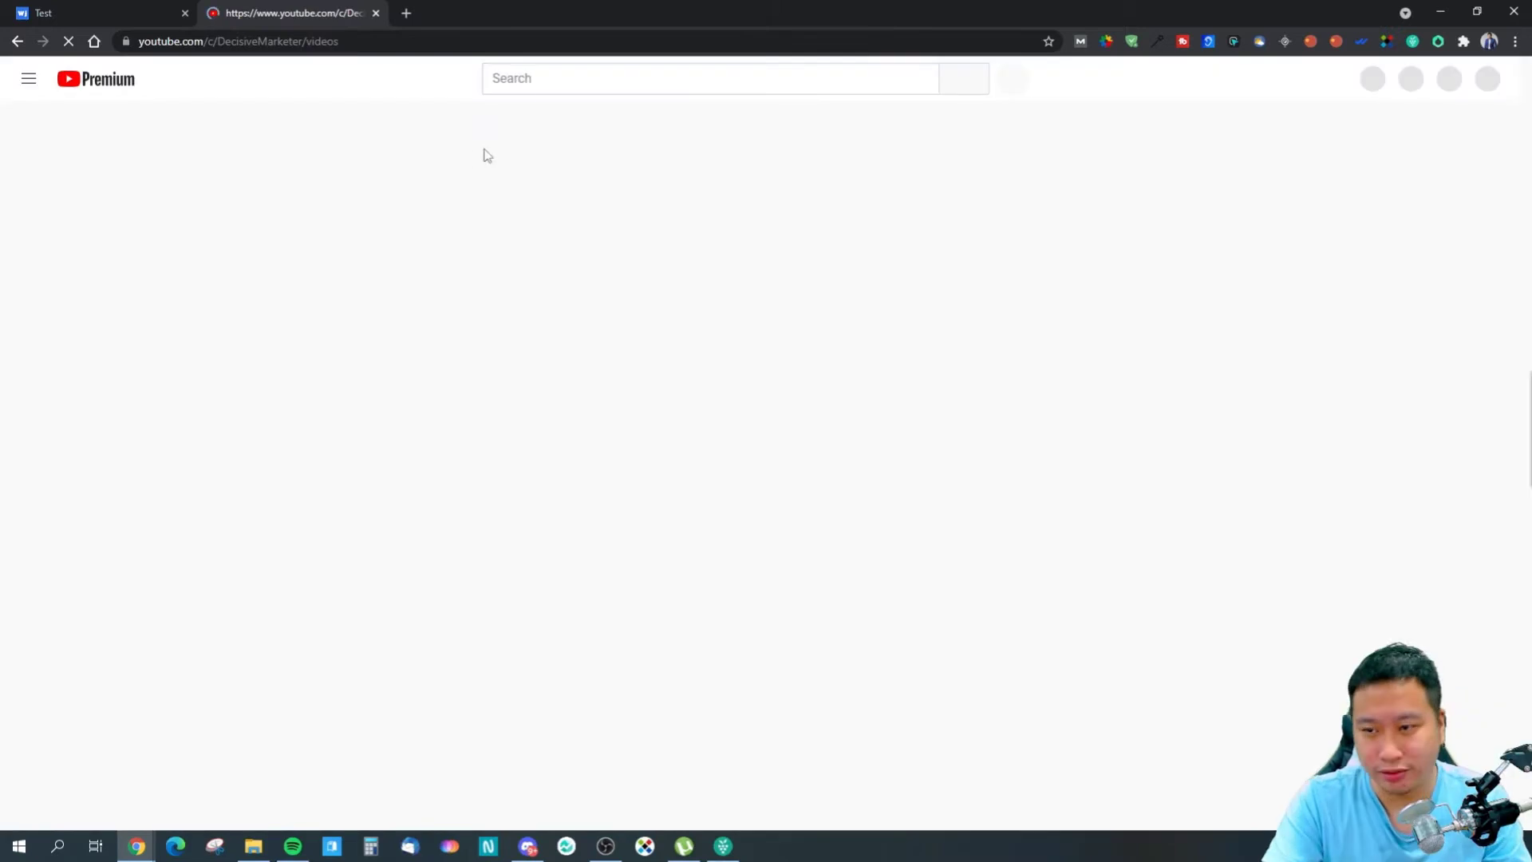
Copy the link address of the WriteCream Review video and paste it onto the Test board in Weje.
{"action": "right_click", "coordinate": [413, 289]}
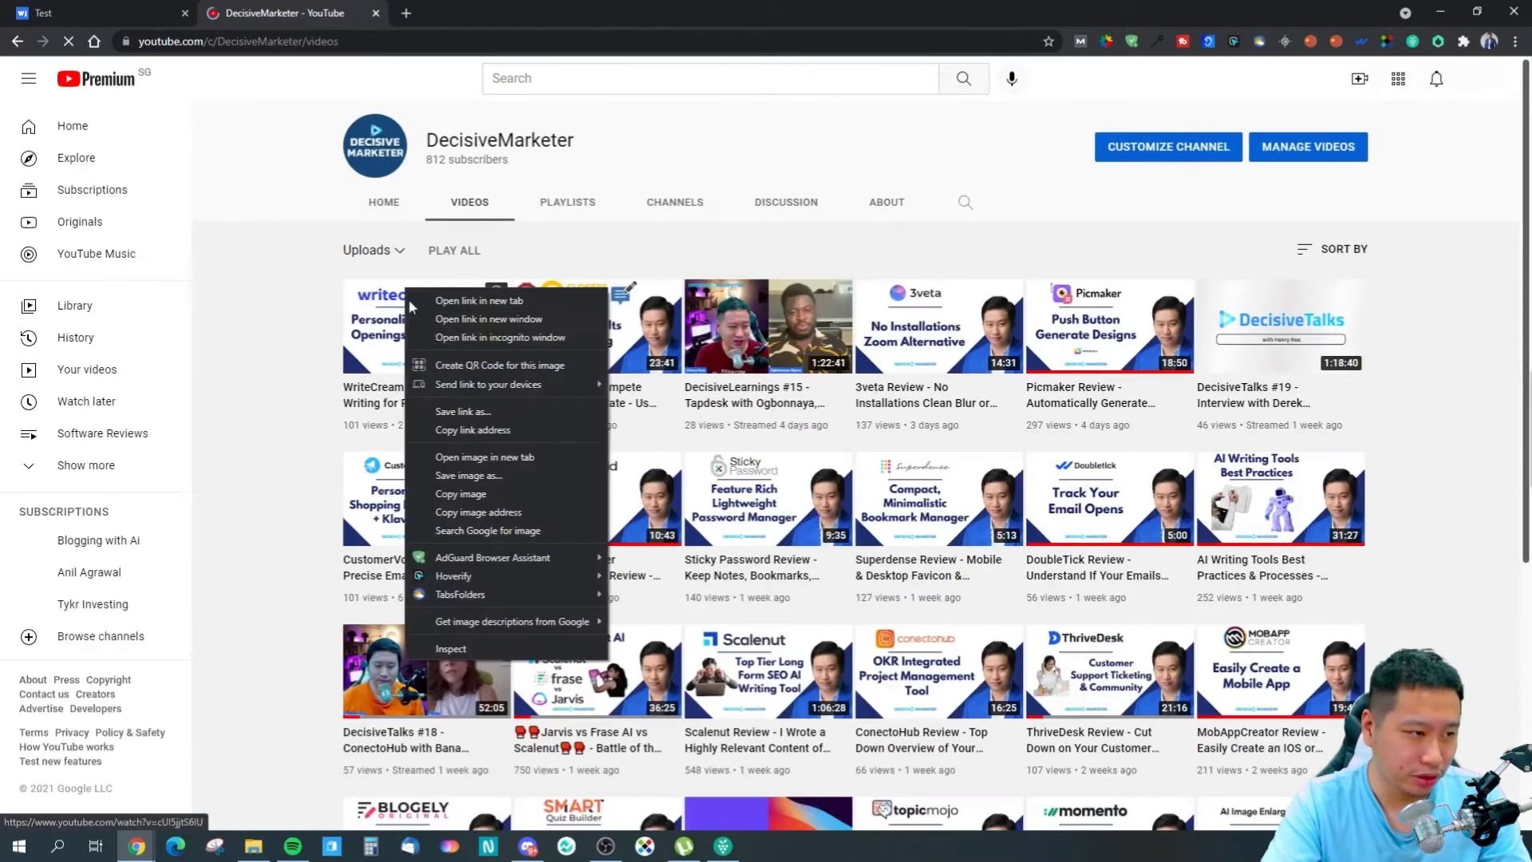
{"action": "left_click", "coordinate": [482, 434]}
{"action": "left_click", "coordinate": [140, 9]}
{"action": "key", "text": "ctrl+v"}
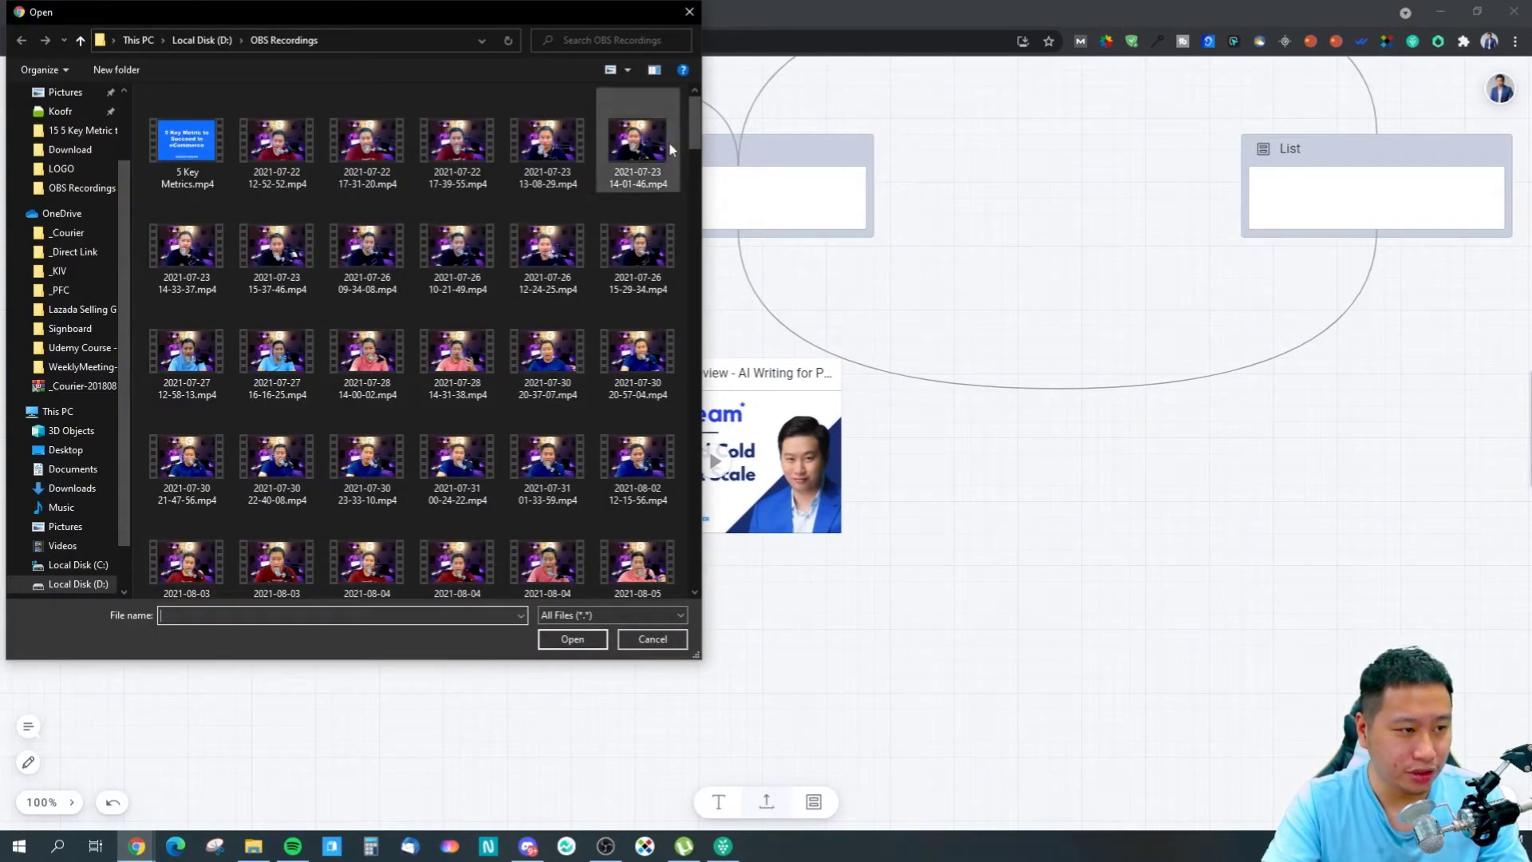
Upload AOV.mp4 from the OBS Recordings folder to the board, below the YouTube video card.
{"action": "scroll", "coordinate": [639, 128], "scroll_direction": "down", "scroll_amount": 10}
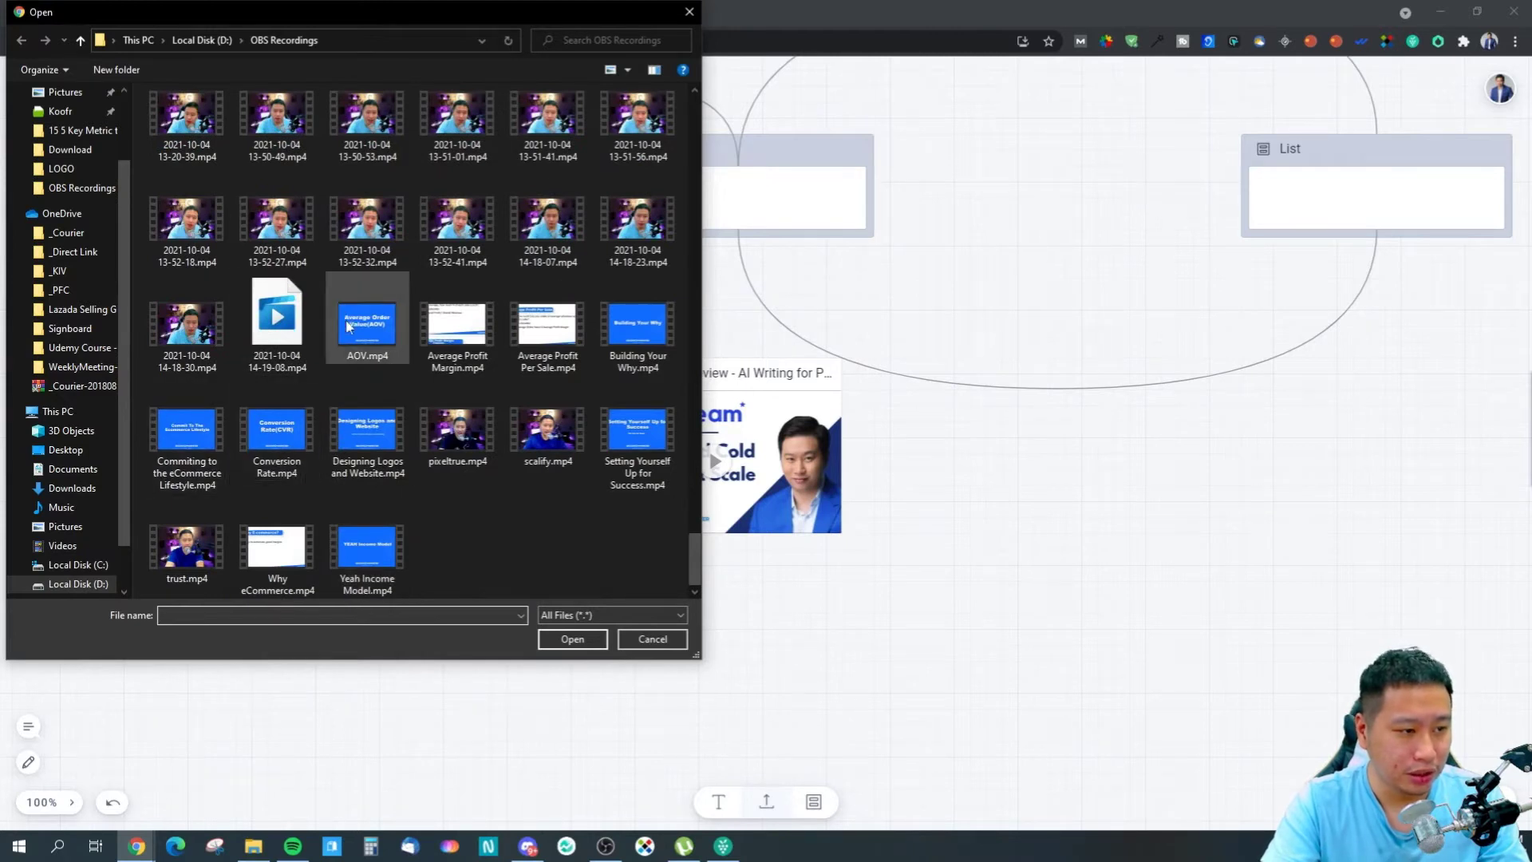
{"action": "left_click", "coordinate": [367, 327]}
{"action": "left_click", "coordinate": [544, 639]}
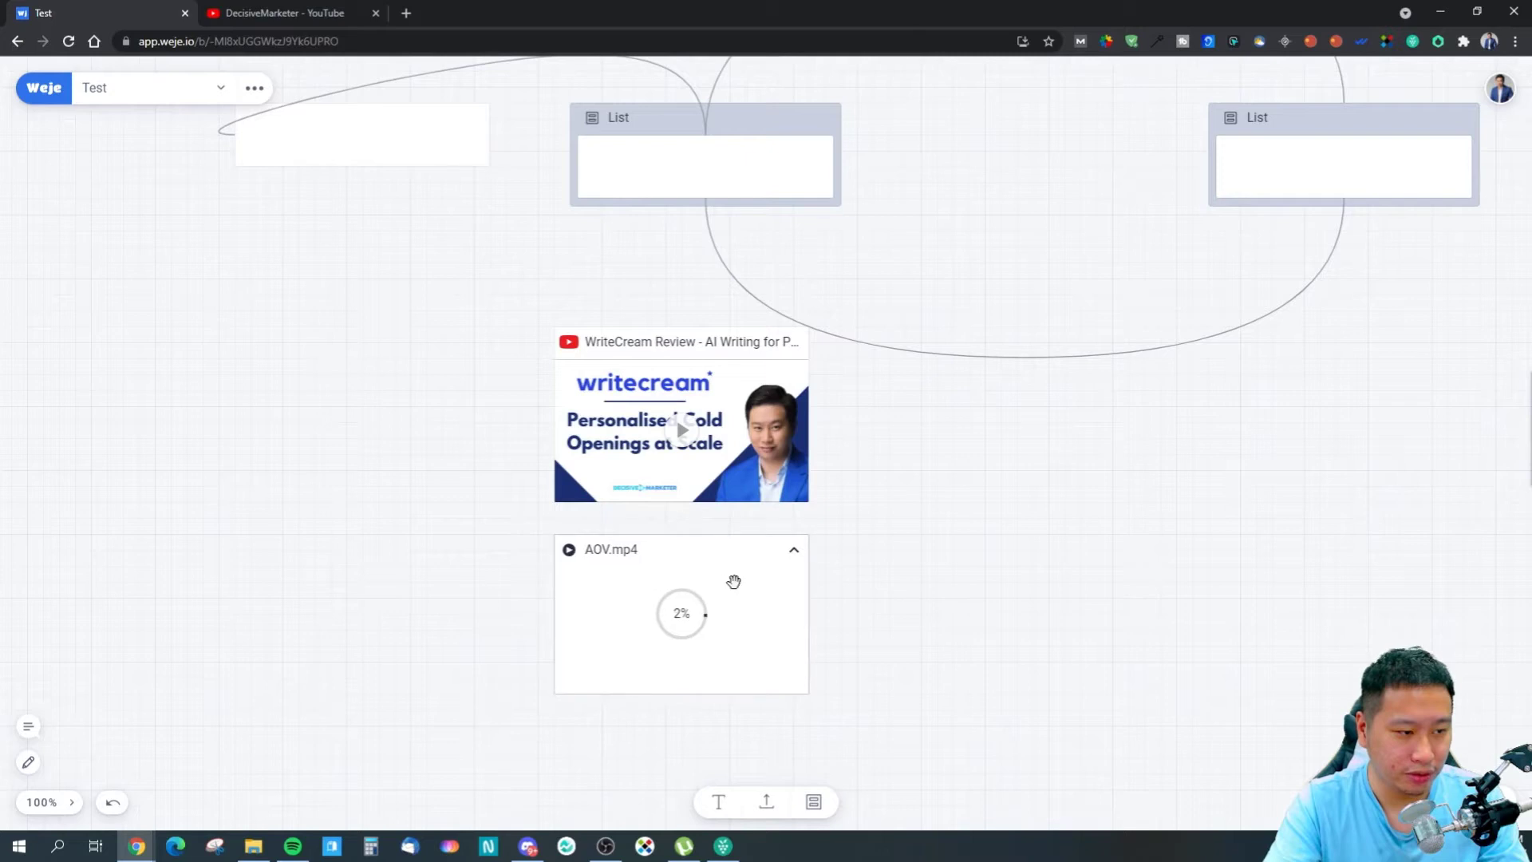
{"action": "left_click", "coordinate": [733, 582]}
{"action": "left_click", "coordinate": [900, 567]}
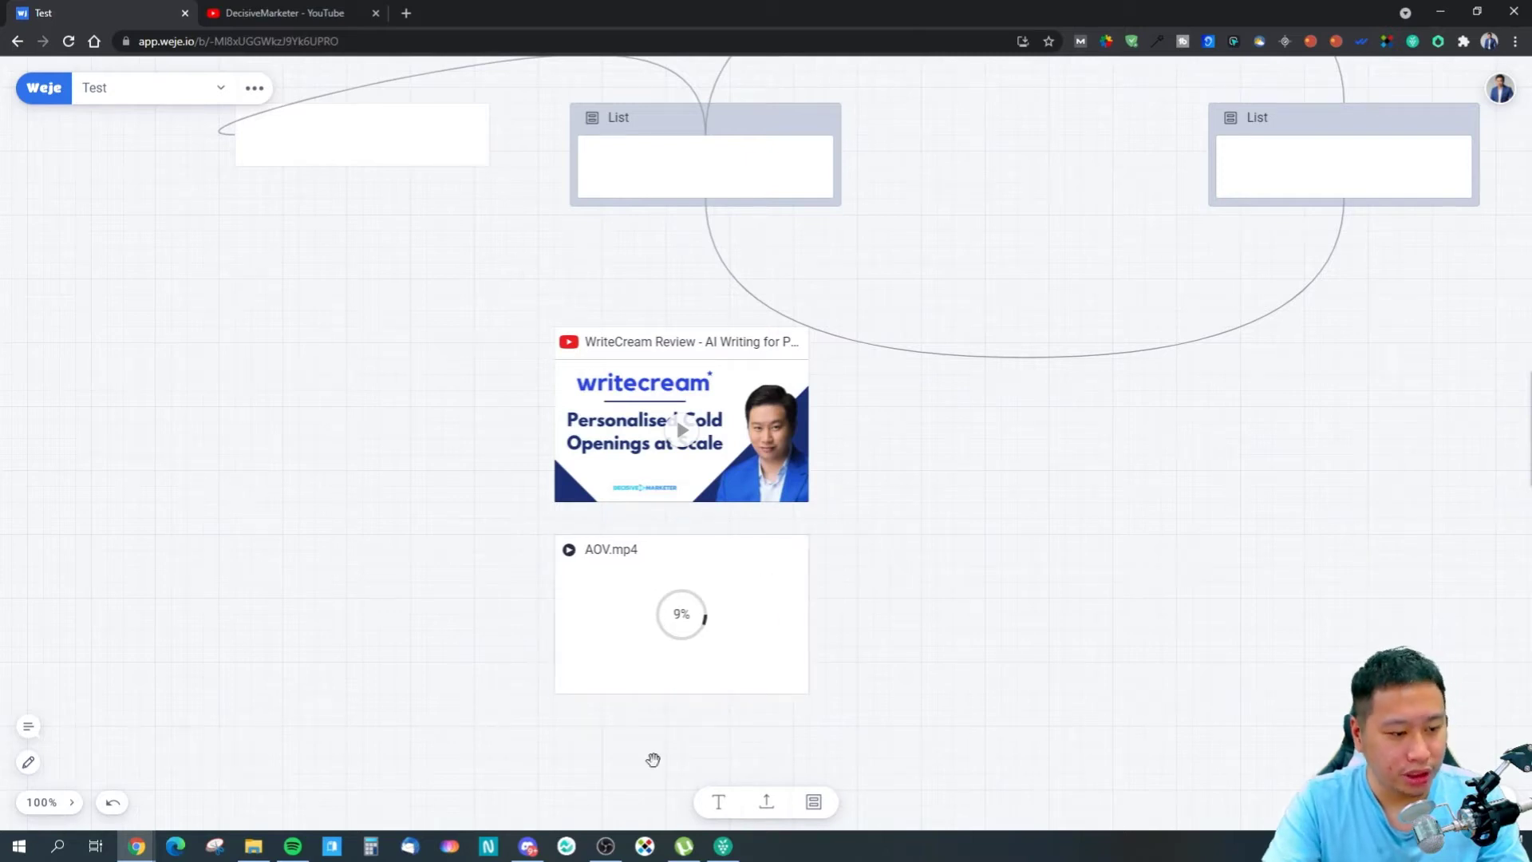
Upload the portrait photo of the man in a blue suit from the Download folder to the board.
{"action": "left_click", "coordinate": [751, 807]}
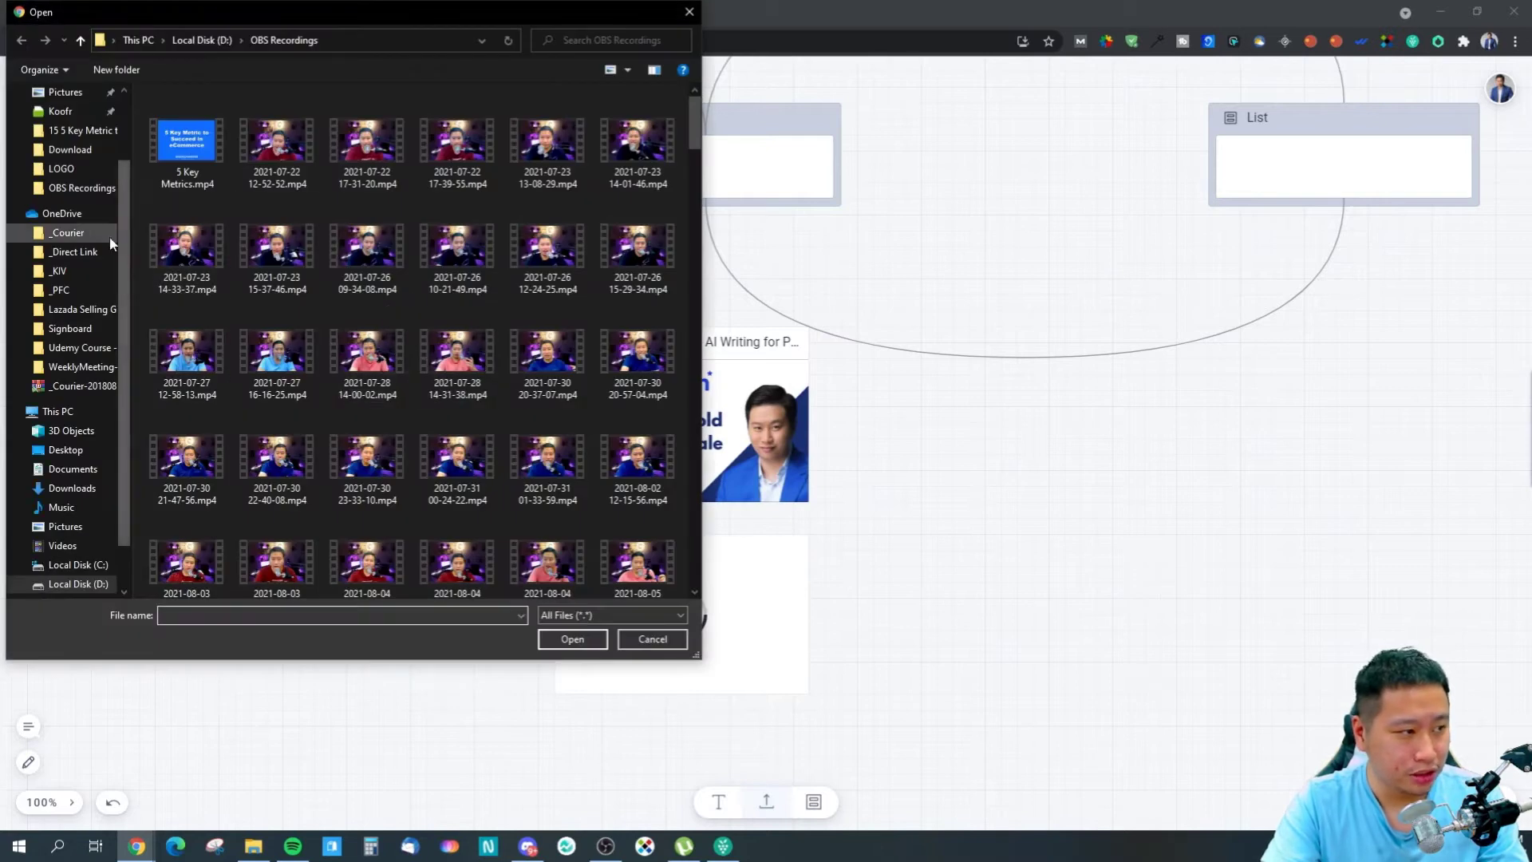
{"action": "left_click", "coordinate": [70, 149]}
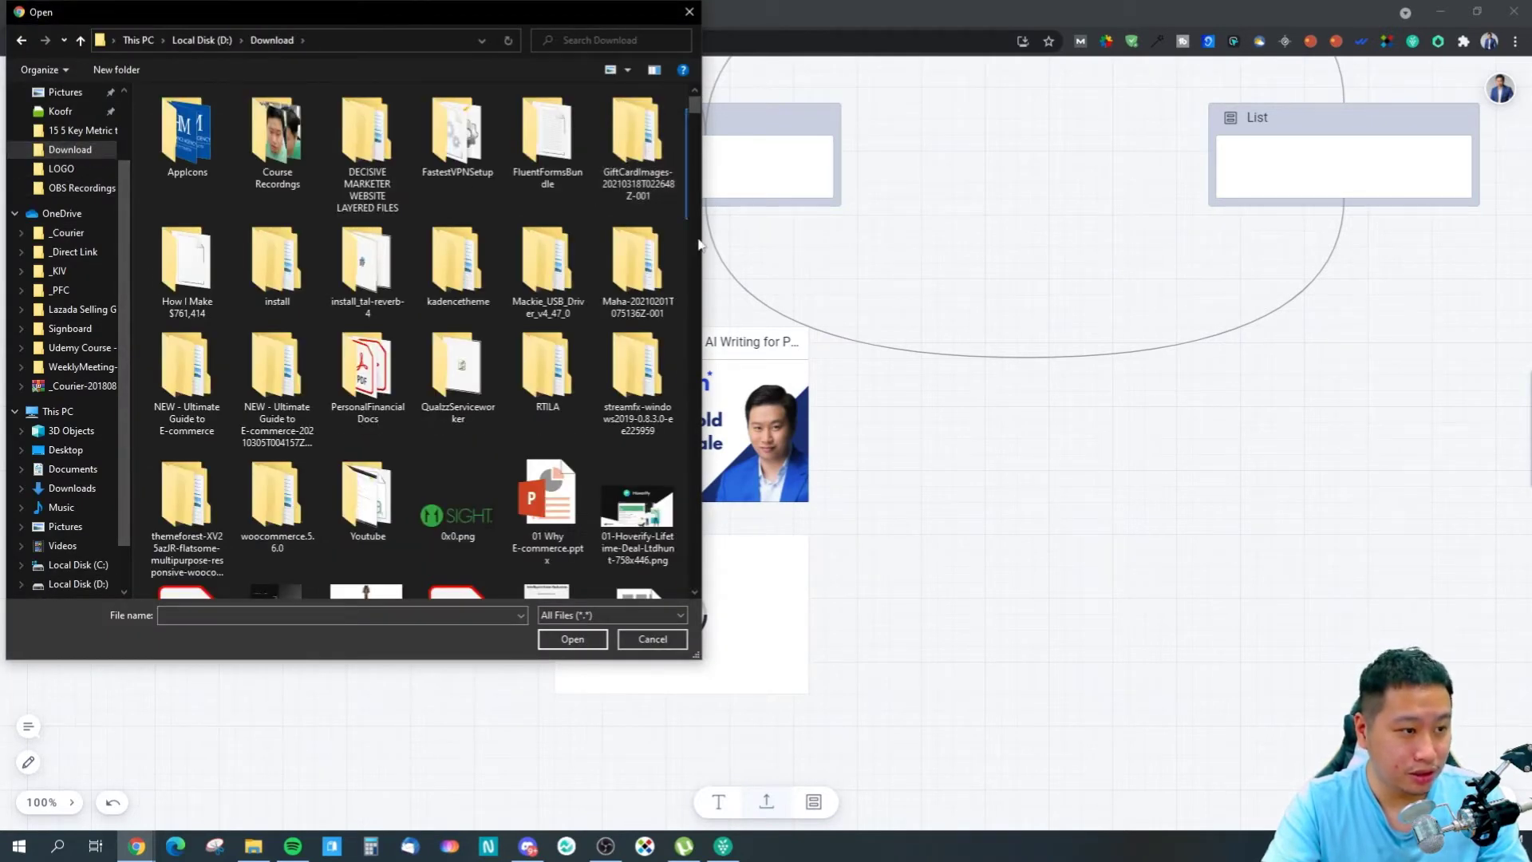
{"action": "left_click_drag", "start_coordinate": [696, 126], "coordinate": [699, 399]}
{"action": "left_click", "coordinate": [558, 311]}
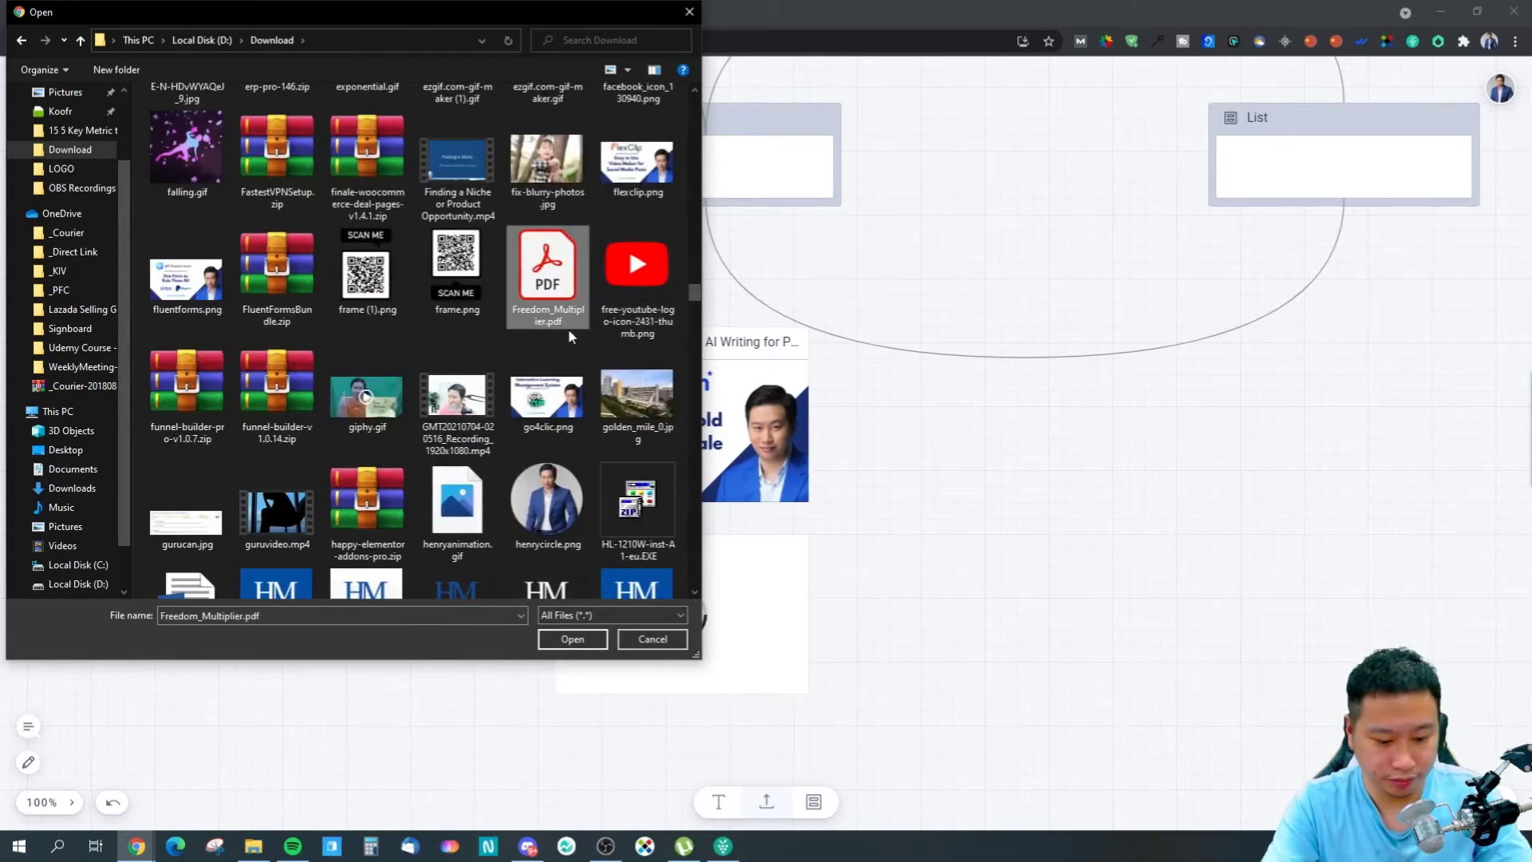
{"action": "scroll", "coordinate": [434, 404], "scroll_direction": "down", "scroll_amount": 2}
{"action": "scroll", "coordinate": [435, 404], "scroll_direction": "down", "scroll_amount": 5}
{"action": "left_click", "coordinate": [547, 305]}
{"action": "left_click", "coordinate": [582, 639]}
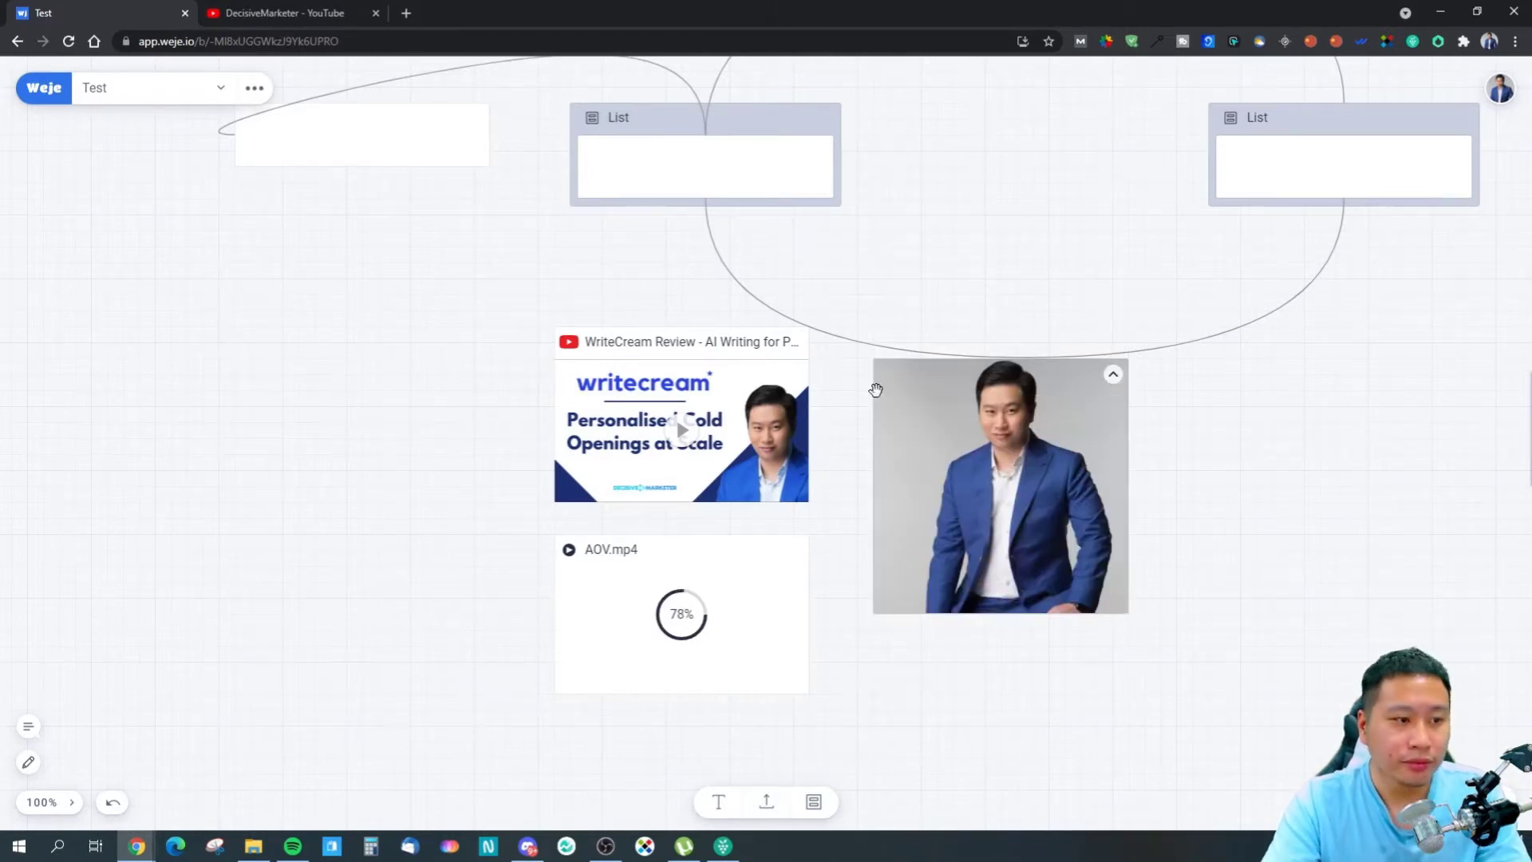
Add a third list below the standalone text card and move the YouTube video and AOV.mp4 cards into it.
{"action": "left_click_drag", "start_coordinate": [832, 801], "coordinate": [340, 366]}
{"action": "left_click_drag", "start_coordinate": [579, 366], "coordinate": [307, 355]}
{"action": "left_click_drag", "start_coordinate": [604, 566], "coordinate": [335, 542]}
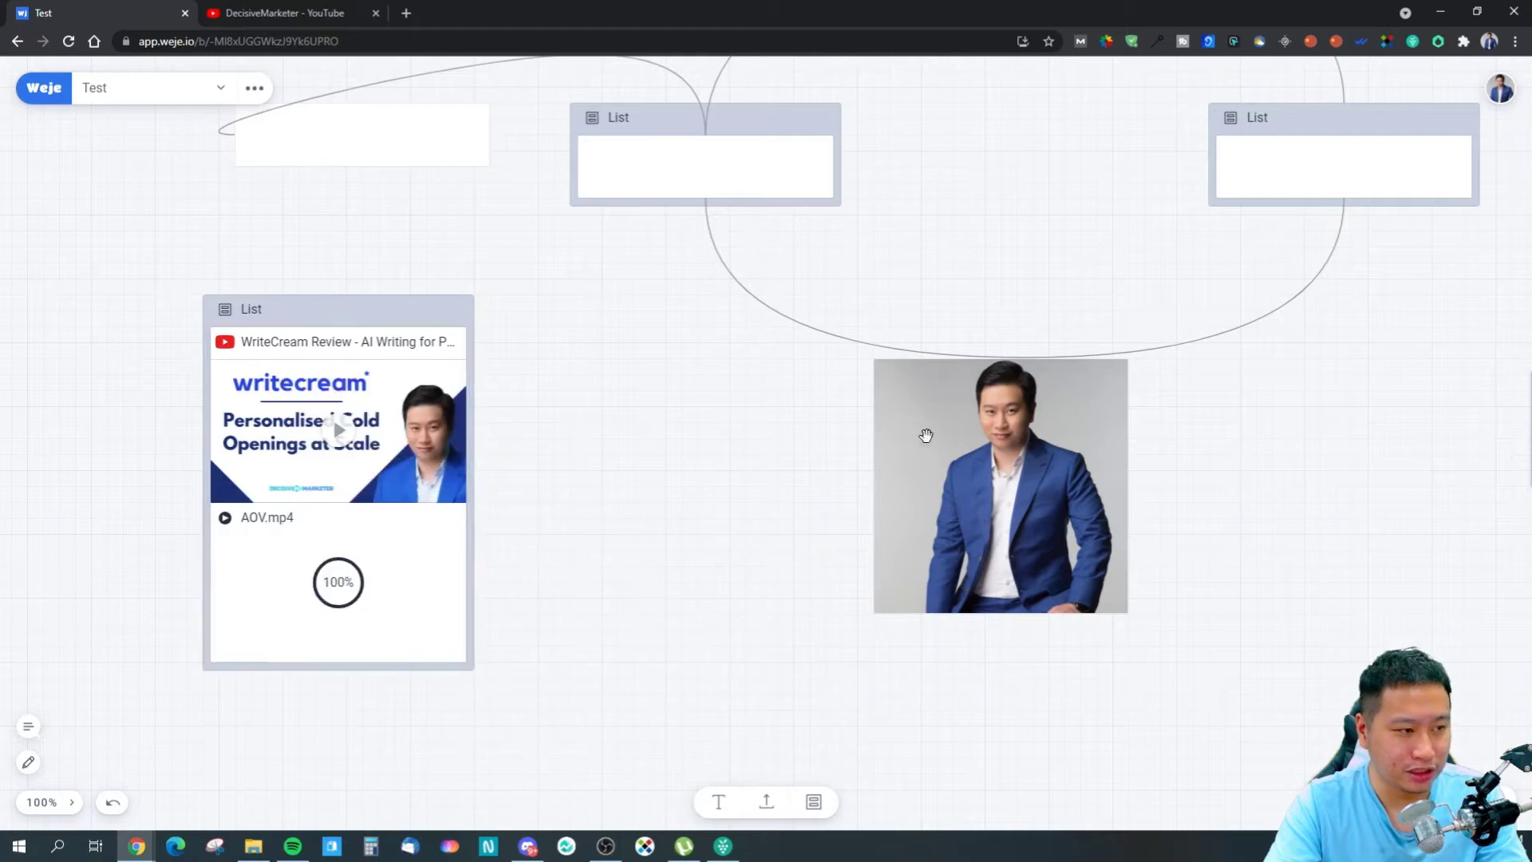
Move the portrait photo into the third list between the YouTube video and AOV.mp4.
{"action": "left_click_drag", "start_coordinate": [923, 434], "coordinate": [351, 511]}
{"action": "left_click_drag", "start_coordinate": [564, 659], "coordinate": [659, 591]}
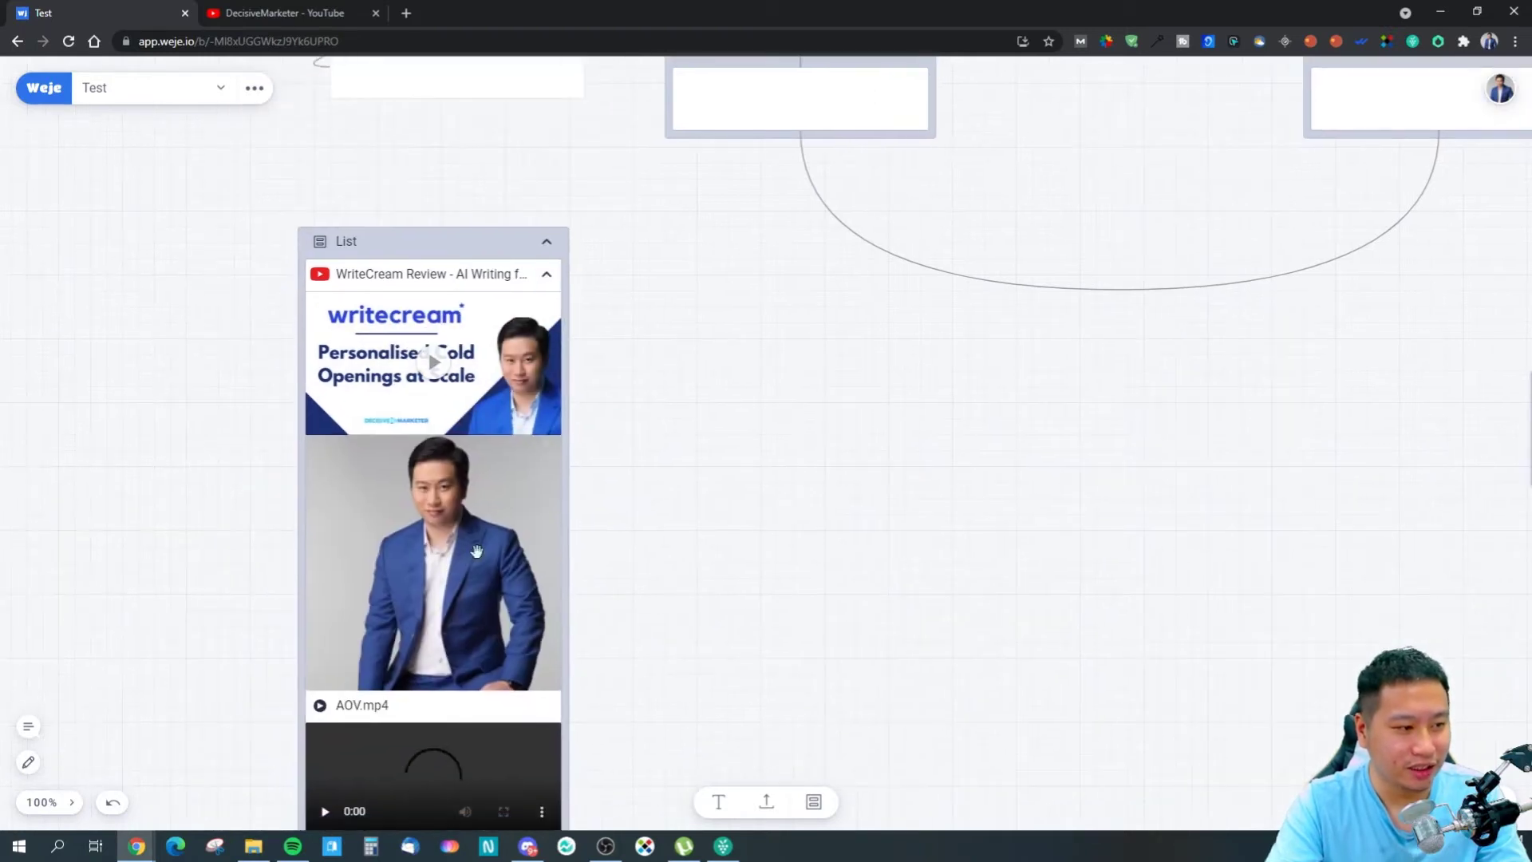
Undo the moves of the photo, AOV.mp4 and YouTube video cards into the third list.
{"action": "key", "text": "ctrl+z"}
{"action": "key", "text": "ctrl+z"}
{"action": "key", "text": "ctrl+z"}
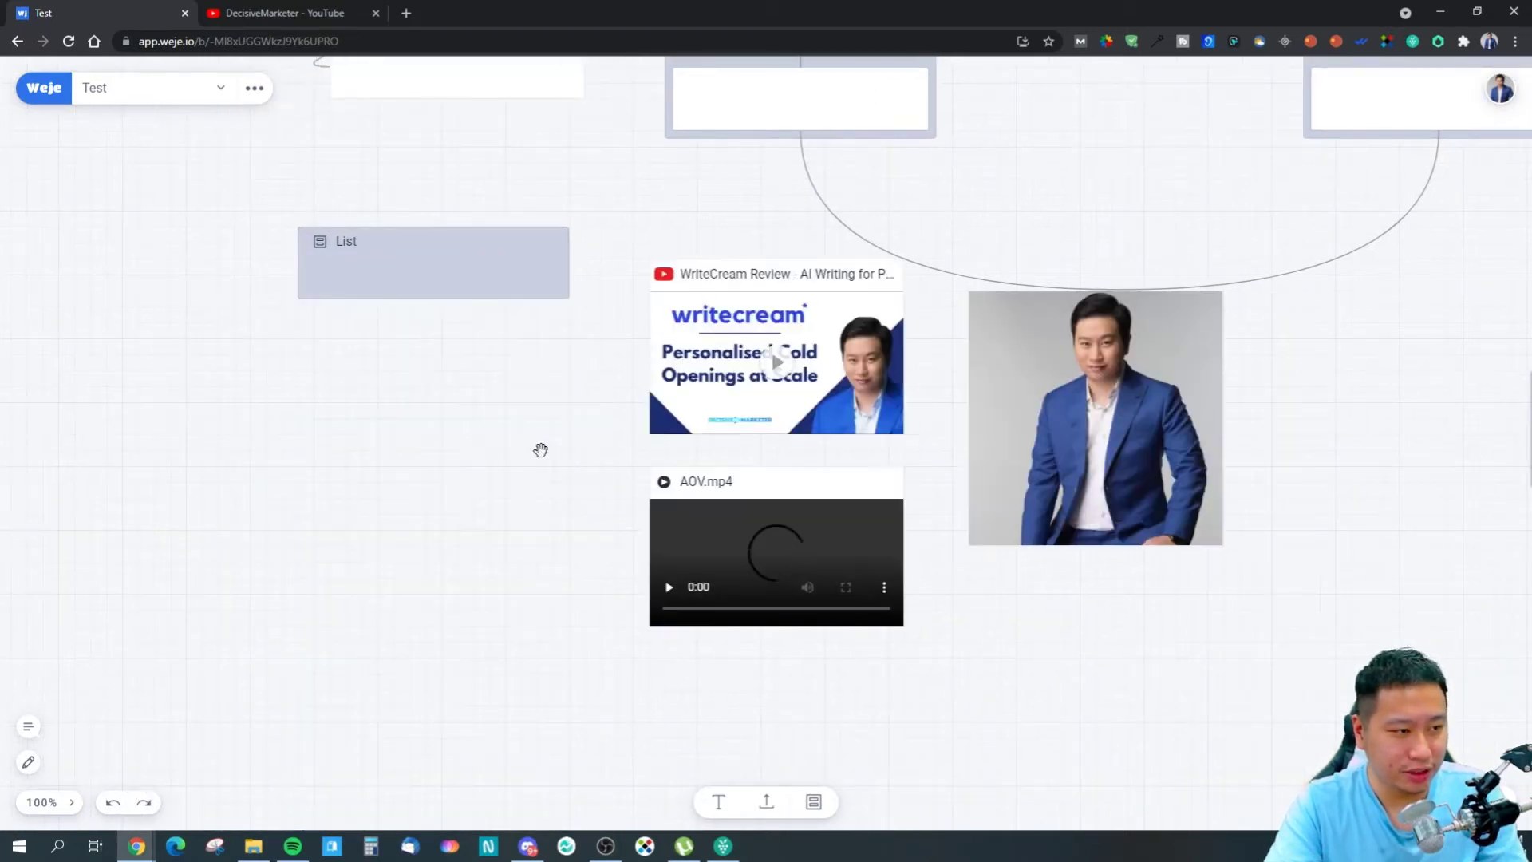
Play the WriteCream Review video directly on its card and pause it.
{"action": "left_click", "coordinate": [868, 378]}
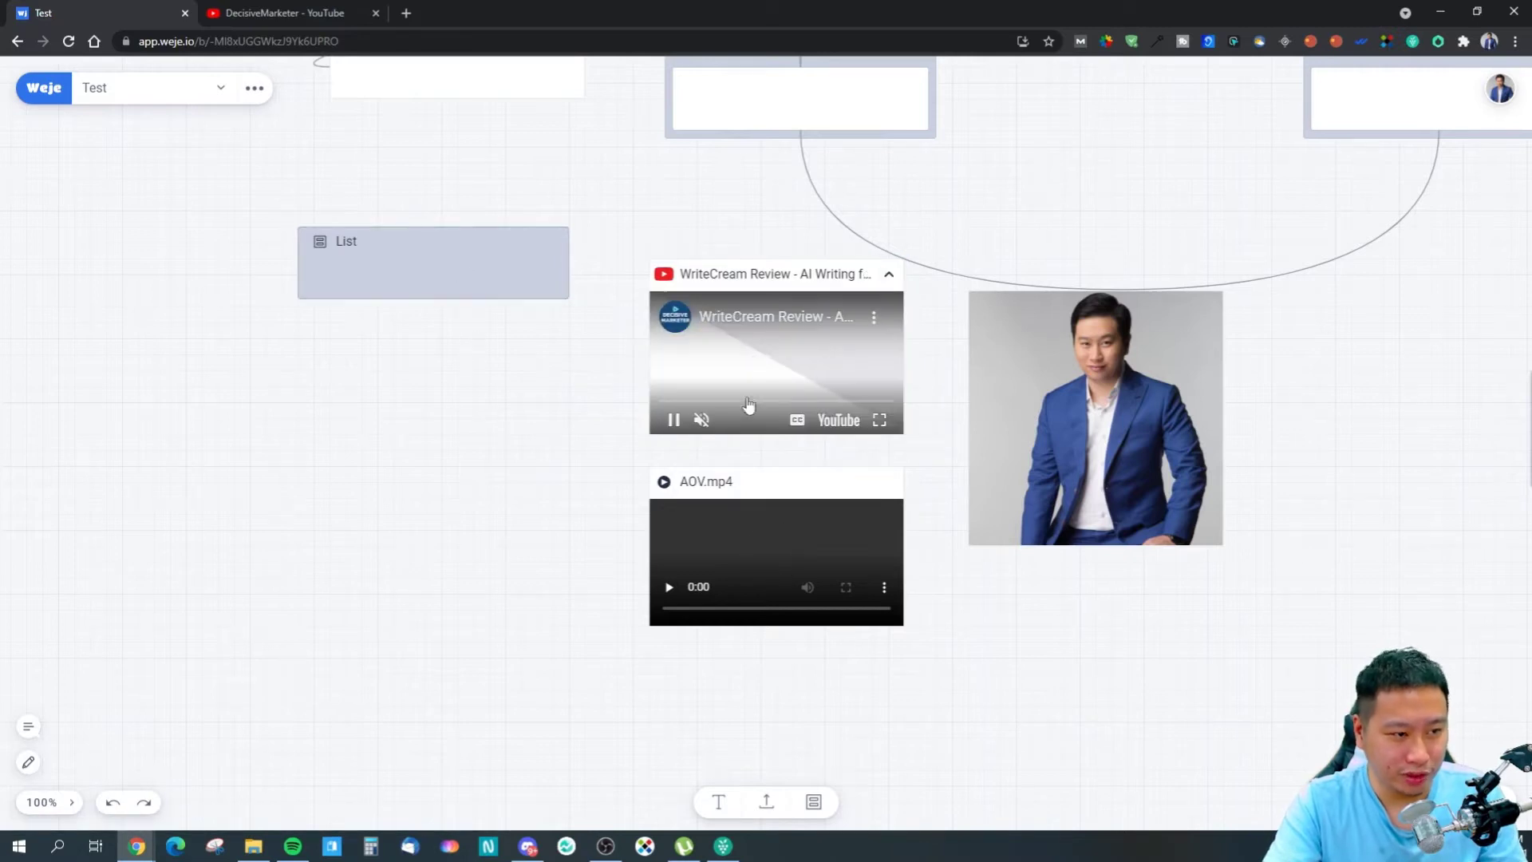
{"action": "left_click", "coordinate": [674, 420]}
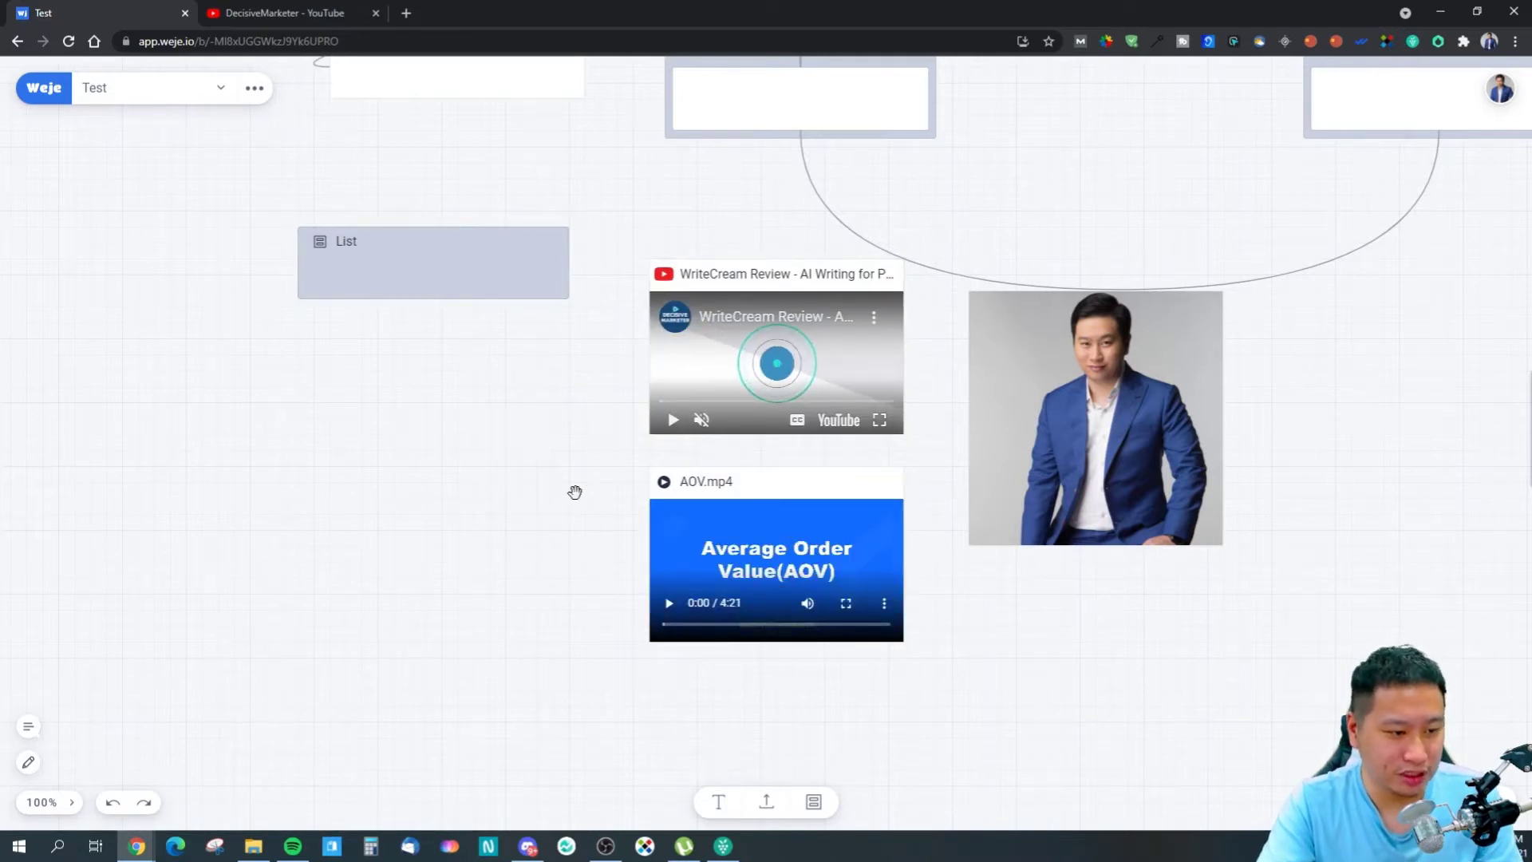
Select the empty third list, the YouTube video, the portrait photo and AOV.mp4, and group all four into a list.
{"action": "left_click", "coordinate": [412, 262]}
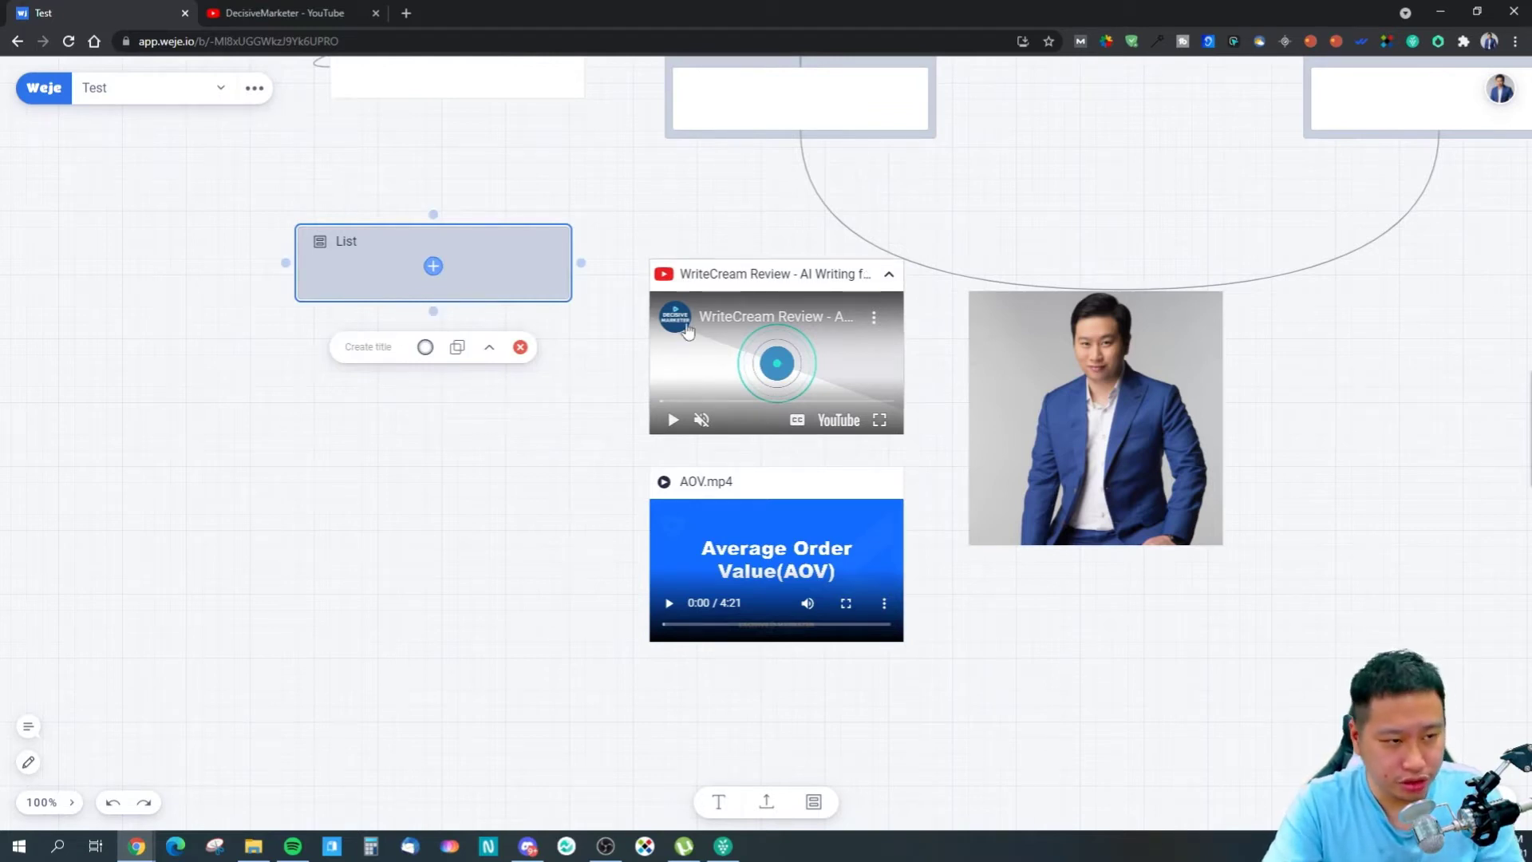
{"action": "left_click", "coordinate": [687, 330], "text": "shift"}
{"action": "left_click", "coordinate": [1046, 404], "text": "shift"}
{"action": "left_click", "coordinate": [843, 624], "text": "shift"}
{"action": "left_click", "coordinate": [708, 641], "text": "shift"}
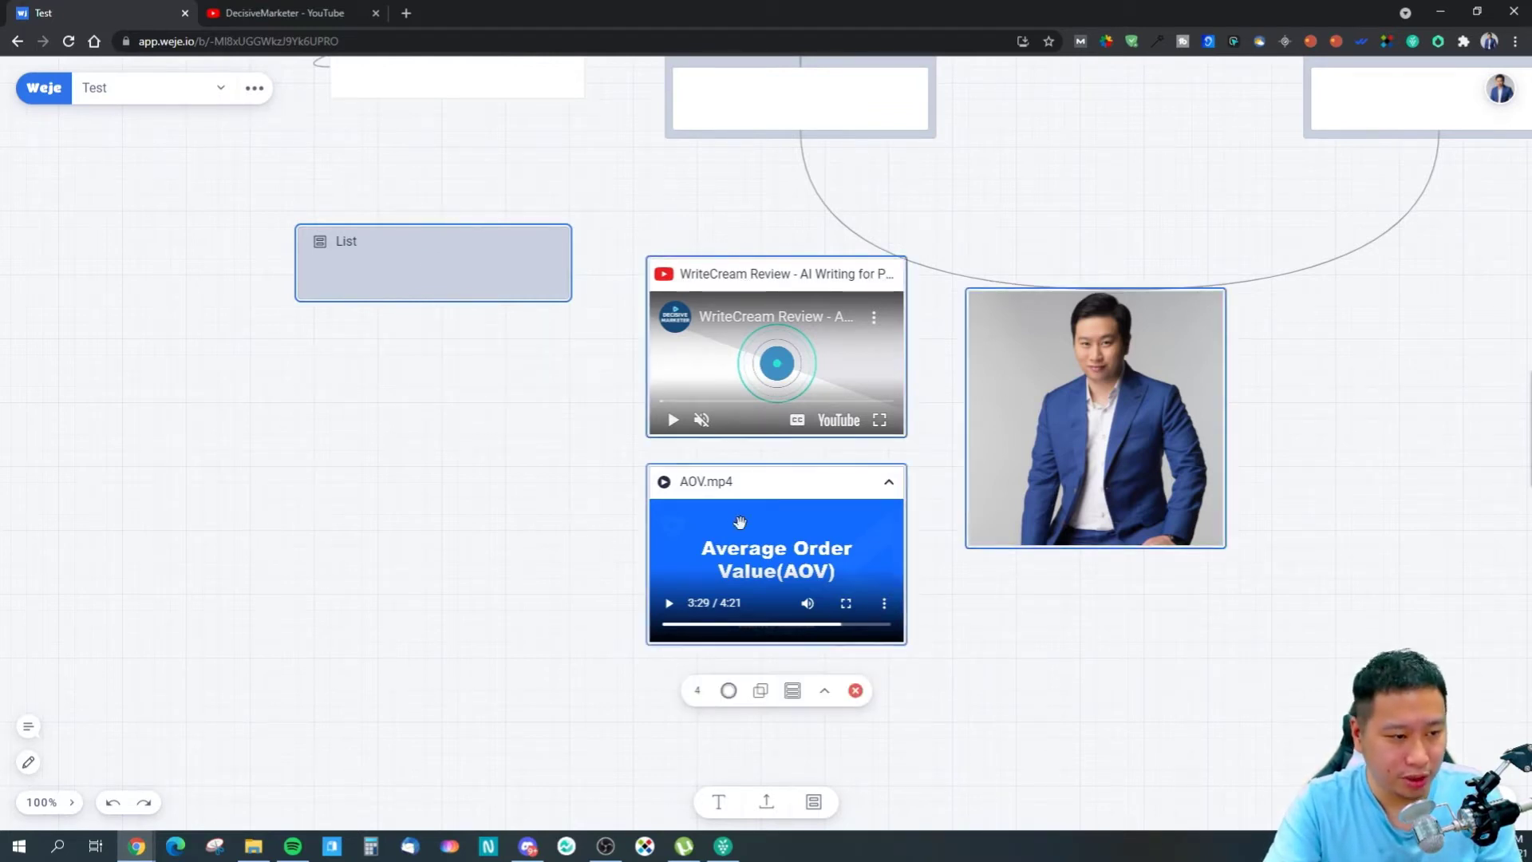
{"action": "left_click", "coordinate": [669, 602]}
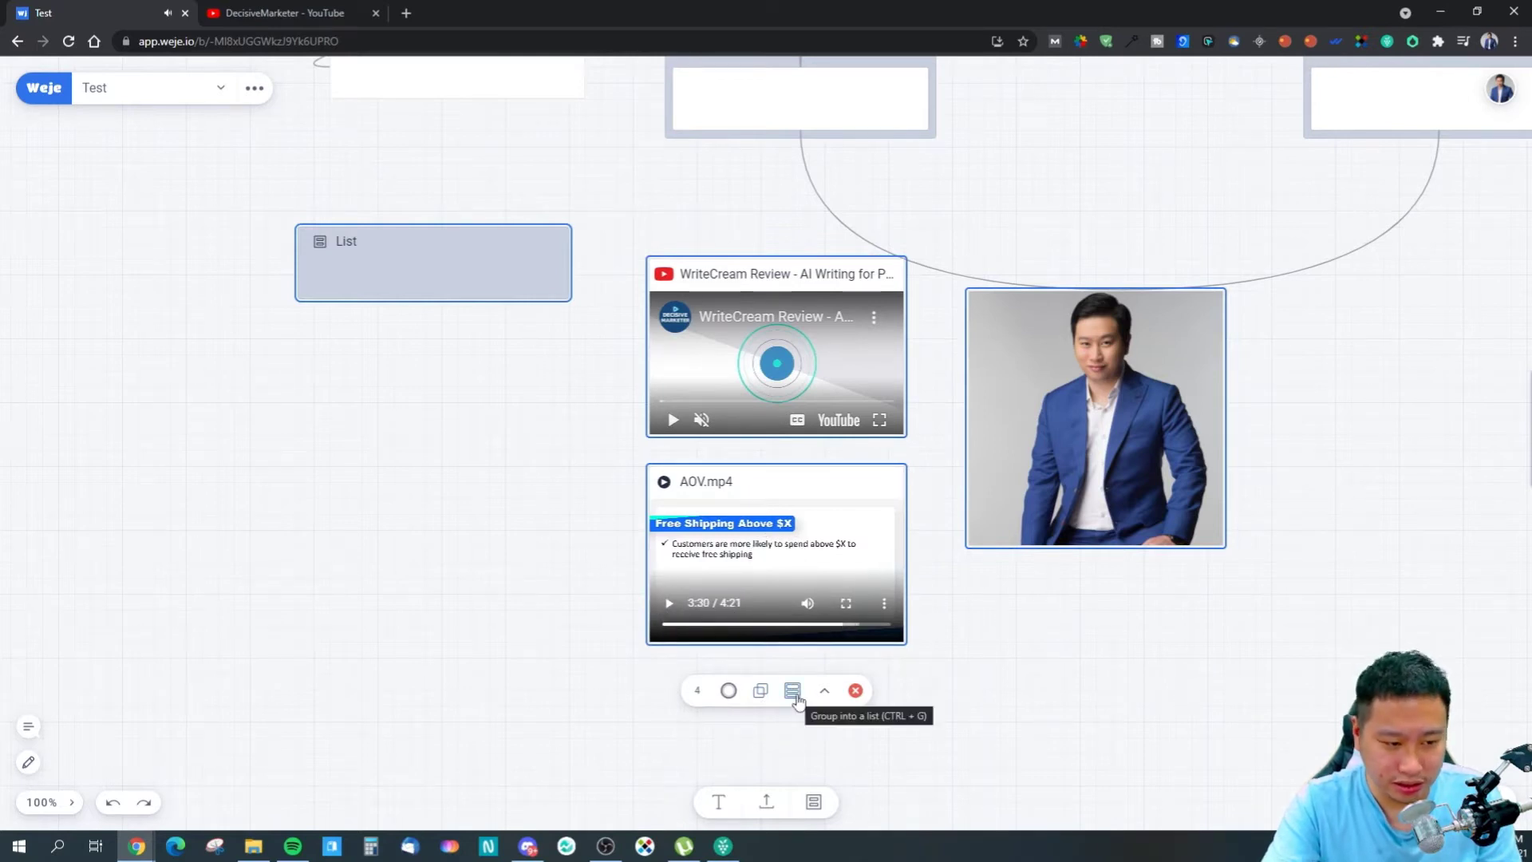
{"action": "left_click", "coordinate": [792, 691]}
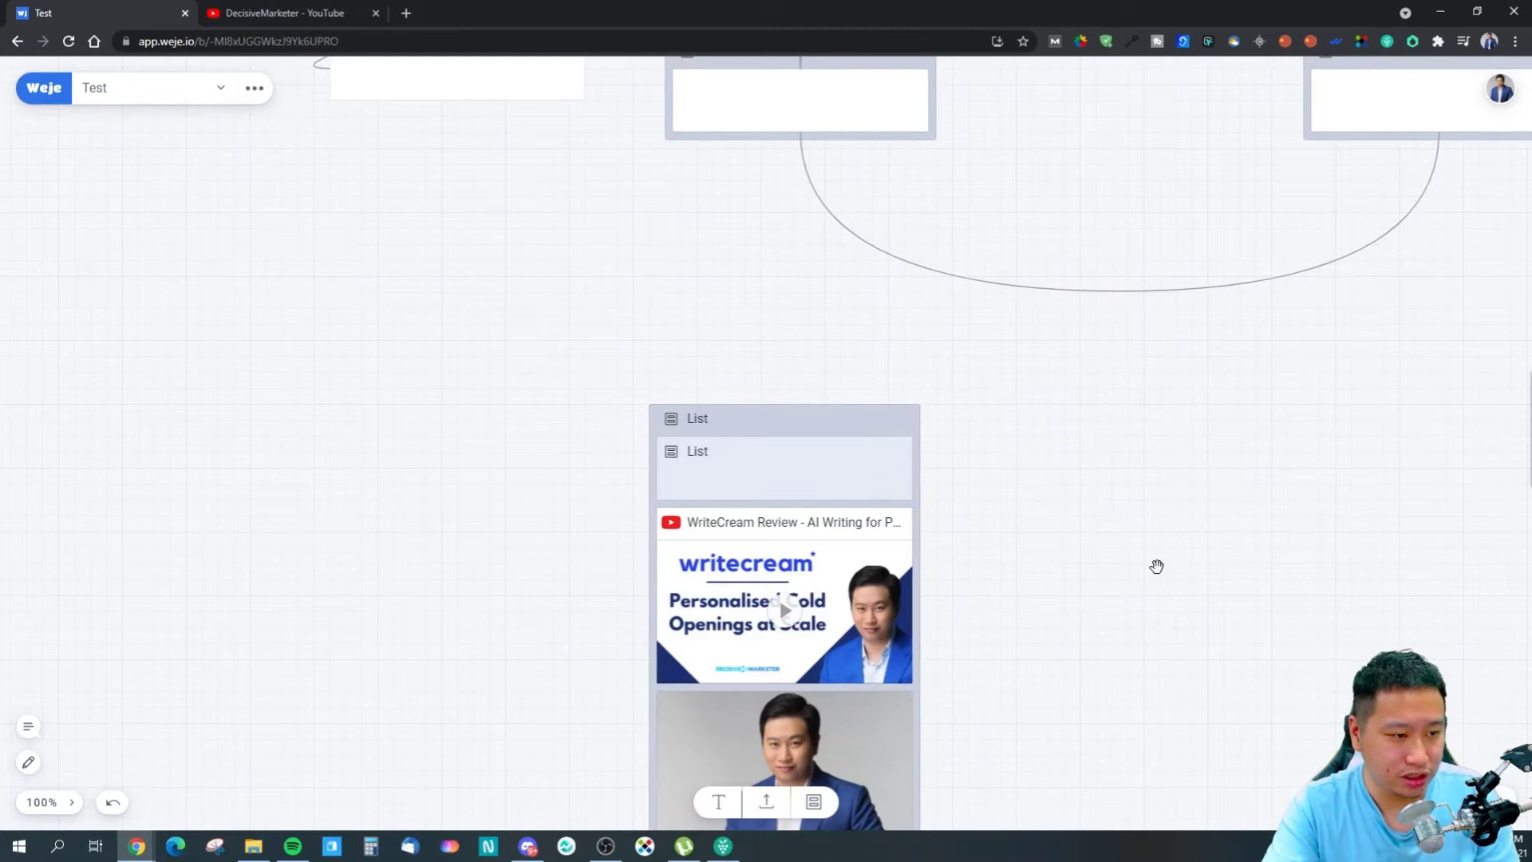
Delete the empty list nested at the start of the newly grouped list.
{"action": "scroll", "coordinate": [935, 661], "scroll_direction": "down", "scroll_amount": 3}
{"action": "scroll", "coordinate": [995, 711], "scroll_direction": "up", "scroll_amount": 3}
{"action": "left_click_drag", "start_coordinate": [995, 711], "coordinate": [1093, 589]}
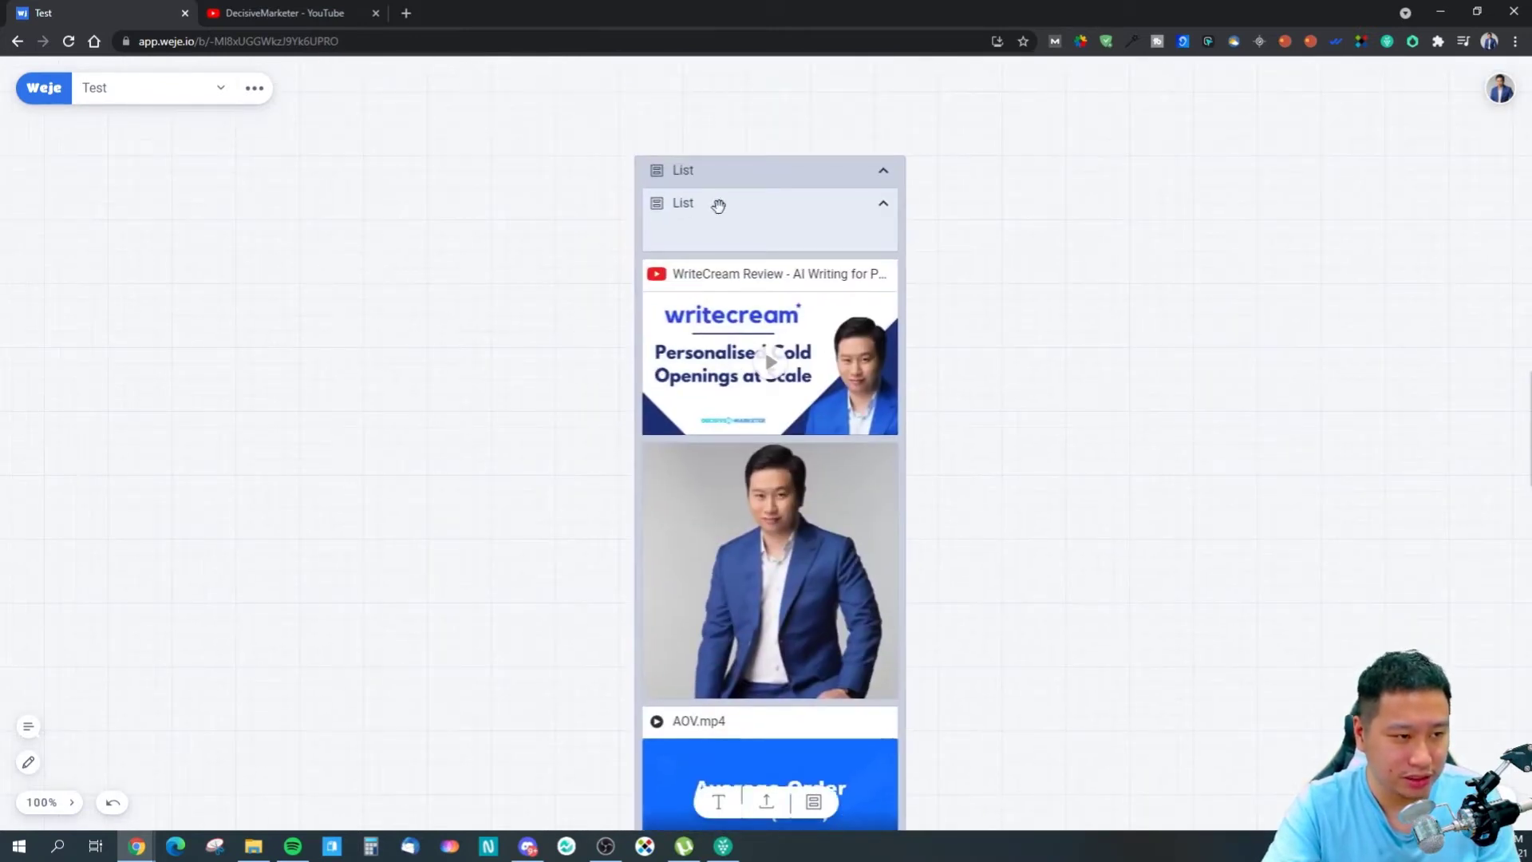
{"action": "left_click", "coordinate": [718, 206]}
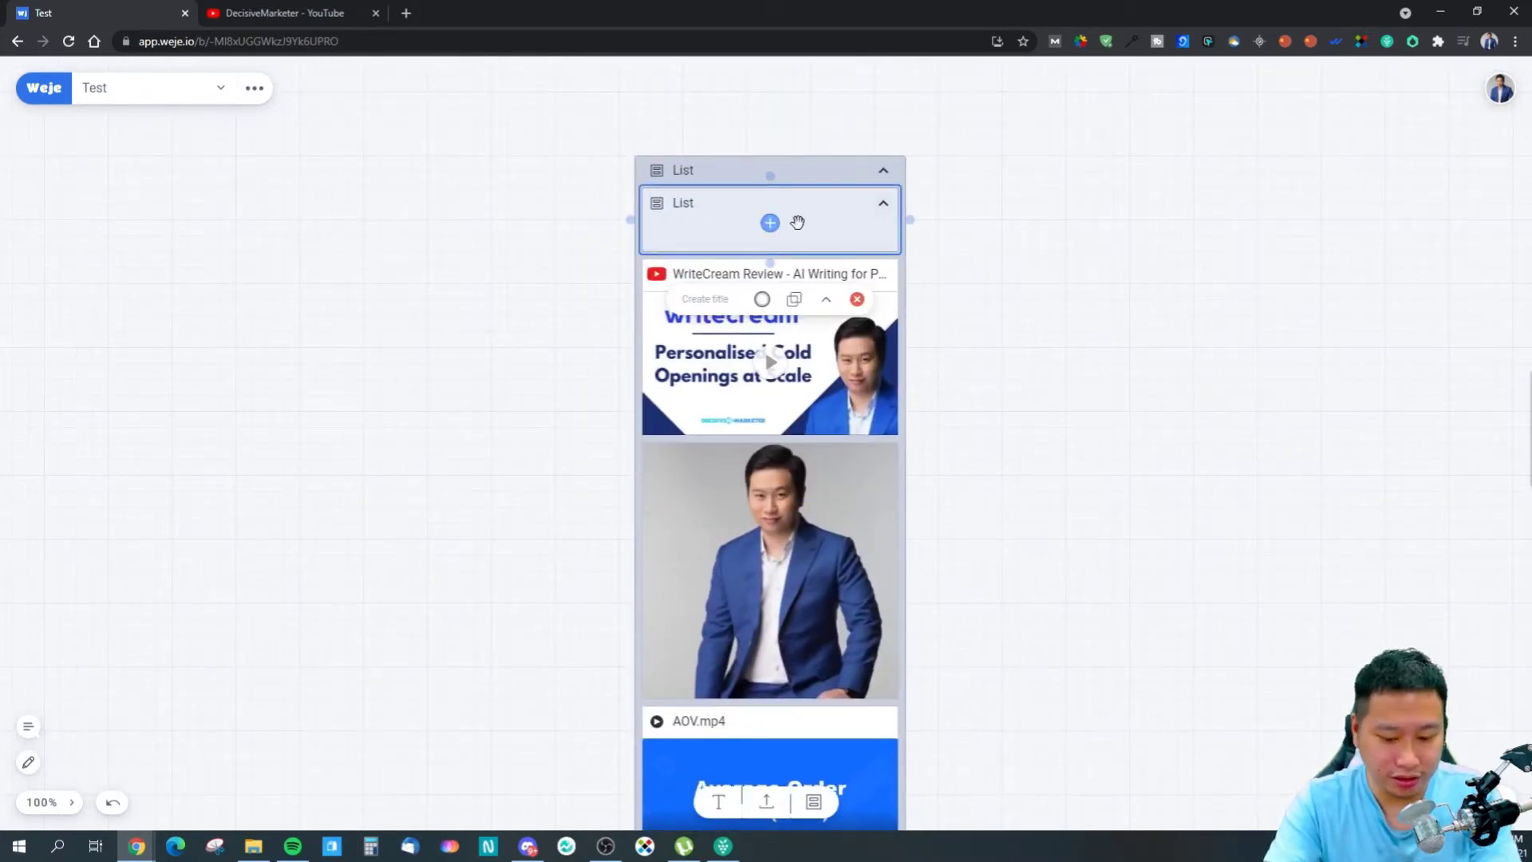
{"action": "key", "text": "Delete"}
{"action": "left_click_drag", "start_coordinate": [765, 159], "coordinate": [718, 64]}
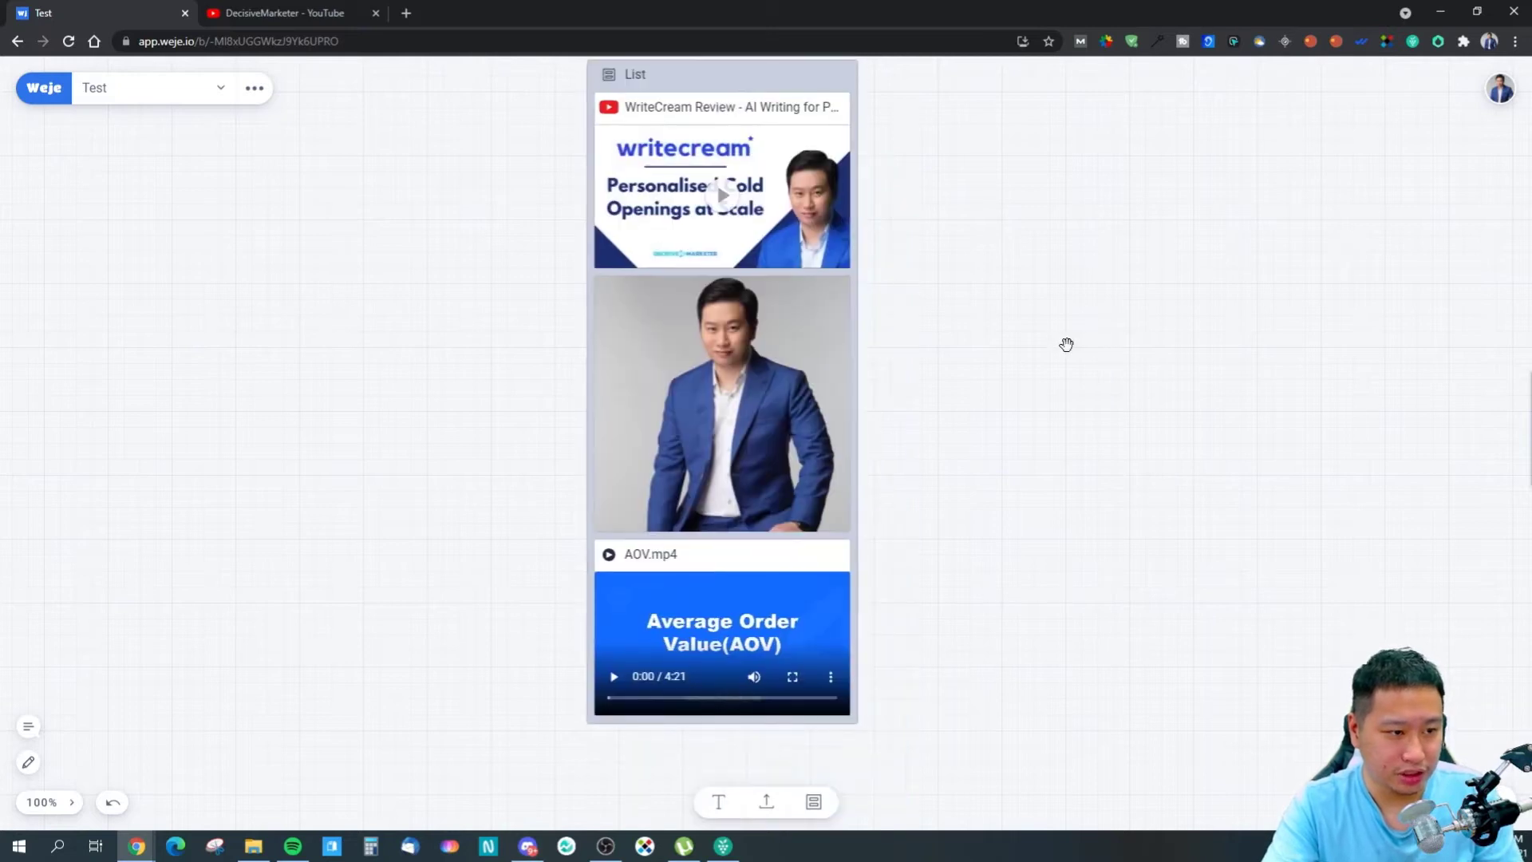
{"action": "left_click_drag", "start_coordinate": [1066, 347], "coordinate": [1112, 386]}
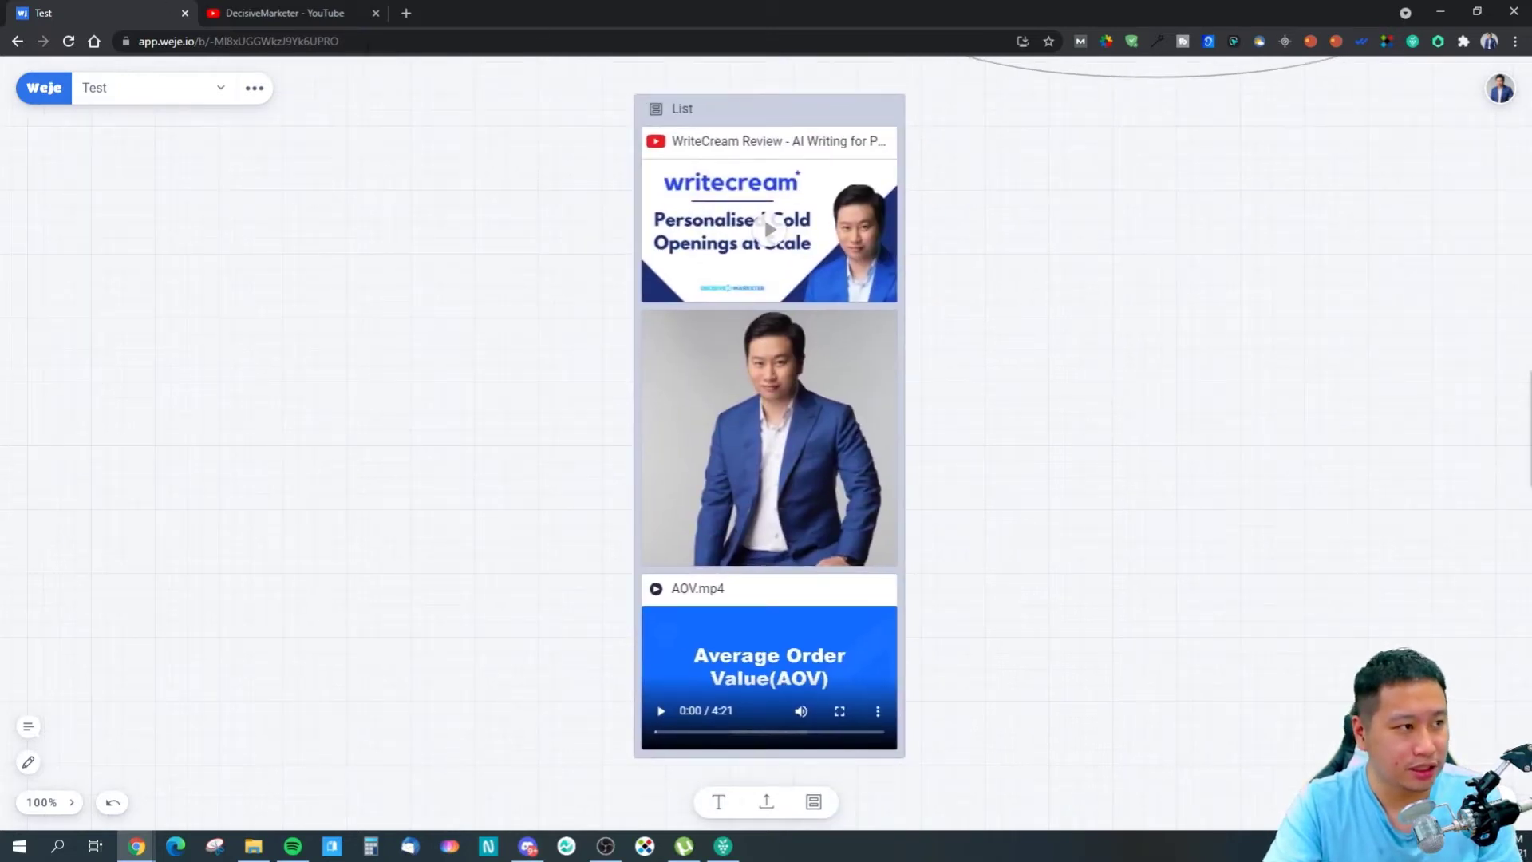
Open Twitter in a new browser tab.
{"action": "left_click", "coordinate": [406, 13]}
{"action": "left_click", "coordinate": [375, 65]}
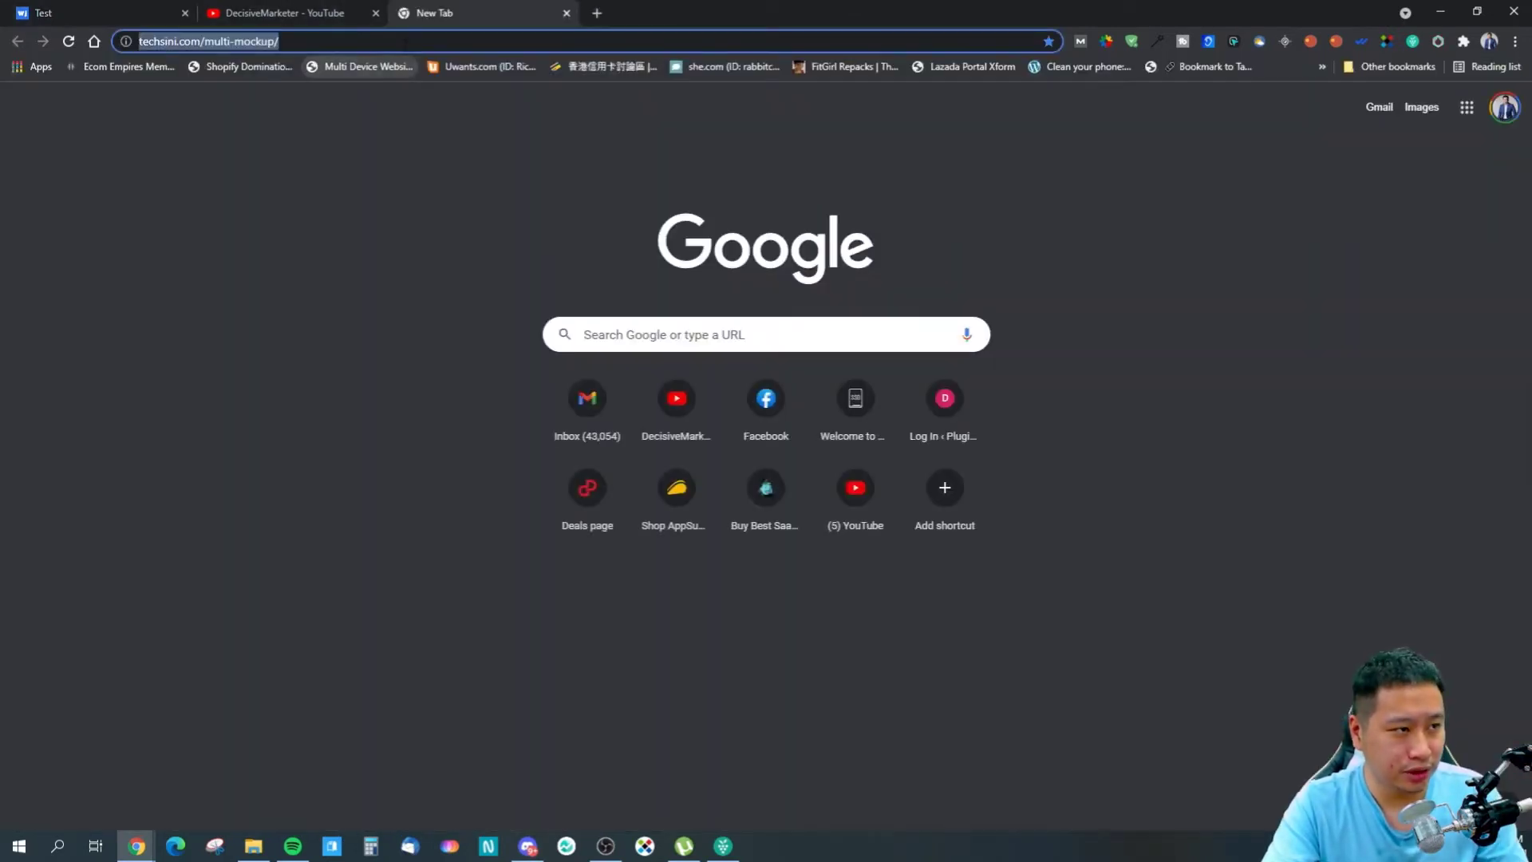
{"action": "left_click", "coordinate": [21, 42]}
{"action": "left_click", "coordinate": [243, 41]}
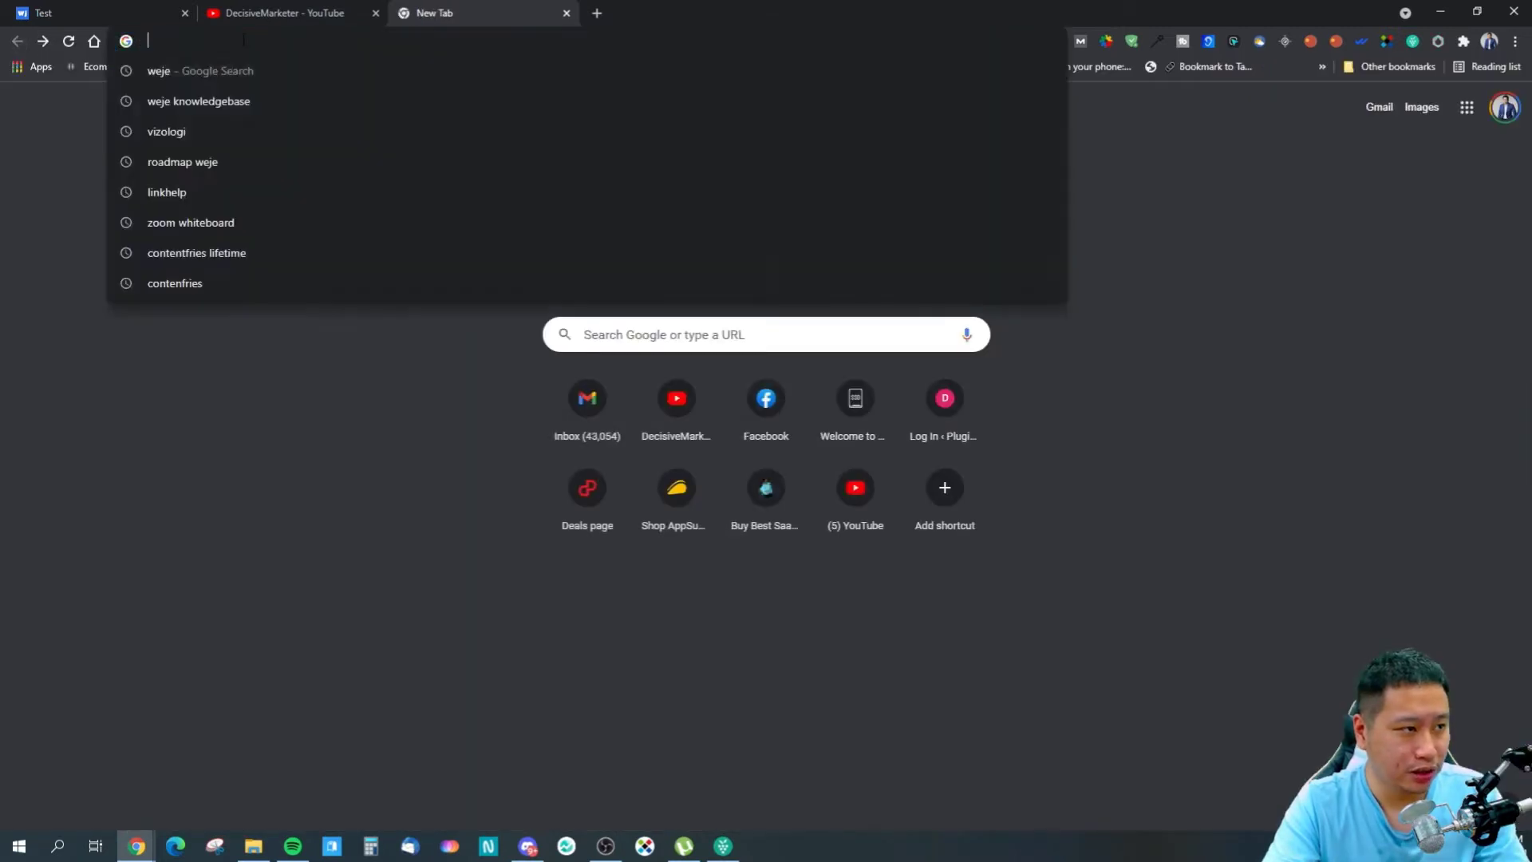
{"action": "type", "text": "tw"}
{"action": "key", "text": "Return"}
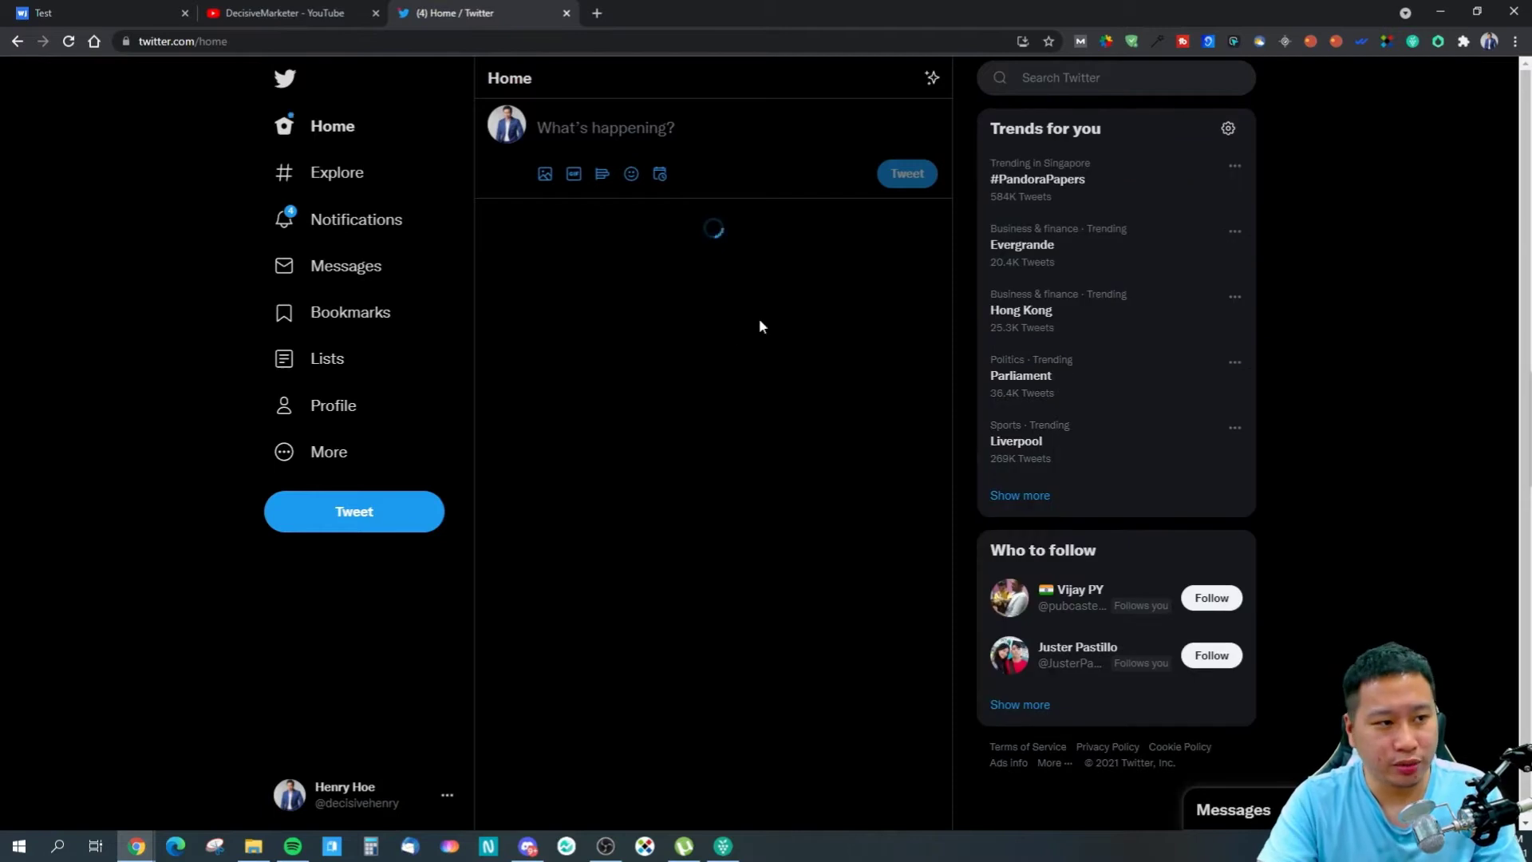
Find the tweet about curiosity helping CEOs succeed in the Twitter home feed, open it and copy its address.
{"action": "scroll", "coordinate": [666, 513], "scroll_direction": "down", "scroll_amount": 6}
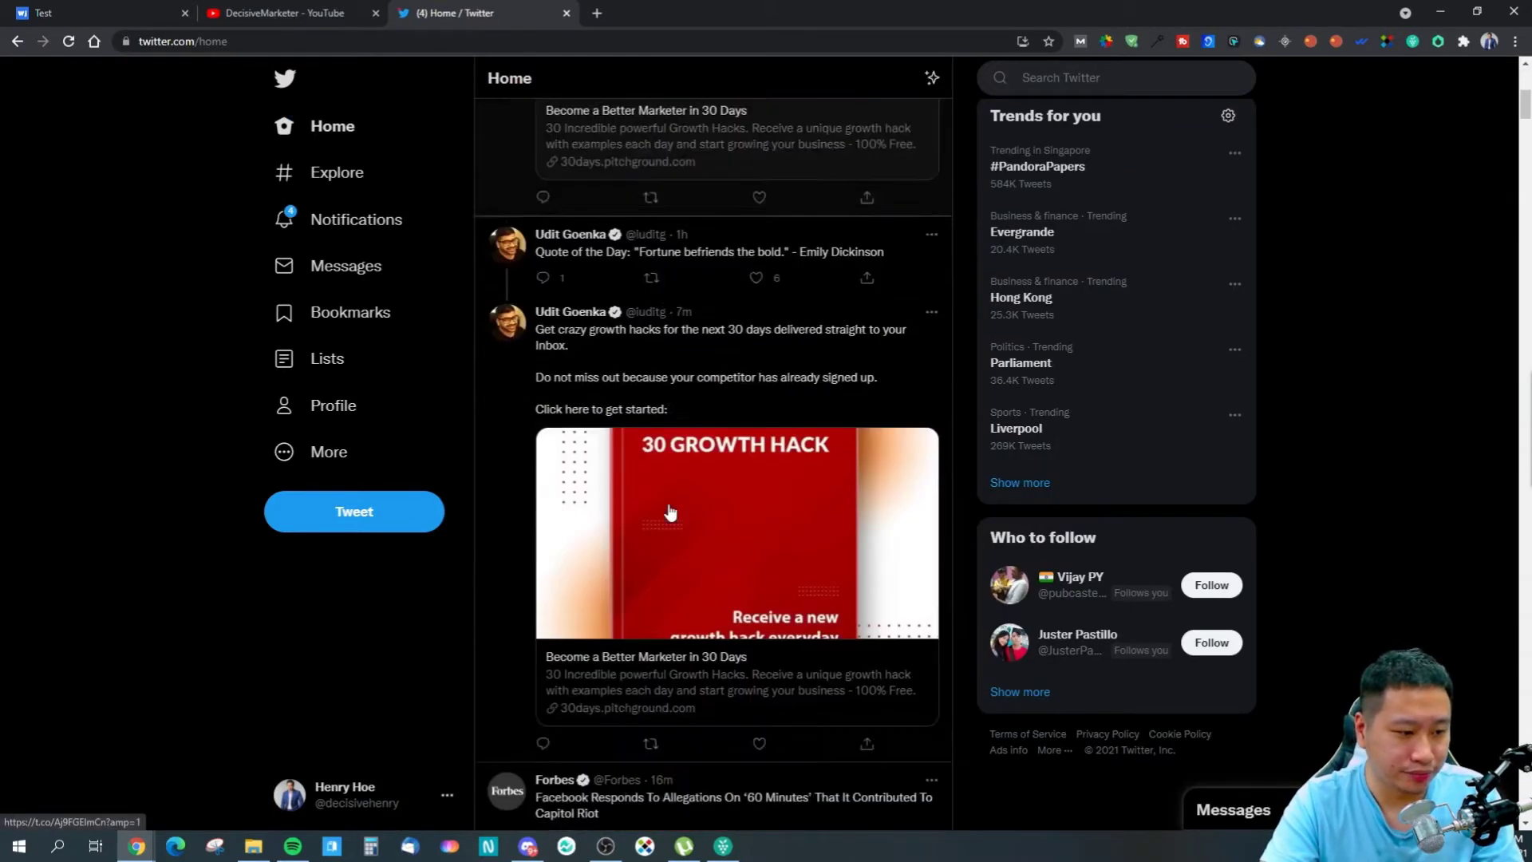
{"action": "scroll", "coordinate": [670, 513], "scroll_direction": "down", "scroll_amount": 8}
{"action": "scroll", "coordinate": [517, 544], "scroll_direction": "down", "scroll_amount": 2}
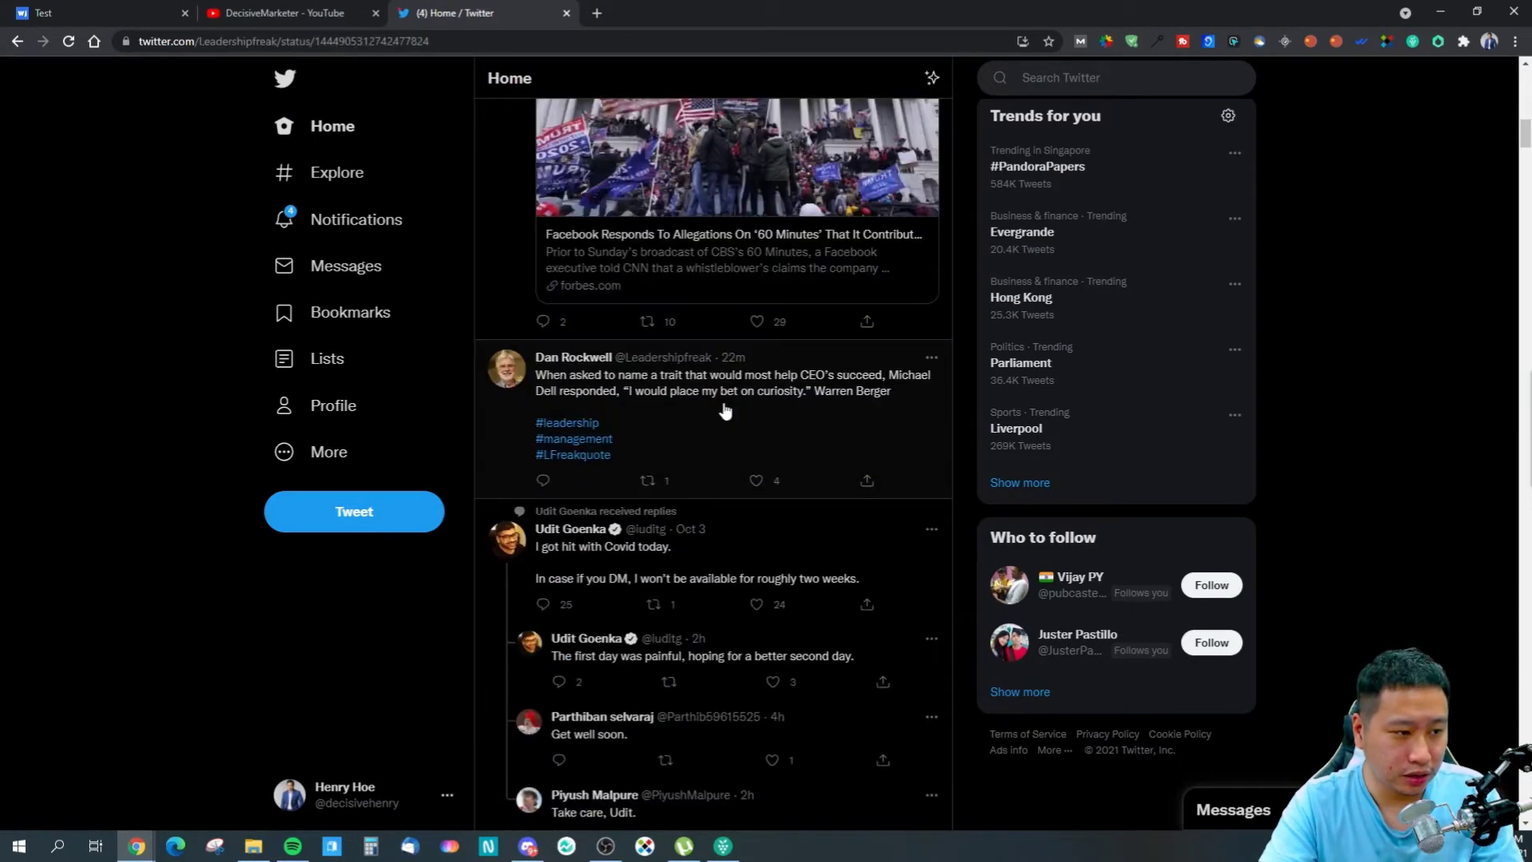
{"action": "left_click", "coordinate": [724, 404]}
{"action": "left_click", "coordinate": [449, 47]}
Paste the tweet's address onto the Test board in Weje, copying the address again from Twitter.
{"action": "left_click", "coordinate": [139, 10]}
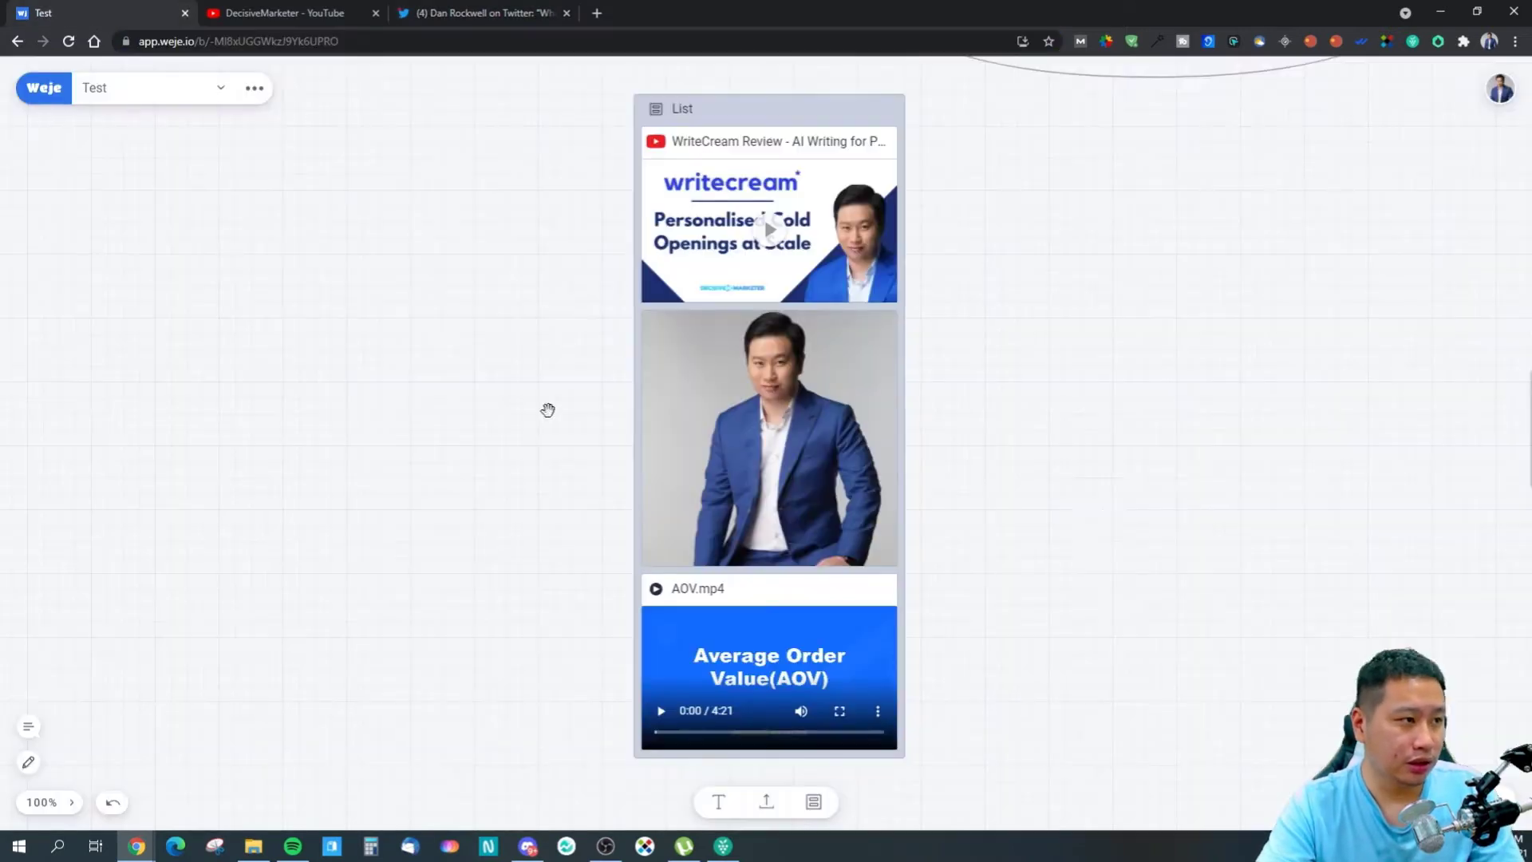
{"action": "left_click_drag", "start_coordinate": [1152, 411], "coordinate": [1062, 399]}
{"action": "scroll", "coordinate": [1038, 393], "scroll_direction": "down", "scroll_amount": 1}
{"action": "scroll", "coordinate": [1037, 392], "scroll_direction": "down", "scroll_amount": 4}
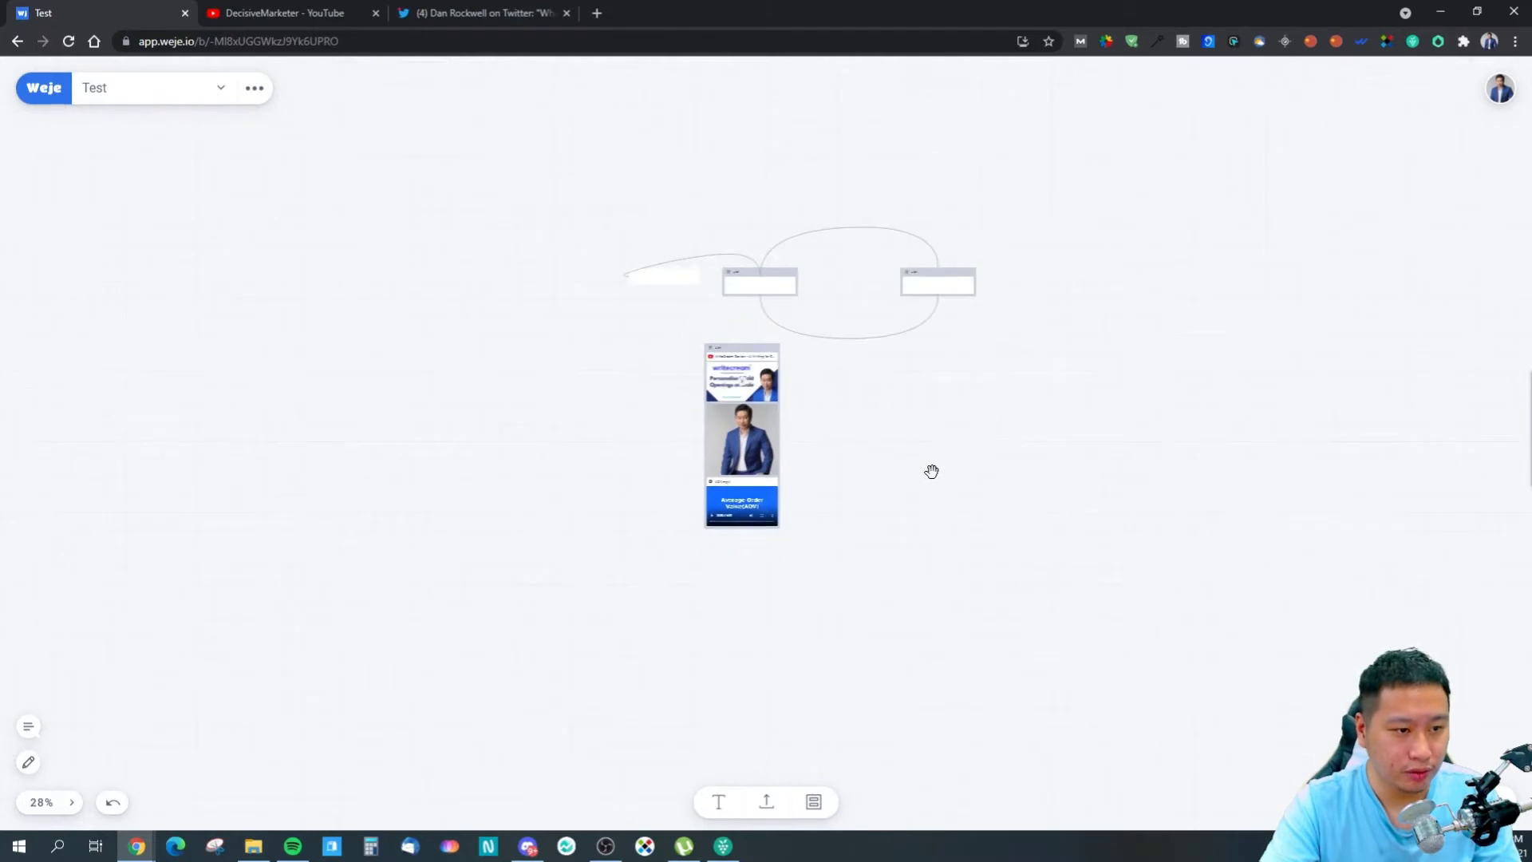
{"action": "left_click", "coordinate": [446, 13]}
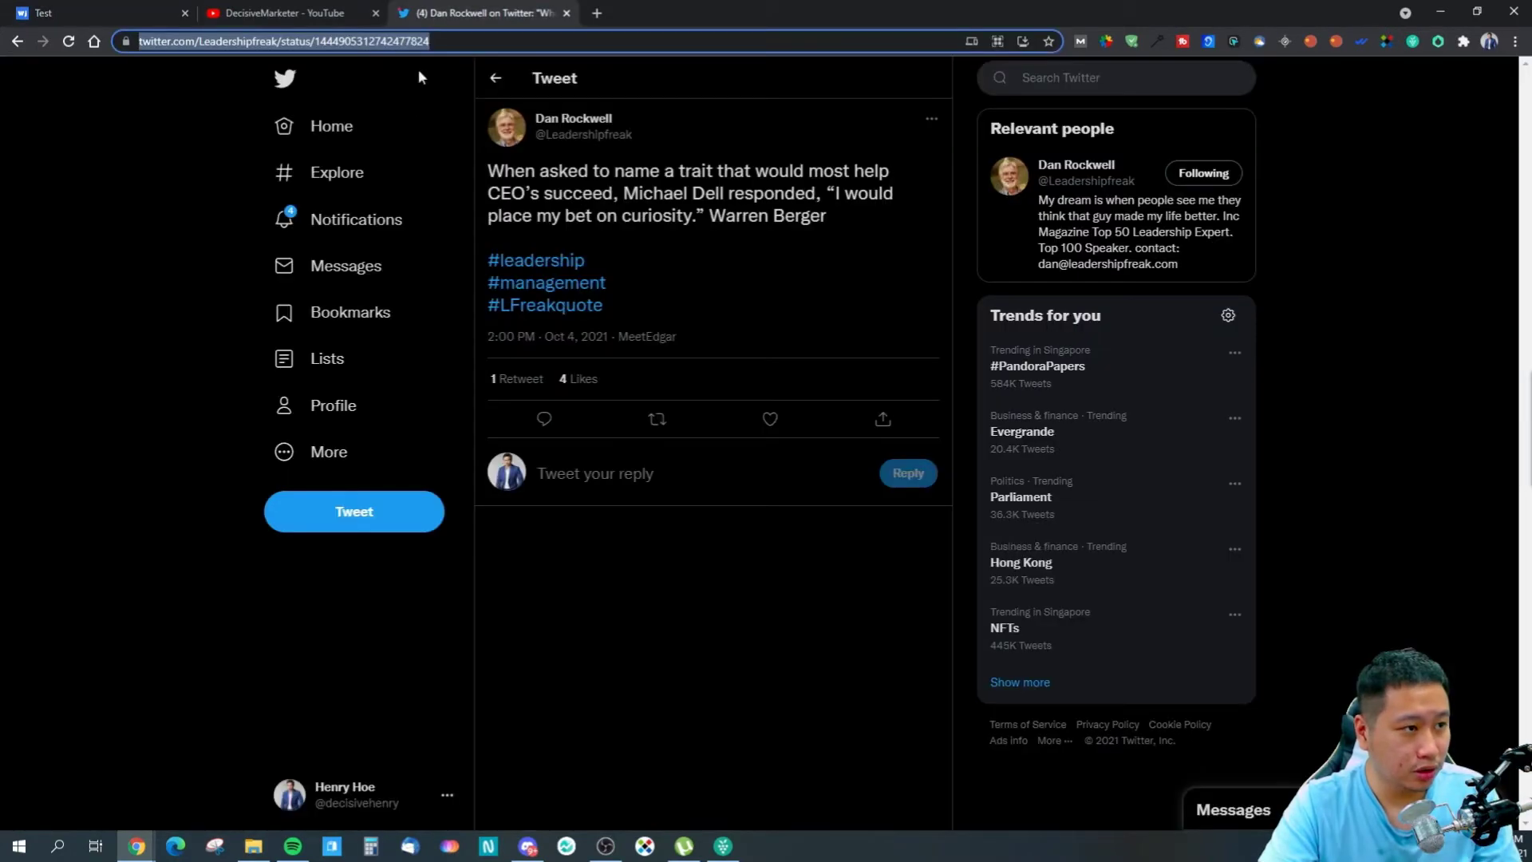
{"action": "left_click", "coordinate": [303, 41]}
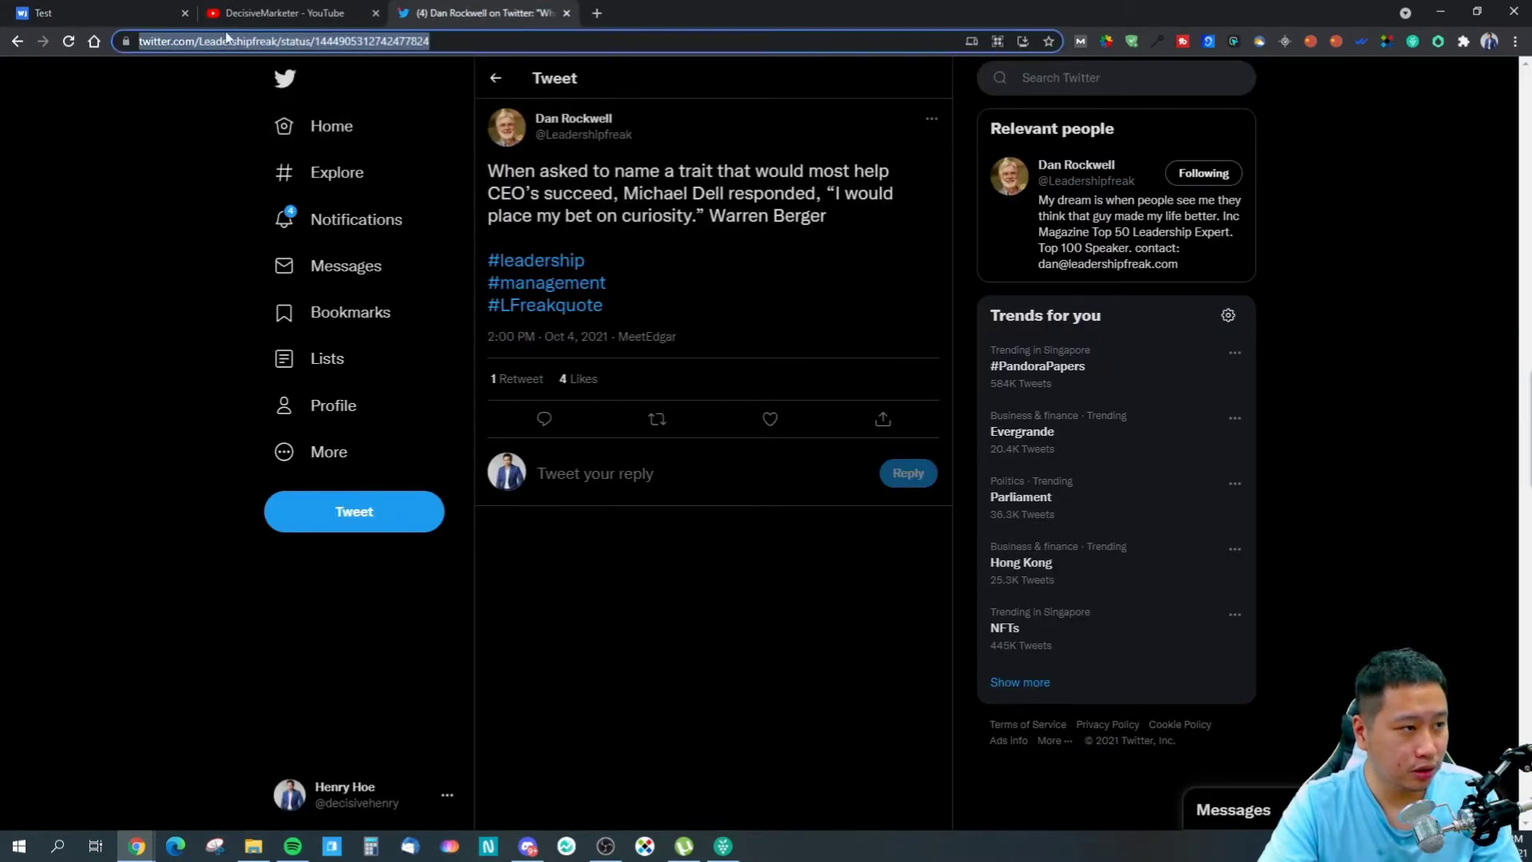
{"action": "left_click", "coordinate": [112, 12]}
Move the WriteCream Review video to the end of the media list and place the tweet card beside the list.
{"action": "left_click_drag", "start_coordinate": [585, 319], "coordinate": [606, 526]}
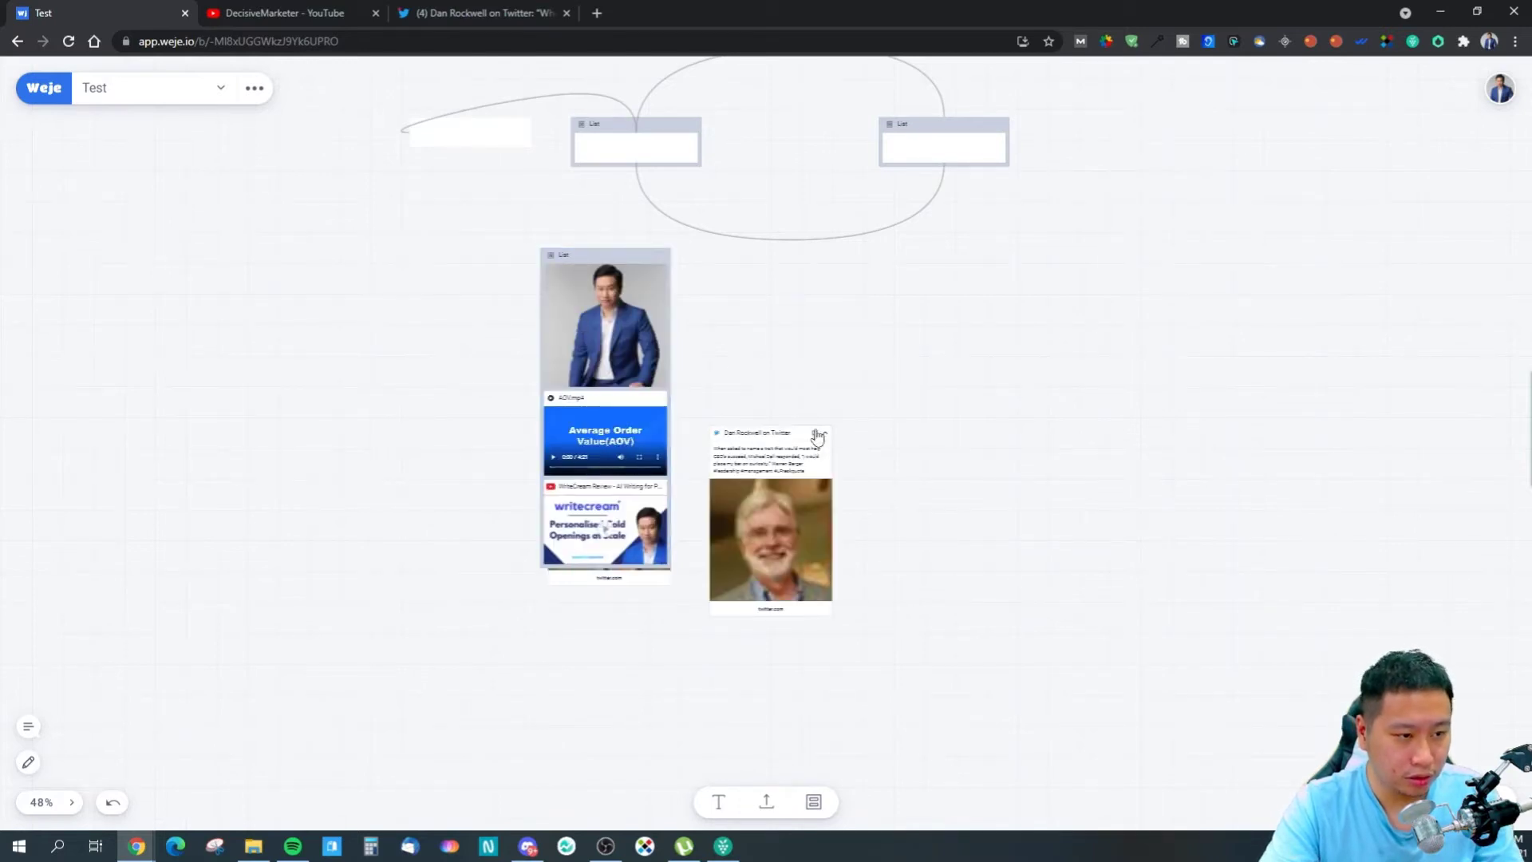
{"action": "left_click_drag", "start_coordinate": [771, 435], "coordinate": [809, 330]}
{"action": "scroll", "coordinate": [768, 522], "scroll_direction": "up", "scroll_amount": 5}
{"action": "left_click_drag", "start_coordinate": [647, 416], "coordinate": [814, 505]}
Select the tweet card, collapse it and expand it again.
{"action": "left_click", "coordinate": [1046, 260]}
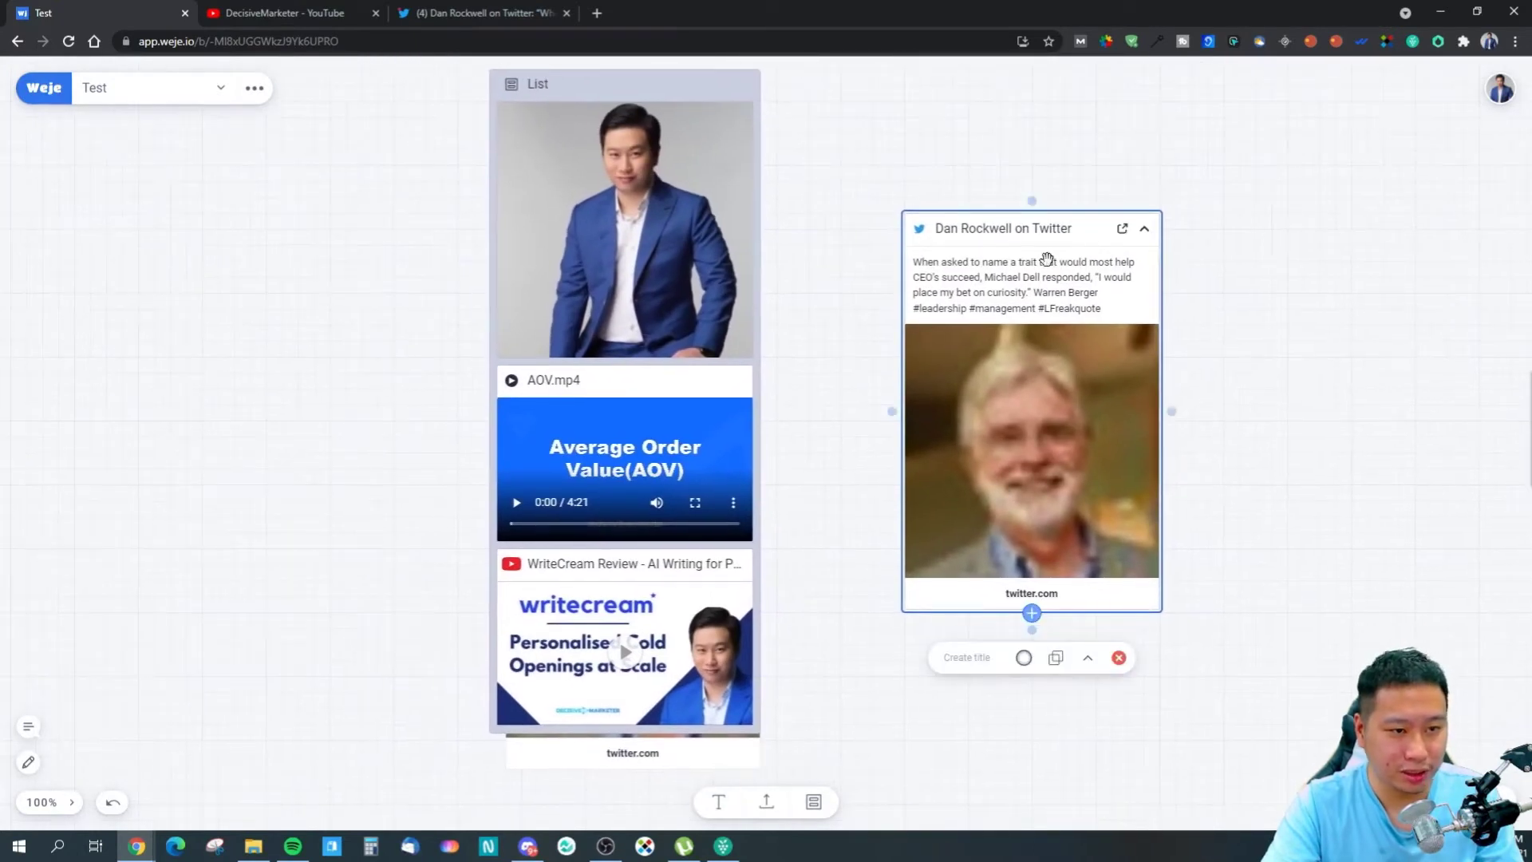
{"action": "left_click", "coordinate": [1144, 231]}
{"action": "left_click", "coordinate": [1143, 231]}
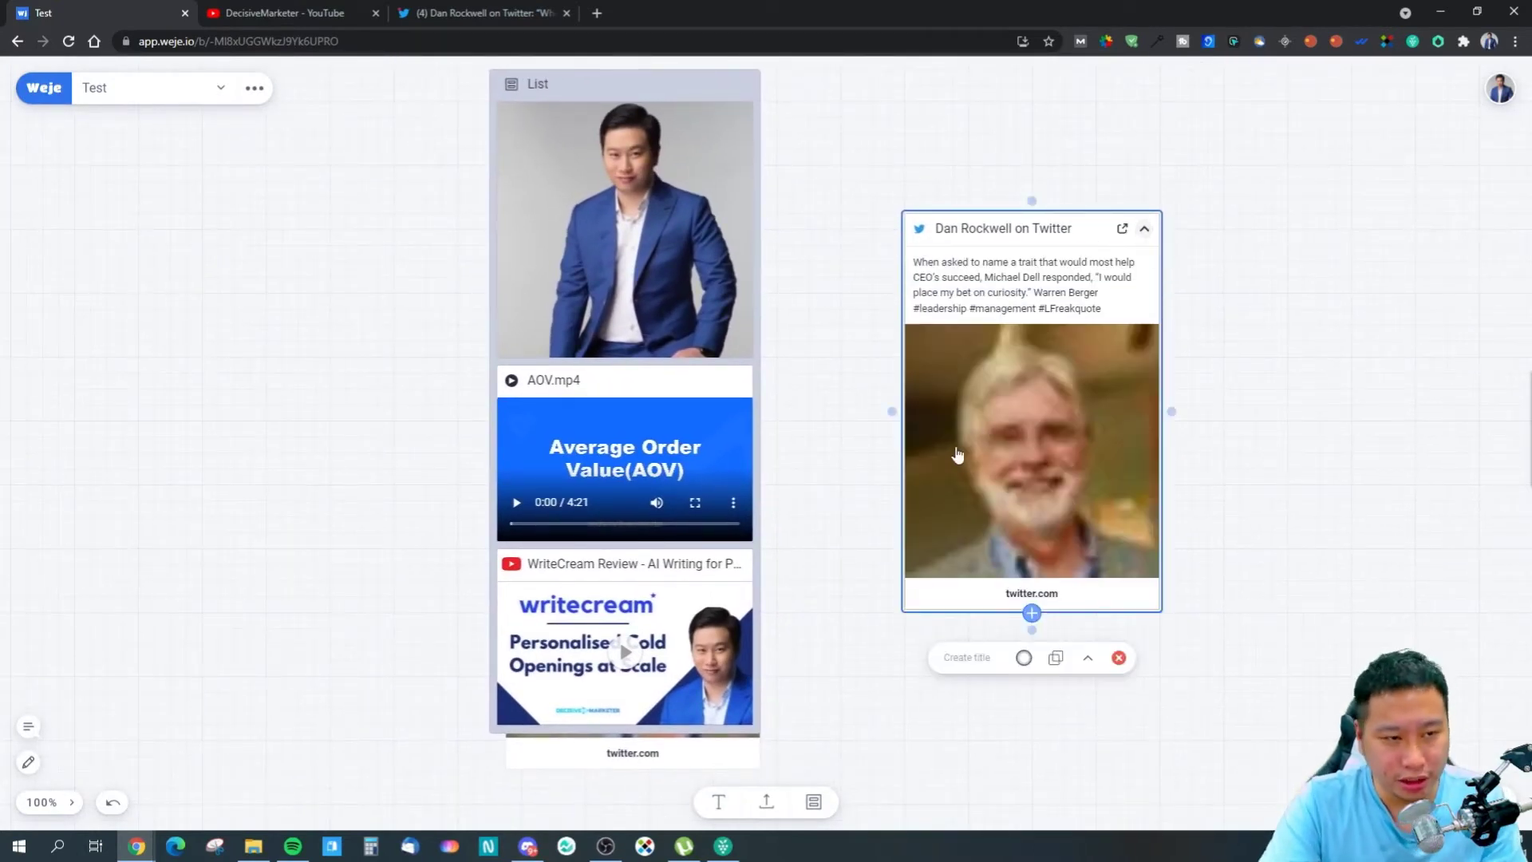
Compare the tweet card with the original tweet and insert it into the media list between the portrait photo and AOV.mp4.
{"action": "left_click_drag", "start_coordinate": [997, 361], "coordinate": [900, 313]}
{"action": "left_click", "coordinate": [403, 13]}
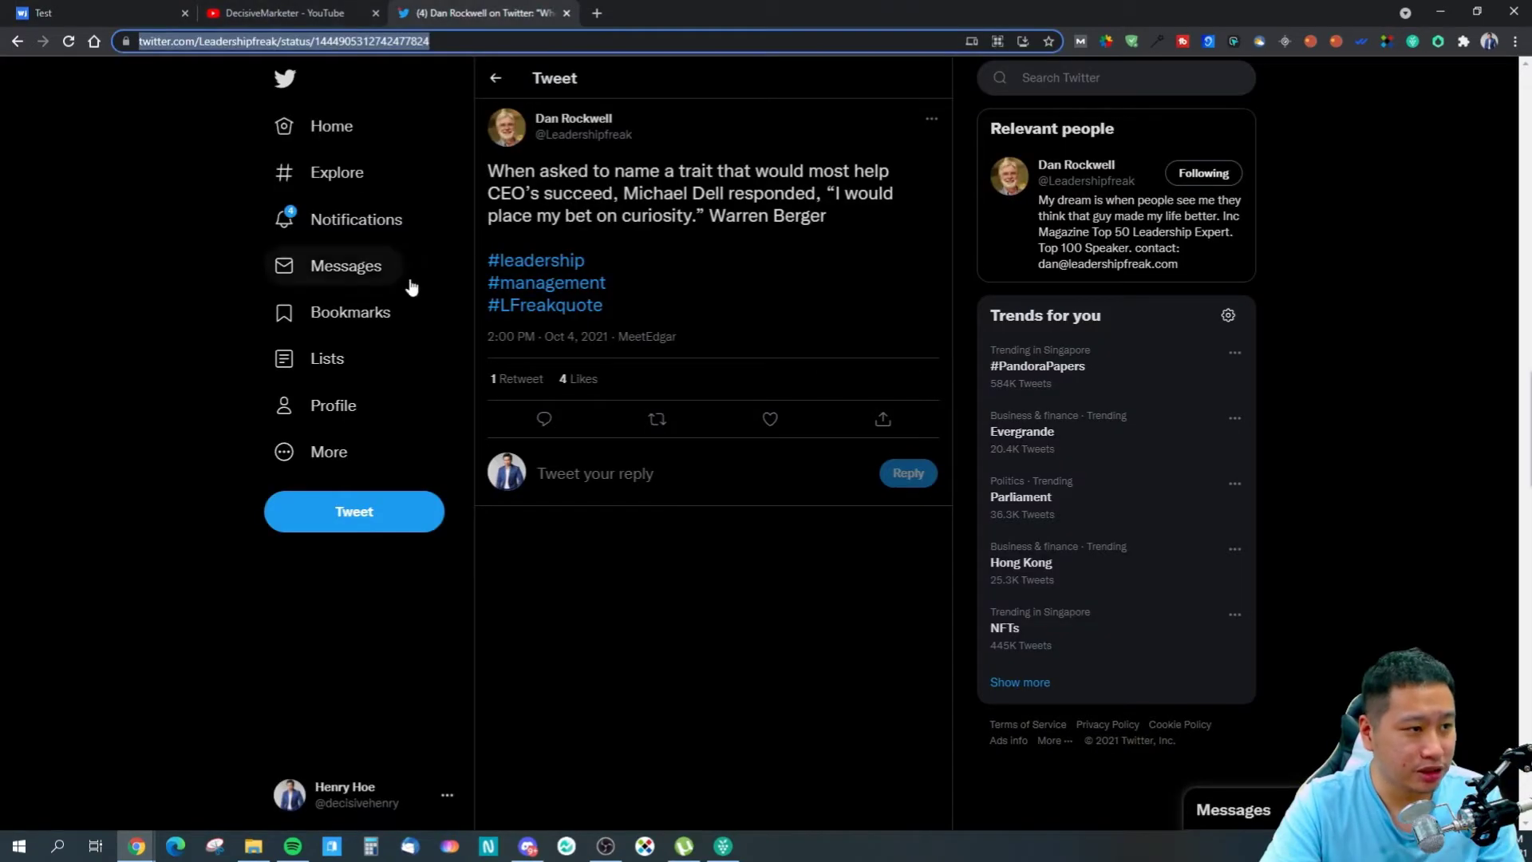
{"action": "left_click", "coordinate": [155, 13]}
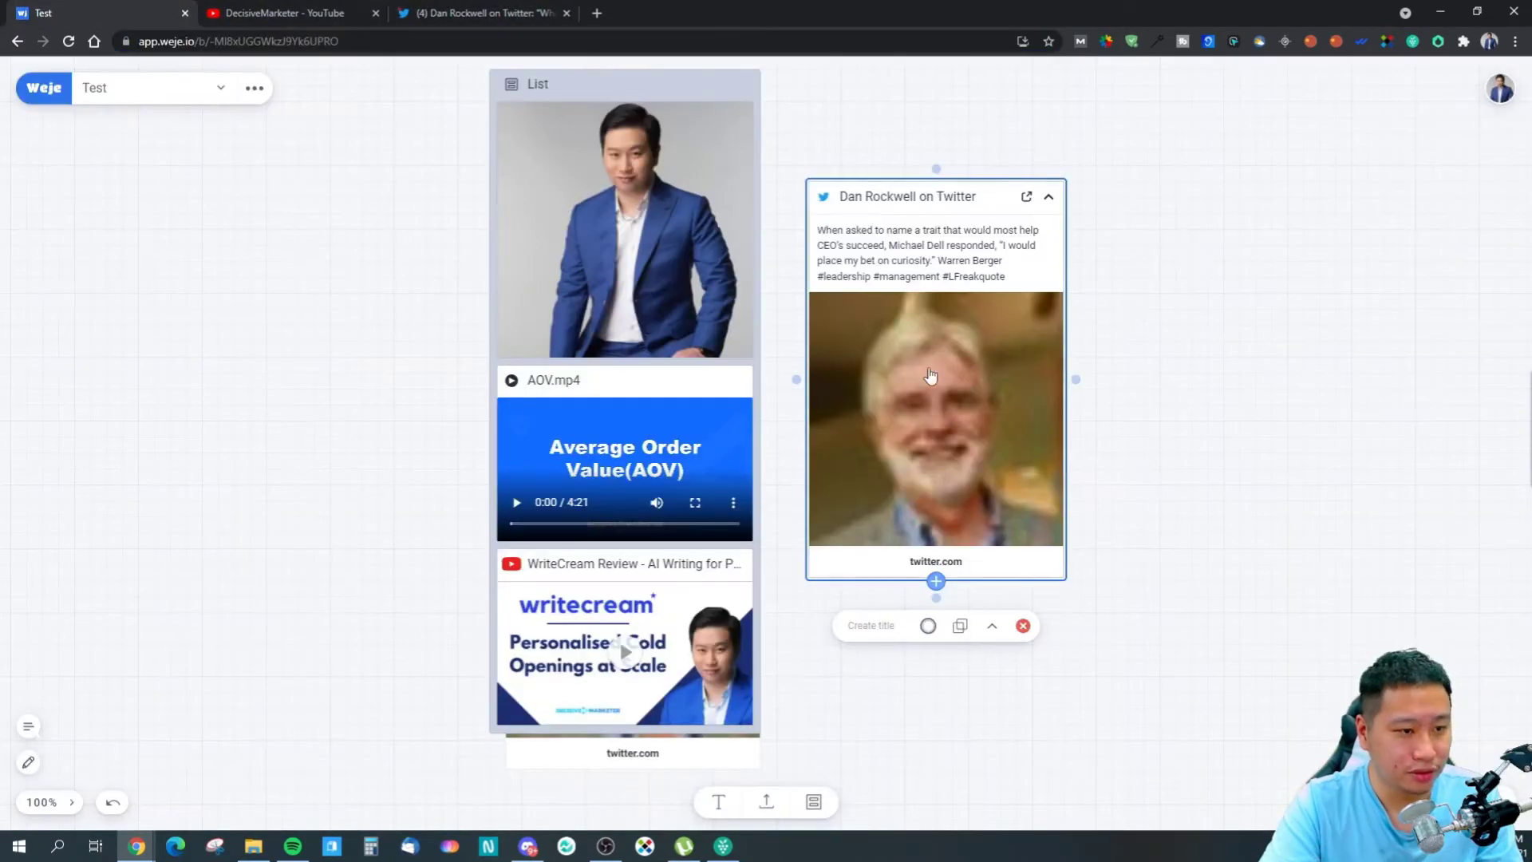
{"action": "left_click_drag", "start_coordinate": [930, 376], "coordinate": [661, 352]}
{"action": "scroll", "coordinate": [985, 363], "scroll_direction": "down", "scroll_amount": 5}
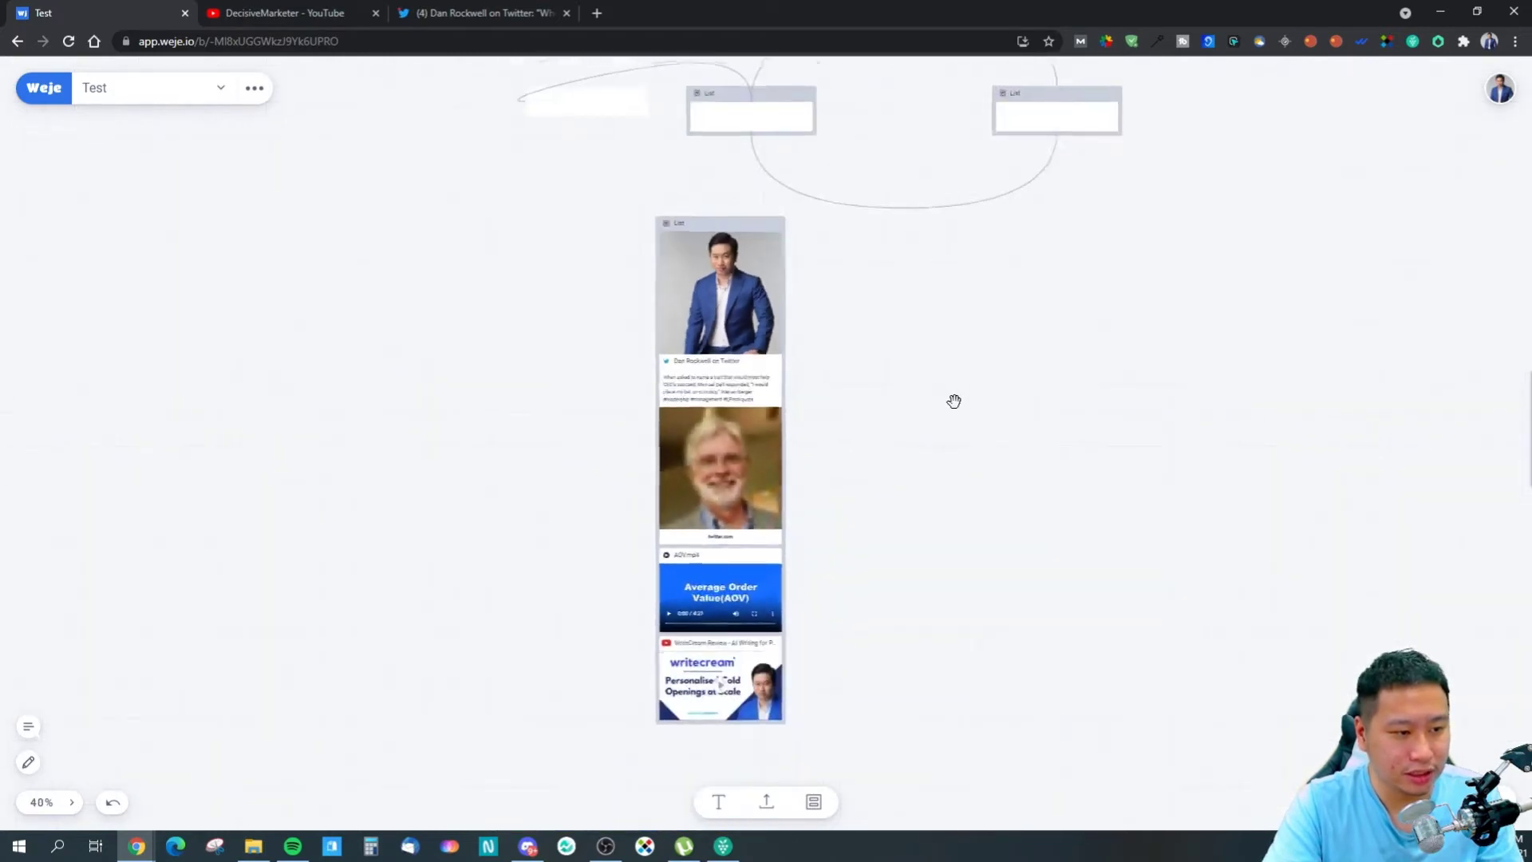
{"action": "scroll", "coordinate": [954, 400], "scroll_direction": "up", "scroll_amount": 2}
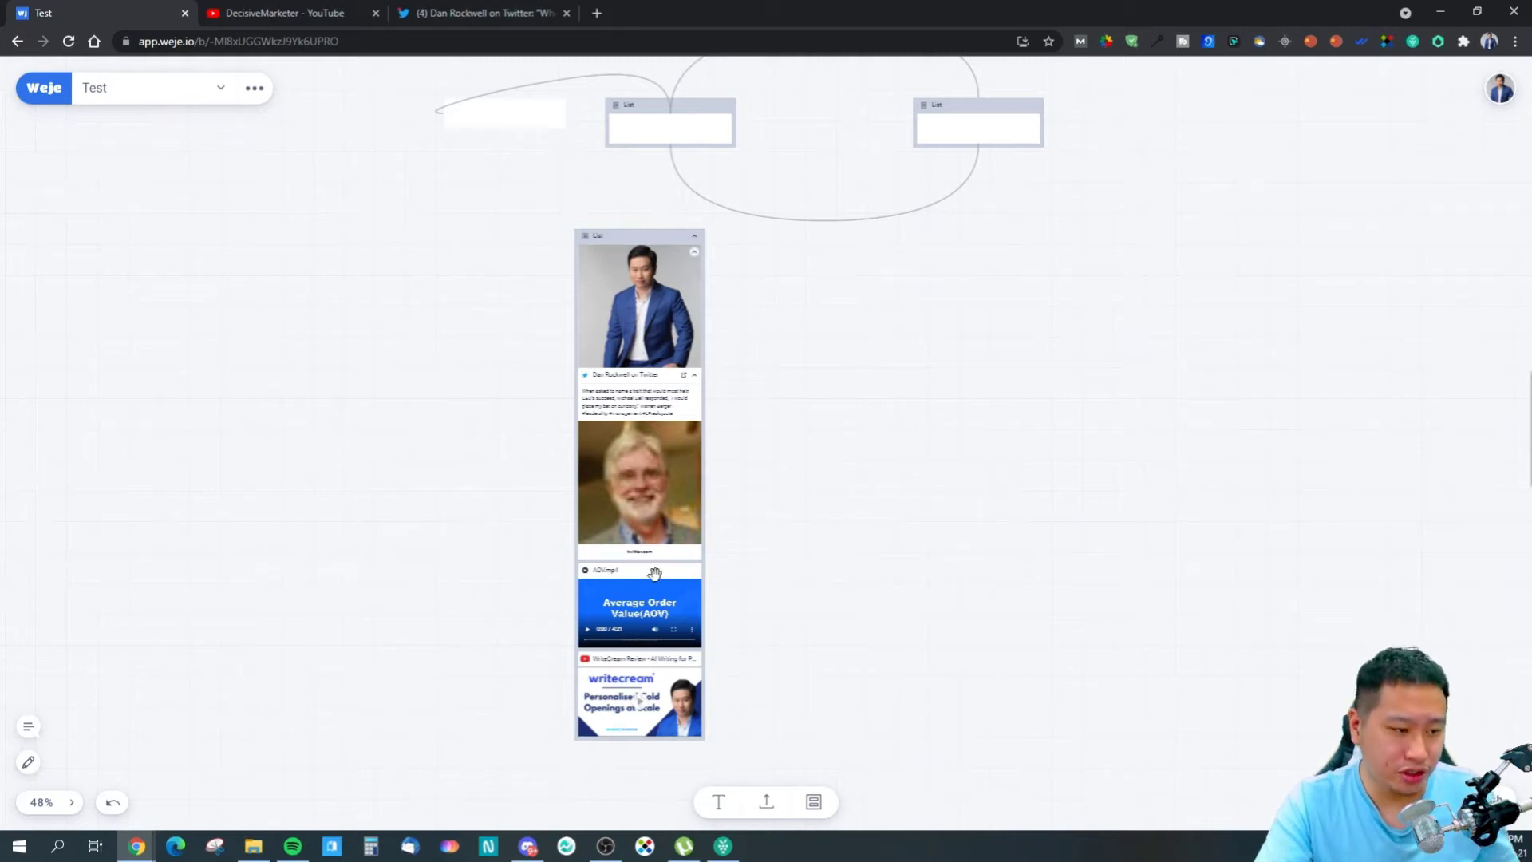
Look at the player options of AOV.mp4 and close them.
{"action": "scroll", "coordinate": [654, 573], "scroll_direction": "up", "scroll_amount": 10}
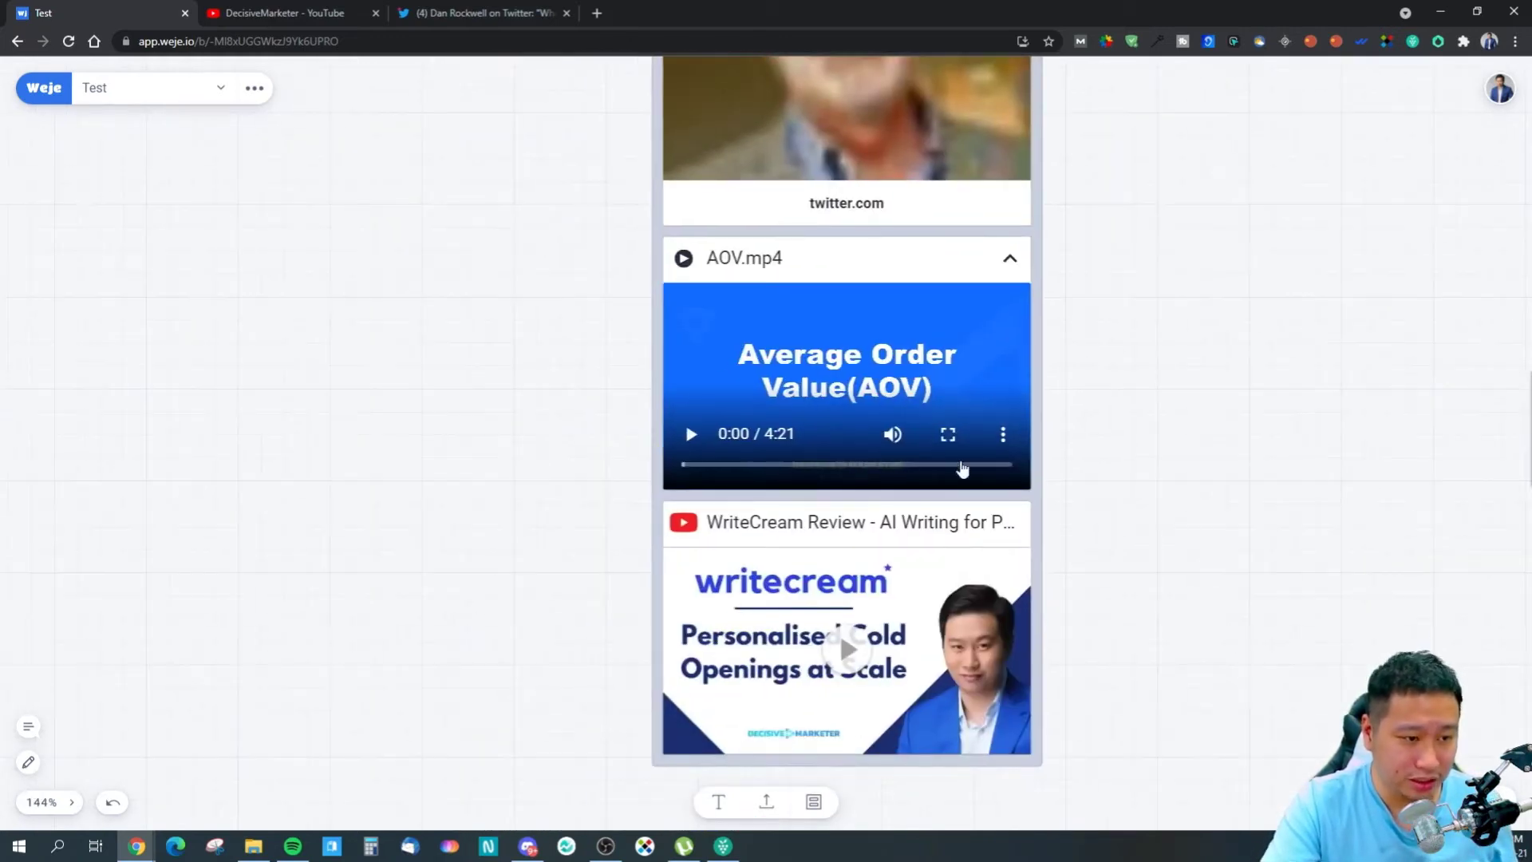
{"action": "left_click", "coordinate": [1003, 434]}
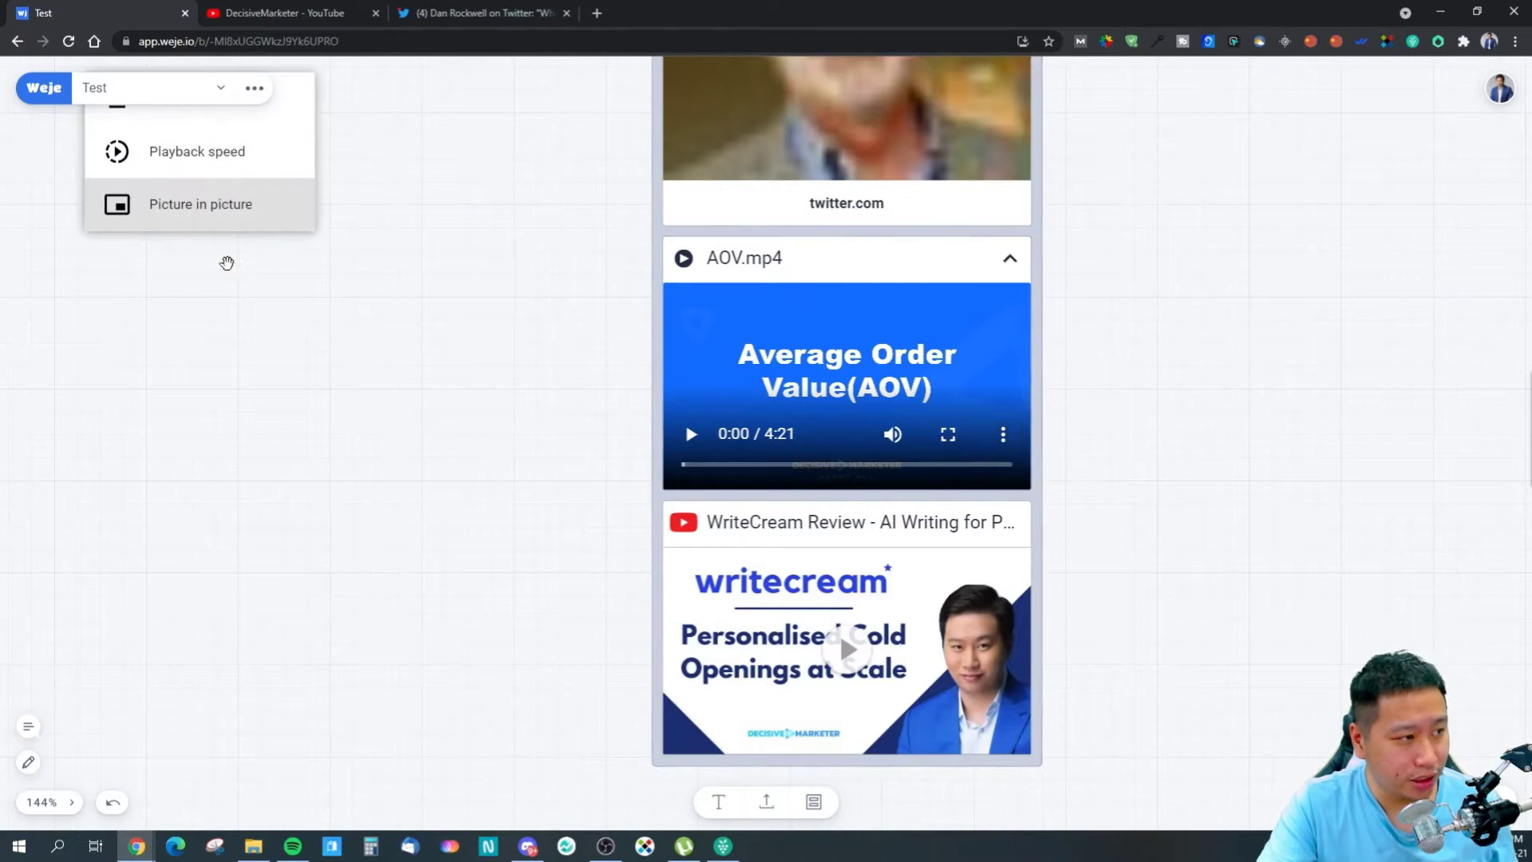
{"action": "left_click_drag", "start_coordinate": [292, 344], "coordinate": [1083, 615]}
{"action": "left_click", "coordinate": [257, 328]}
Review the playback speeds of AOV.mp4, choose Normal, and check the player options again.
{"action": "scroll", "coordinate": [1069, 605], "scroll_direction": "down", "scroll_amount": 8}
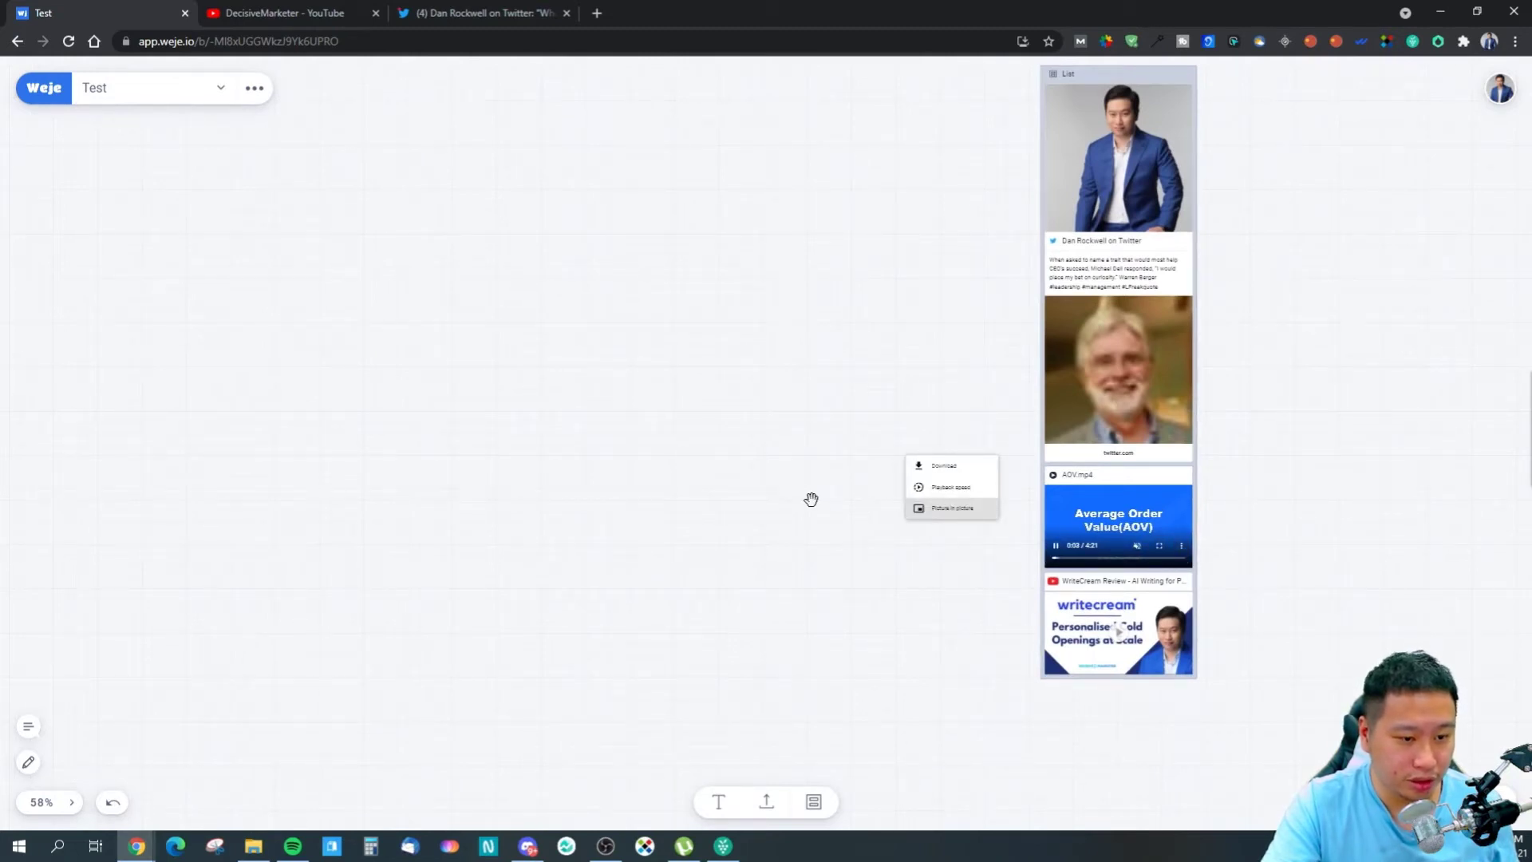
{"action": "left_click", "coordinate": [949, 487]}
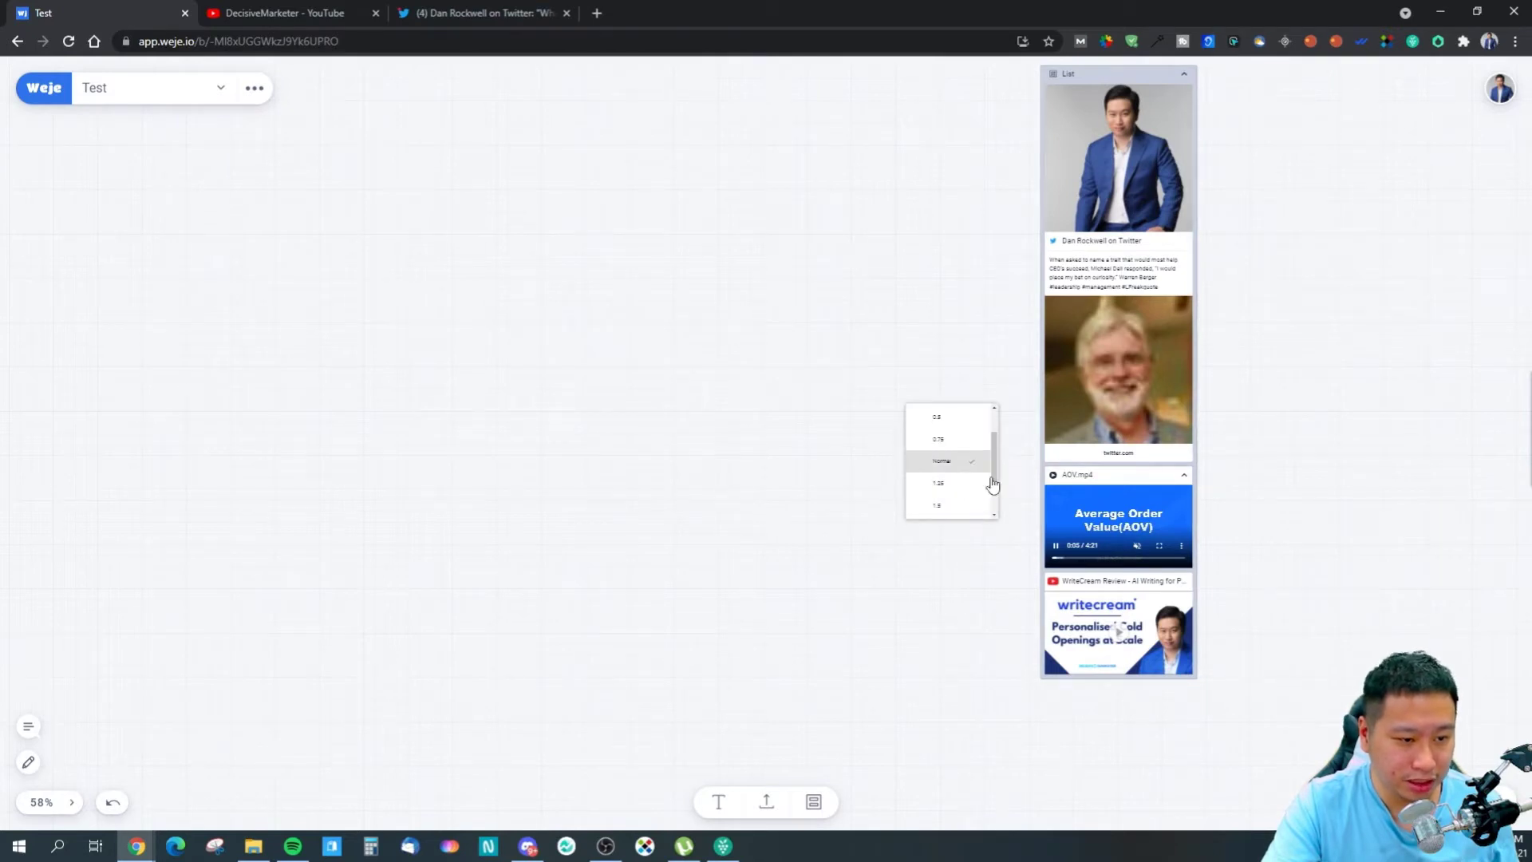
{"action": "left_click", "coordinate": [949, 458]}
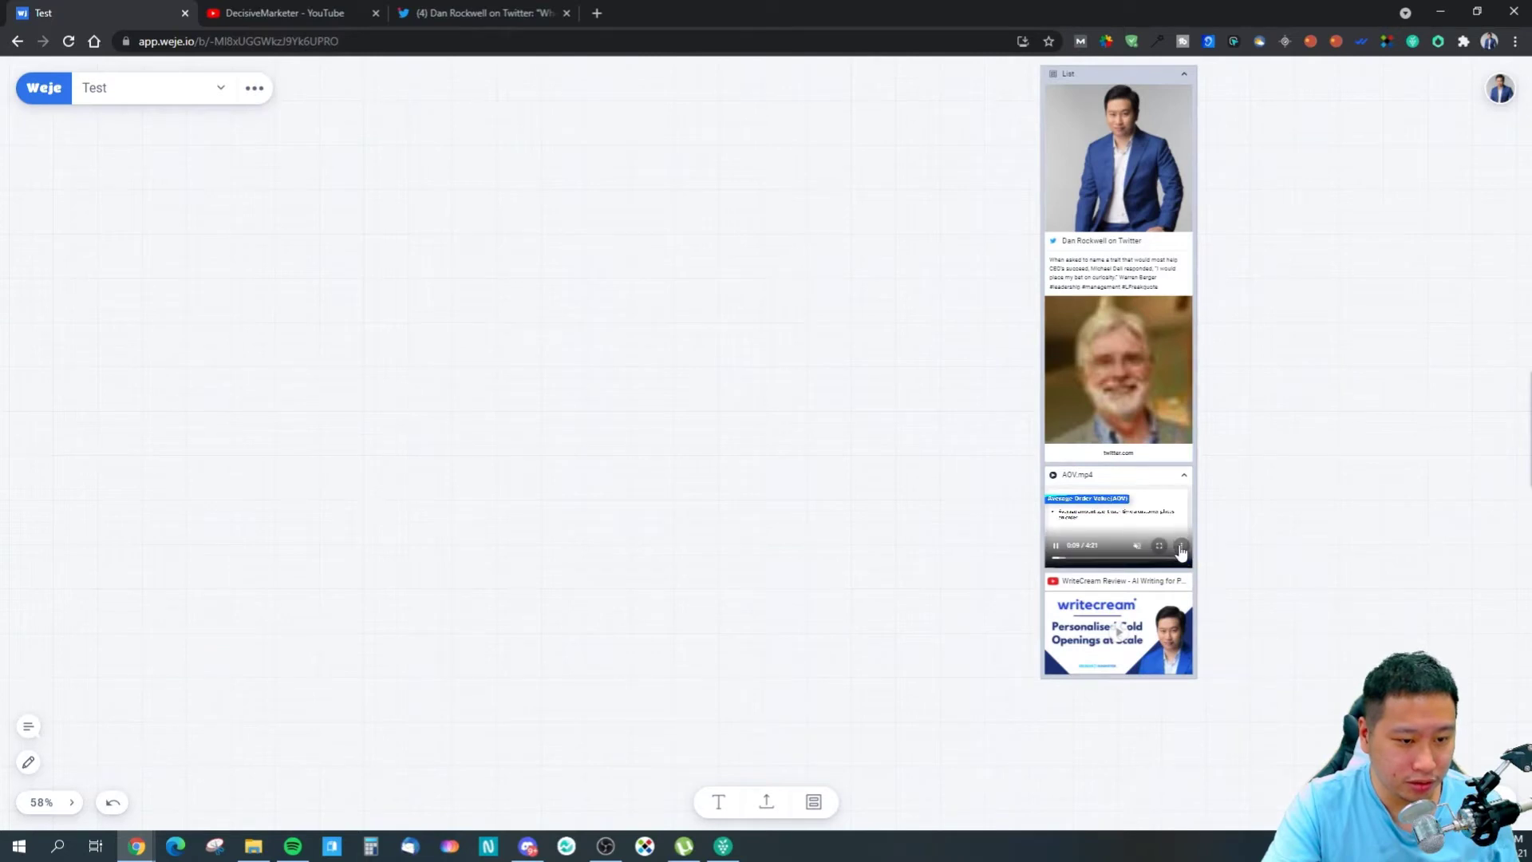
{"action": "left_click", "coordinate": [1181, 547]}
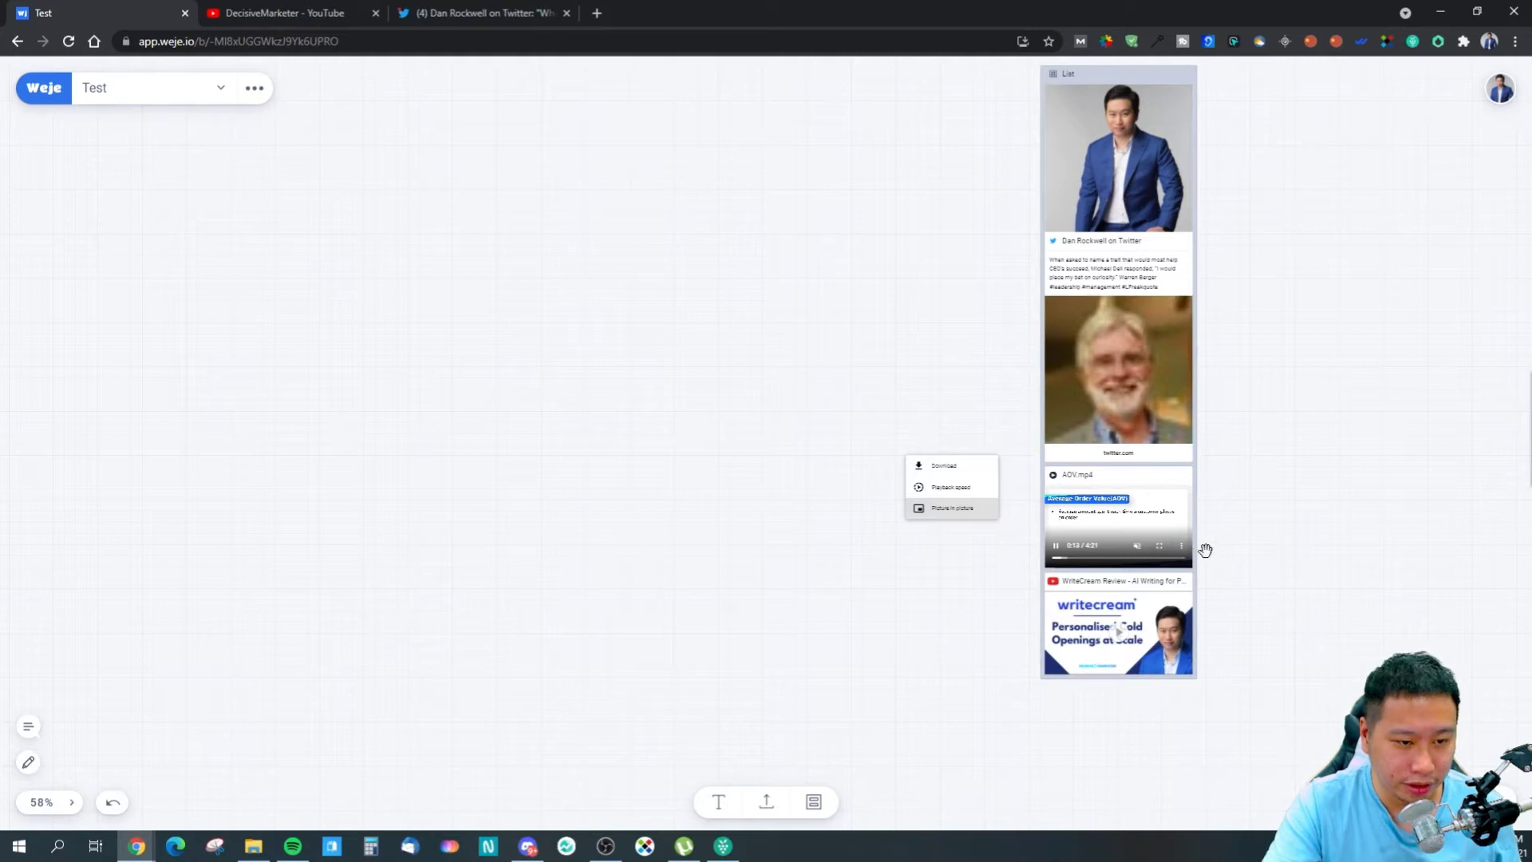
{"action": "left_click", "coordinate": [1110, 366]}
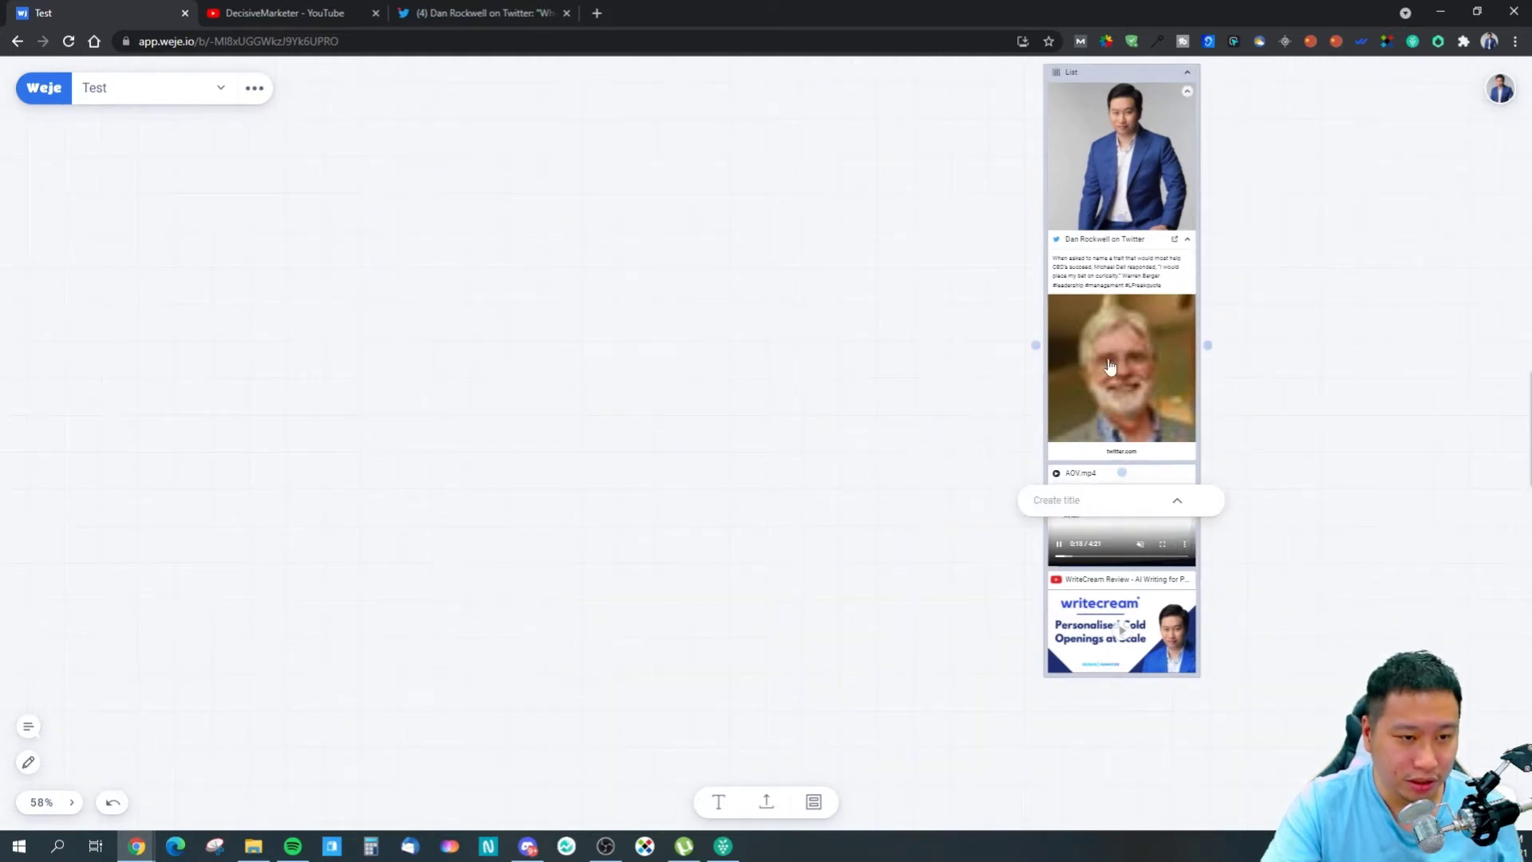
Set the colour of the tweet card in the media list to light red.
{"action": "left_click", "coordinate": [1305, 374]}
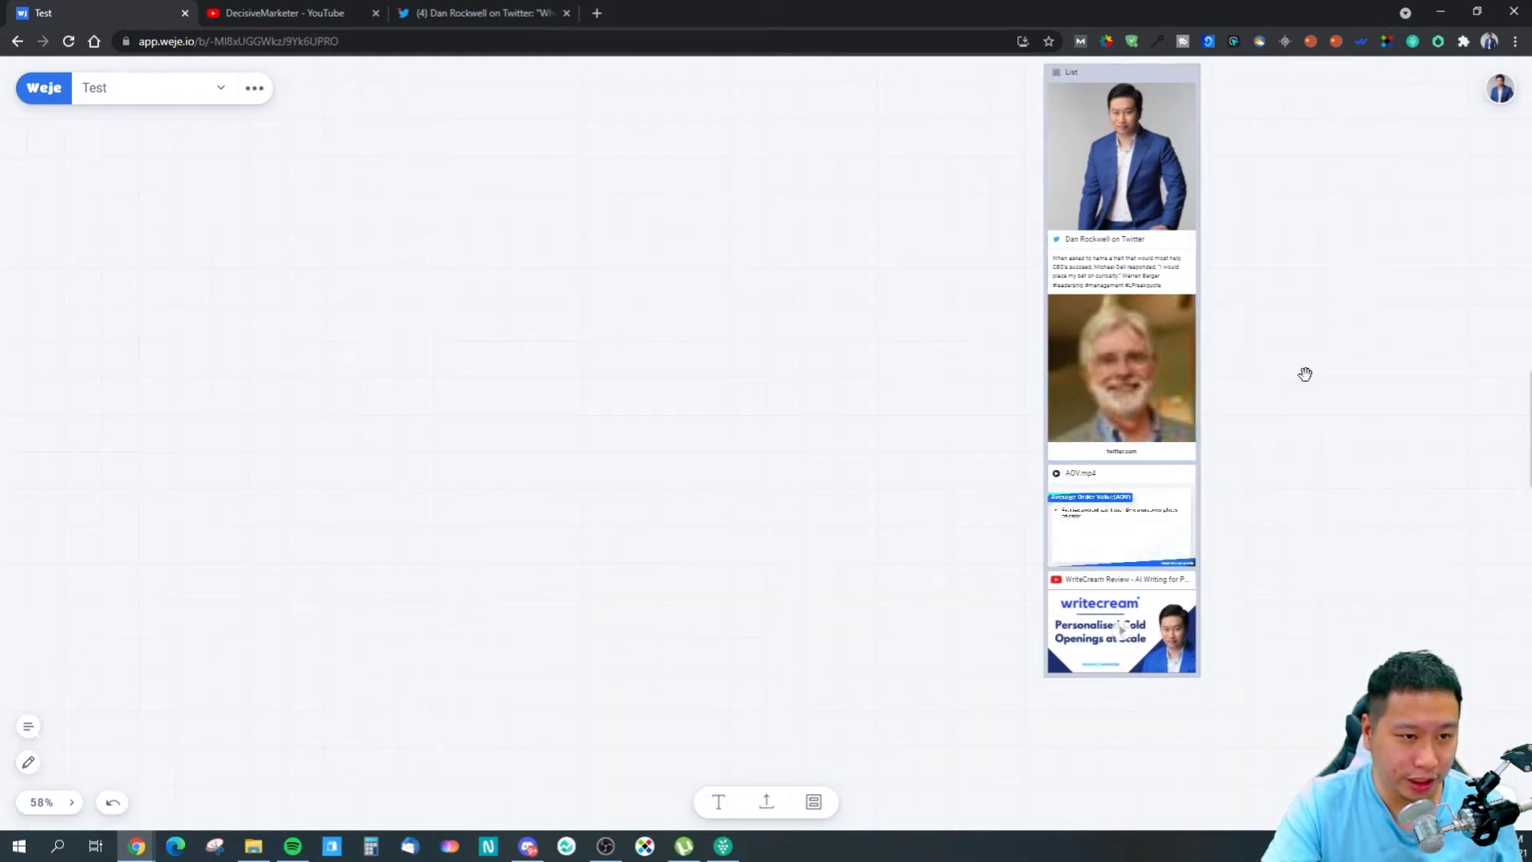
{"action": "scroll", "coordinate": [1277, 407], "scroll_direction": "up", "scroll_amount": 2}
{"action": "left_click", "coordinate": [1173, 386]}
{"action": "left_click", "coordinate": [1086, 522]}
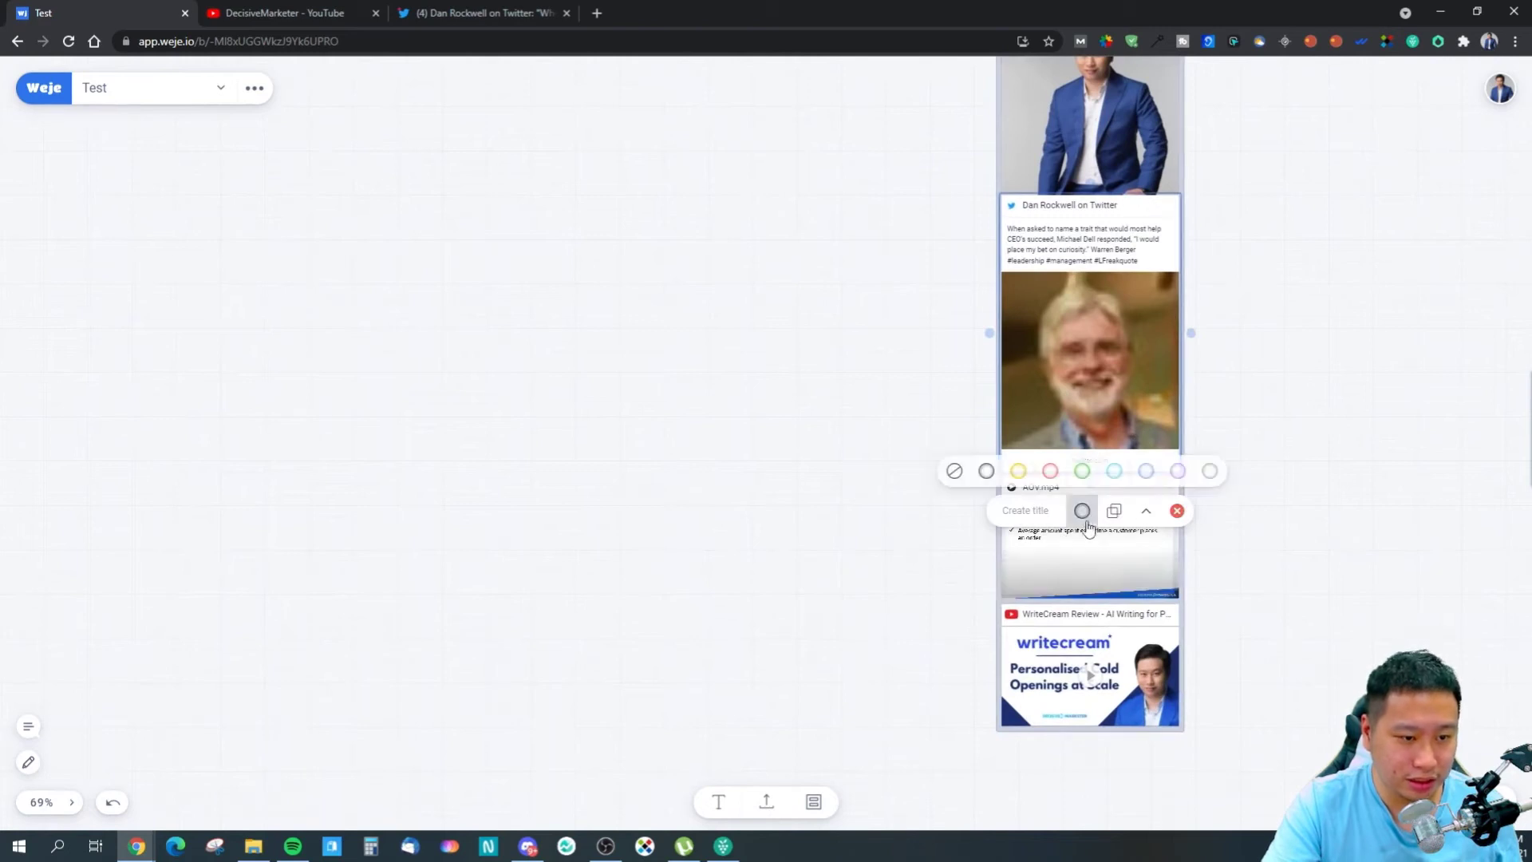
{"action": "left_click", "coordinate": [1050, 471]}
{"action": "left_click", "coordinate": [1313, 407]}
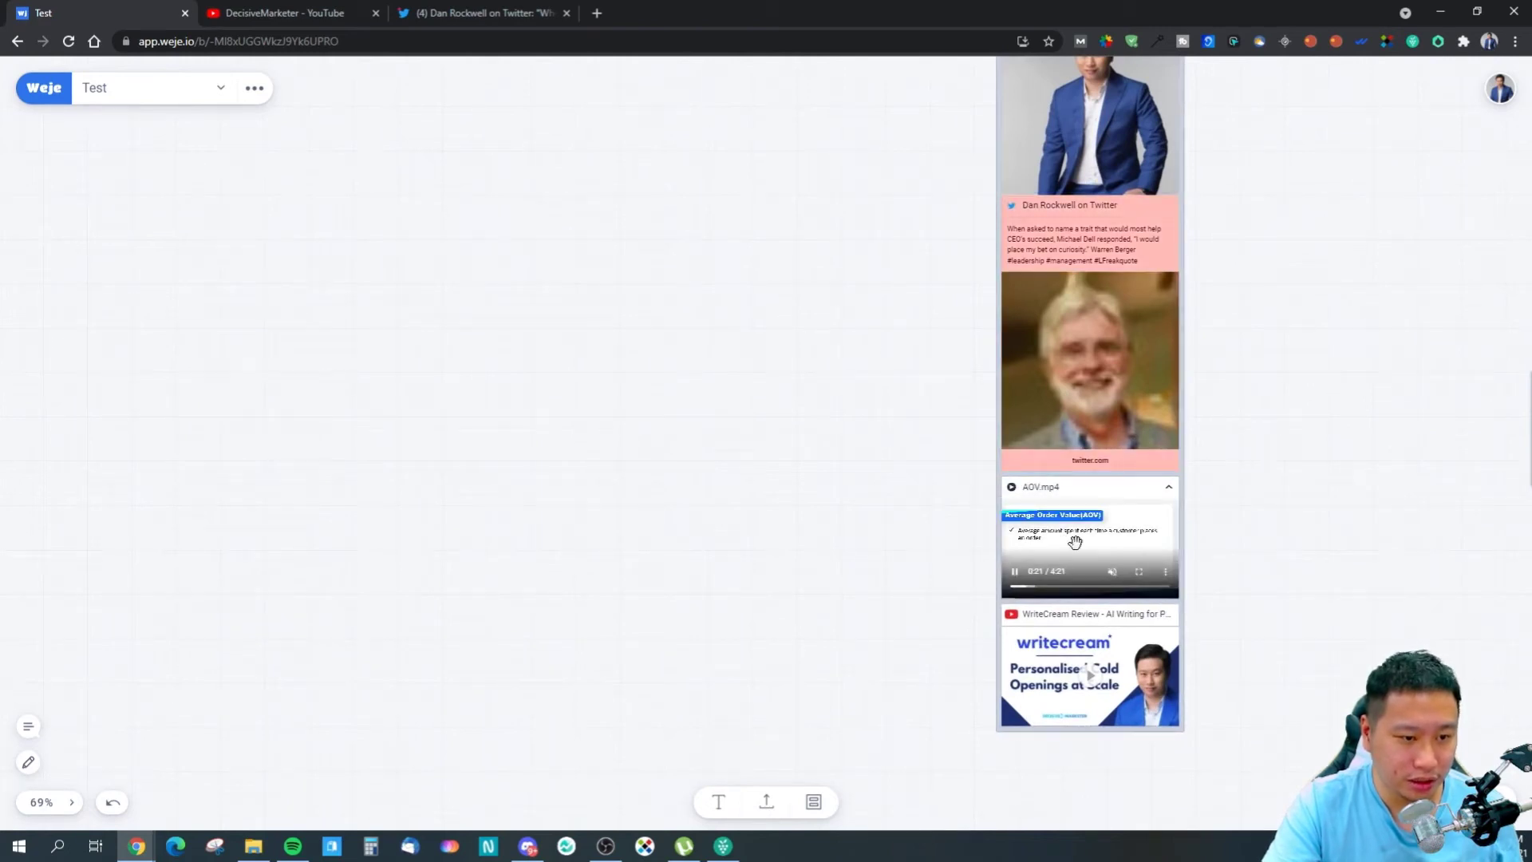
Duplicate the AOV.mp4 card from the media list onto the empty board area.
{"action": "left_click", "coordinate": [1113, 509]}
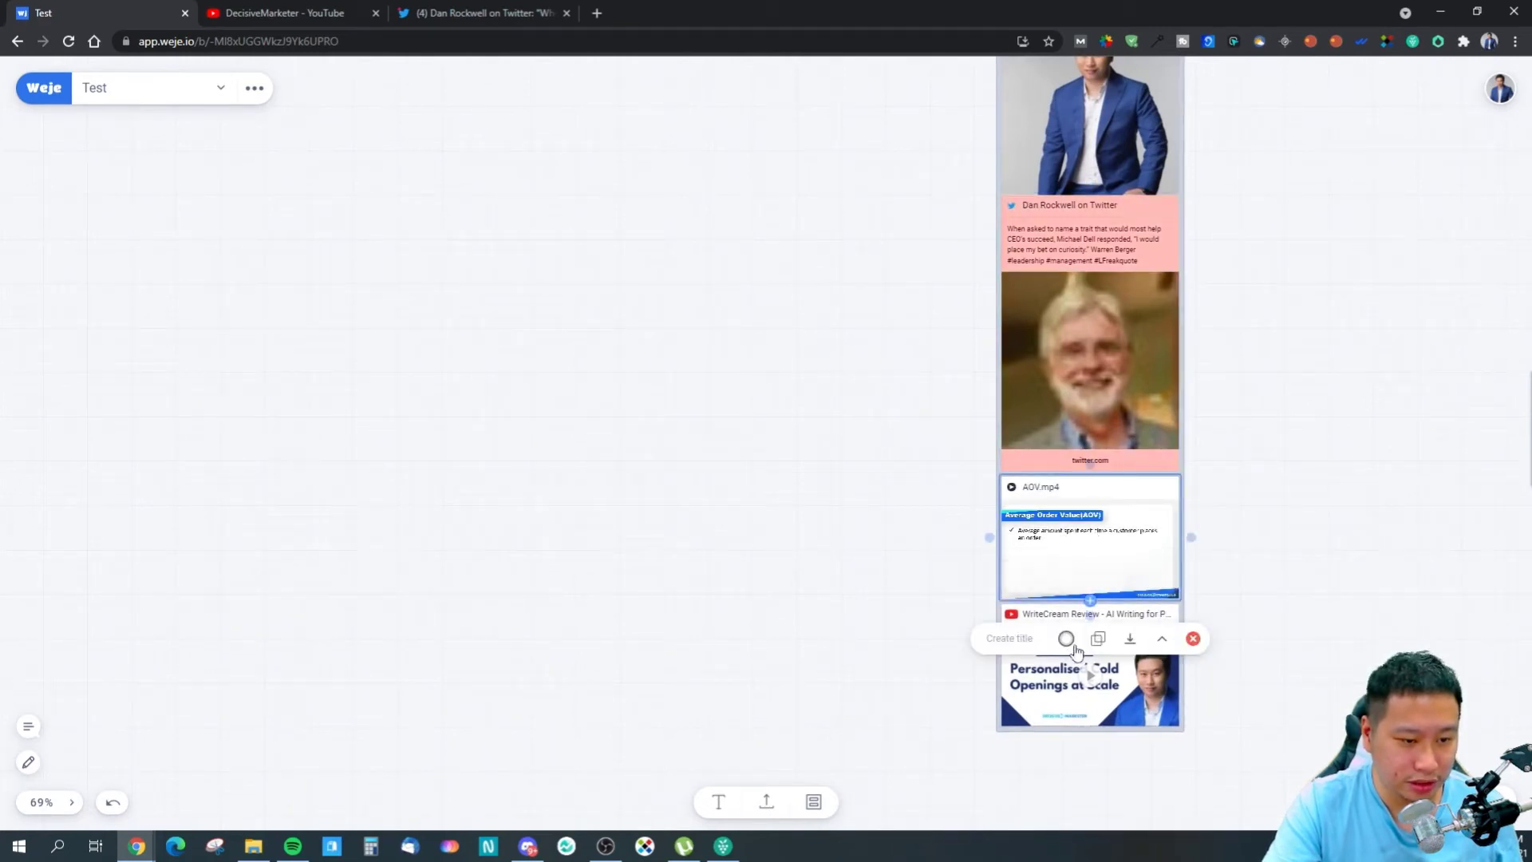
{"action": "left_click", "coordinate": [1105, 644]}
{"action": "left_click", "coordinate": [828, 430]}
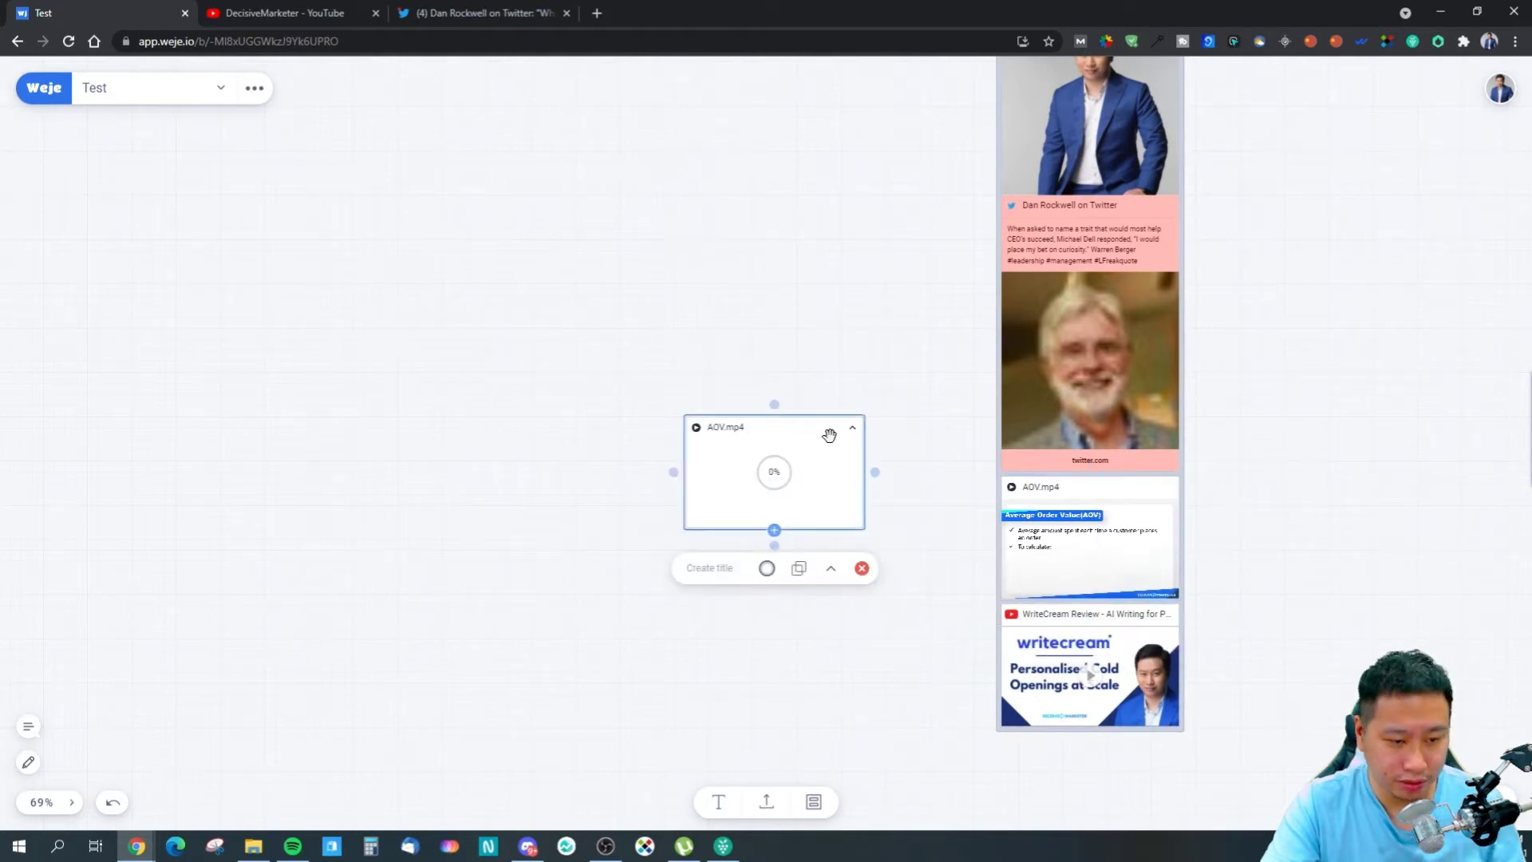
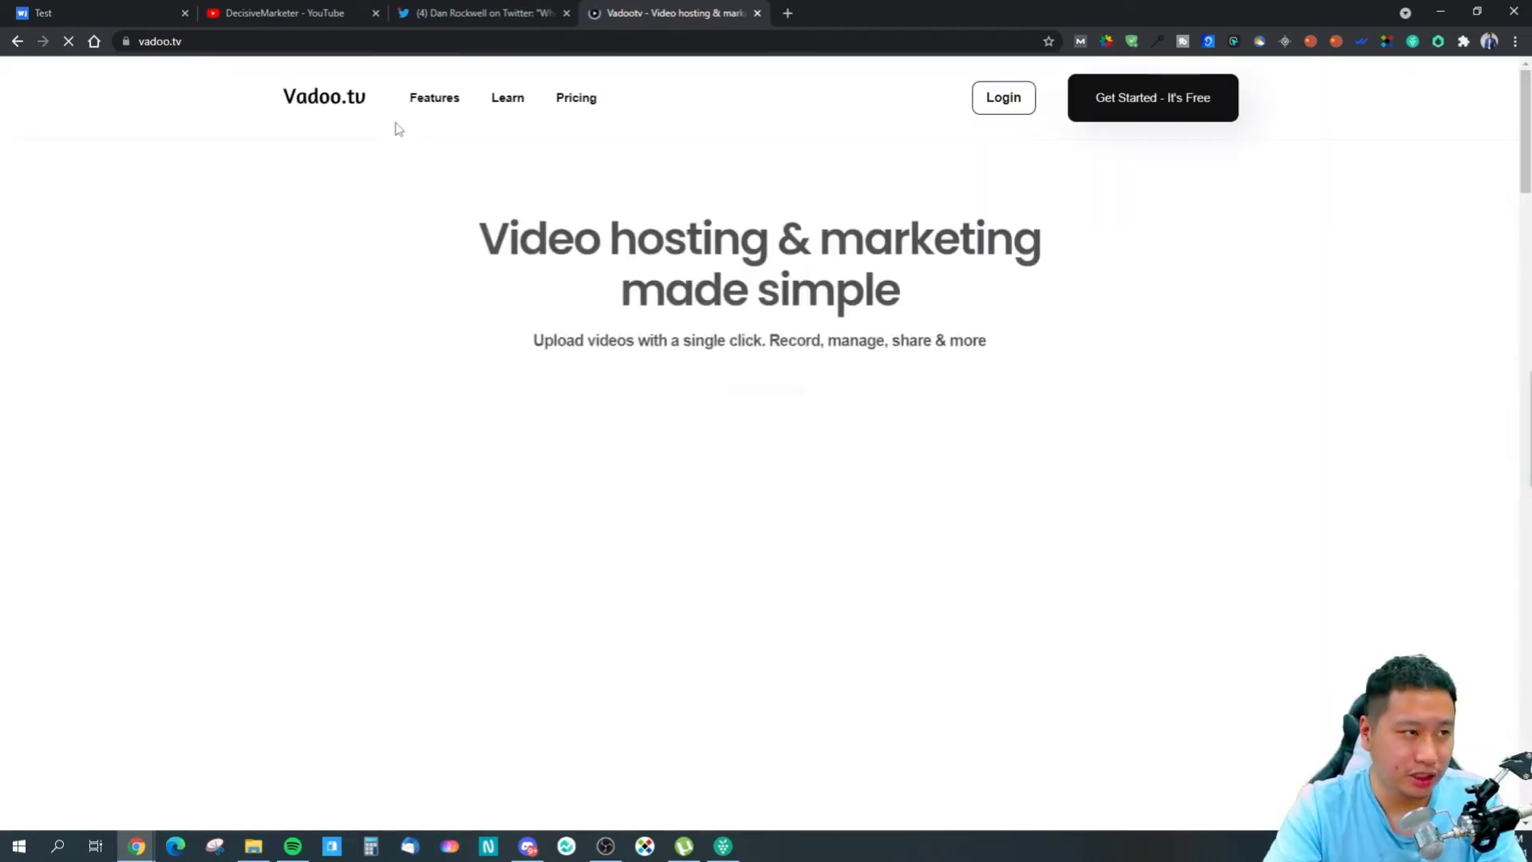
Log in to Vadoo.tv and open the Average Profit Per Sale video in the Decisive eCommerce project.
{"action": "left_click", "coordinate": [997, 99]}
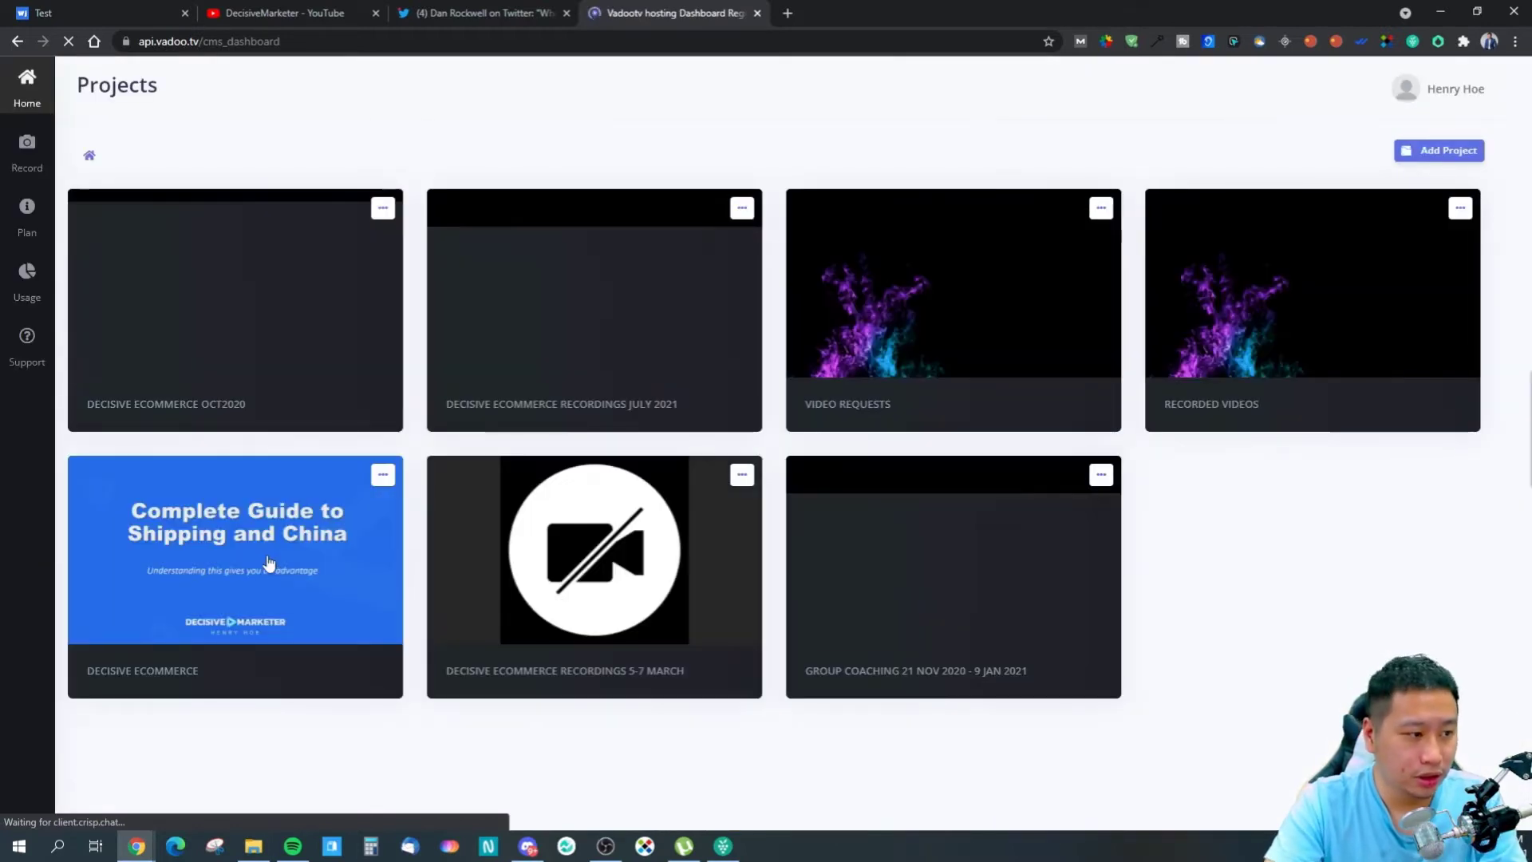
{"action": "left_click", "coordinate": [269, 565]}
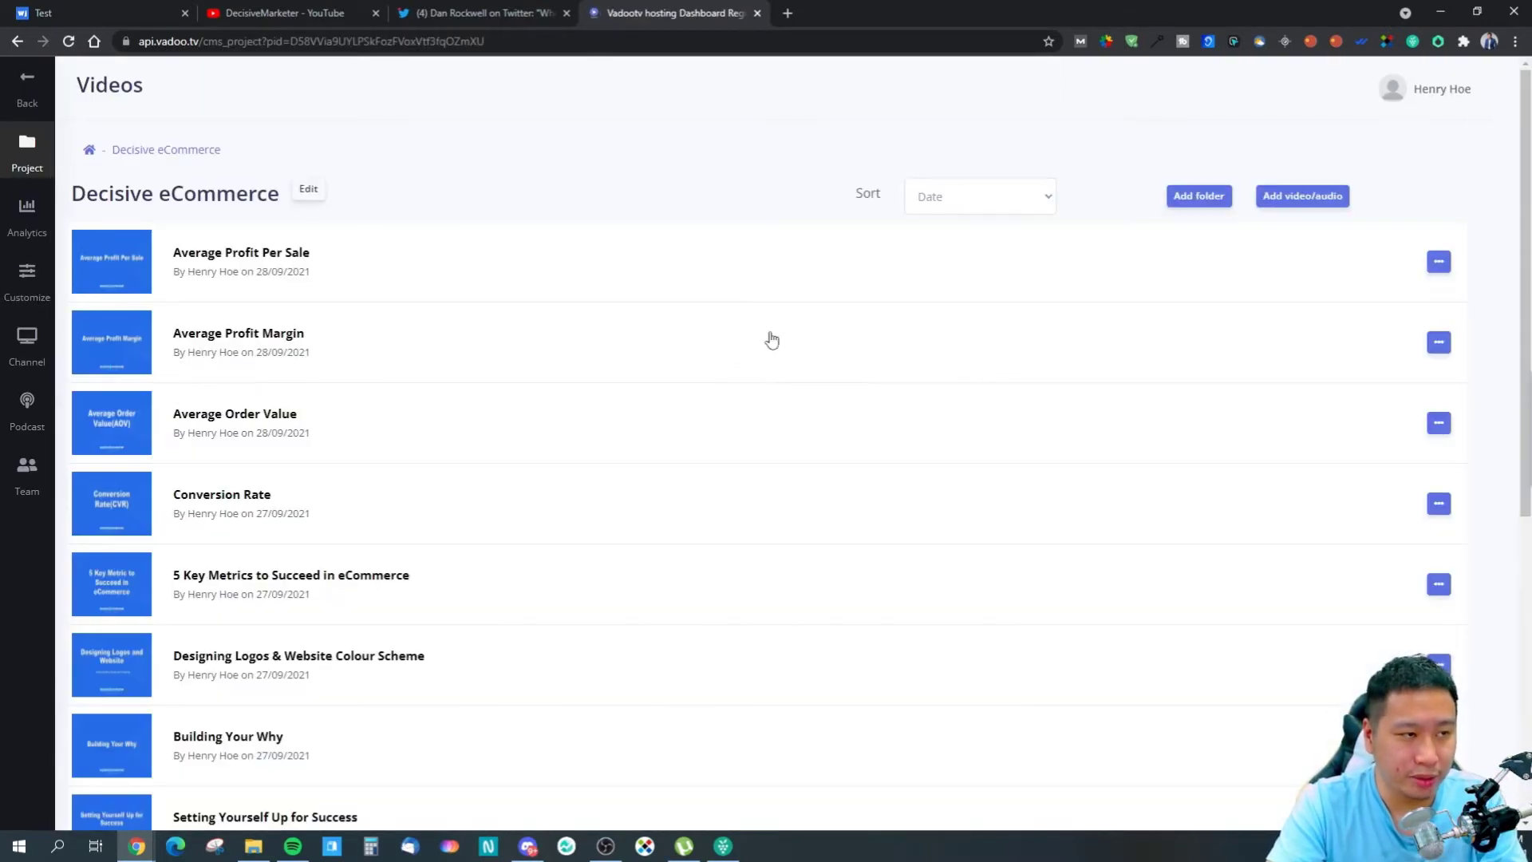
{"action": "left_click", "coordinate": [1435, 261]}
{"action": "left_click", "coordinate": [722, 265]}
{"action": "left_click", "coordinate": [302, 260]}
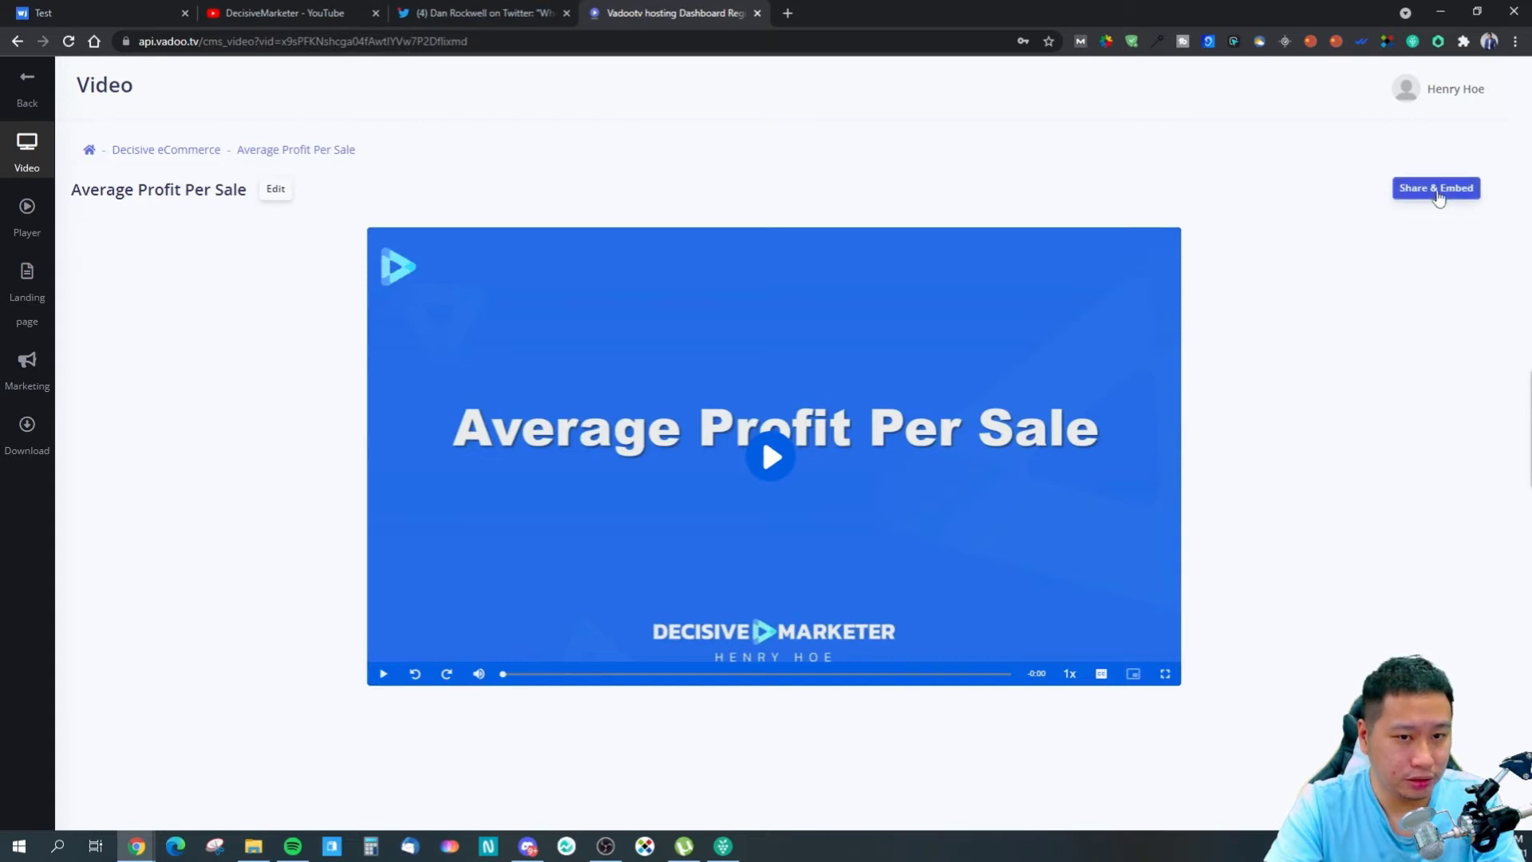
Get the landing page link of the Average Profit Per Sale video and add it as a card on the Test board in Weje.
{"action": "left_click", "coordinate": [1437, 188]}
{"action": "left_click", "coordinate": [1019, 163]}
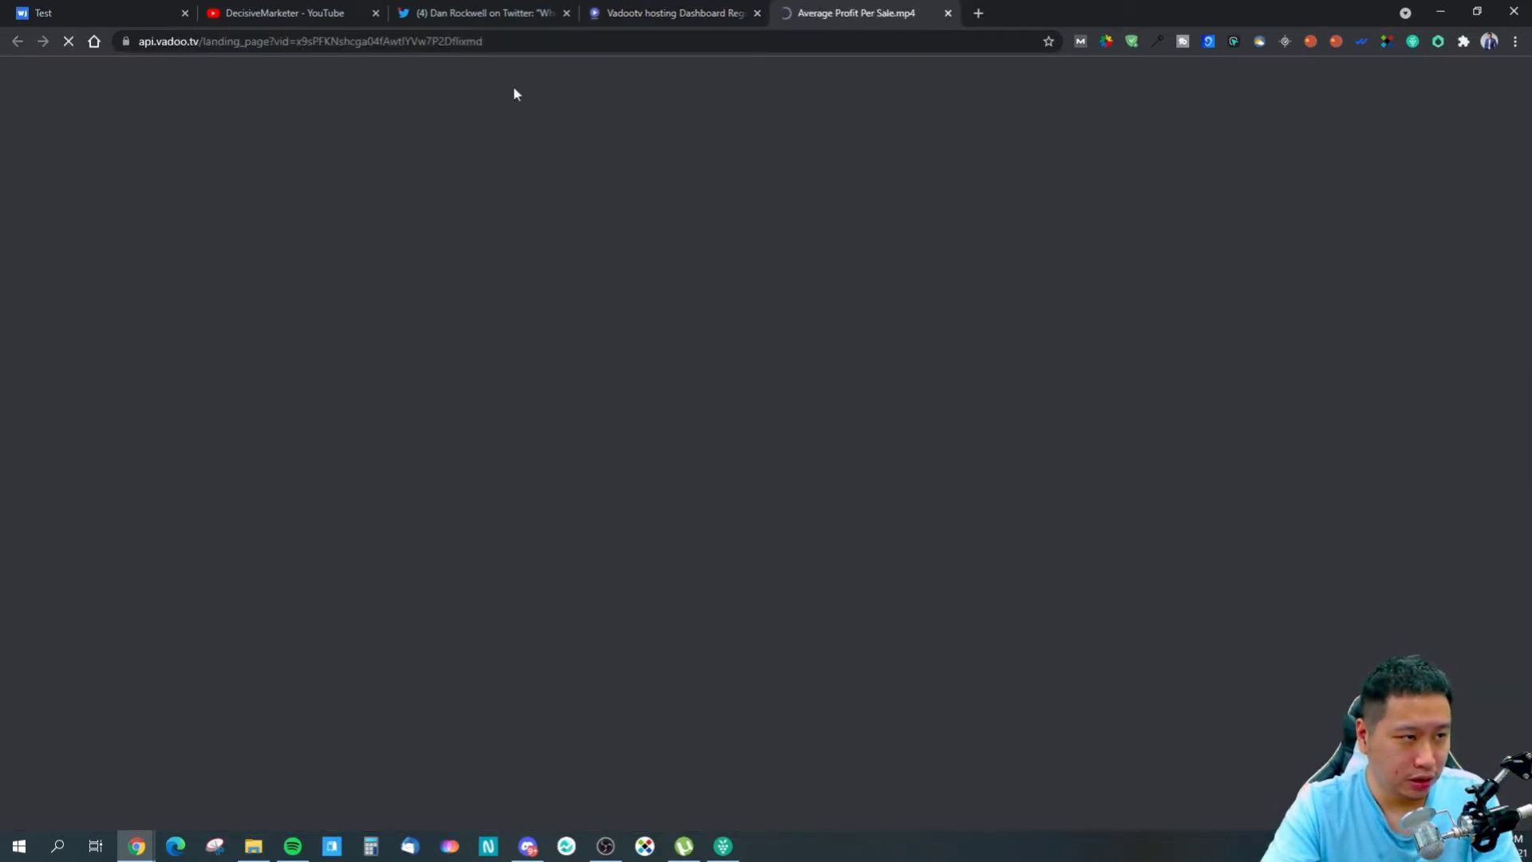
{"action": "left_click", "coordinate": [948, 13]}
{"action": "left_click", "coordinate": [483, 13]}
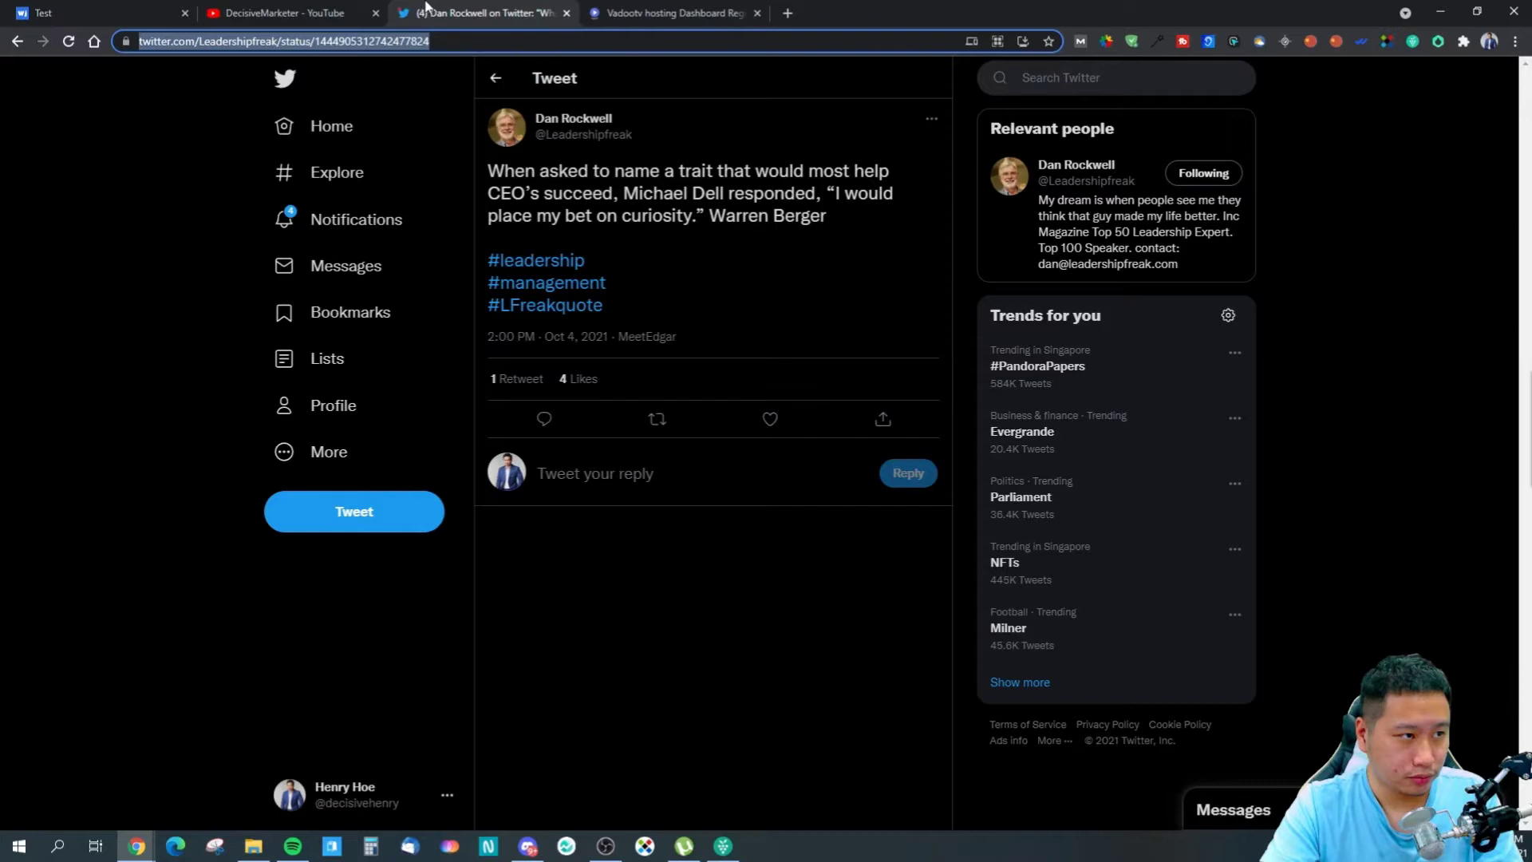
{"action": "left_click", "coordinate": [283, 13]}
{"action": "left_click", "coordinate": [144, 13]}
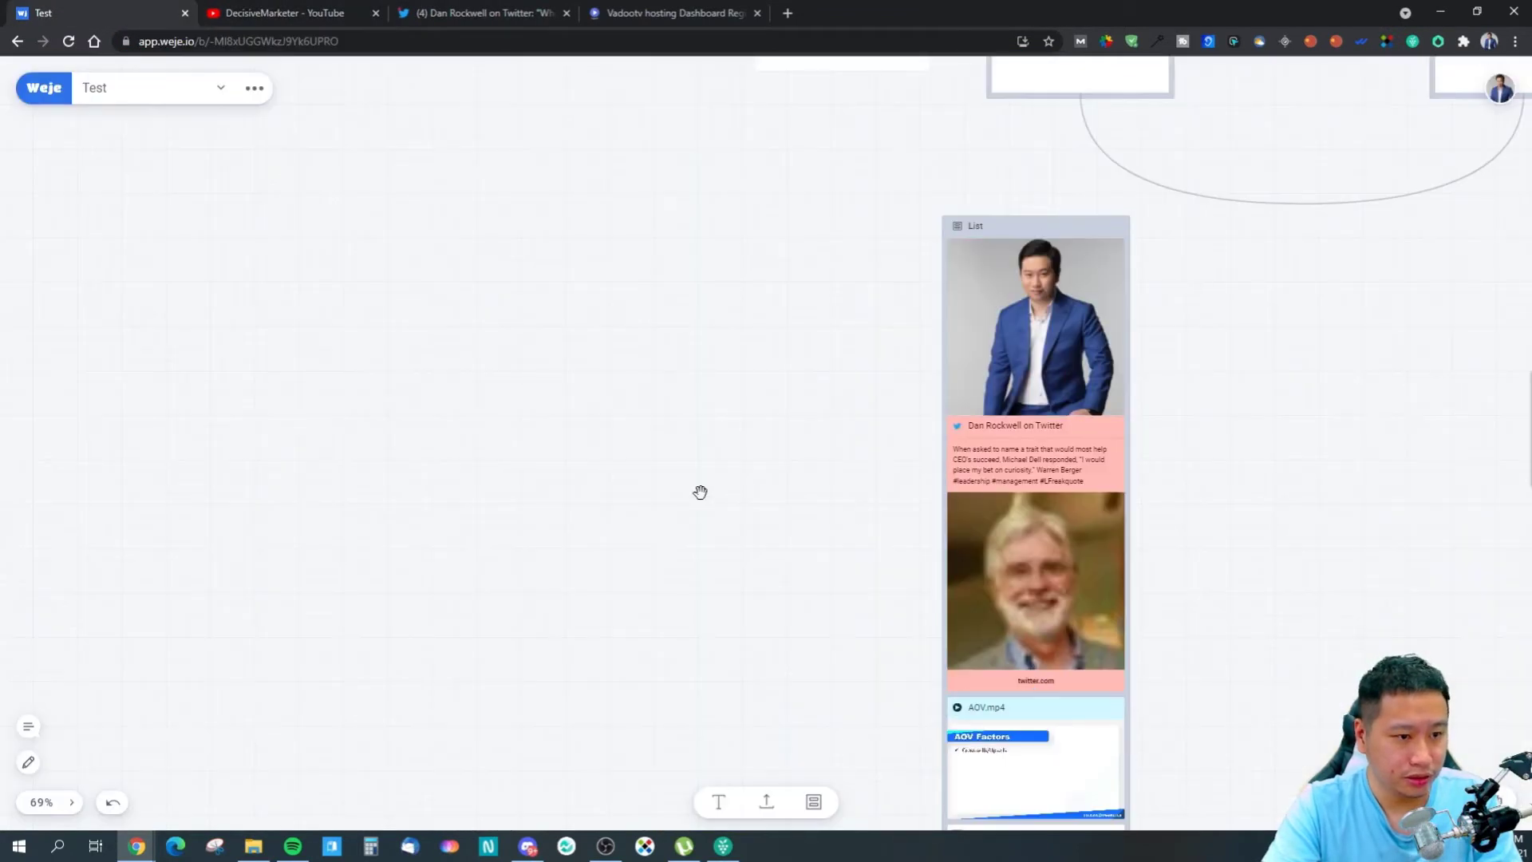
{"action": "scroll", "coordinate": [729, 459], "scroll_direction": "left", "scroll_amount": 3}
{"action": "left_click_drag", "start_coordinate": [745, 458], "coordinate": [569, 280]}
Copy the responsive Iframe embed code of the Average Profit Per Sale video in Vadoo.tv.
{"action": "left_click", "coordinate": [615, 13]}
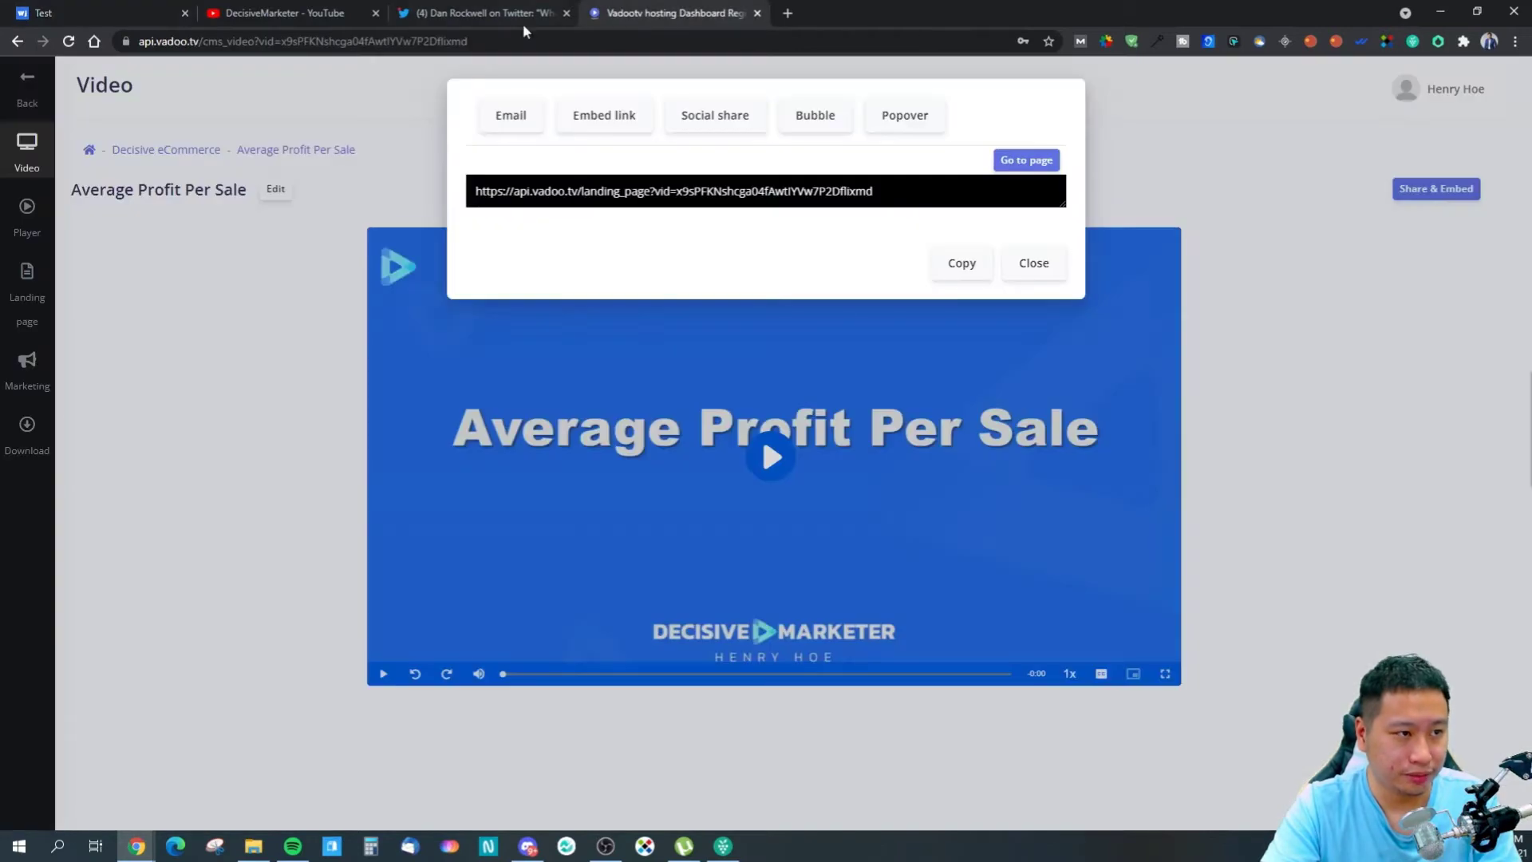
{"action": "left_click", "coordinate": [604, 115]}
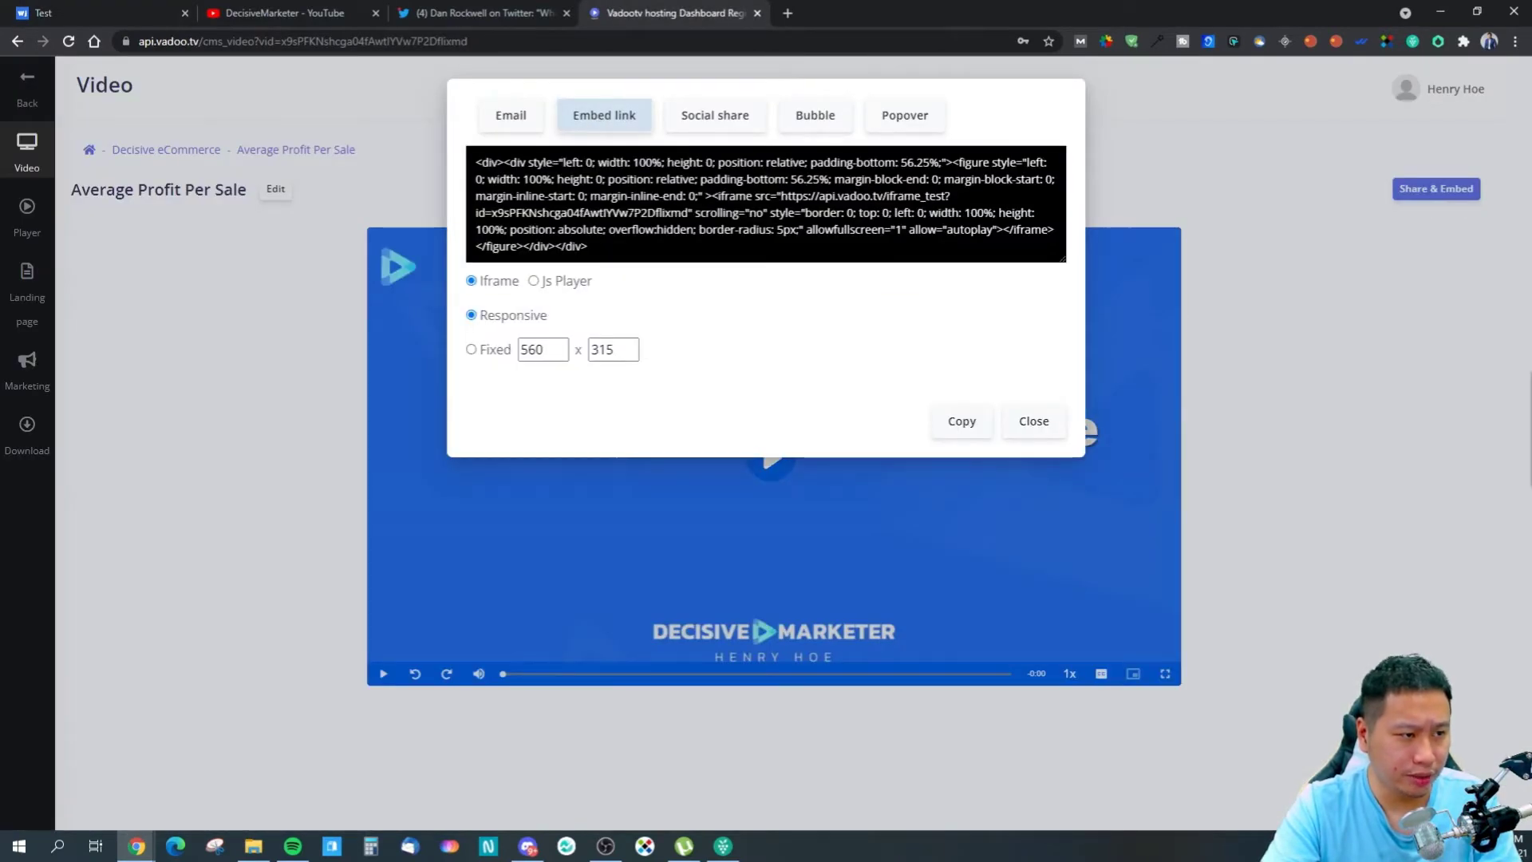
{"action": "left_click", "coordinate": [594, 230]}
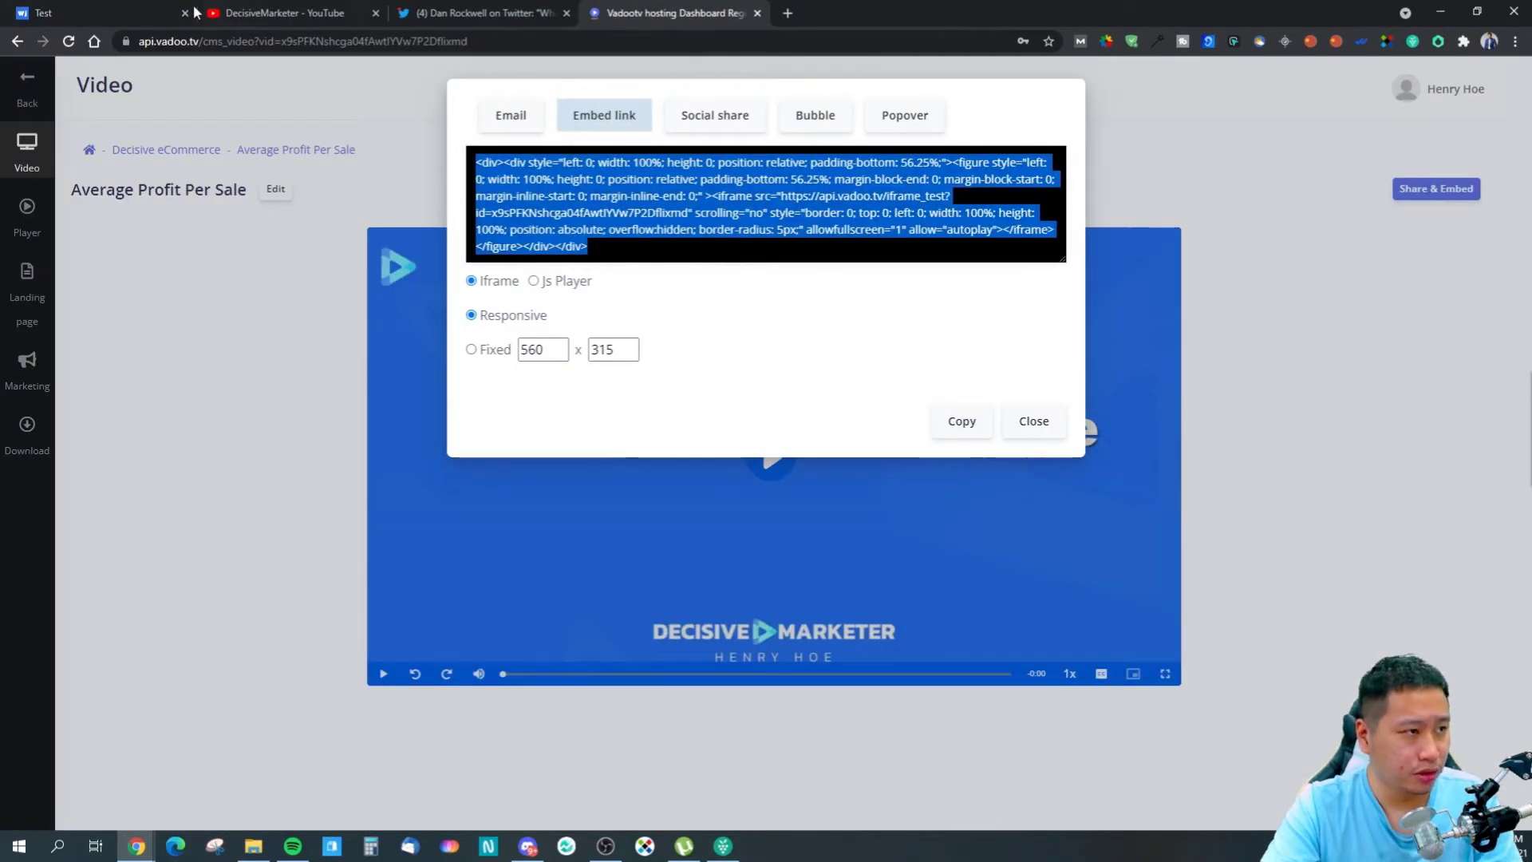
Return to the Test board in Weje, open the Average Profit Per Sale card's link, and close the landing page.
{"action": "left_click", "coordinate": [160, 13]}
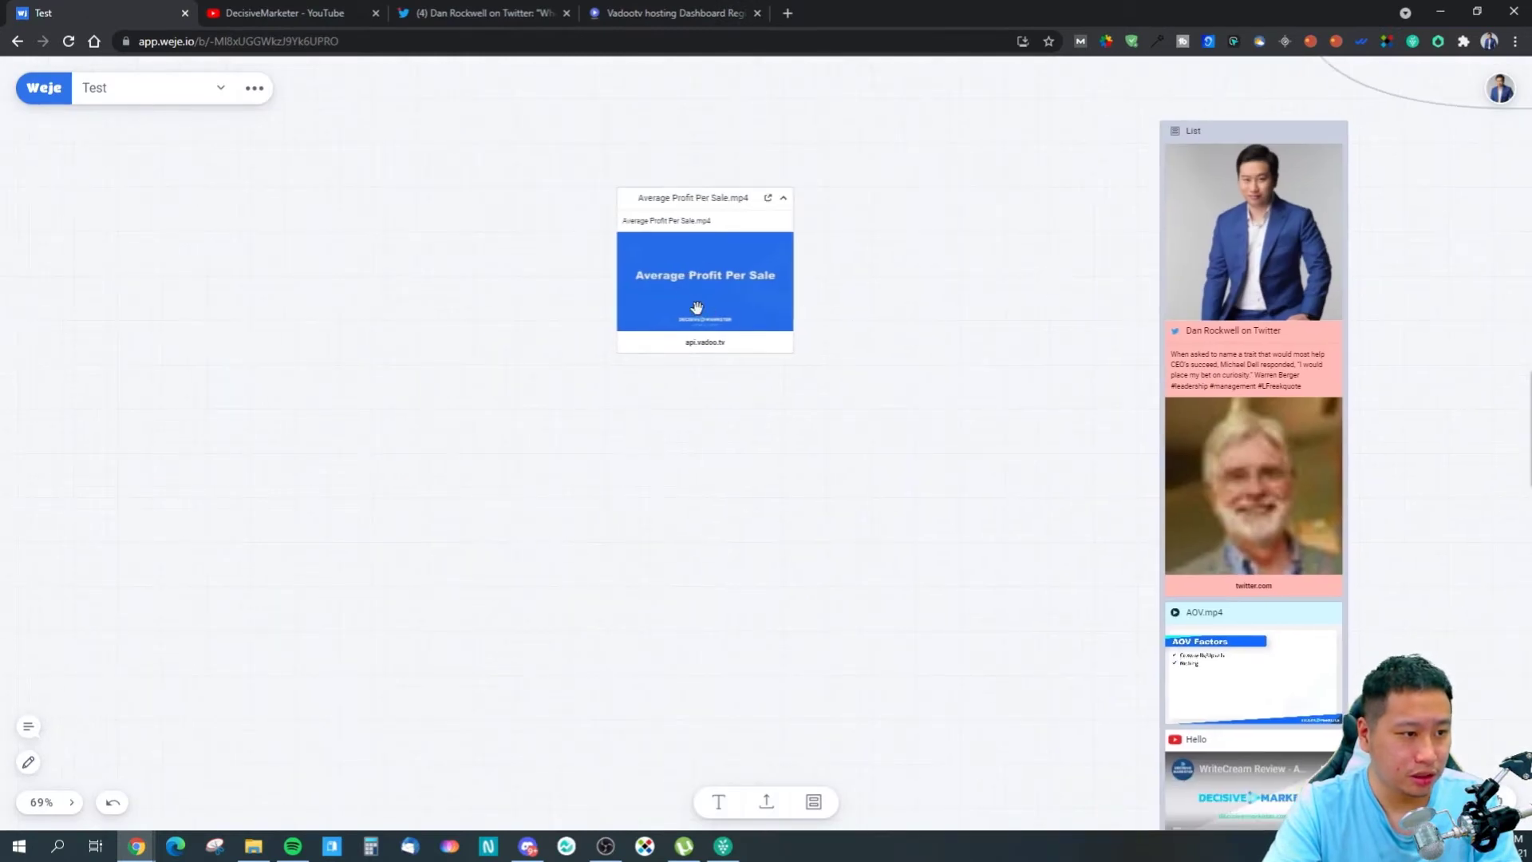
{"action": "left_click", "coordinate": [705, 312]}
{"action": "left_click", "coordinate": [670, 295]}
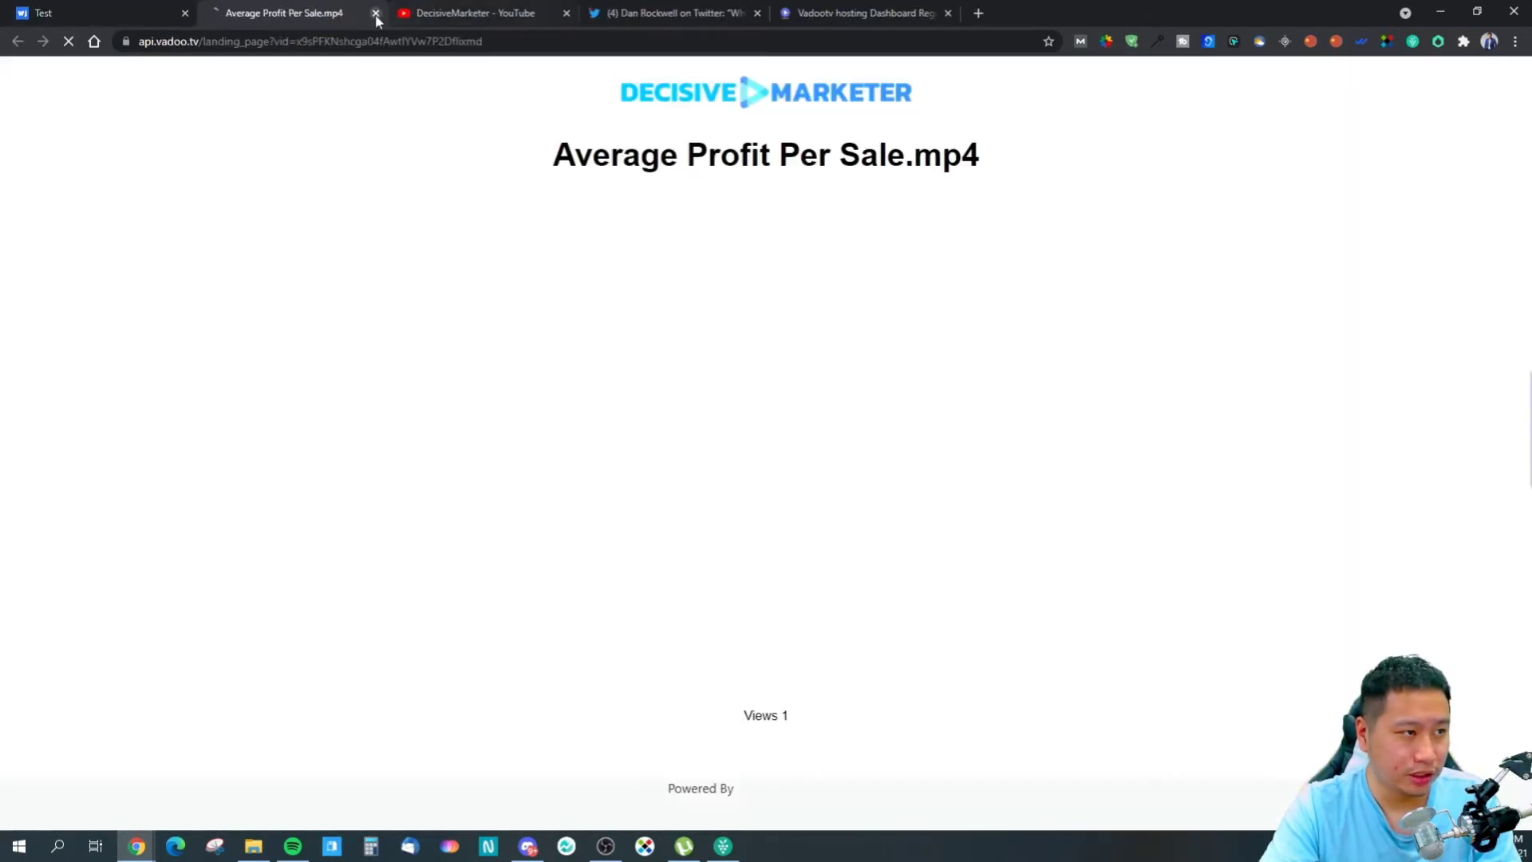
{"action": "left_click", "coordinate": [376, 13]}
Try to embed the video by pasting the Iframe code below the Average Profit Per Sale card, and delete the pasted card.
{"action": "left_click", "coordinate": [571, 564]}
{"action": "left_click_drag", "start_coordinate": [571, 565], "coordinate": [650, 408]}
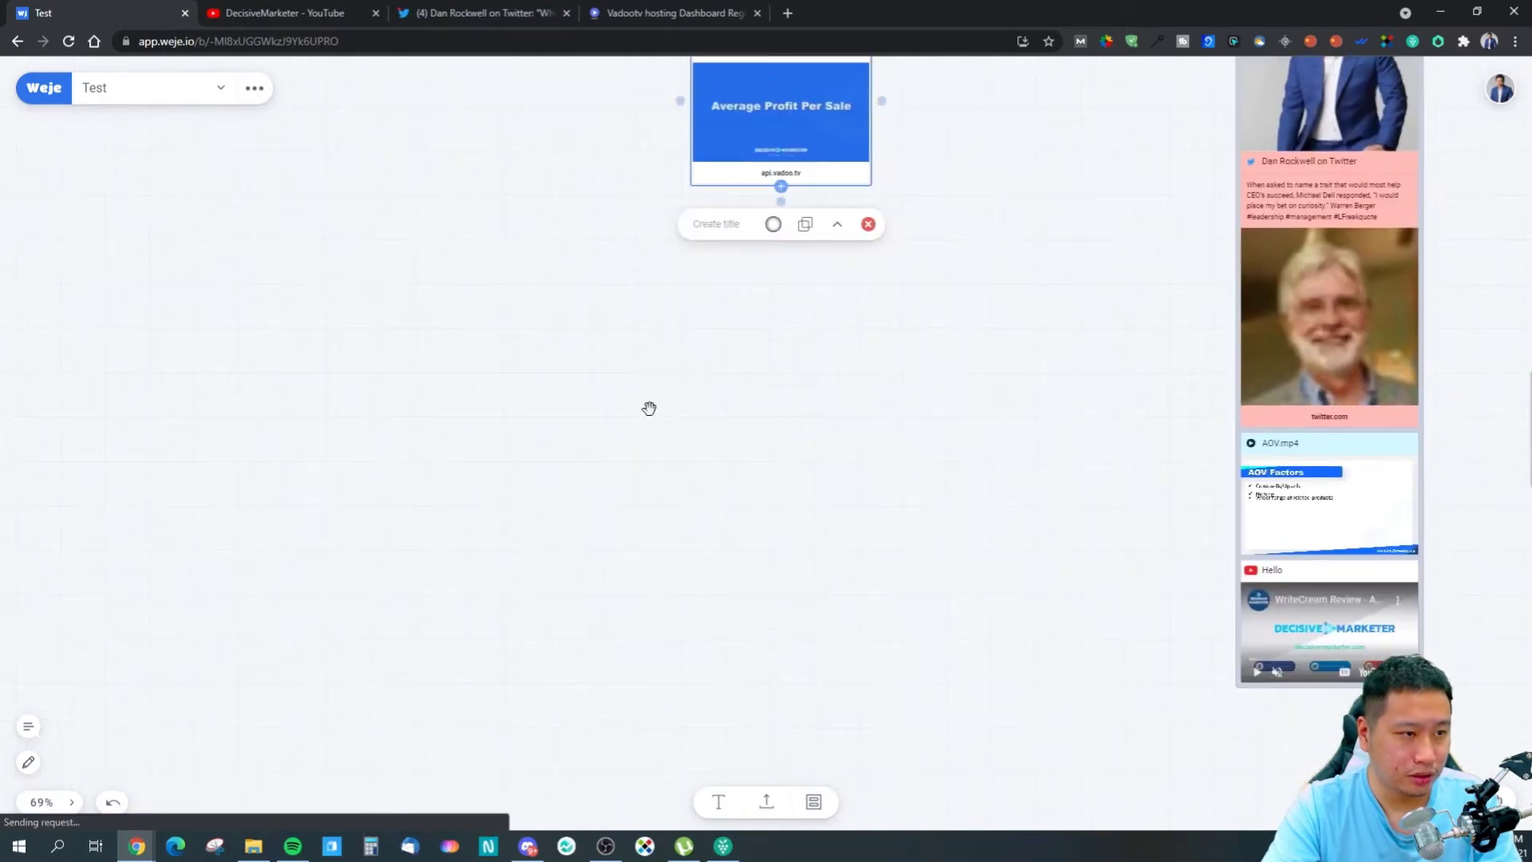
{"action": "key", "text": "ctrl+v"}
{"action": "left_click", "coordinate": [768, 461]}
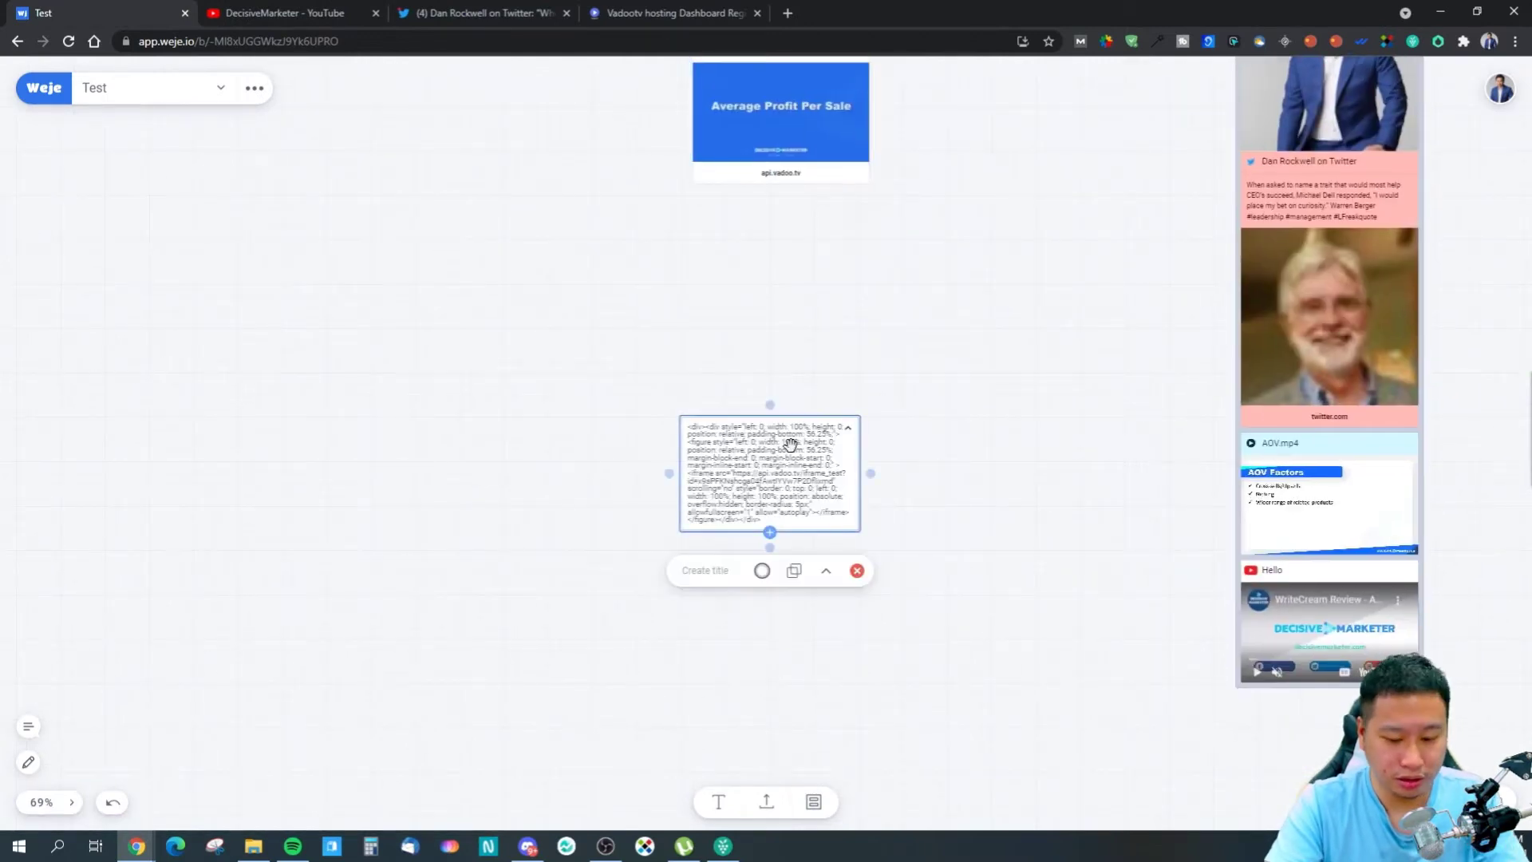
{"action": "key", "text": "Delete"}
Try to embed the video on the Test board with its responsive Js Player code from Vadoo.tv, and delete the pasted card.
{"action": "left_click", "coordinate": [718, 13]}
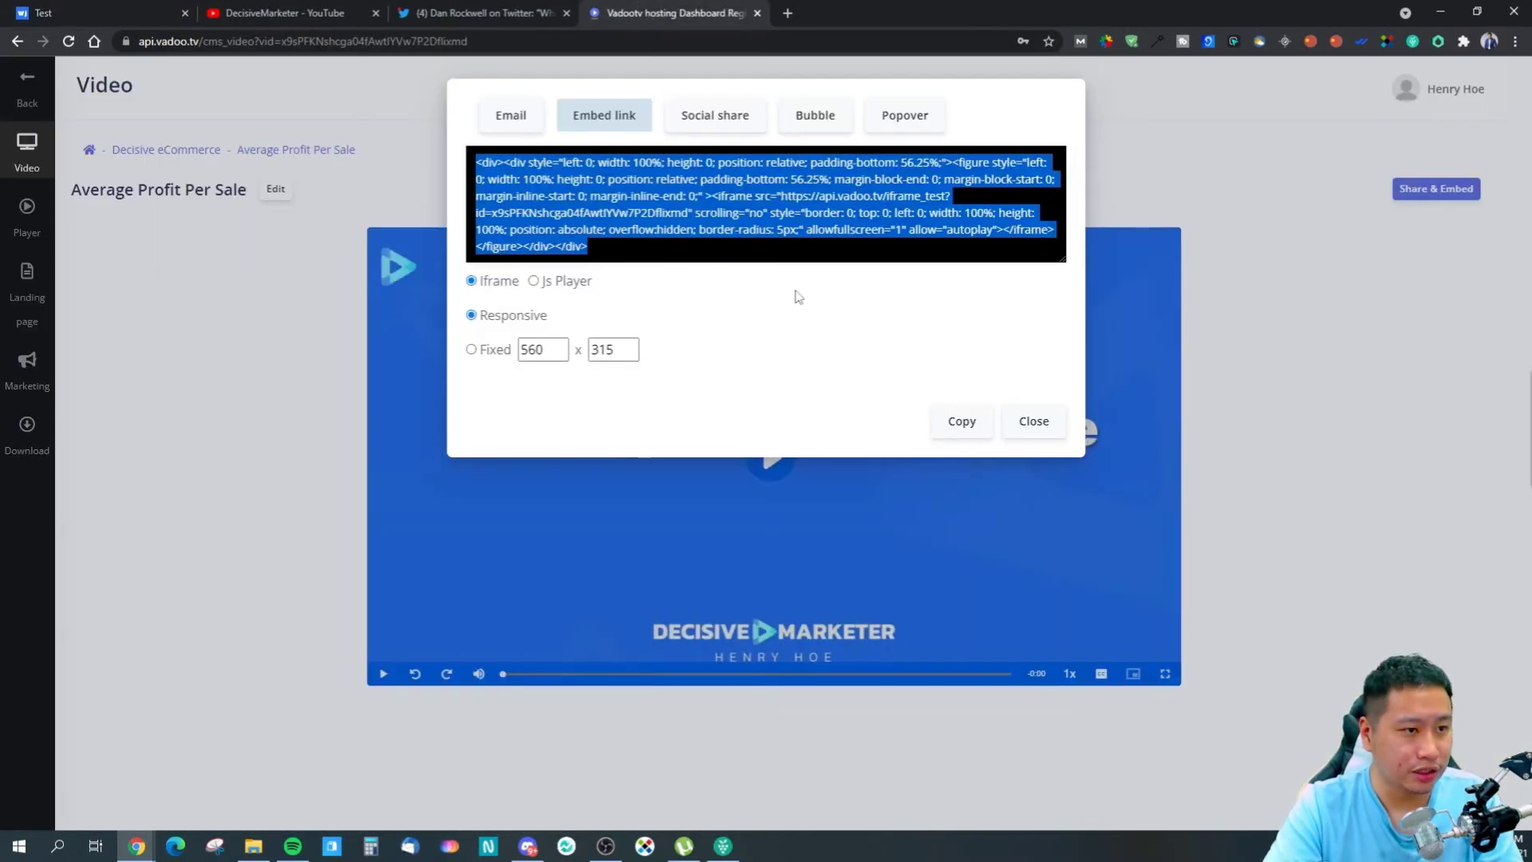
{"action": "left_click", "coordinate": [684, 118]}
{"action": "left_click", "coordinate": [530, 119]}
{"action": "left_click", "coordinate": [634, 120]}
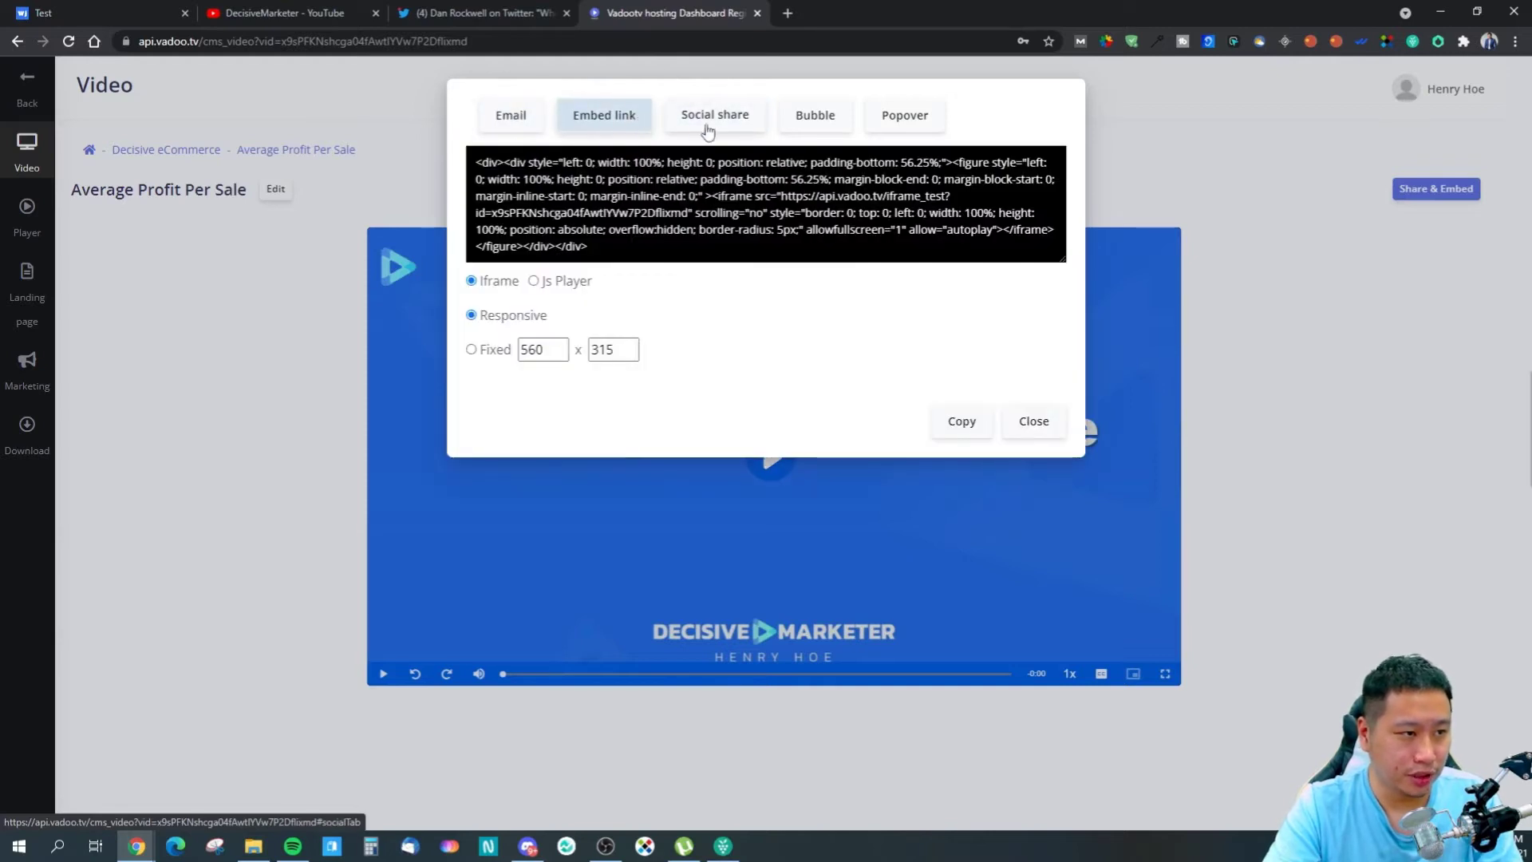
{"action": "left_click", "coordinate": [534, 281]}
{"action": "key", "text": "ctrl+c"}
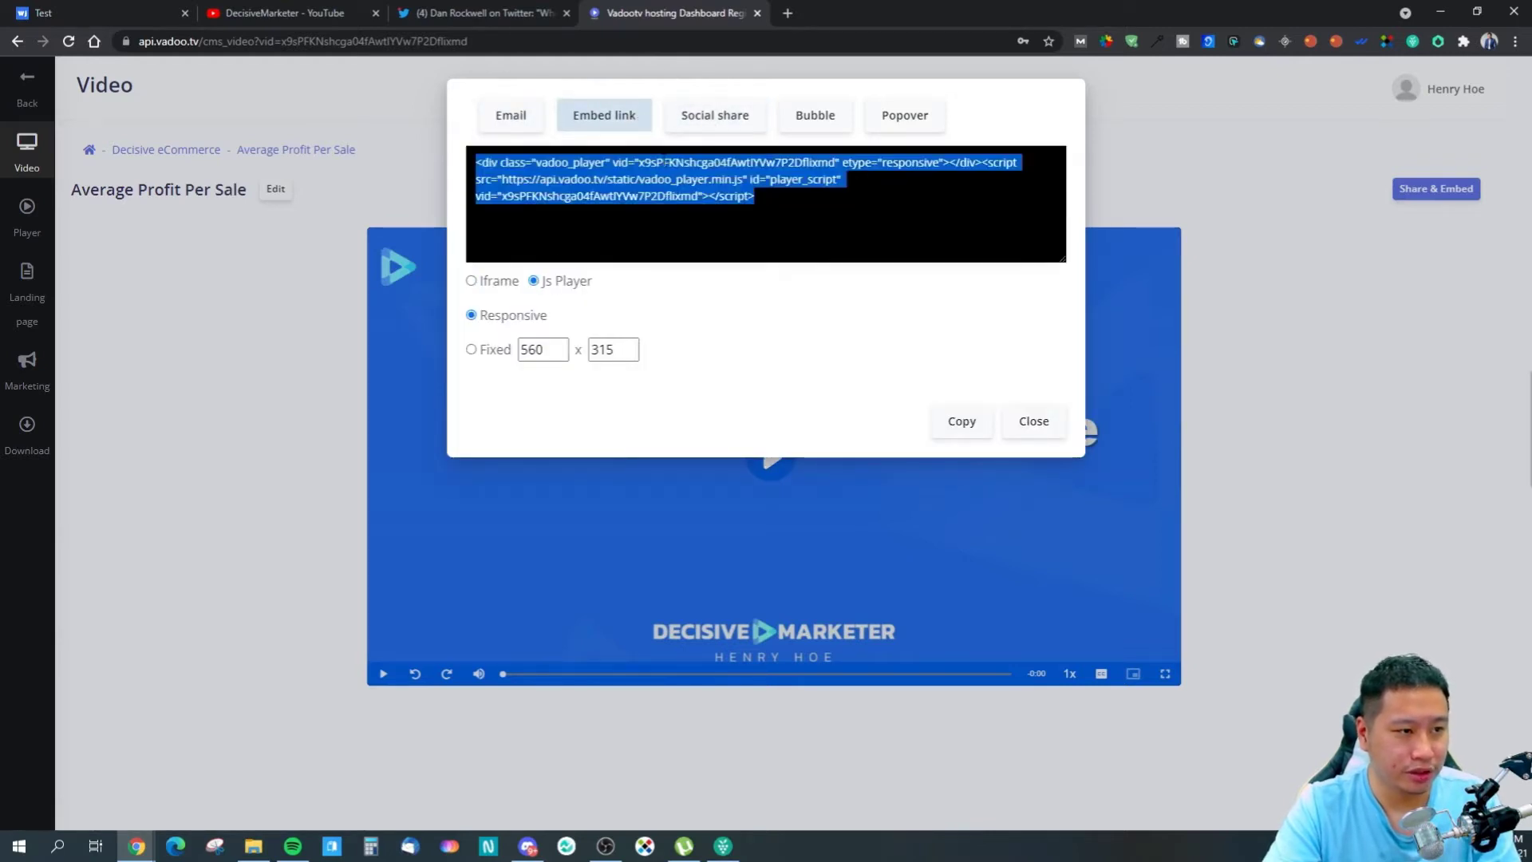
{"action": "left_click", "coordinate": [2, 8]}
{"action": "key", "text": "ctrl+v"}
{"action": "left_click", "coordinate": [722, 461]}
{"action": "key", "text": "Delete"}
Examine the Social share, Bubble, Popover, Email and Embed link options of the Average Profit Per Sale video in Vadoo.tv.
{"action": "left_click", "coordinate": [600, 11]}
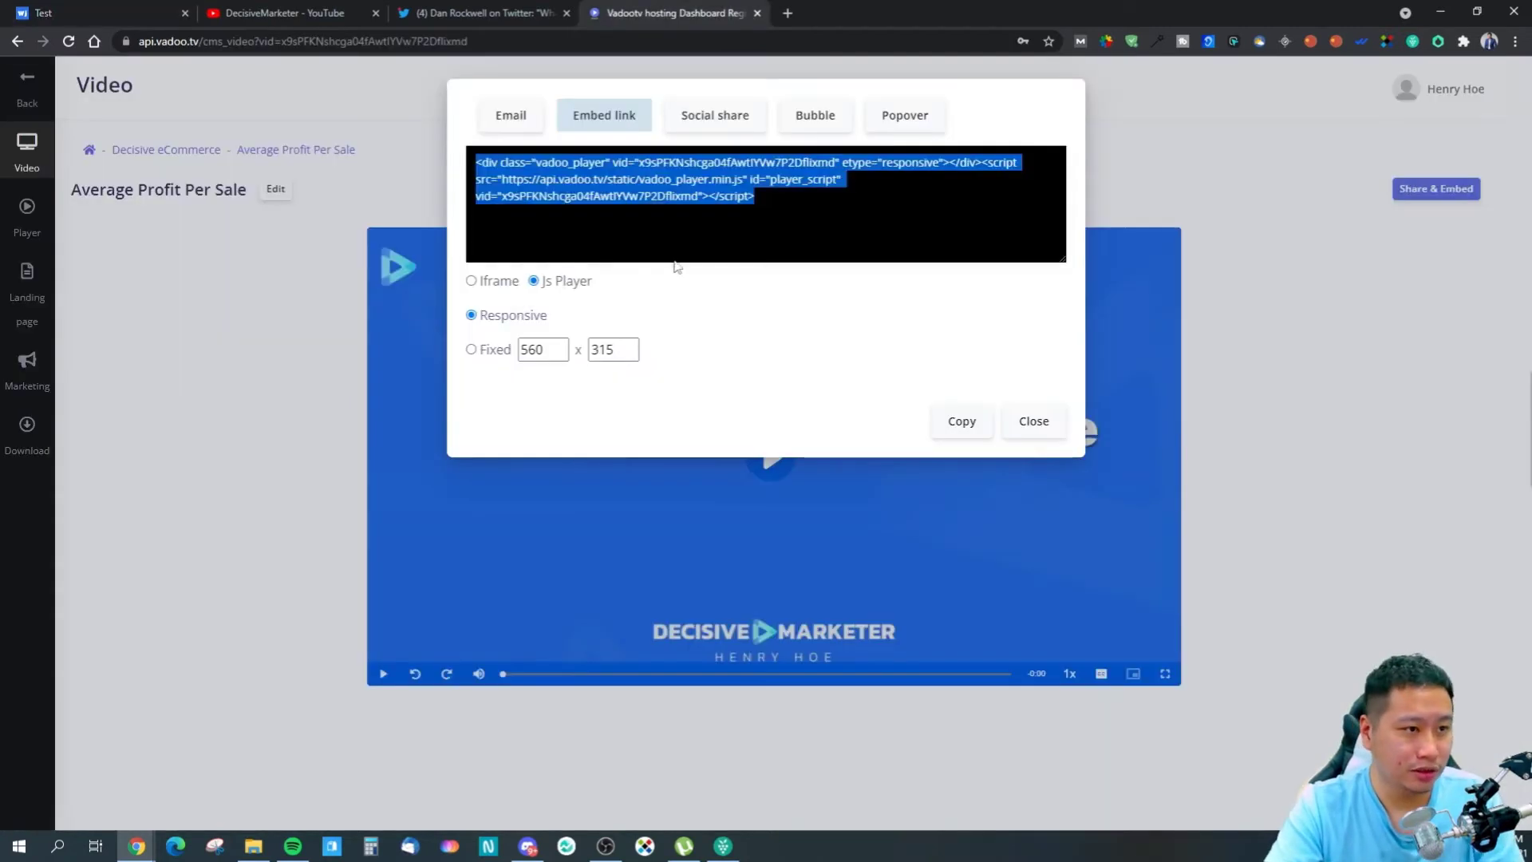
{"action": "left_click", "coordinate": [735, 121]}
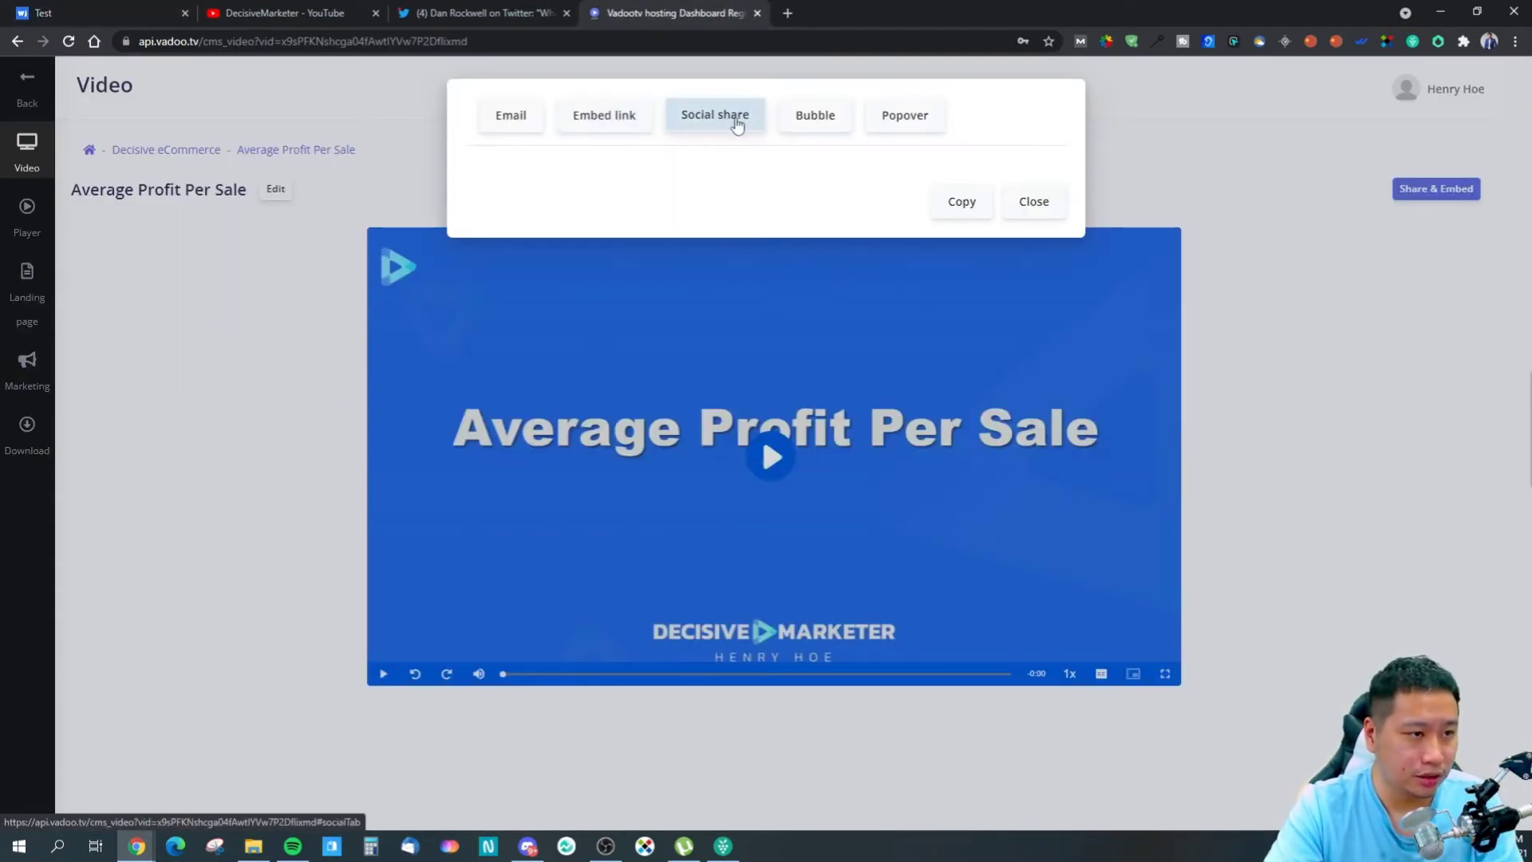
{"action": "left_click", "coordinate": [796, 128]}
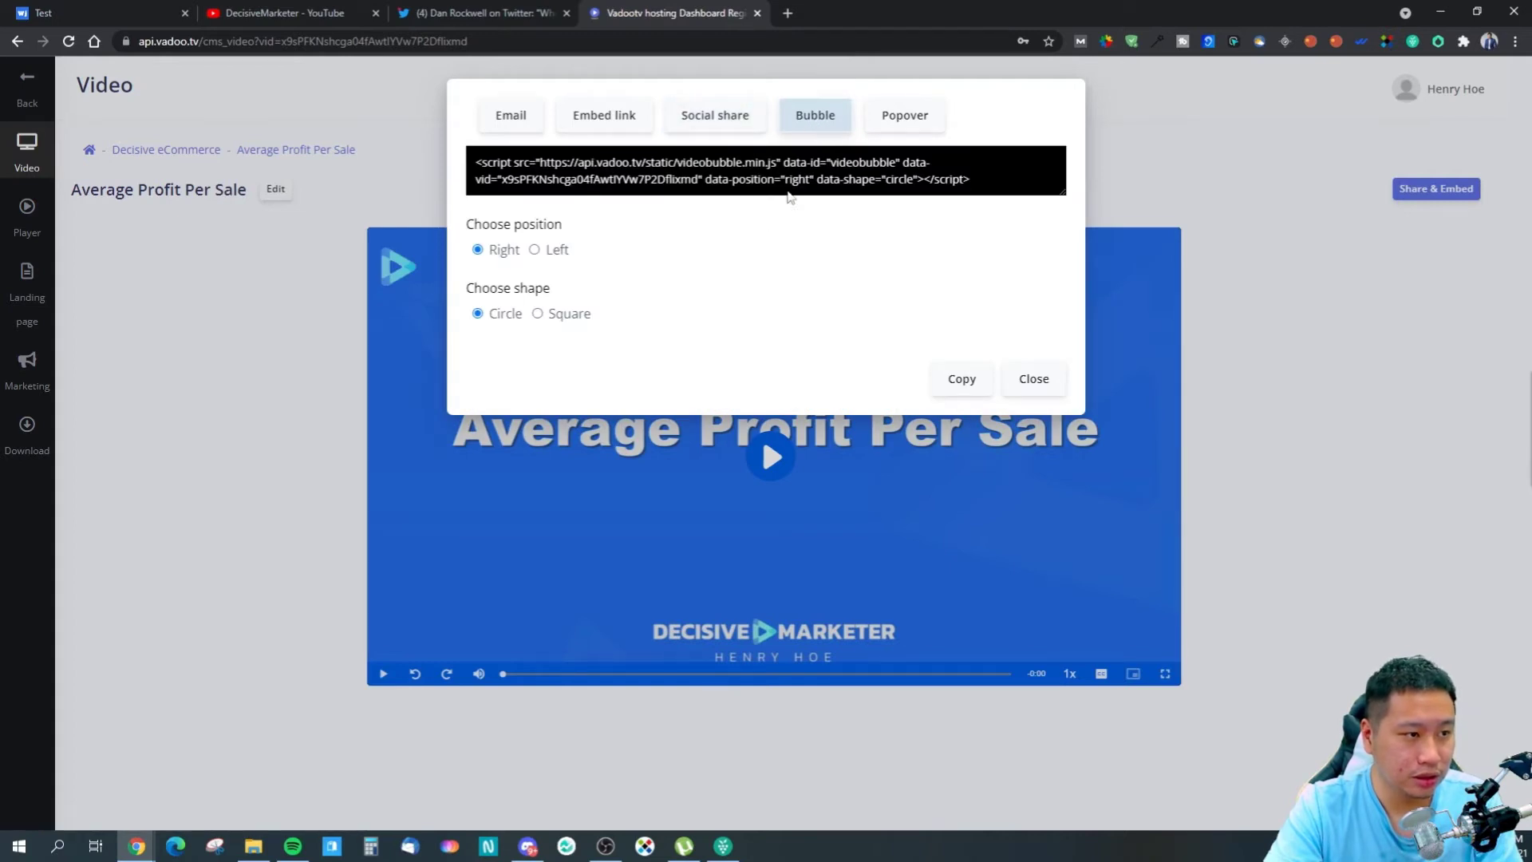
{"action": "left_click", "coordinate": [923, 125]}
{"action": "left_click", "coordinate": [544, 128]}
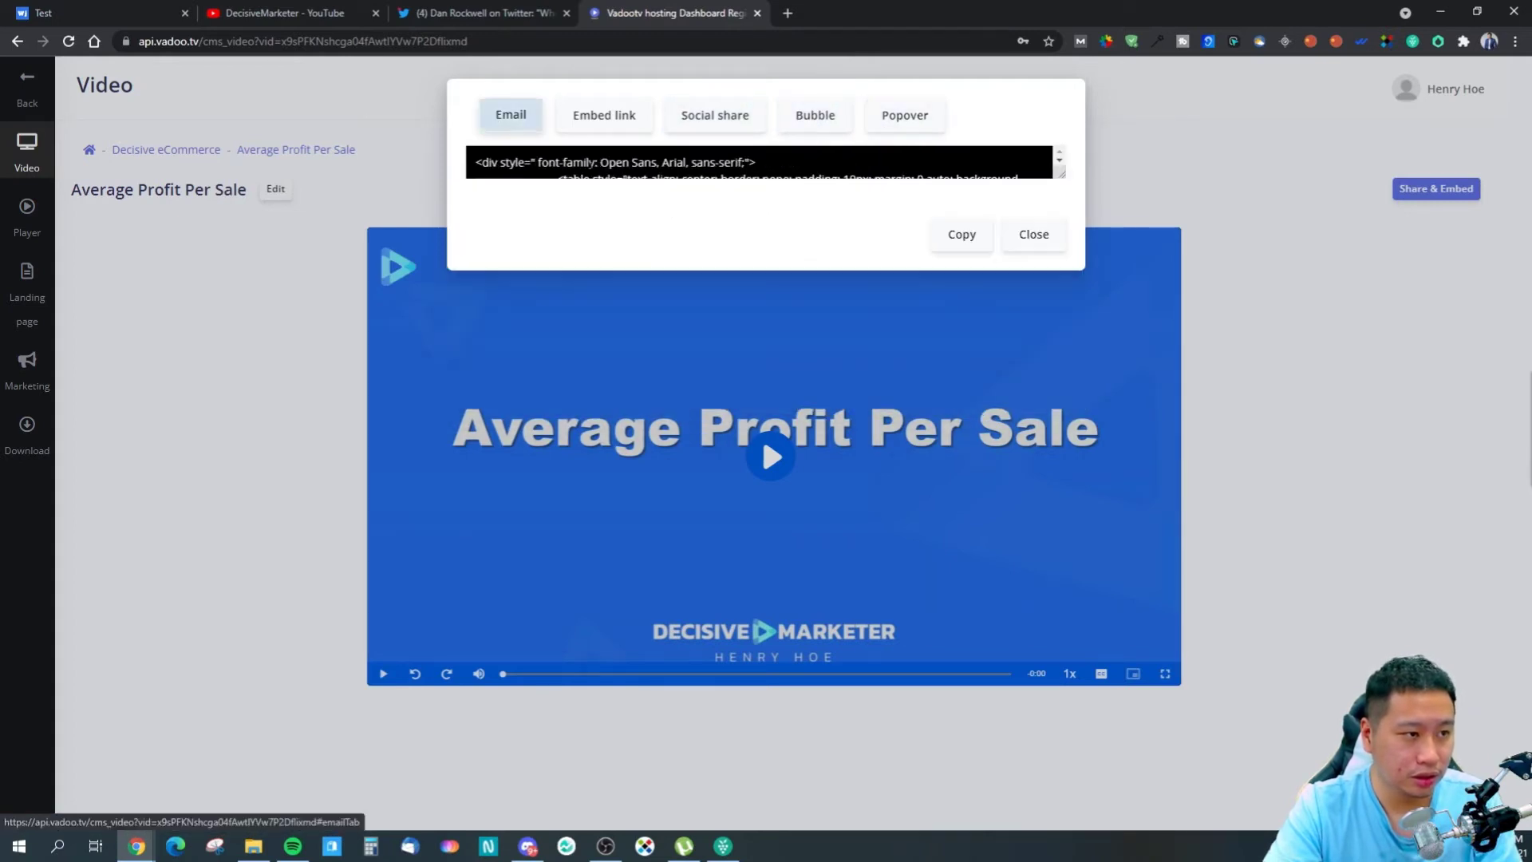
{"action": "left_click", "coordinate": [1038, 235]}
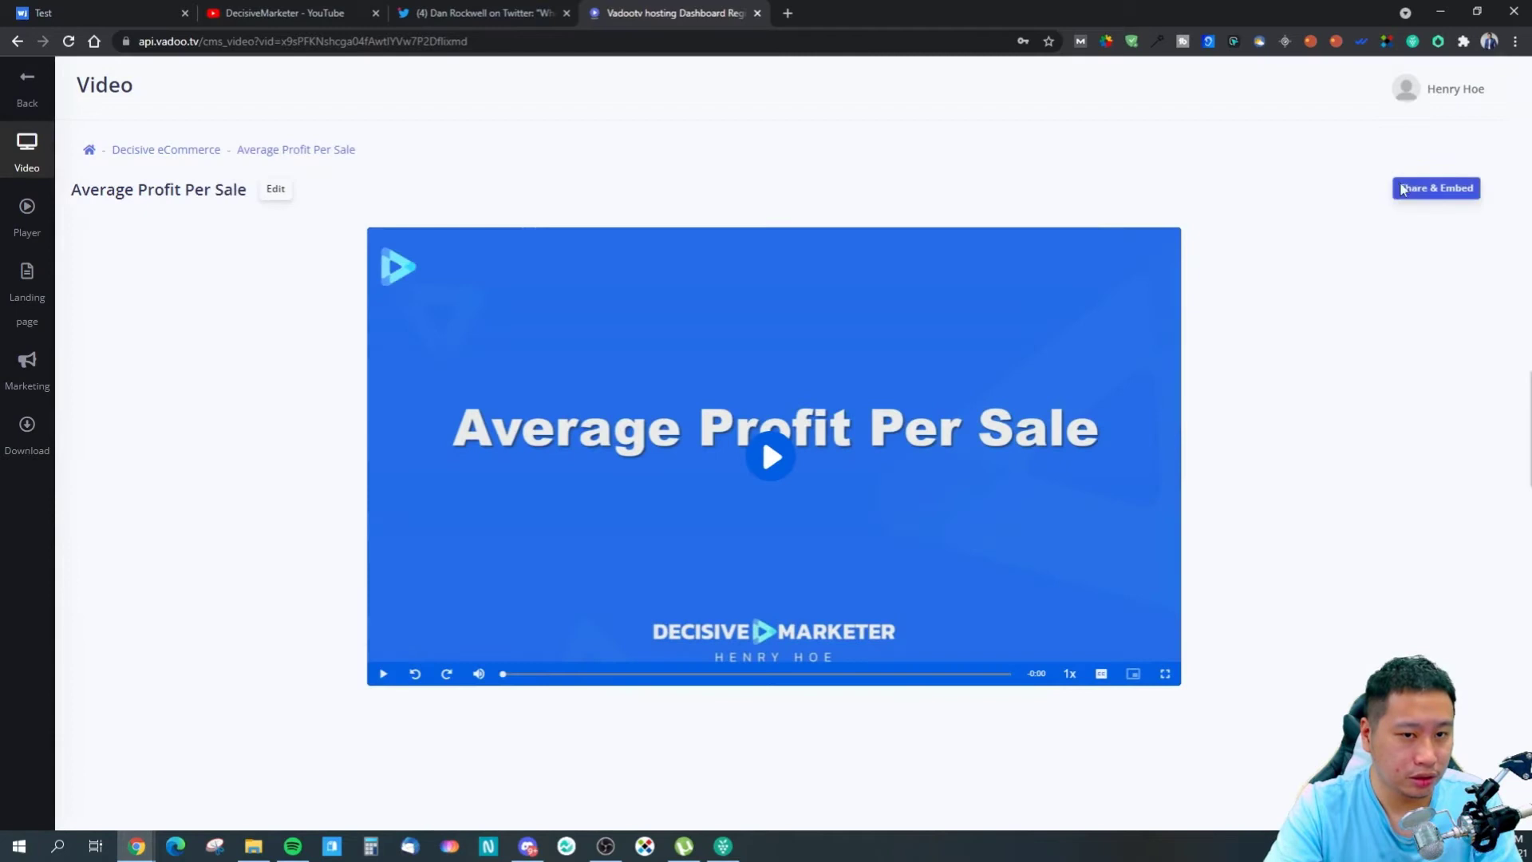
{"action": "left_click", "coordinate": [1436, 188]}
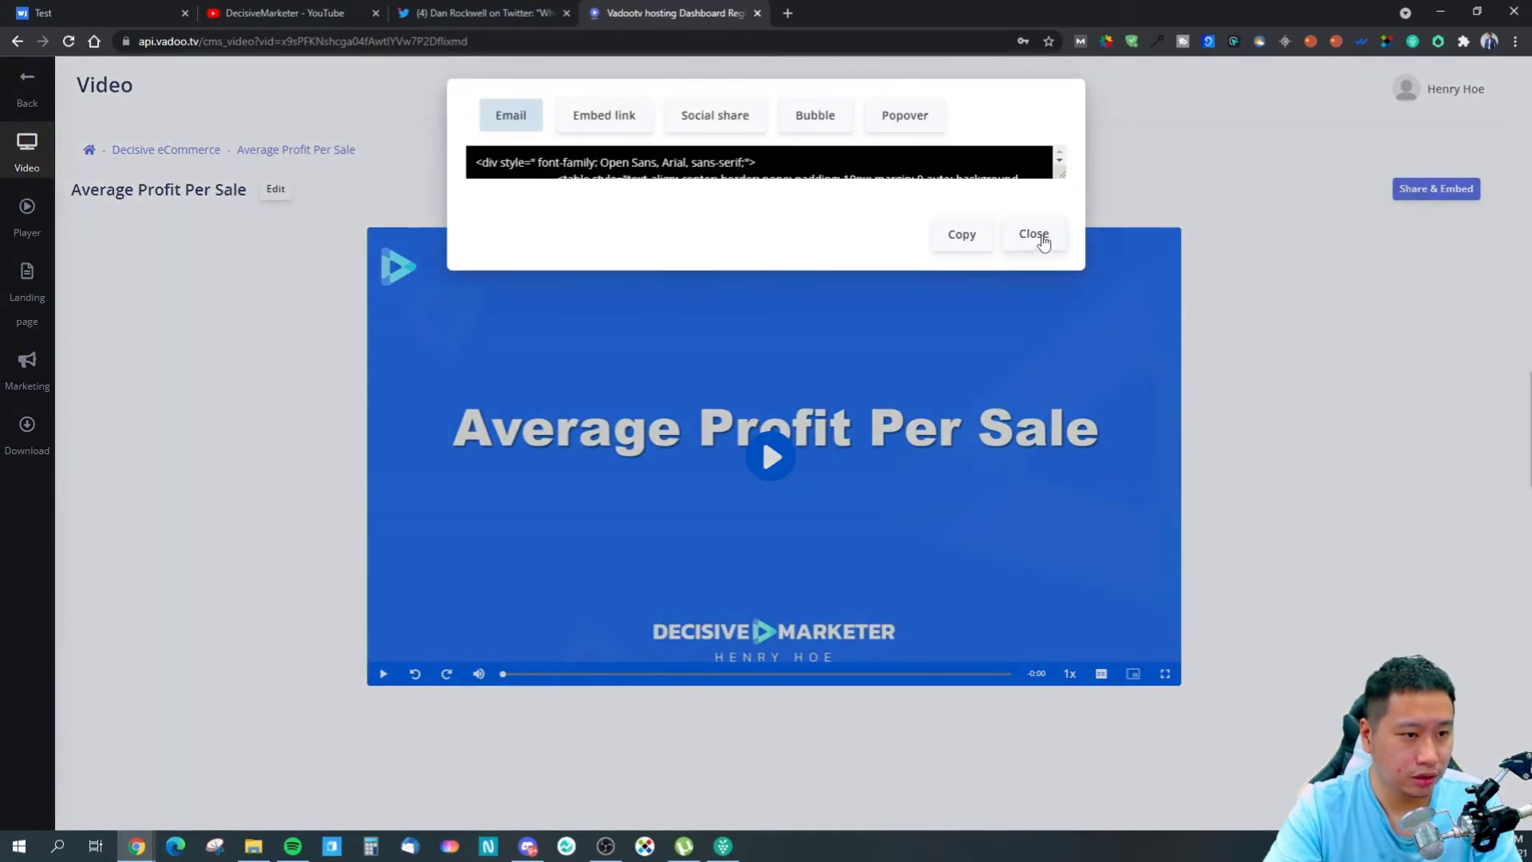
{"action": "left_click", "coordinate": [591, 122]}
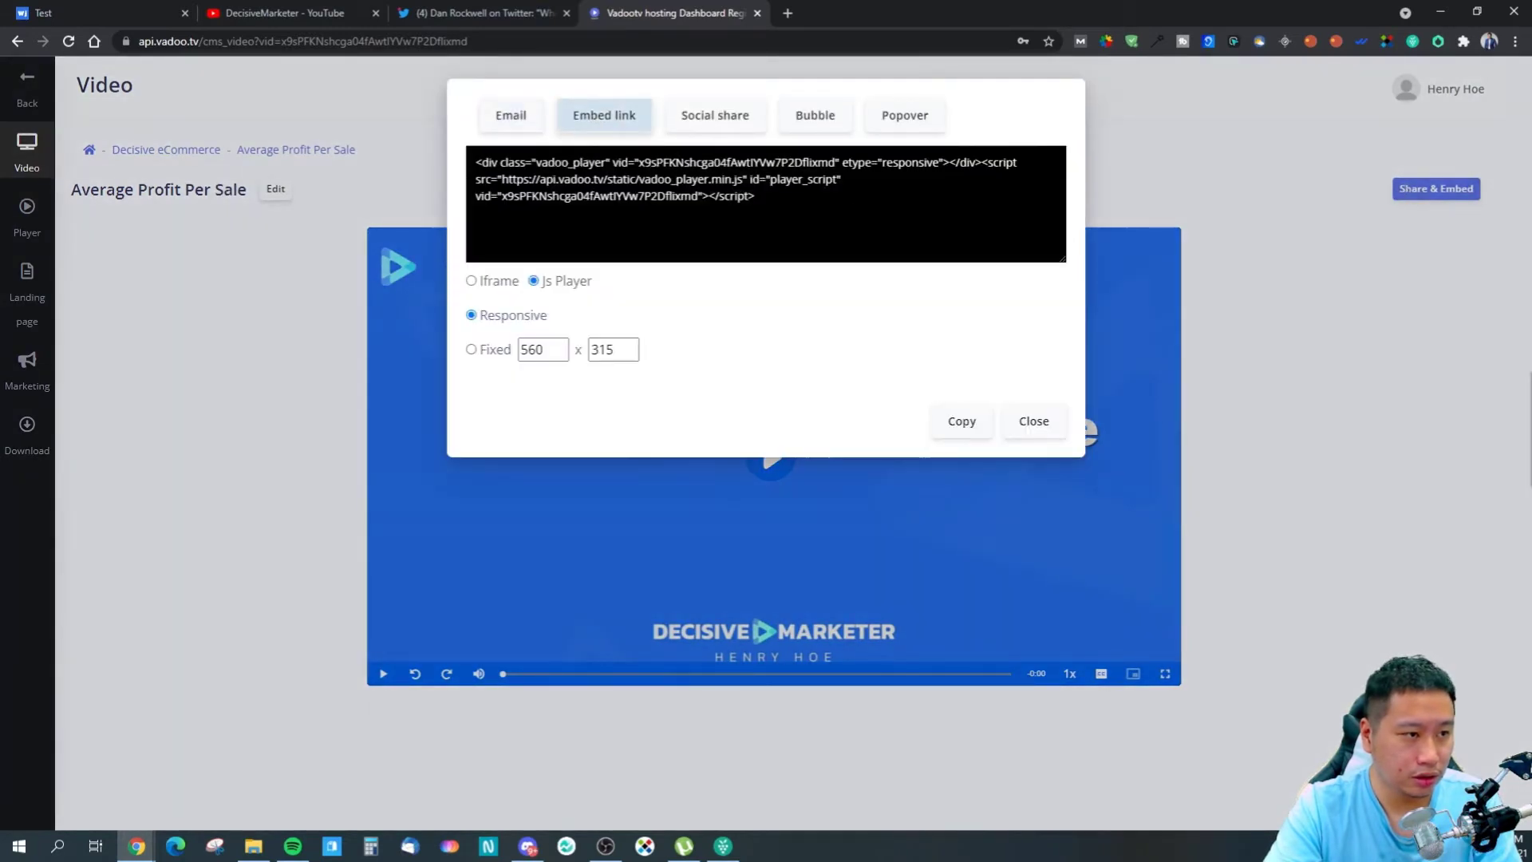
{"action": "left_click", "coordinate": [1059, 422]}
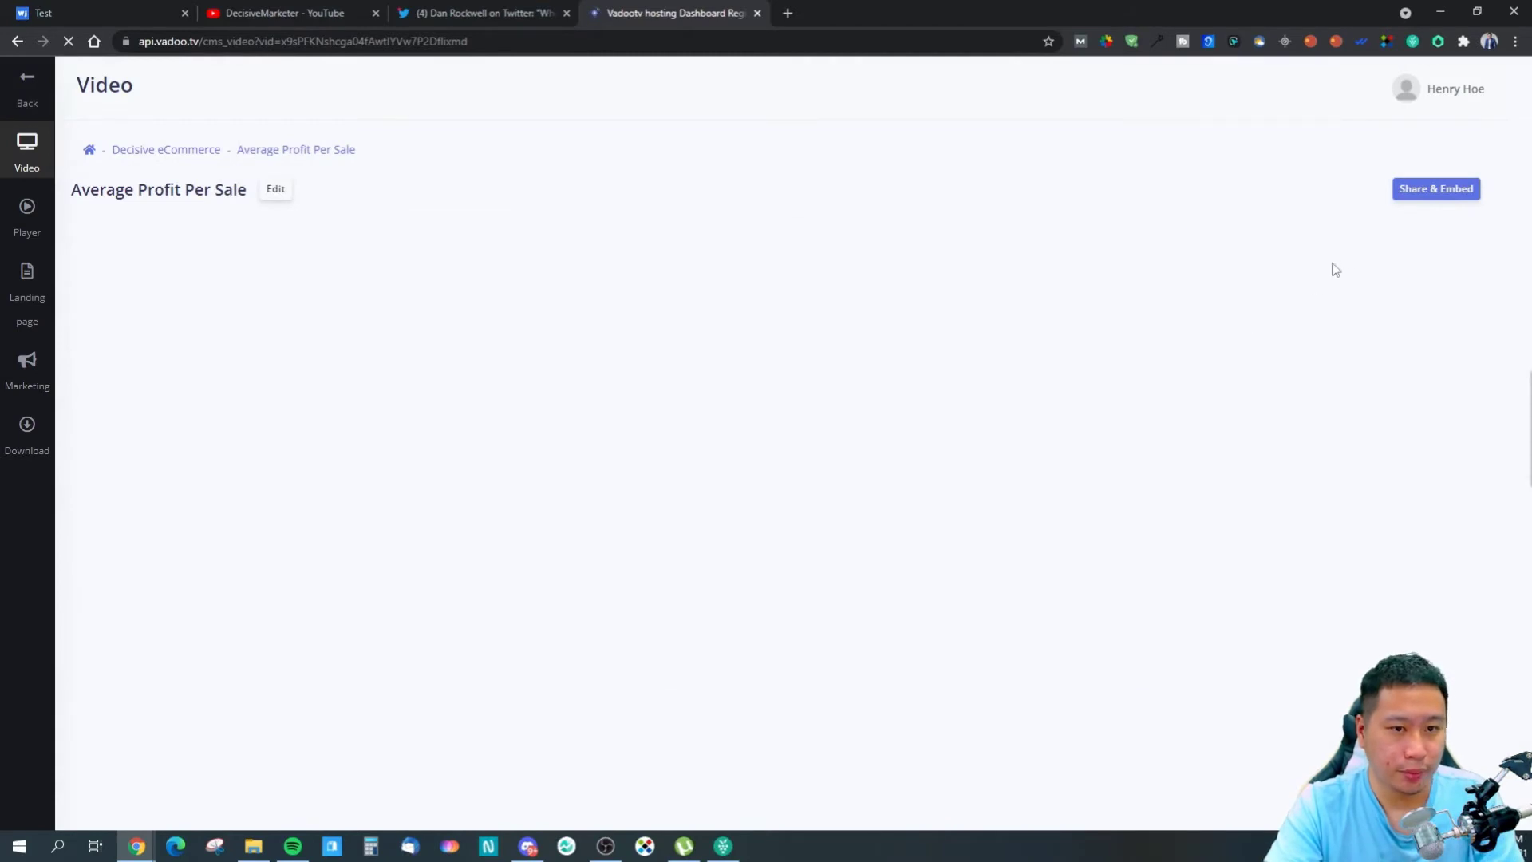
Copy the video's landing page link, paste it below the existing Average Profit Per Sale card on the Test board, and delete the new card.
{"action": "left_click", "coordinate": [1436, 188]}
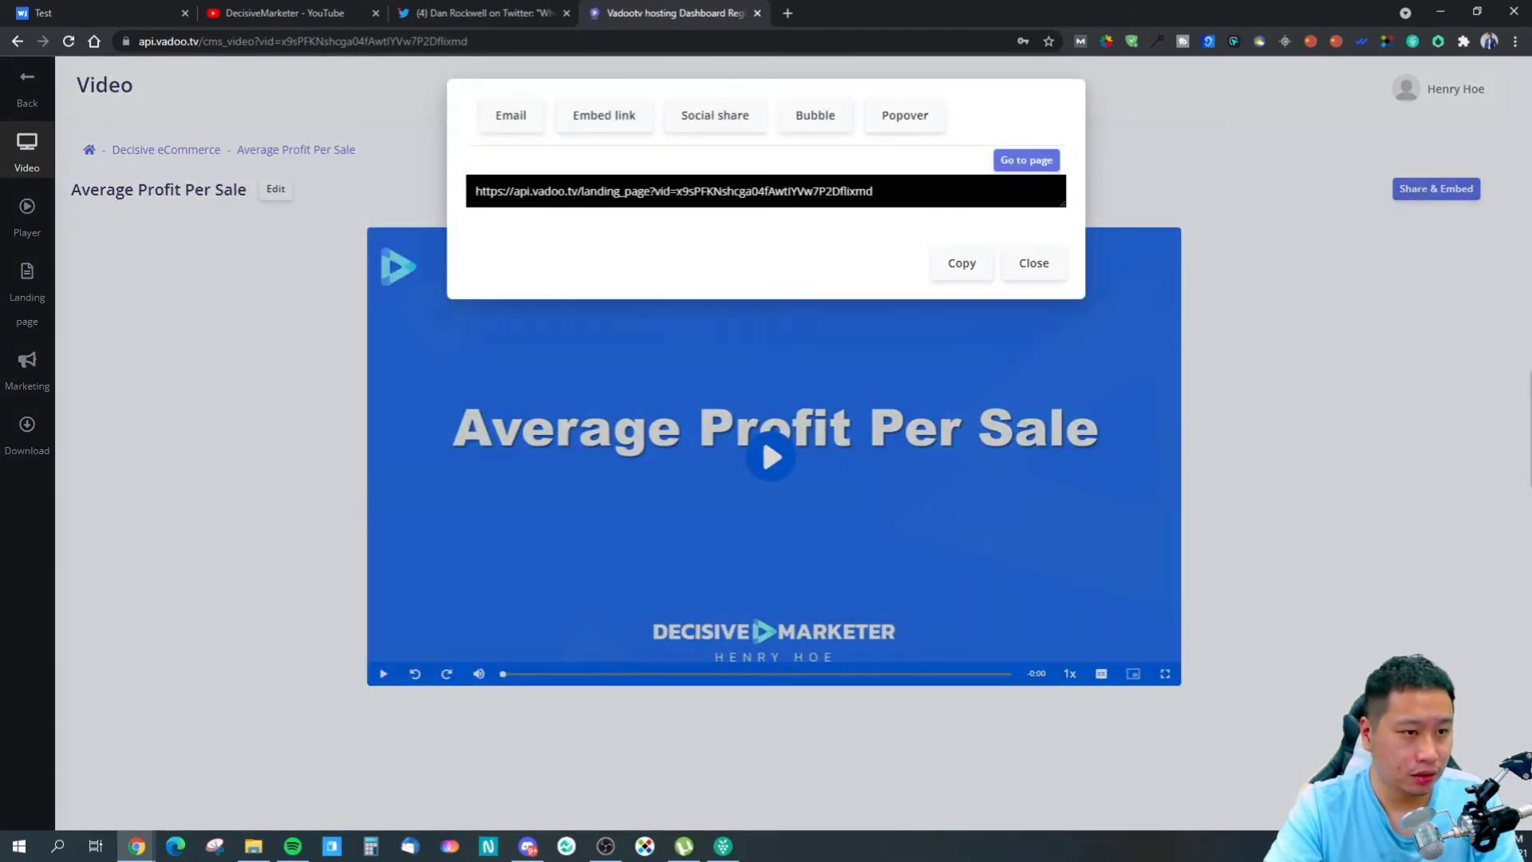
{"action": "left_click_drag", "start_coordinate": [877, 193], "coordinate": [463, 206]}
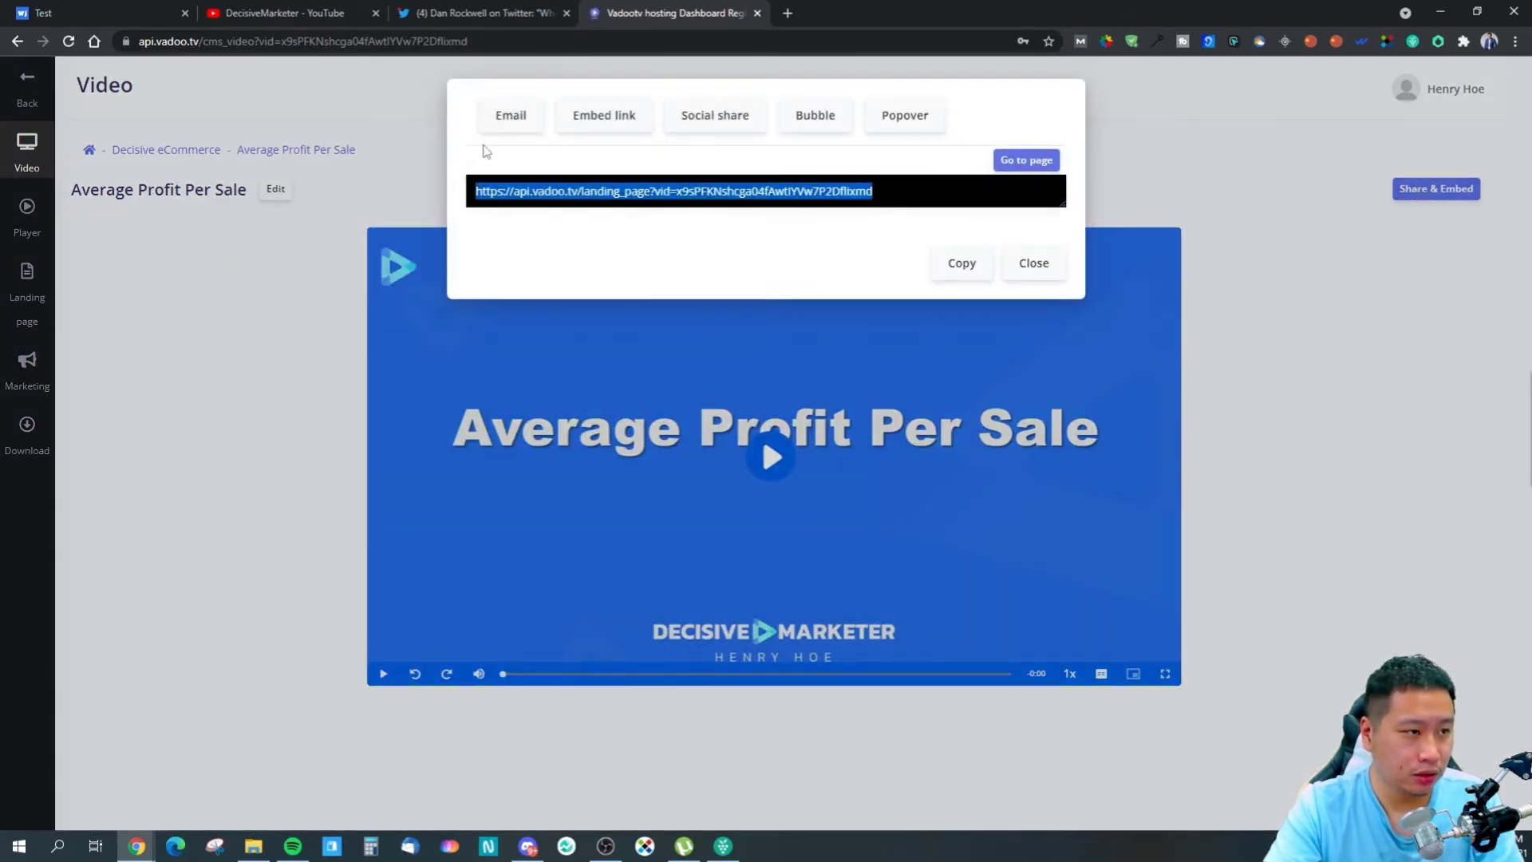
{"action": "left_click", "coordinate": [106, 7]}
{"action": "key", "text": "ctrl+v"}
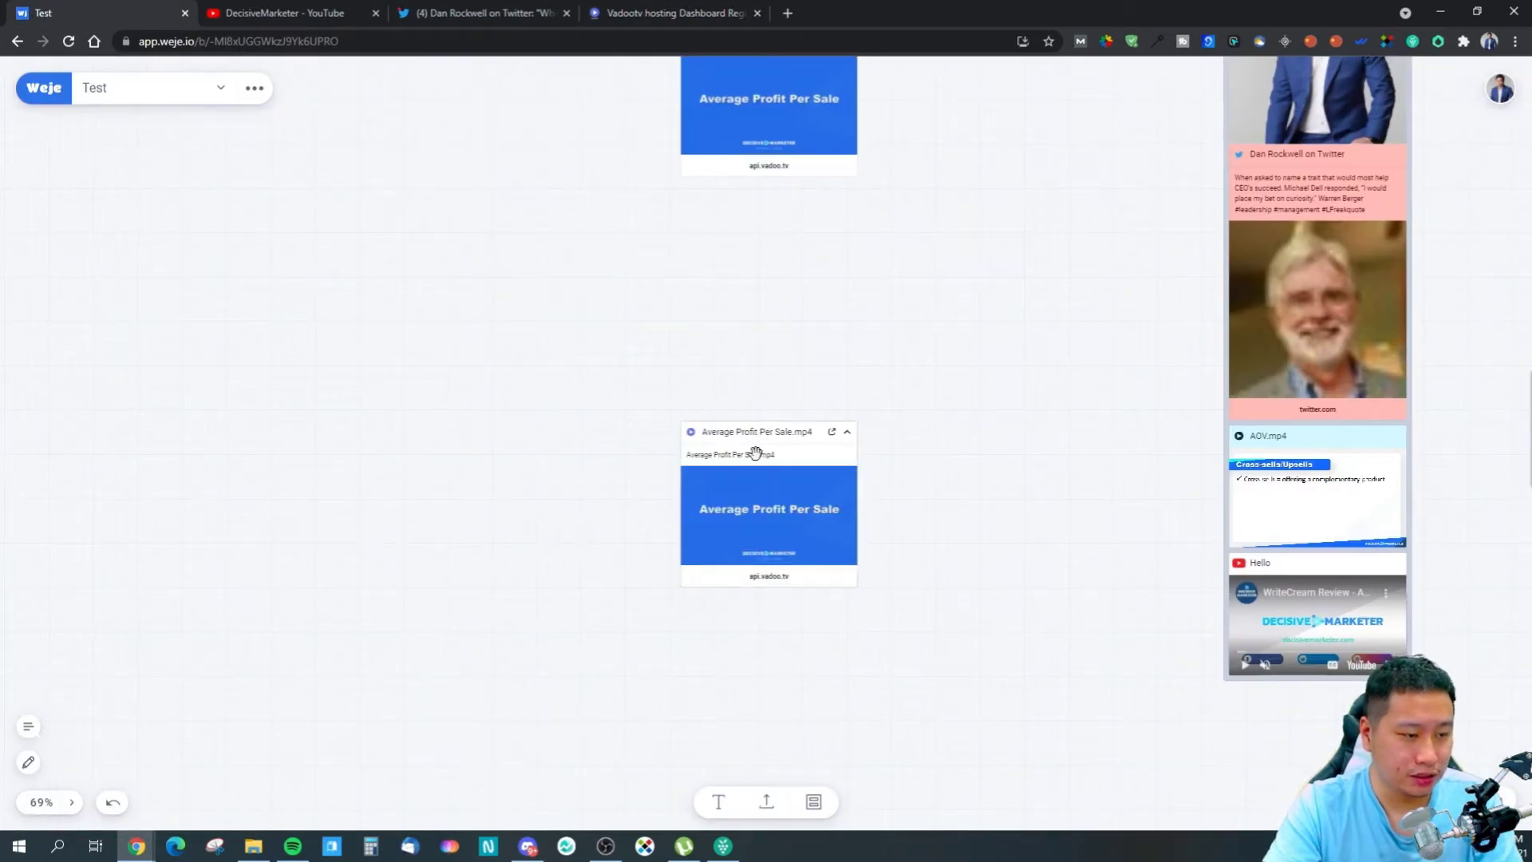
{"action": "left_click_drag", "start_coordinate": [751, 458], "coordinate": [769, 304]}
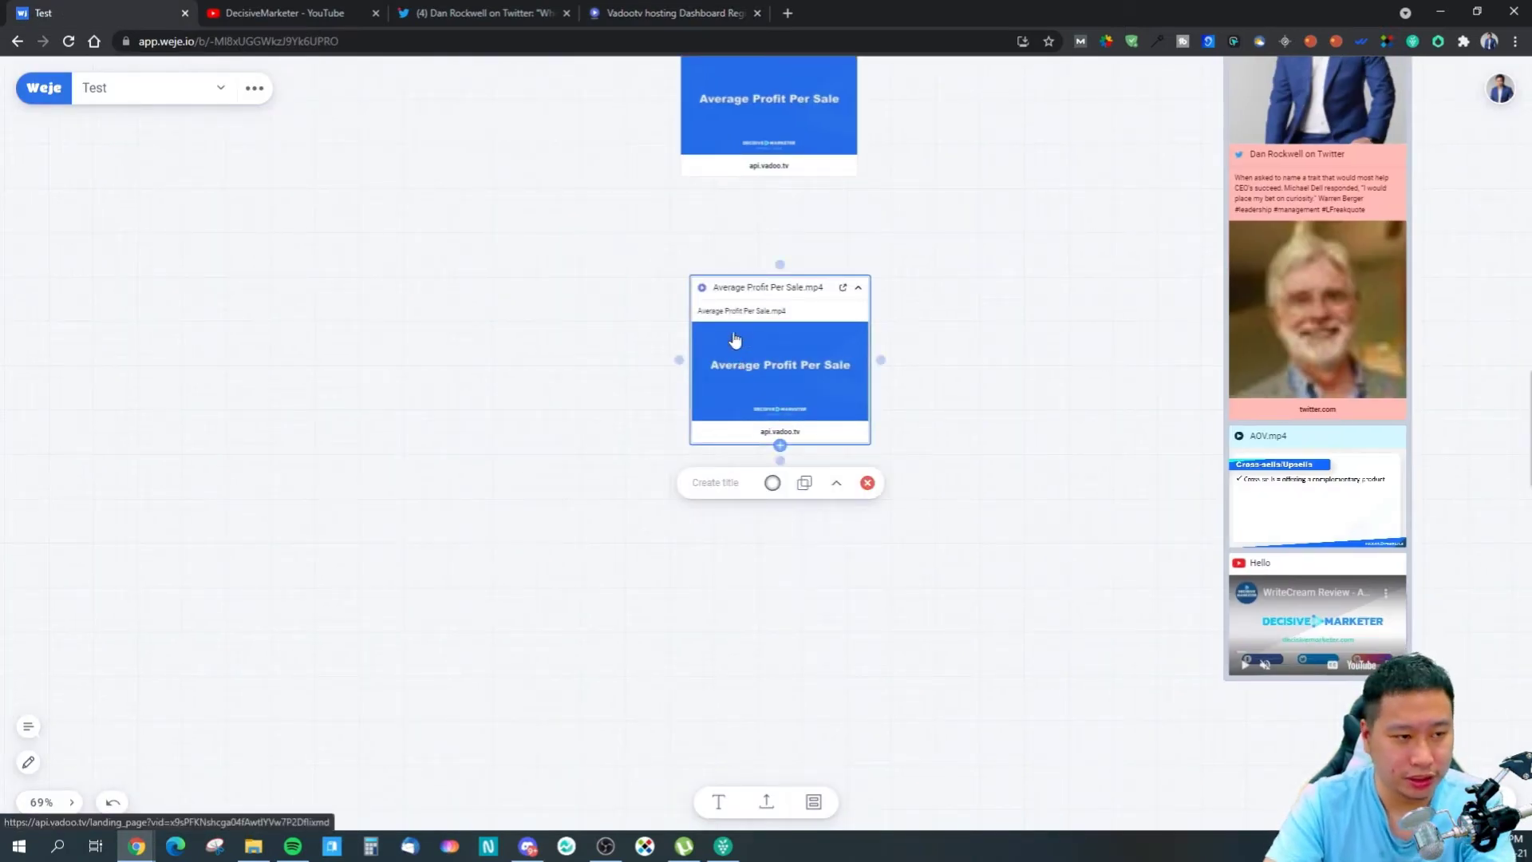
{"action": "key", "text": "Delete"}
{"action": "scroll", "coordinate": [711, 360], "scroll_direction": "up", "scroll_amount": 3}
{"action": "scroll", "coordinate": [655, 342], "scroll_direction": "down", "scroll_amount": 6}
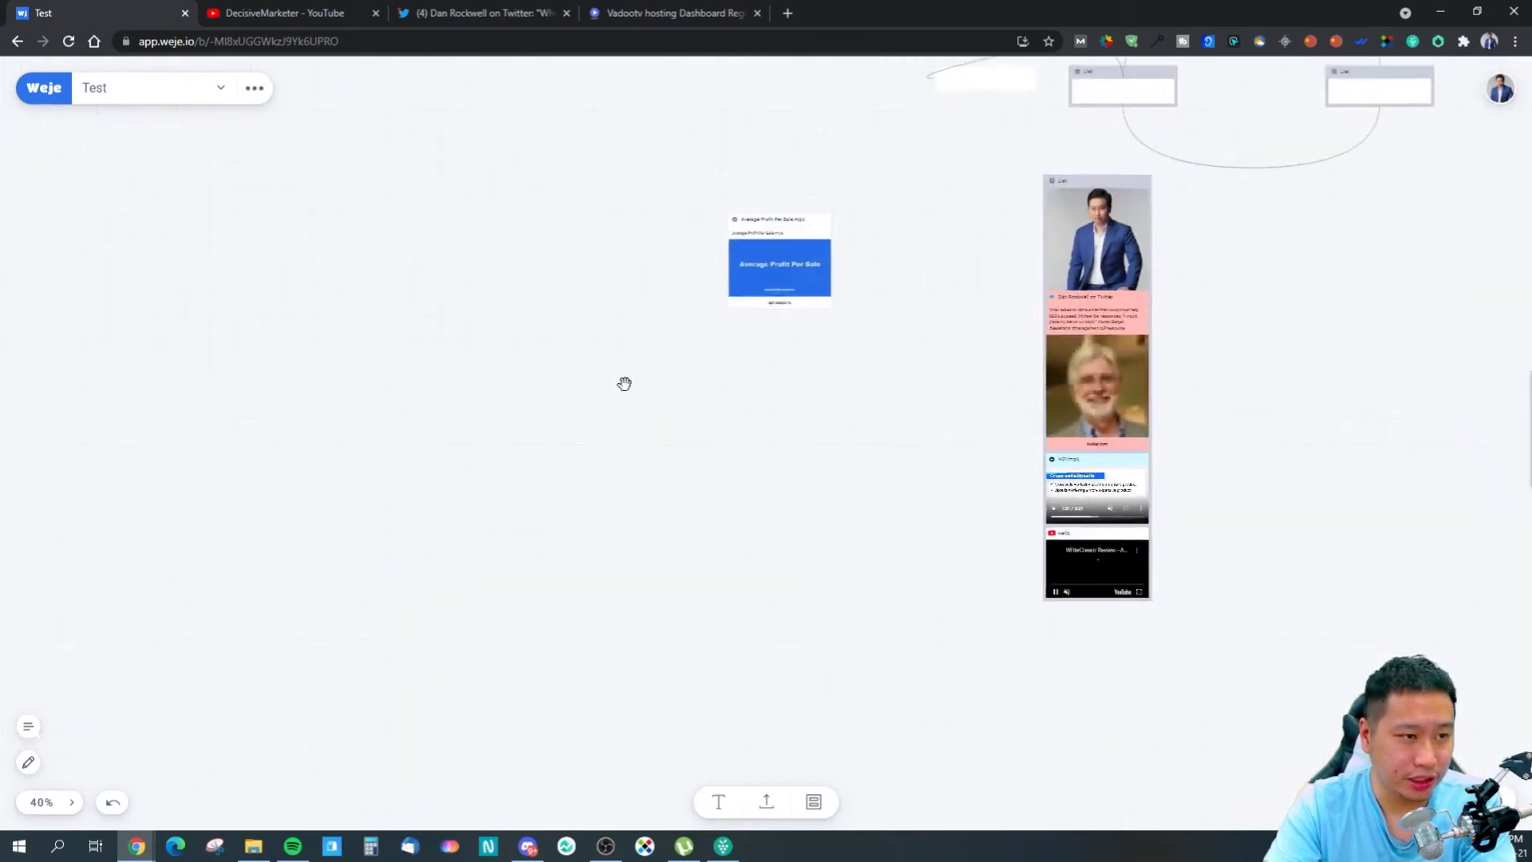
Send the chat message Hello on the Test board.
{"action": "scroll", "coordinate": [705, 421], "scroll_direction": "up", "scroll_amount": 3}
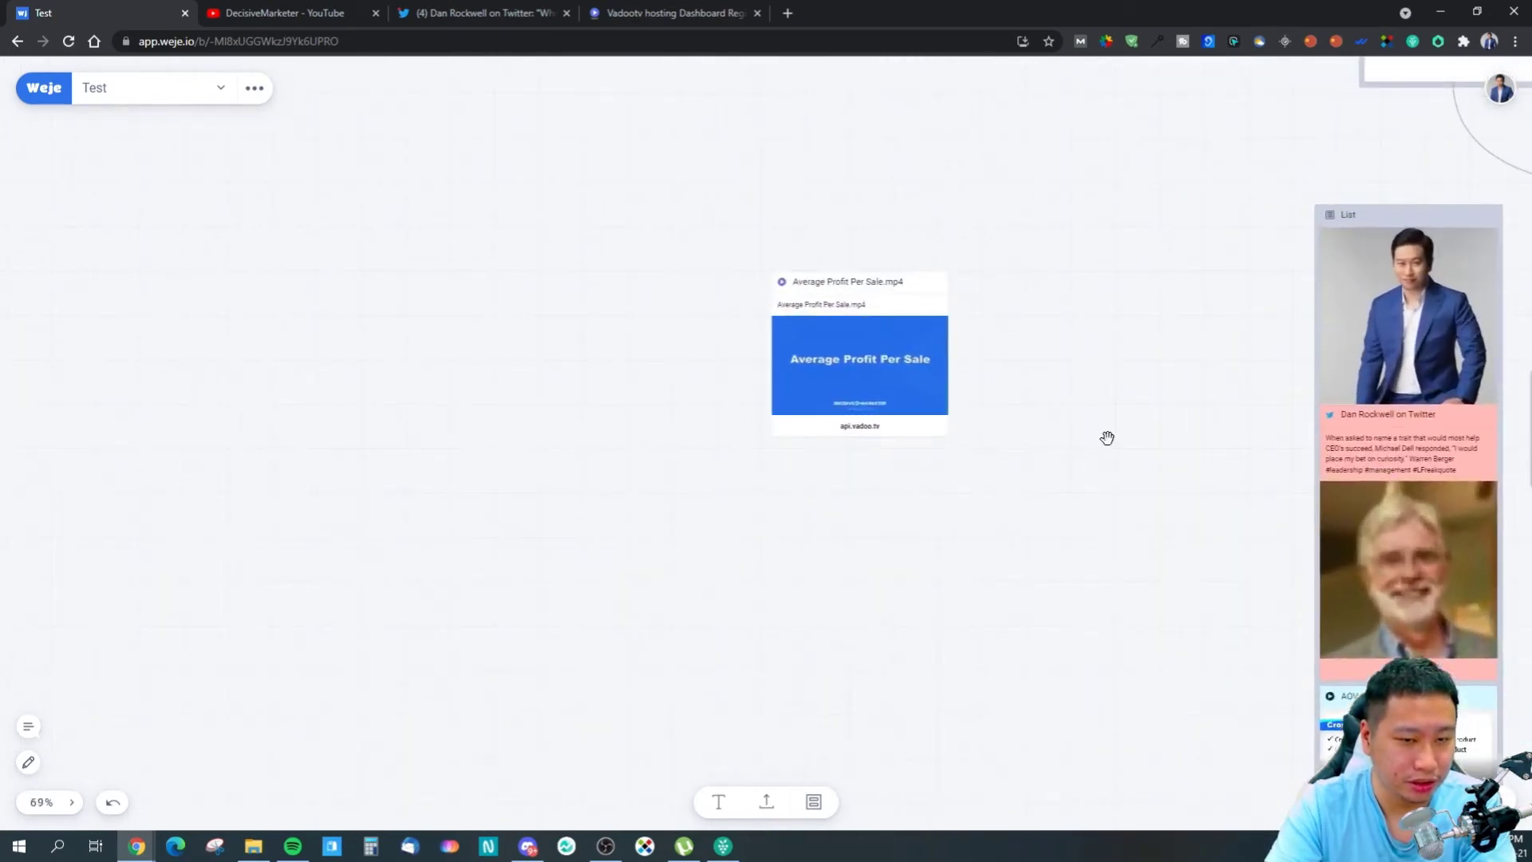
{"action": "left_click_drag", "start_coordinate": [1028, 413], "coordinate": [950, 421]}
{"action": "left_click_drag", "start_coordinate": [1027, 362], "coordinate": [864, 468]}
{"action": "left_click_drag", "start_coordinate": [902, 351], "coordinate": [800, 413]}
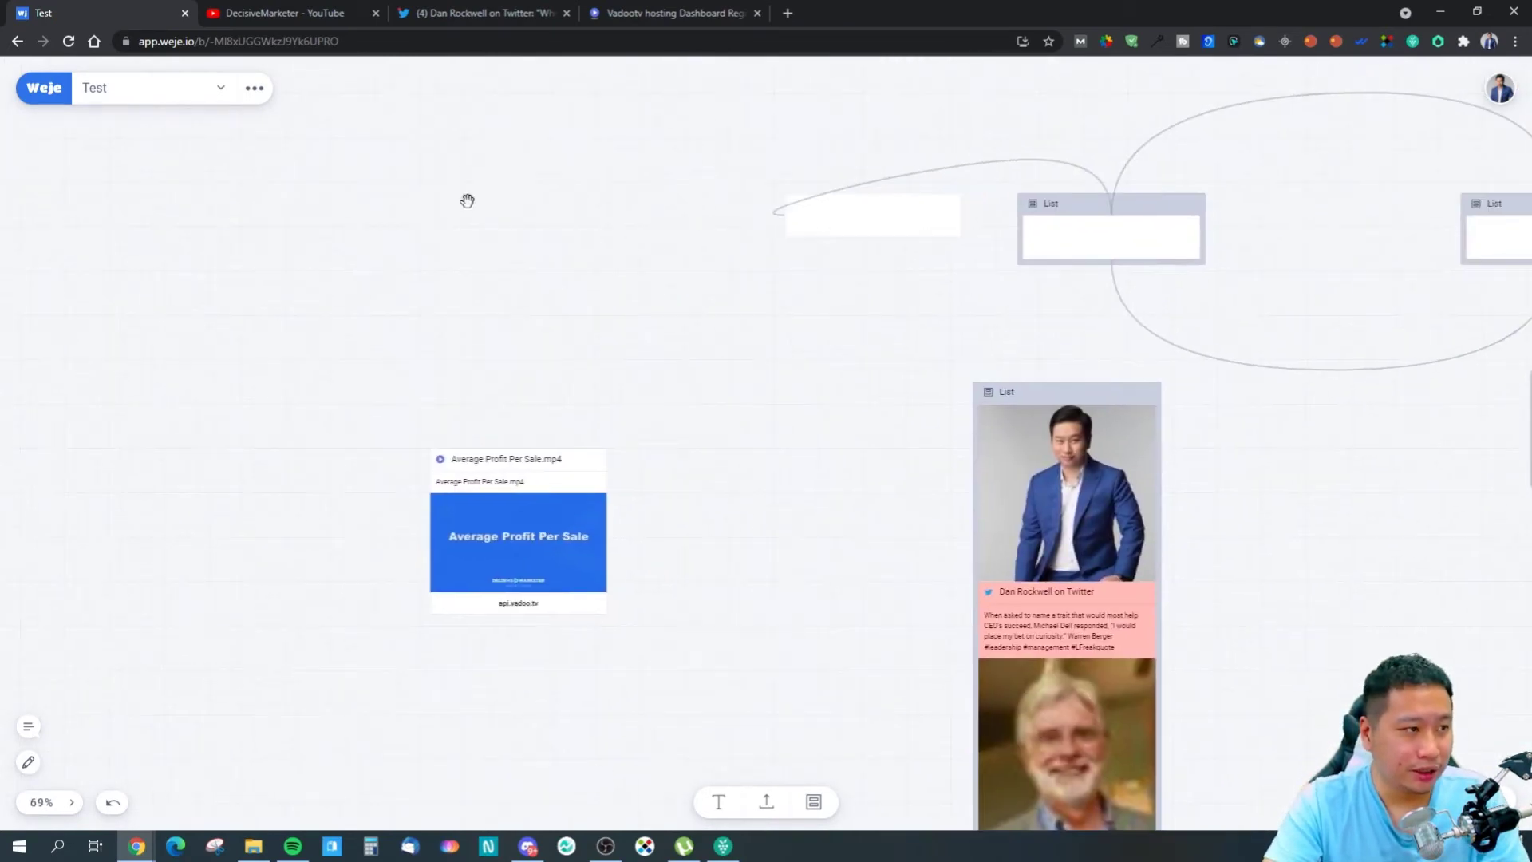
{"action": "left_click", "coordinate": [34, 730]}
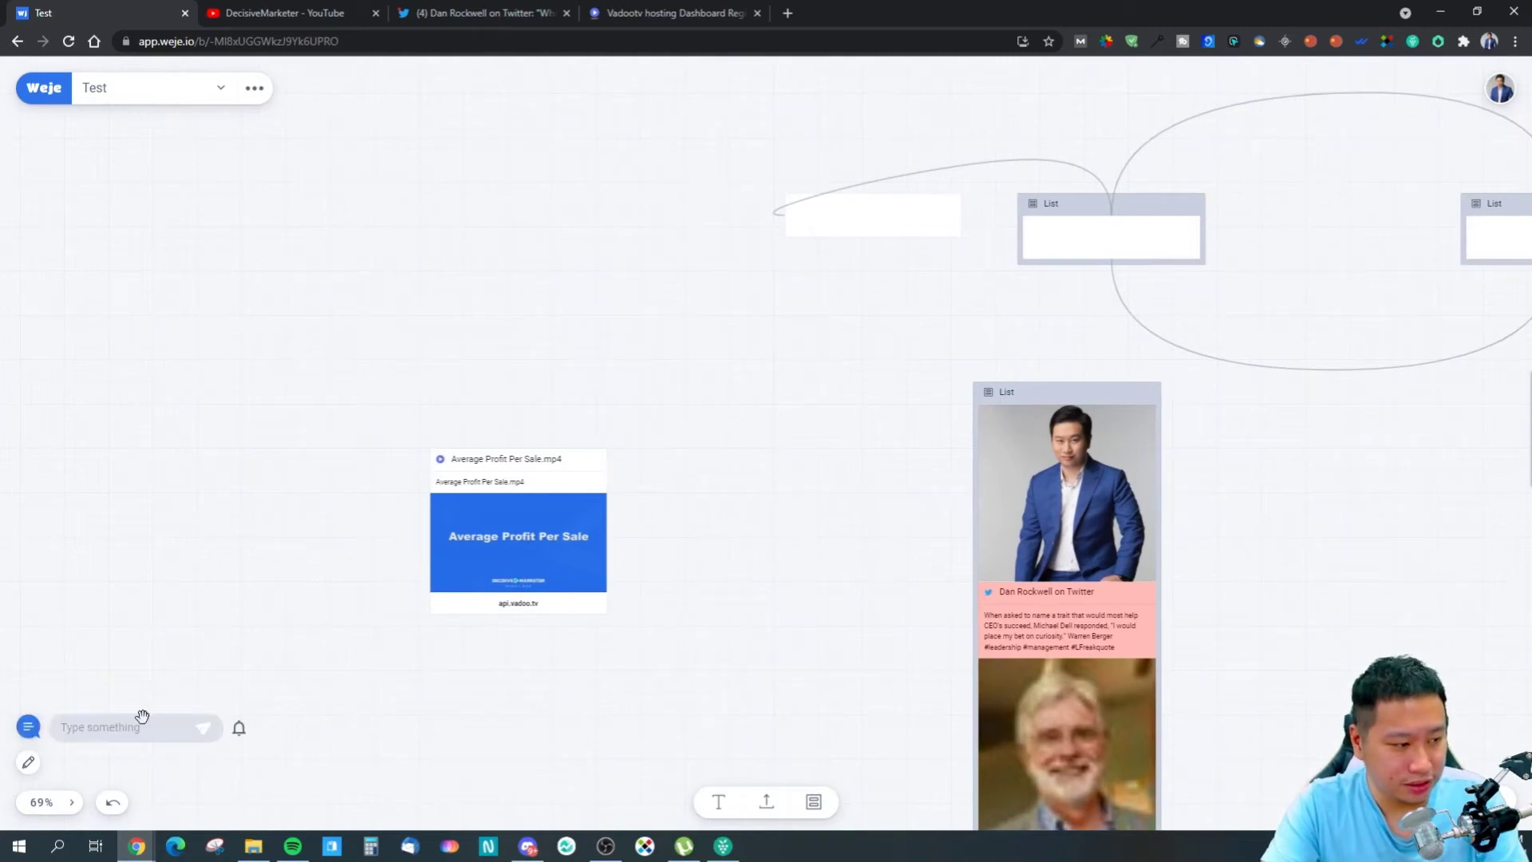
{"action": "type", "text": "Hello"}
{"action": "key", "text": "Return"}
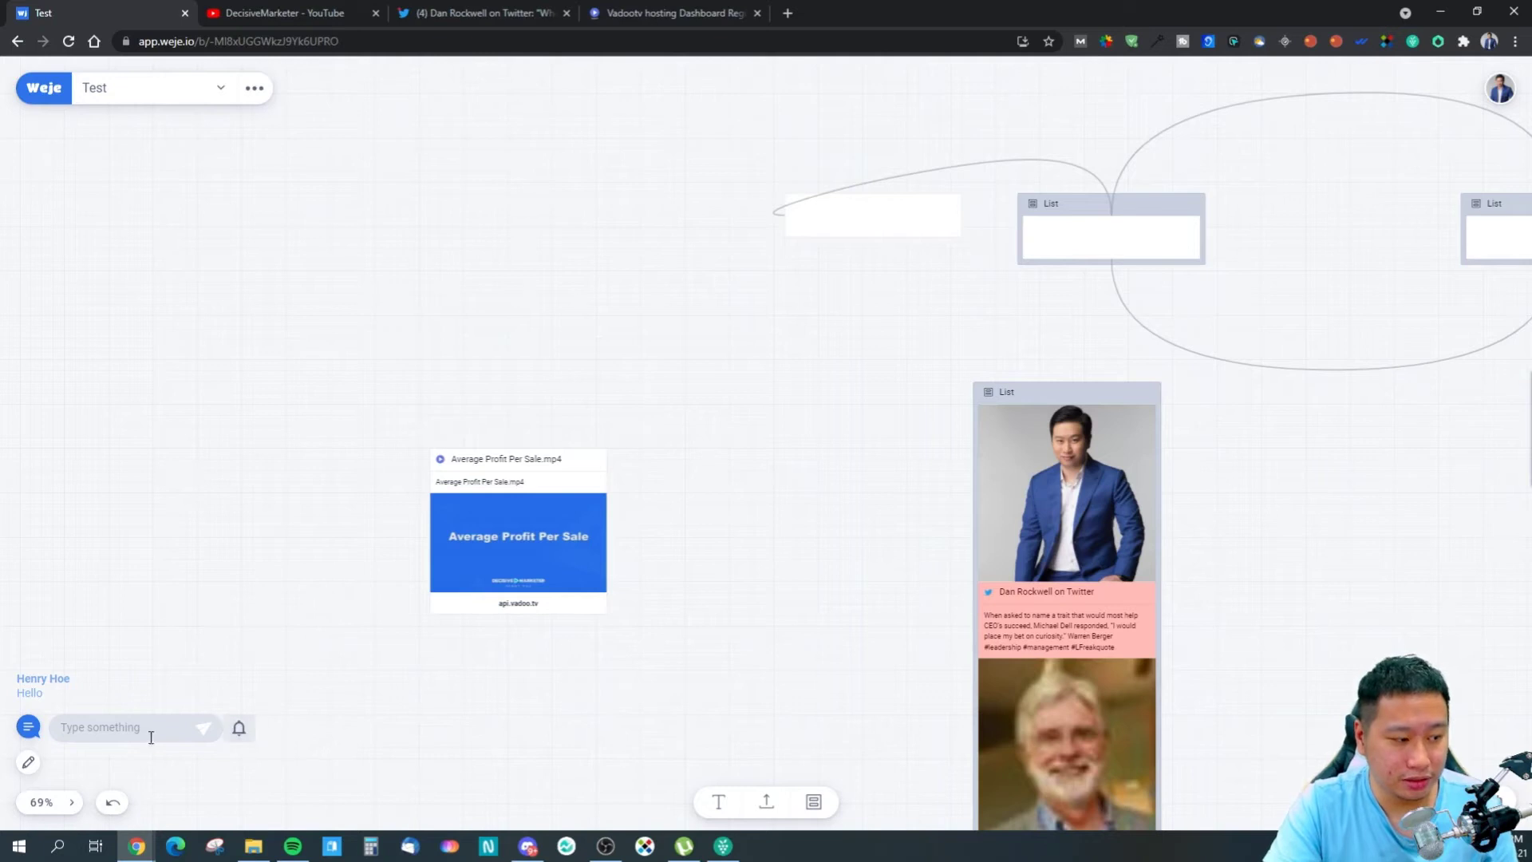
Draw looping freehand strokes above and beside the Average Profit Per Sale card with the pencil.
{"action": "left_click", "coordinate": [28, 762]}
{"action": "left_click_drag", "start_coordinate": [426, 308], "coordinate": [539, 377]}
{"action": "left_click_drag", "start_coordinate": [663, 291], "coordinate": [690, 296]}
{"action": "left_click_drag", "start_coordinate": [749, 395], "coordinate": [758, 456]}
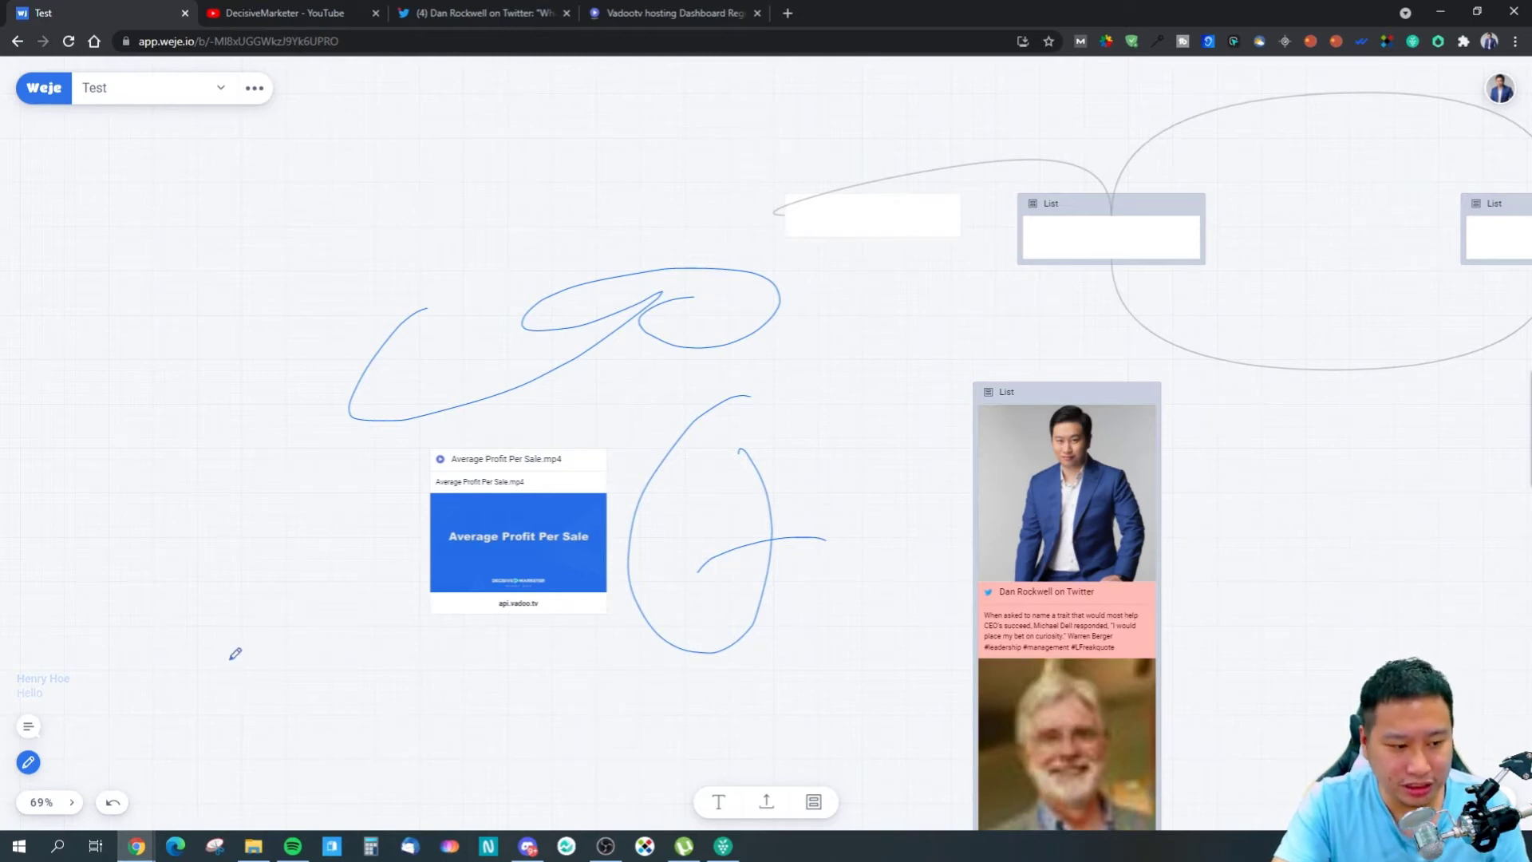
{"action": "left_click", "coordinate": [29, 763]}
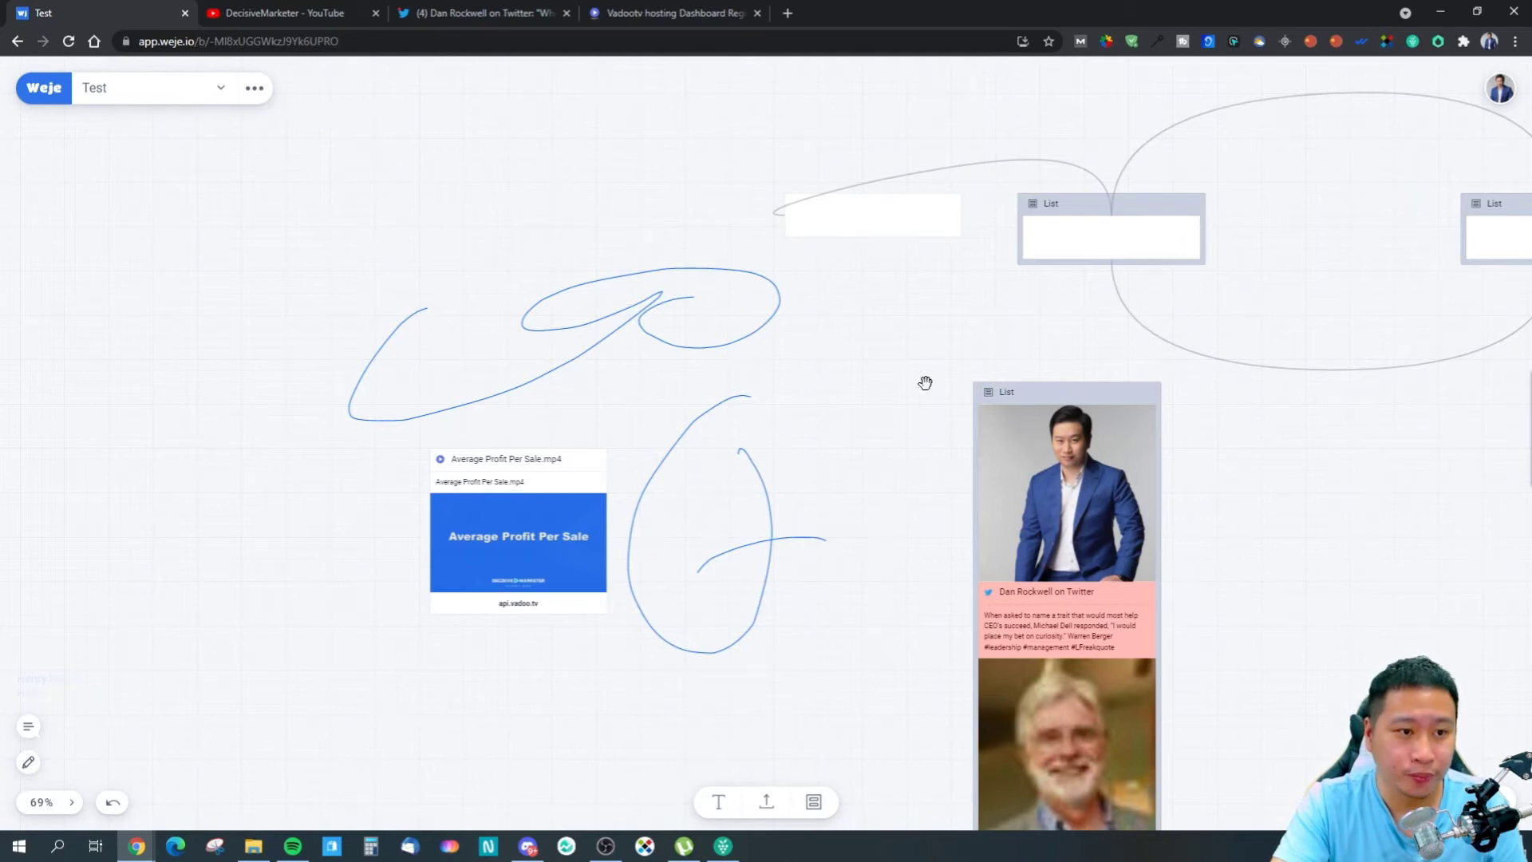
Undo the freehand strokes around the Average Profit Per Sale card.
{"action": "scroll", "coordinate": [924, 383], "scroll_direction": "right", "scroll_amount": 5}
{"action": "key", "text": "ctrl+z"}
{"action": "key", "text": "ctrl+z"}
{"action": "key", "text": "ctrl+z"}
{"action": "key", "text": "ctrl+z"}
{"action": "scroll", "coordinate": [1039, 537], "scroll_direction": "down", "scroll_amount": 3}
{"action": "scroll", "coordinate": [1039, 537], "scroll_direction": "right", "scroll_amount": 3}
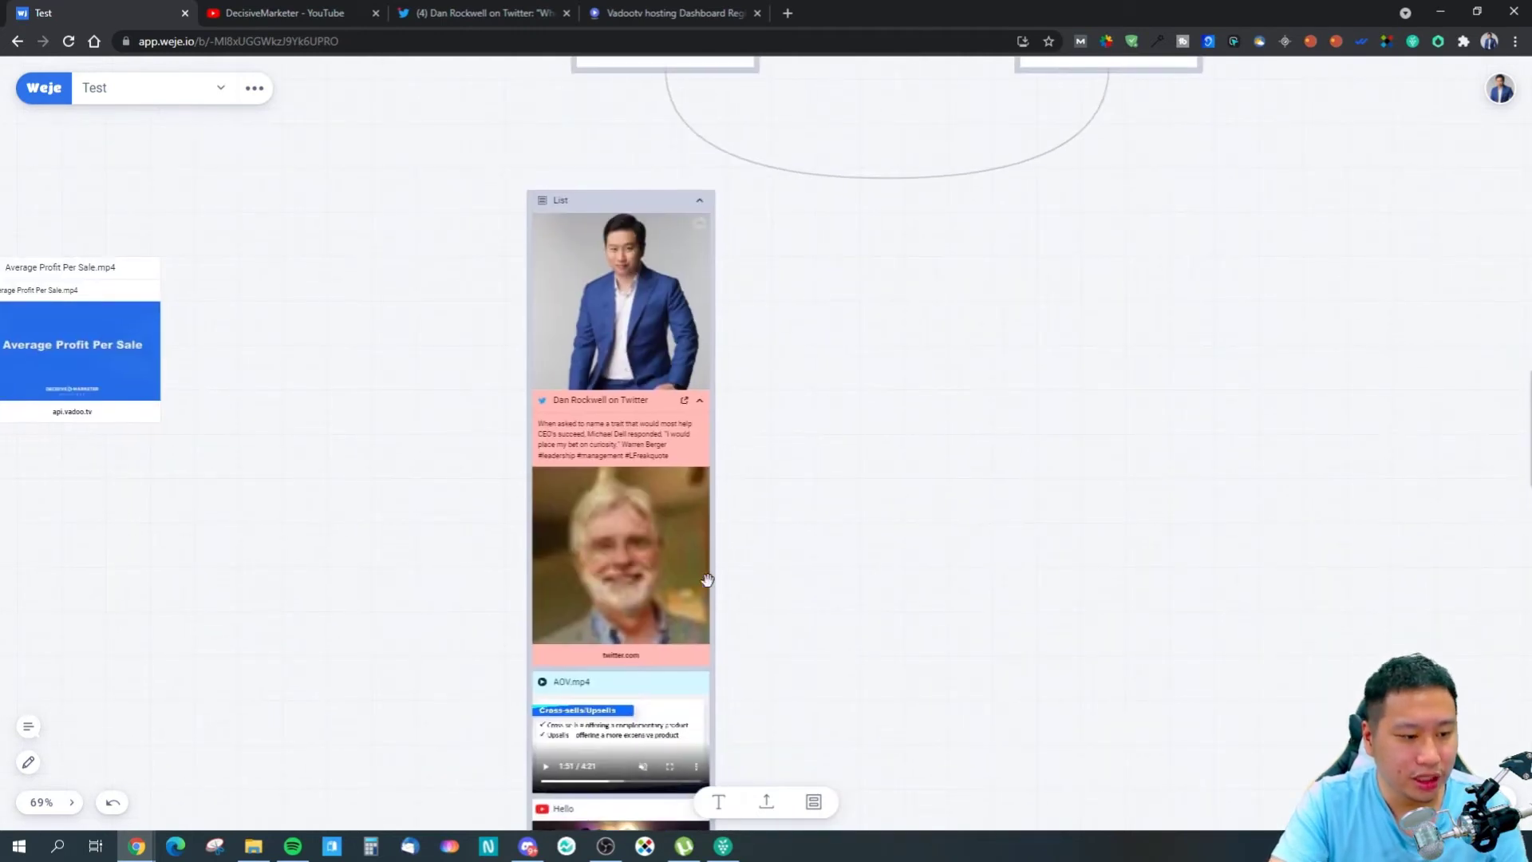
{"action": "scroll", "coordinate": [469, 479], "scroll_direction": "left", "scroll_amount": 3}
{"action": "scroll", "coordinate": [620, 524], "scroll_direction": "up", "scroll_amount": 3}
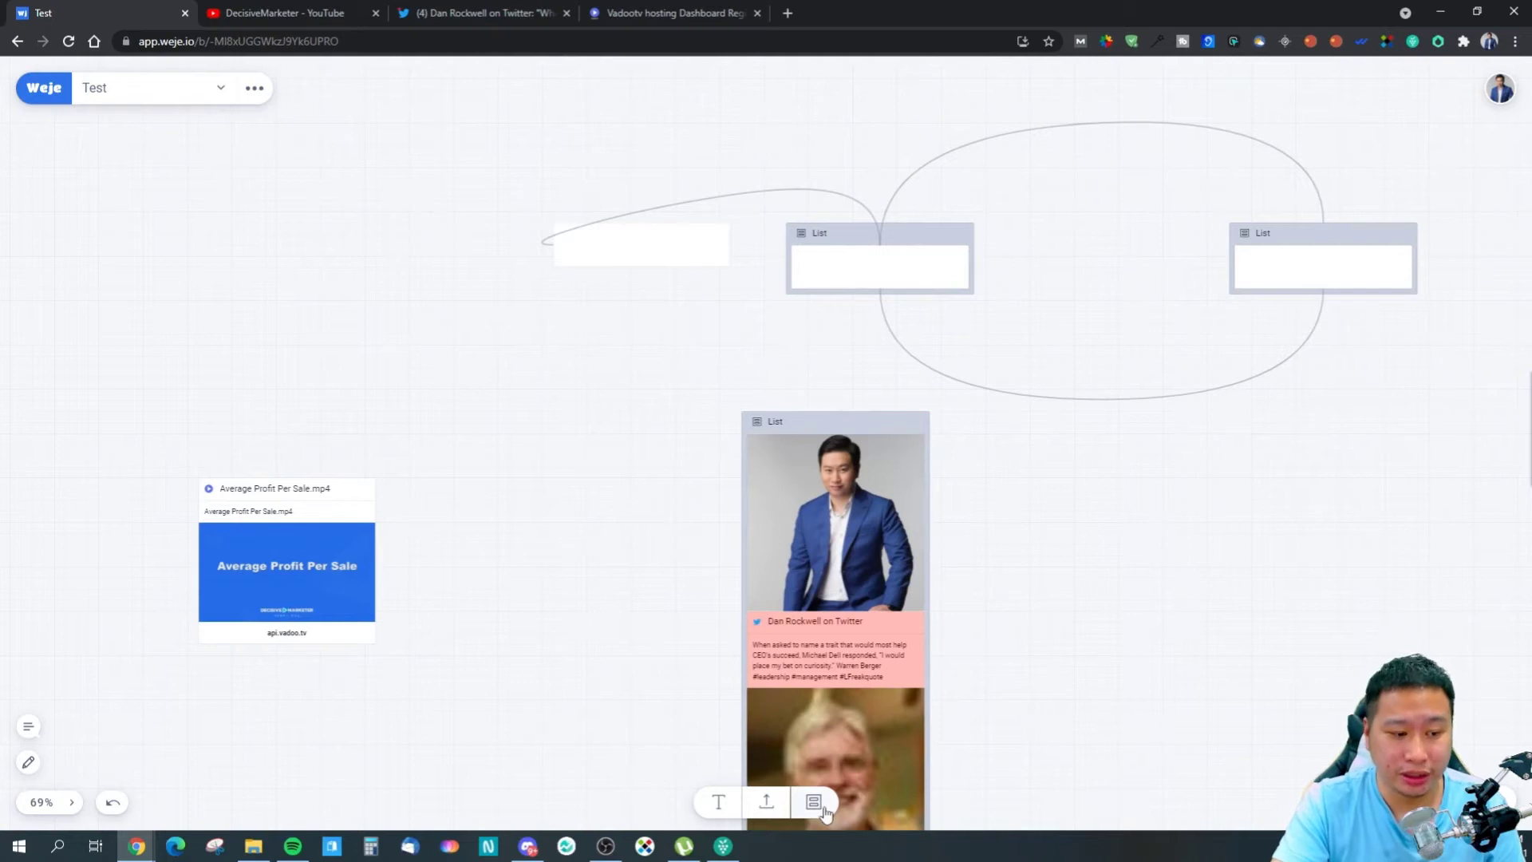
Open the Test board's sharing settings and turn Public access on and off again.
{"action": "left_click_drag", "start_coordinate": [203, 261], "coordinate": [206, 273]}
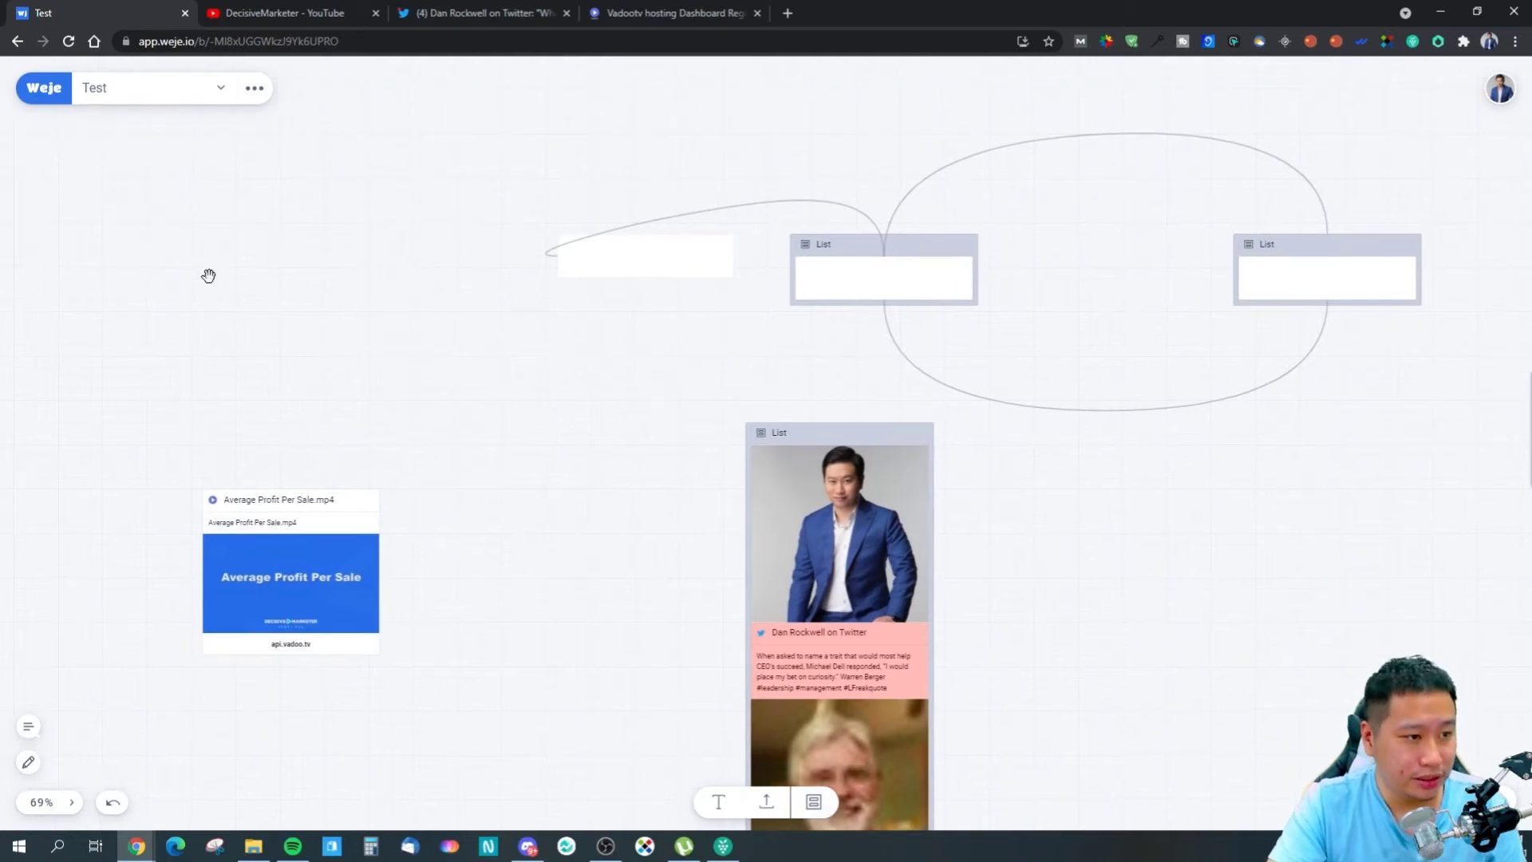
{"action": "left_click", "coordinate": [254, 87]}
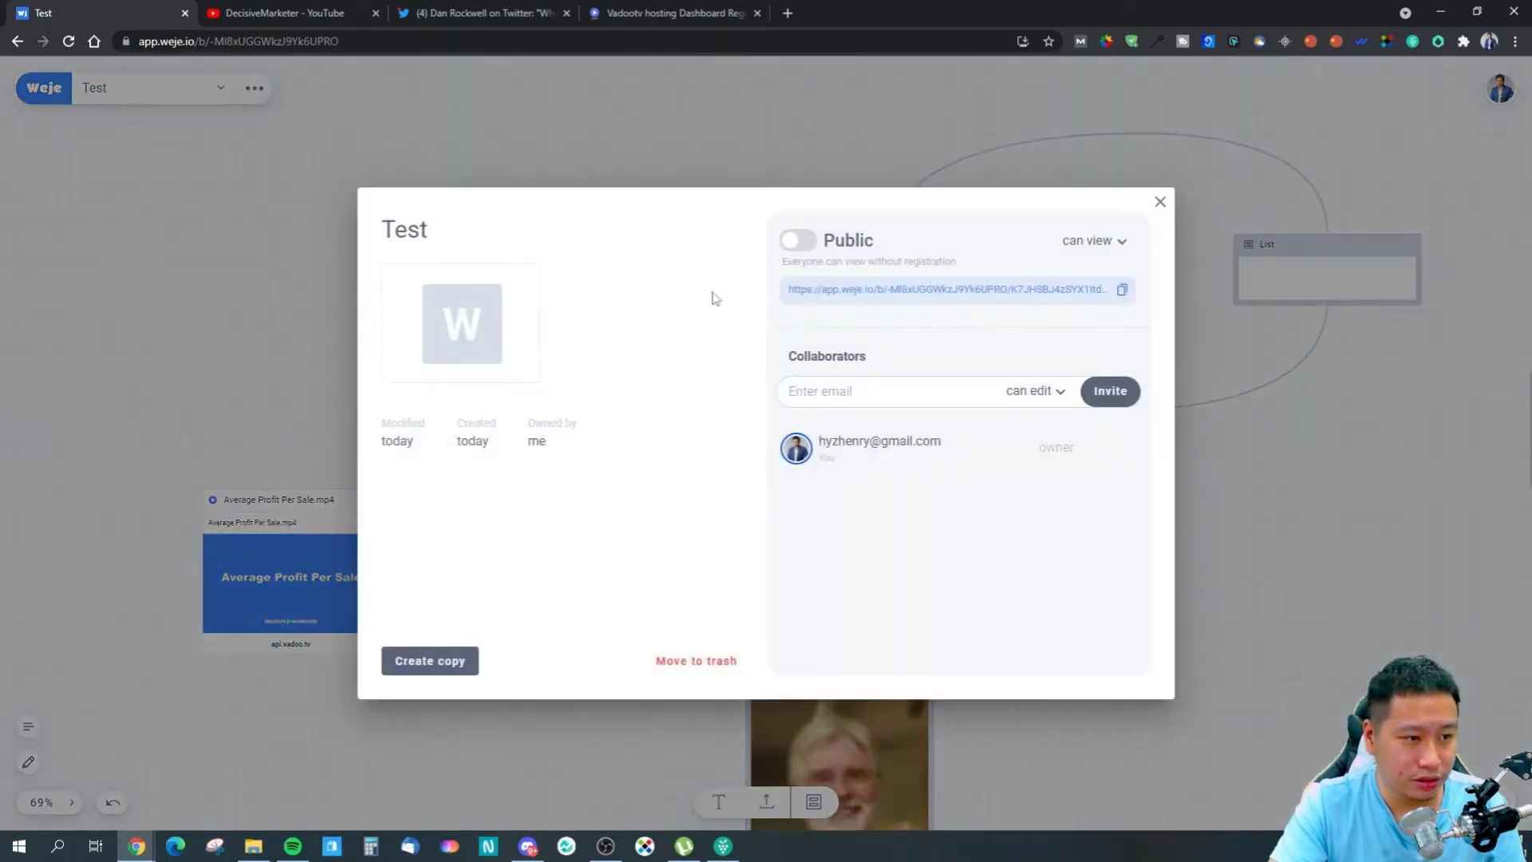
{"action": "left_click", "coordinate": [797, 241]}
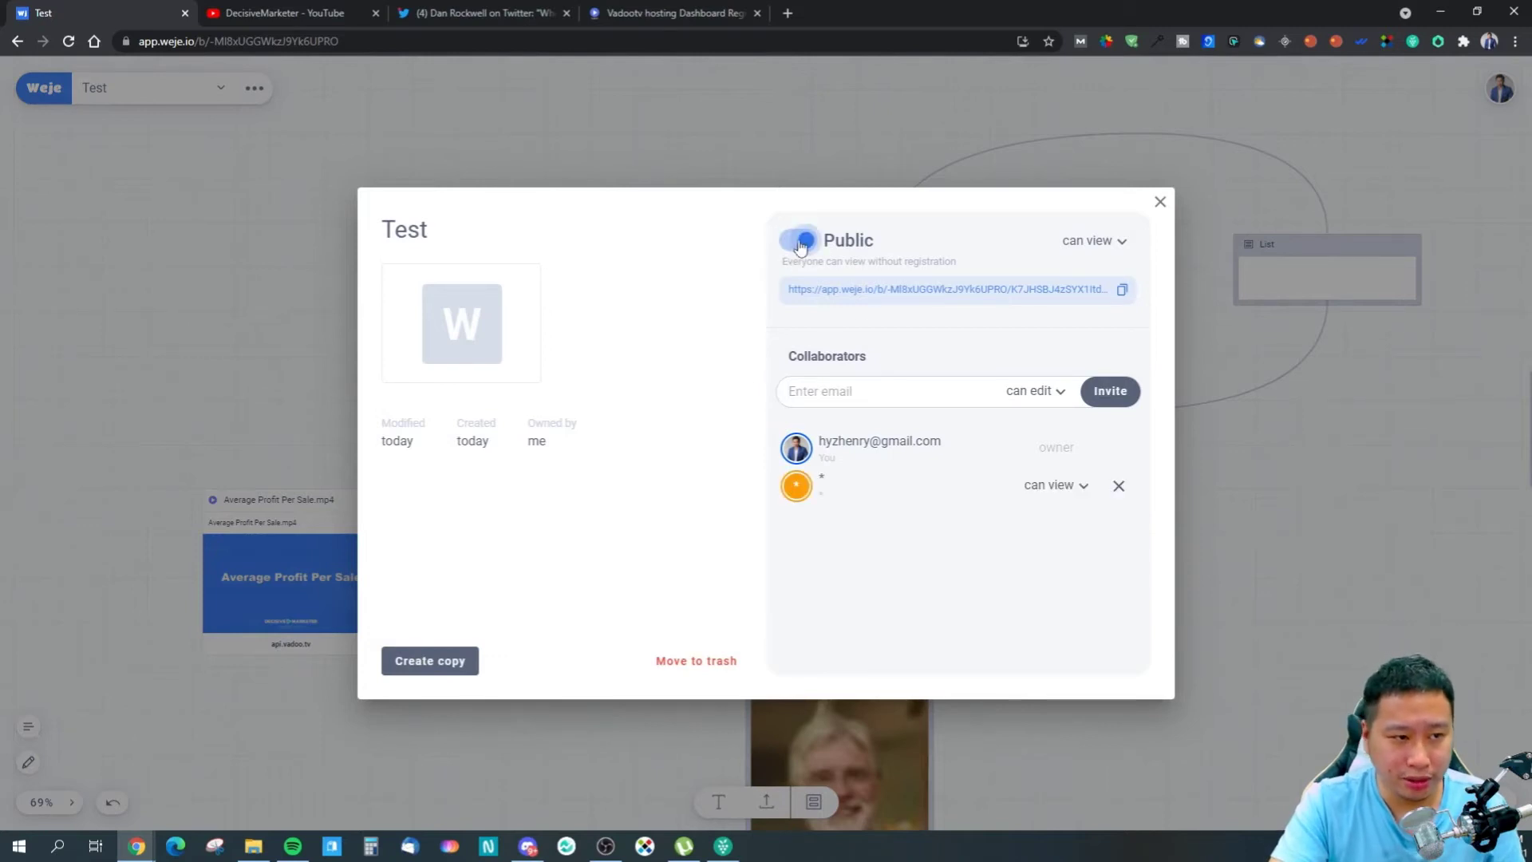
{"action": "left_click", "coordinate": [800, 242]}
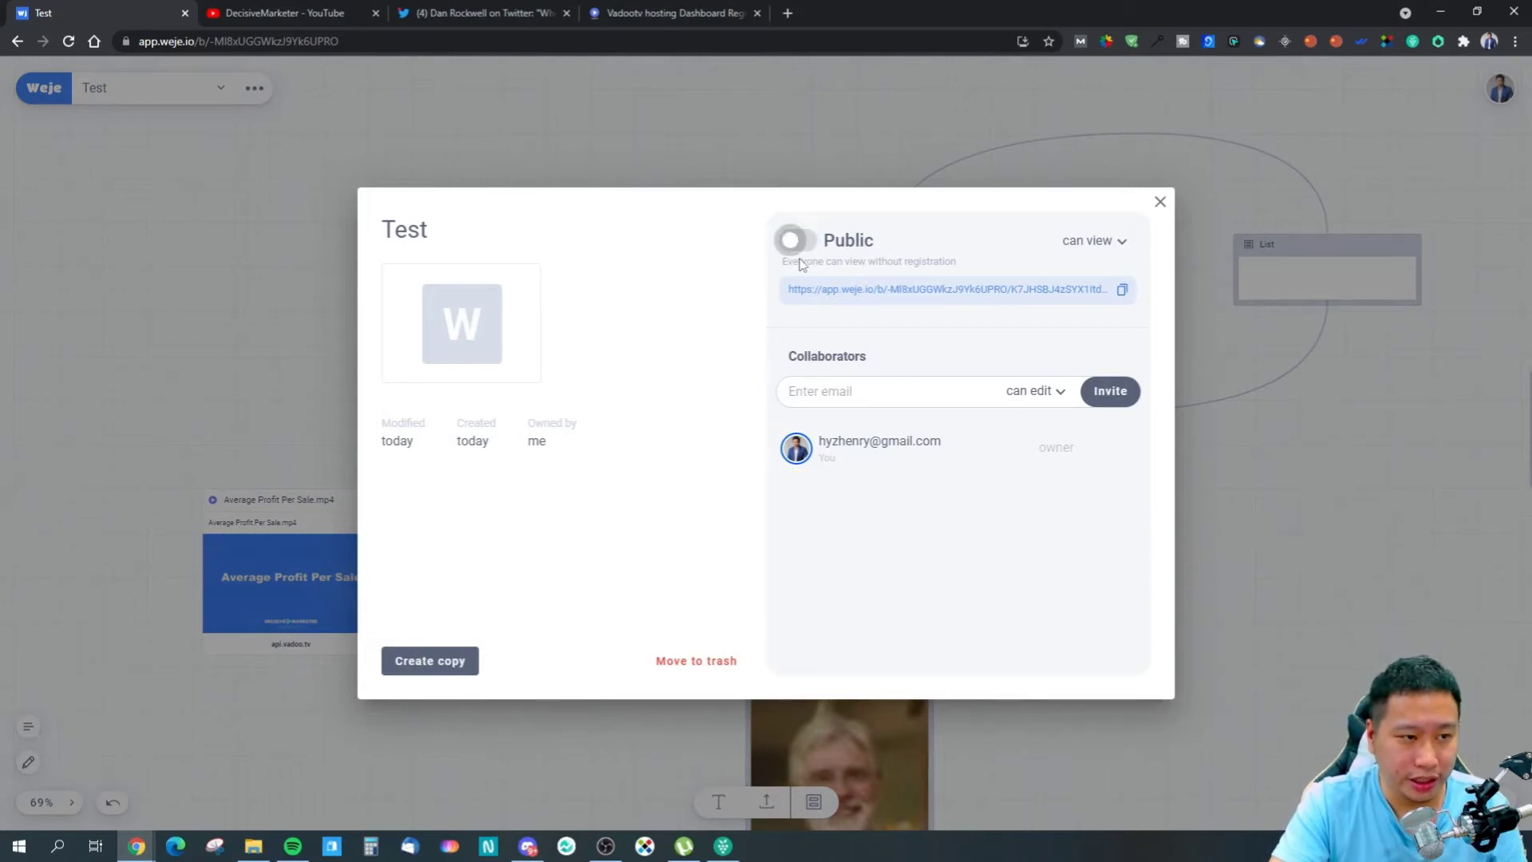
Copy the board's sharing link and check the permission options for invited collaborators before closing the settings.
{"action": "left_click", "coordinate": [1121, 294]}
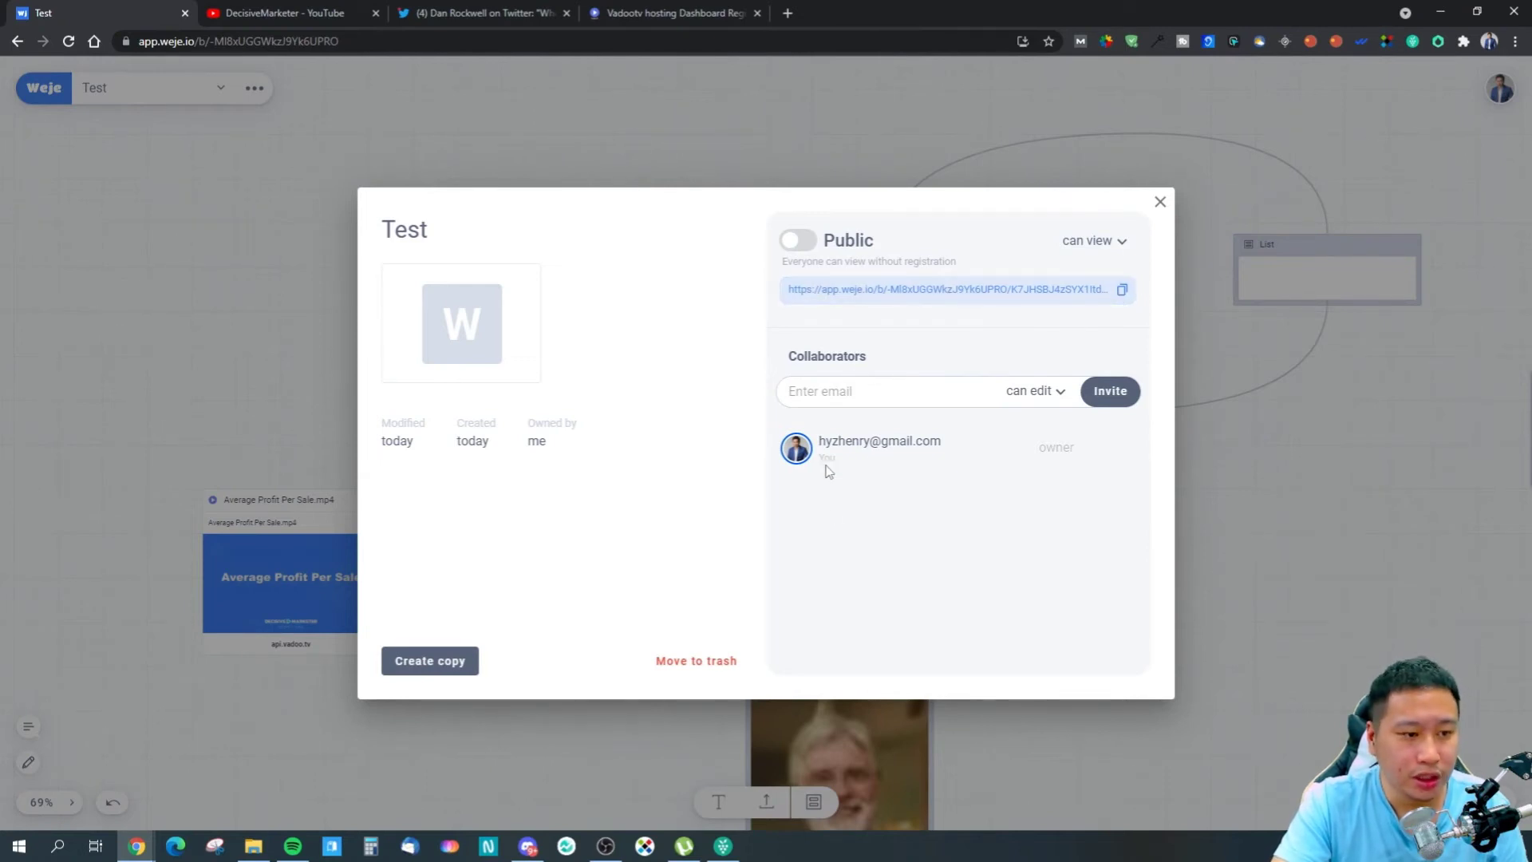
{"action": "left_click", "coordinate": [1028, 391]}
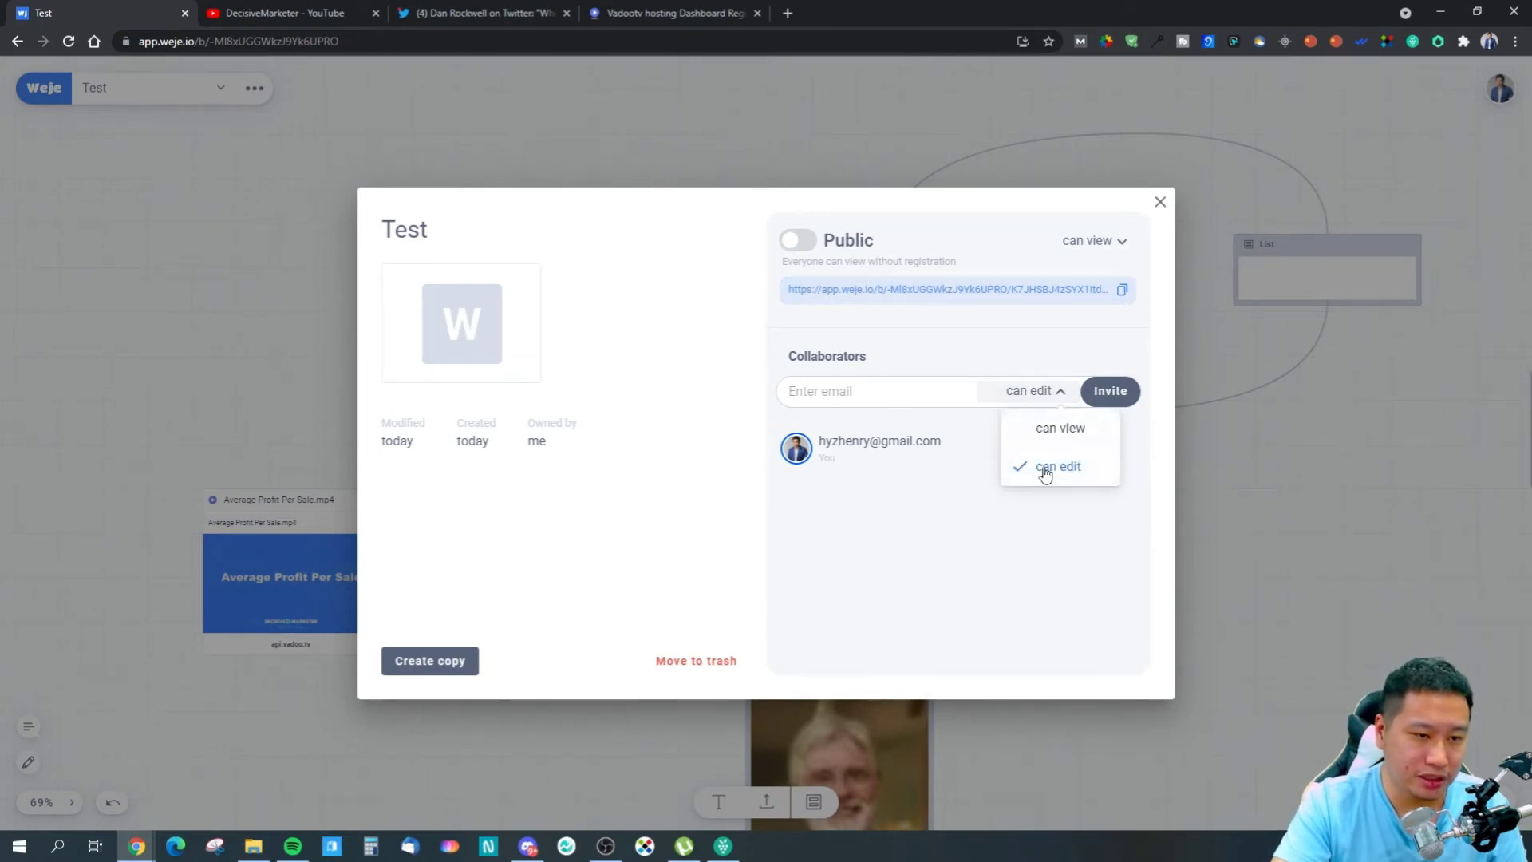
{"action": "left_click", "coordinate": [940, 559]}
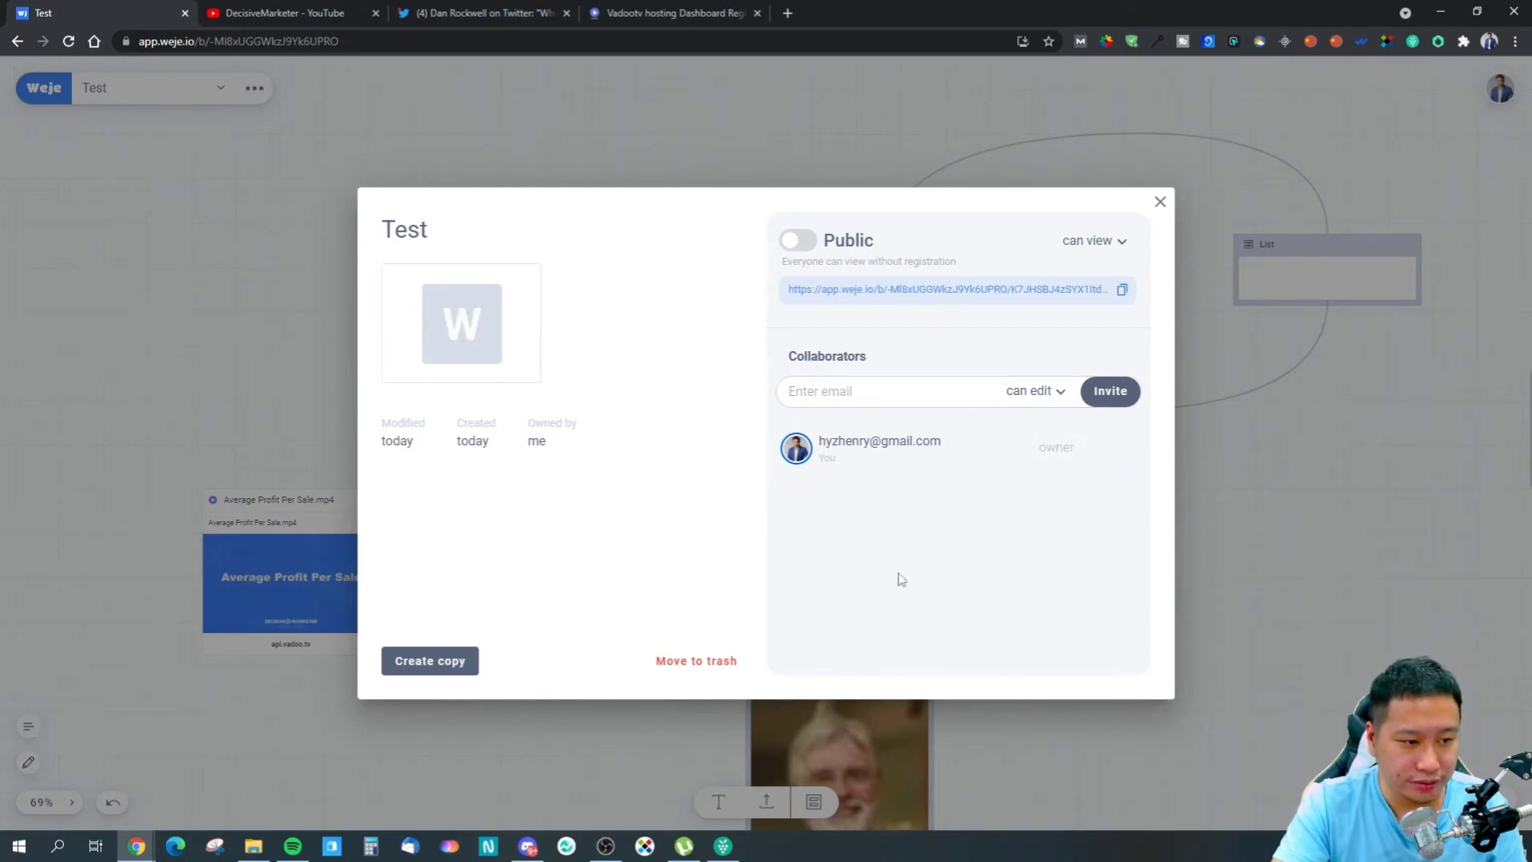
{"action": "left_click", "coordinate": [1160, 202]}
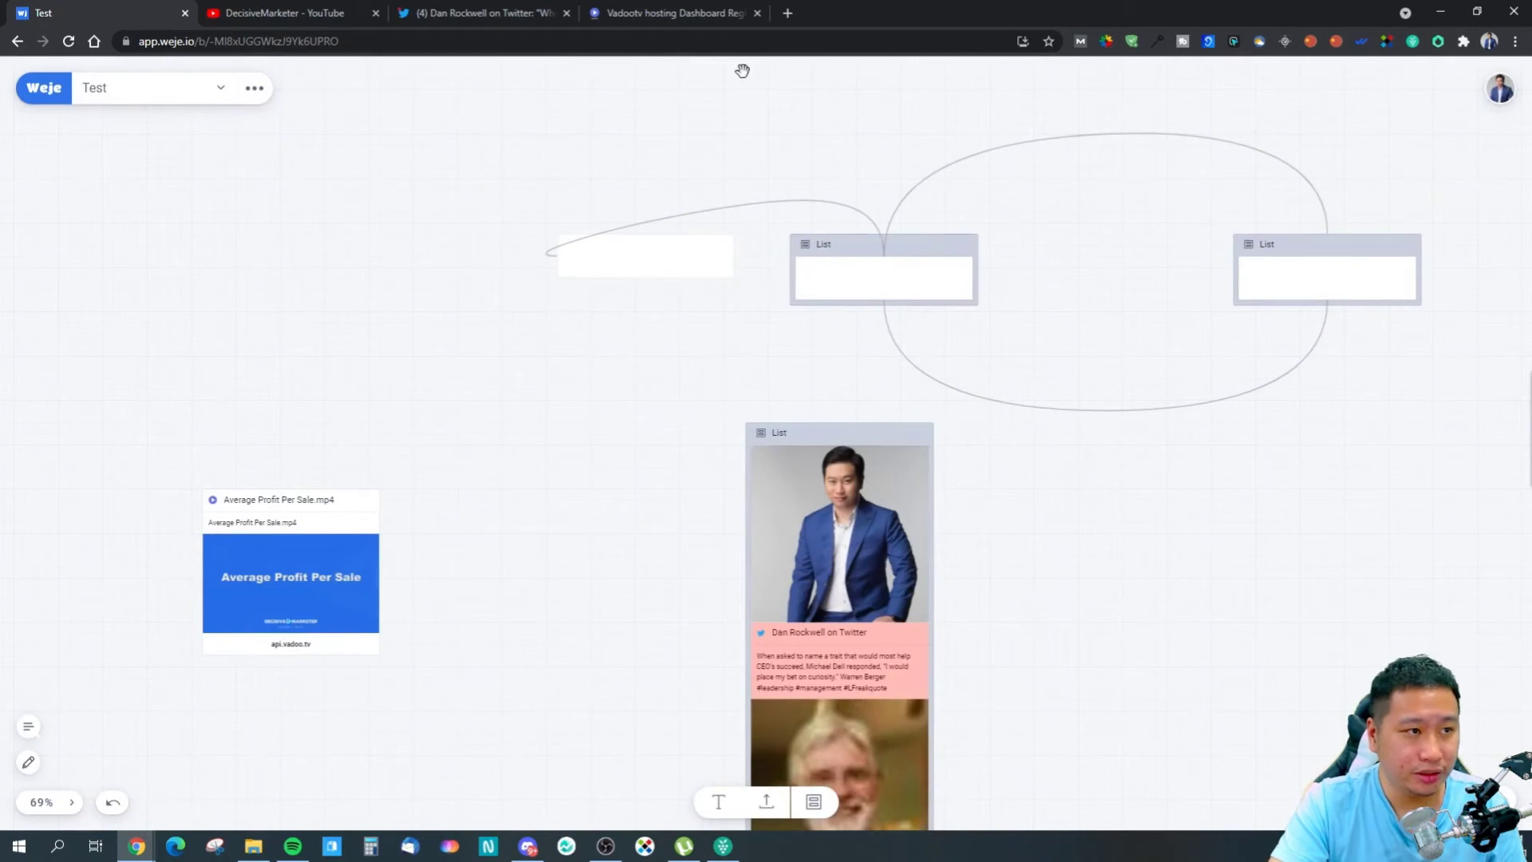
Open the Weje knowledge base at weje.io/knowledgebase in a new browser tab.
{"action": "left_click", "coordinate": [787, 12]}
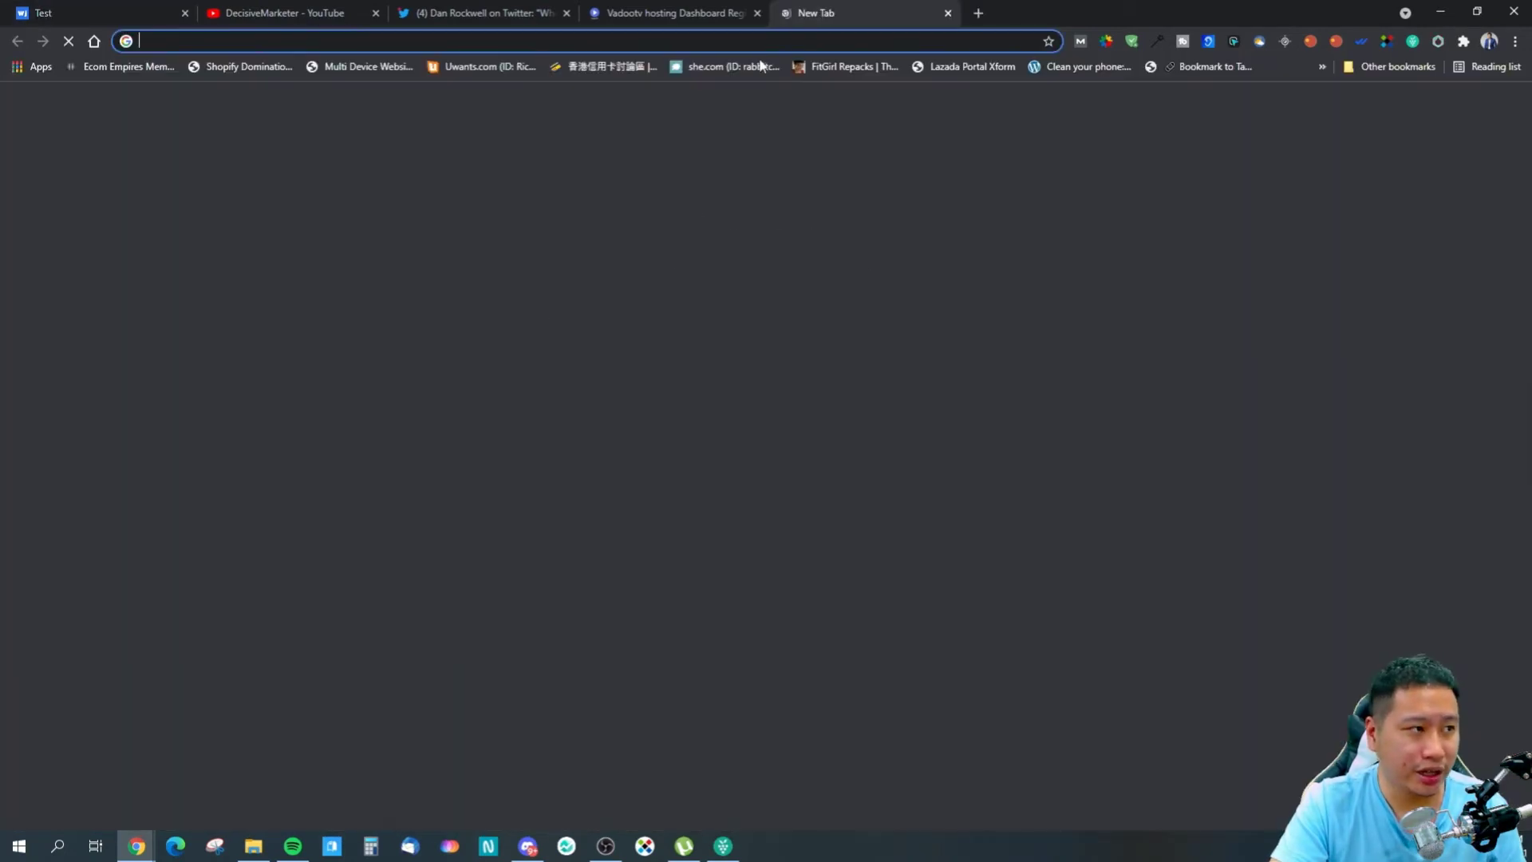
{"action": "left_click", "coordinate": [93, 41]}
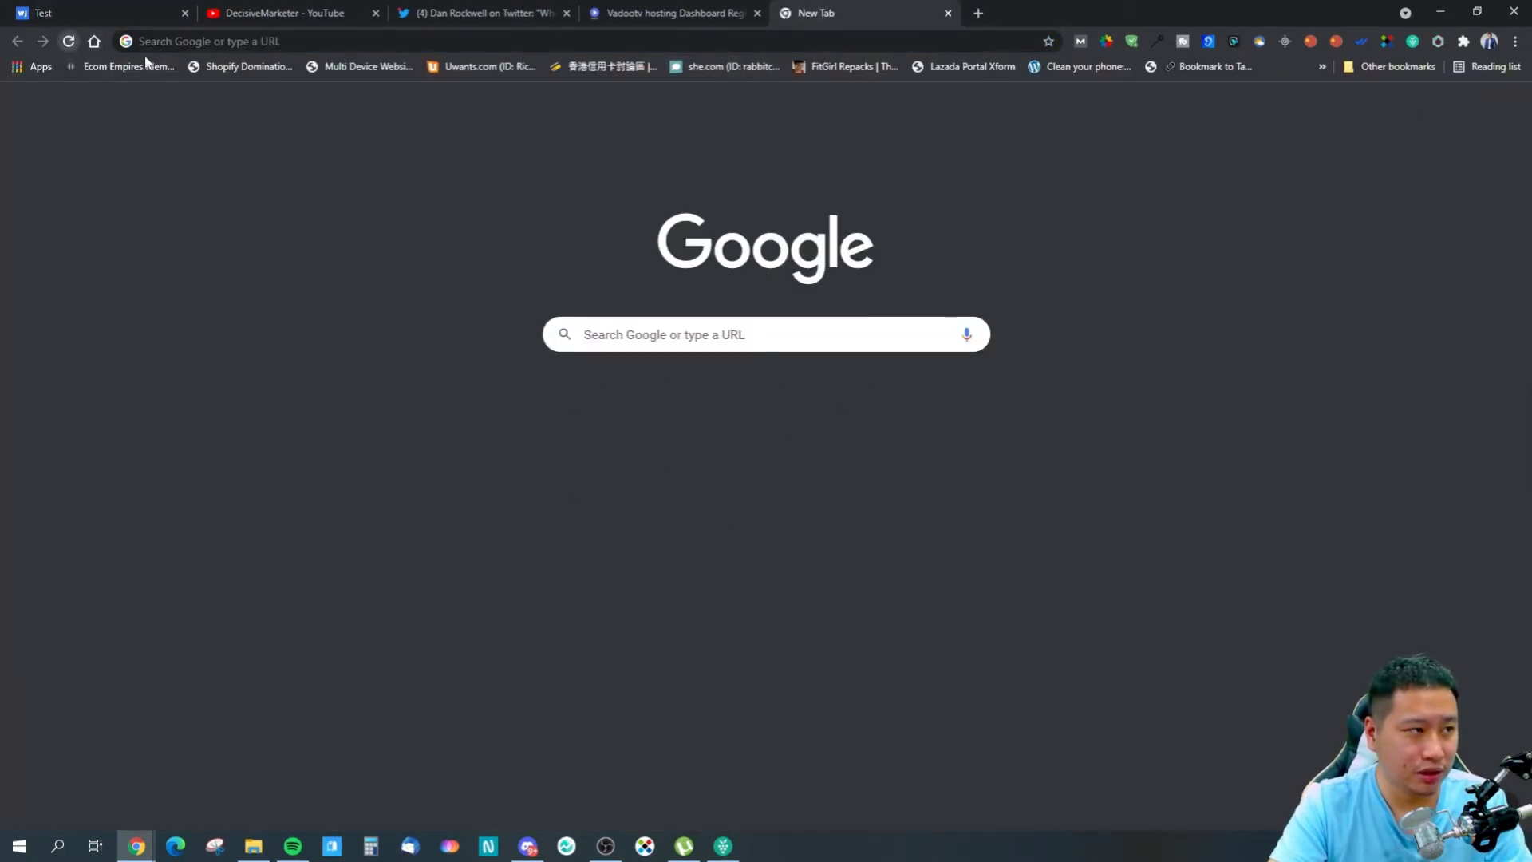
{"action": "type", "text": "we"}
{"action": "type", "text": "bjet"}
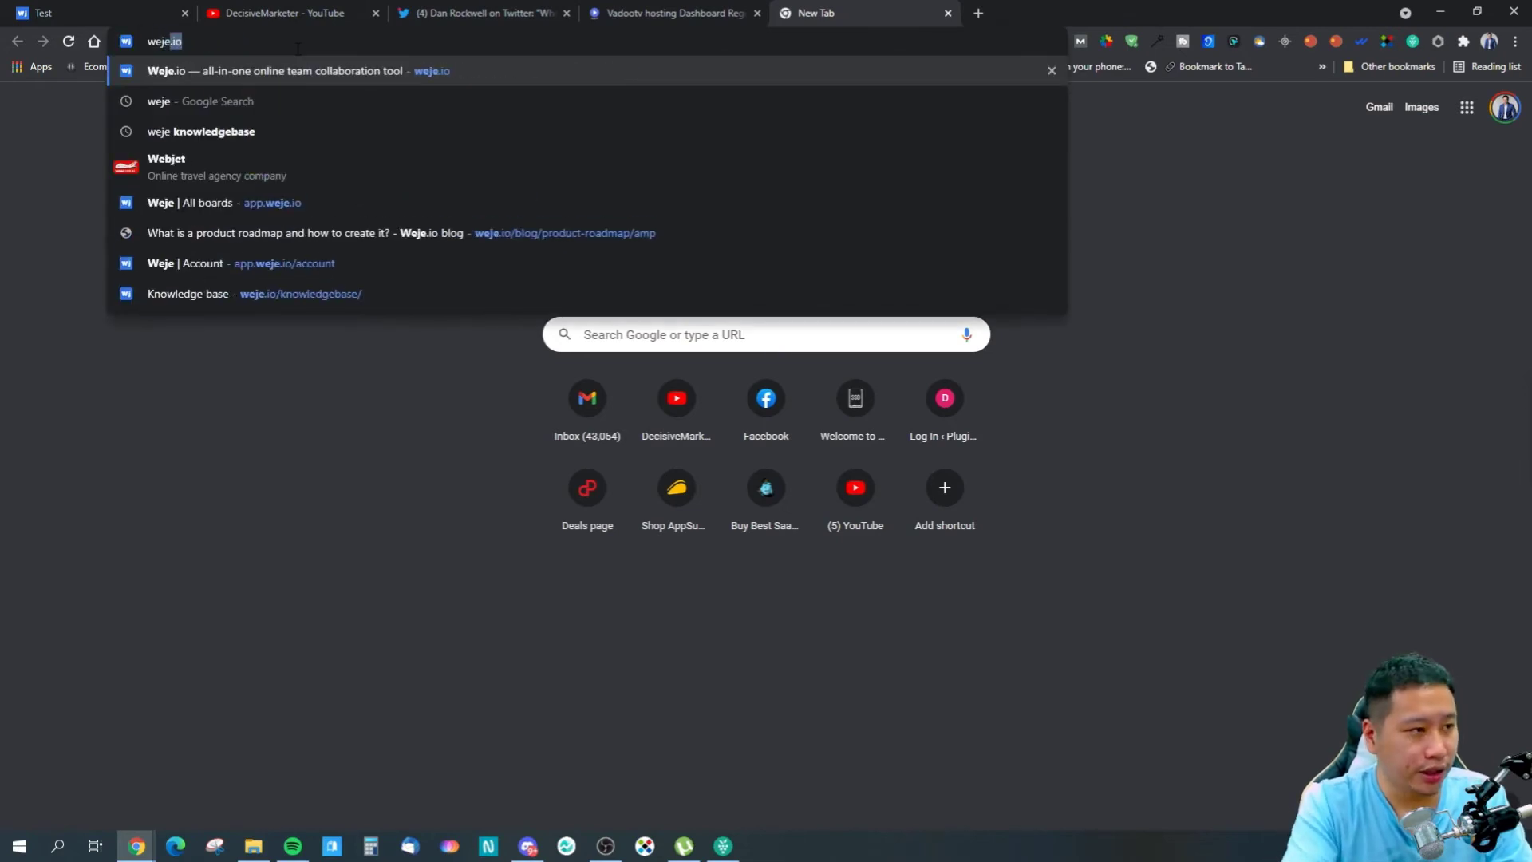
{"action": "key", "text": "Down"}
{"action": "key", "text": "Down"}
{"action": "key", "text": "Down"}
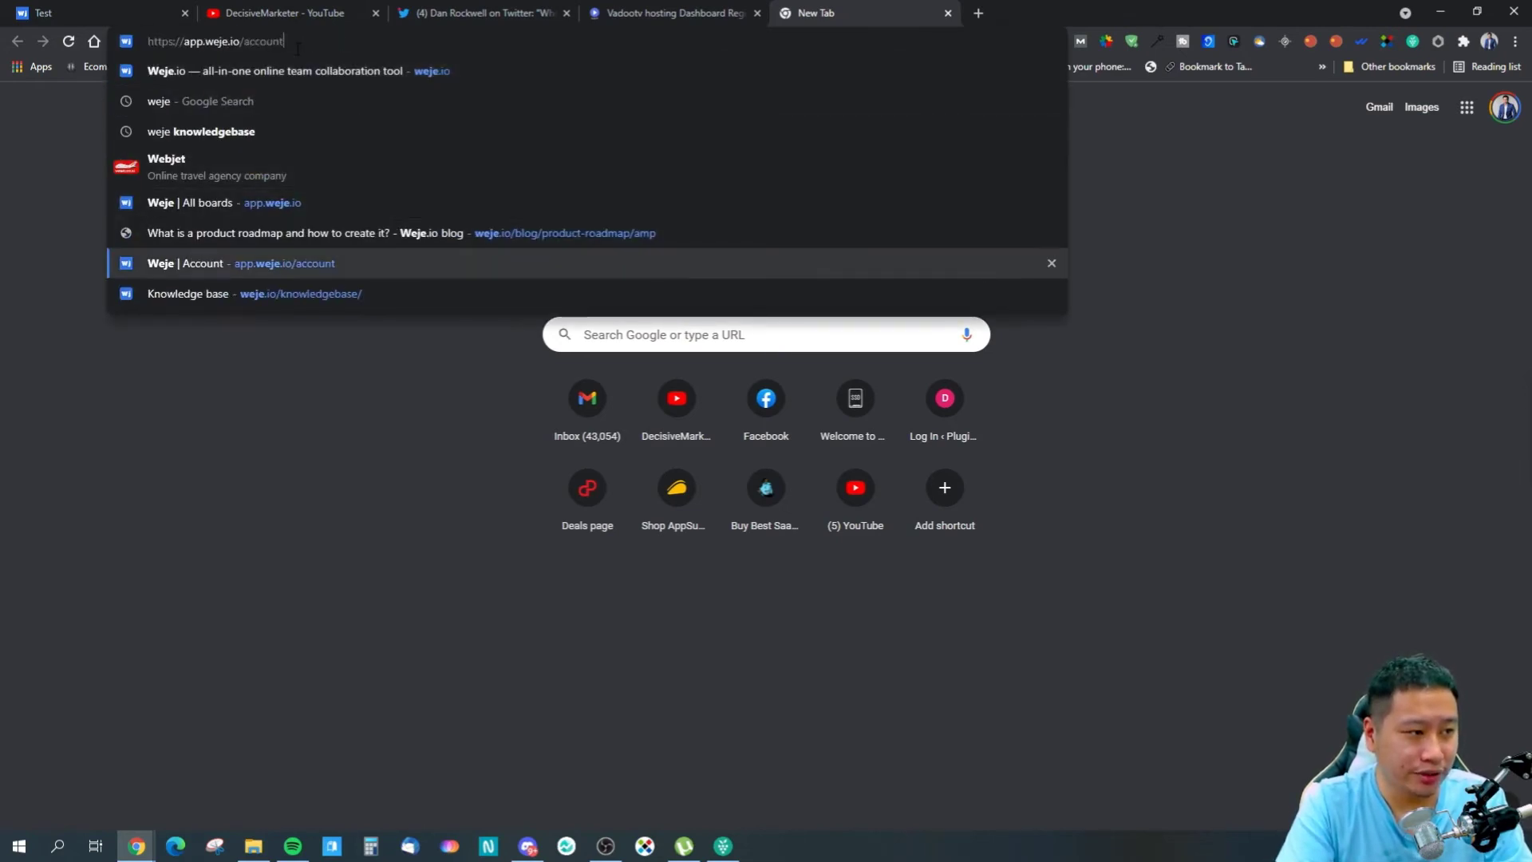
{"action": "key", "text": "Down"}
{"action": "key", "text": "Return"}
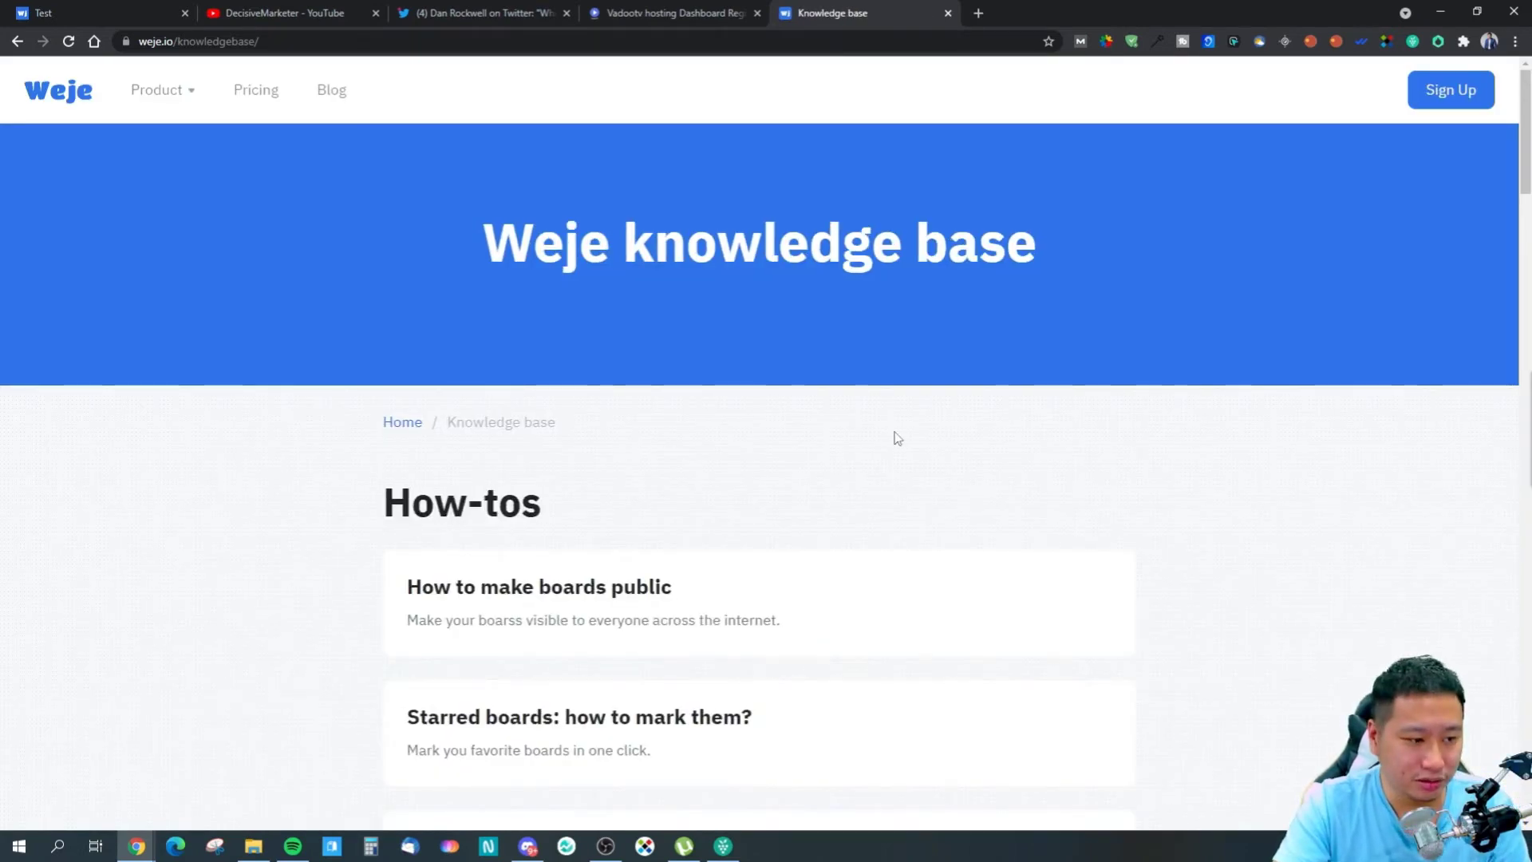
Examine the how-to articles listed in the Weje knowledge base, down to the Team collaboration section.
{"action": "scroll", "coordinate": [896, 438], "scroll_direction": "down", "scroll_amount": 6}
{"action": "scroll", "coordinate": [1266, 527], "scroll_direction": "down", "scroll_amount": 5}
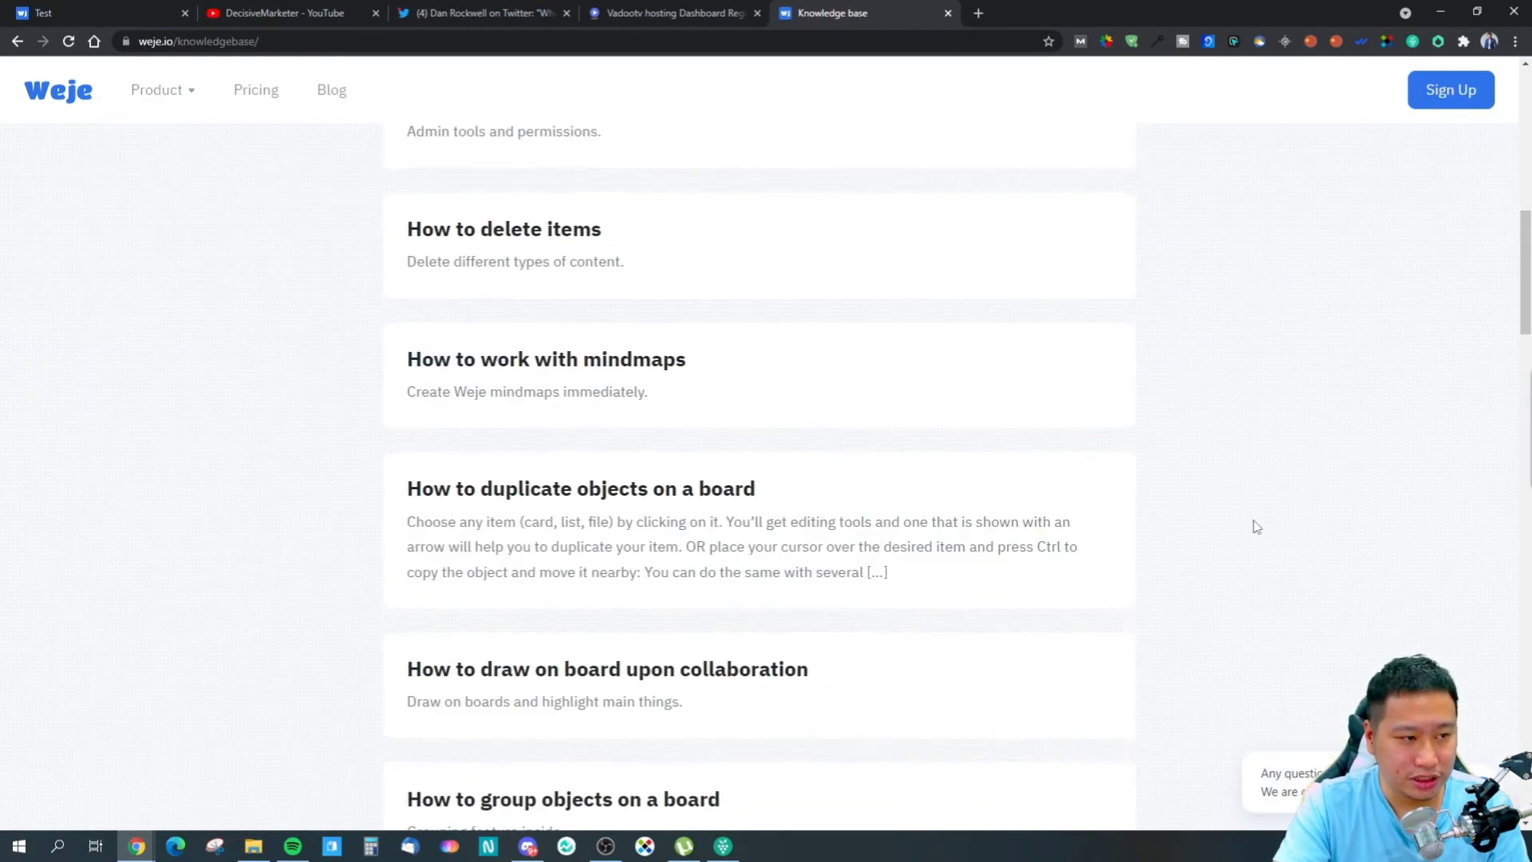
{"action": "scroll", "coordinate": [1256, 527], "scroll_direction": "down", "scroll_amount": 4}
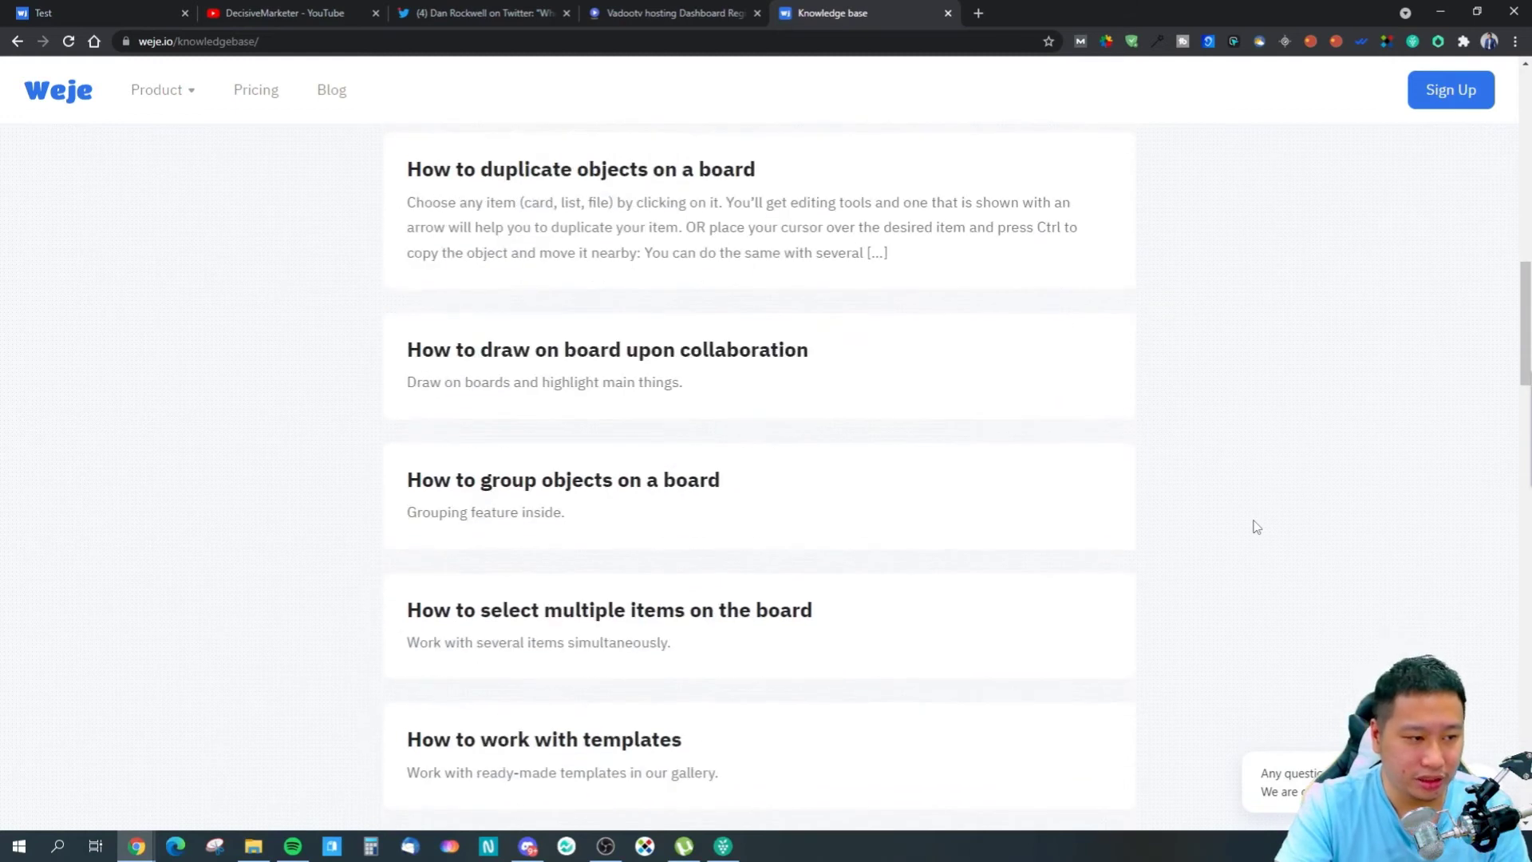
{"action": "scroll", "coordinate": [1257, 527], "scroll_direction": "down", "scroll_amount": 3}
{"action": "scroll", "coordinate": [1257, 526], "scroll_direction": "down", "scroll_amount": 2}
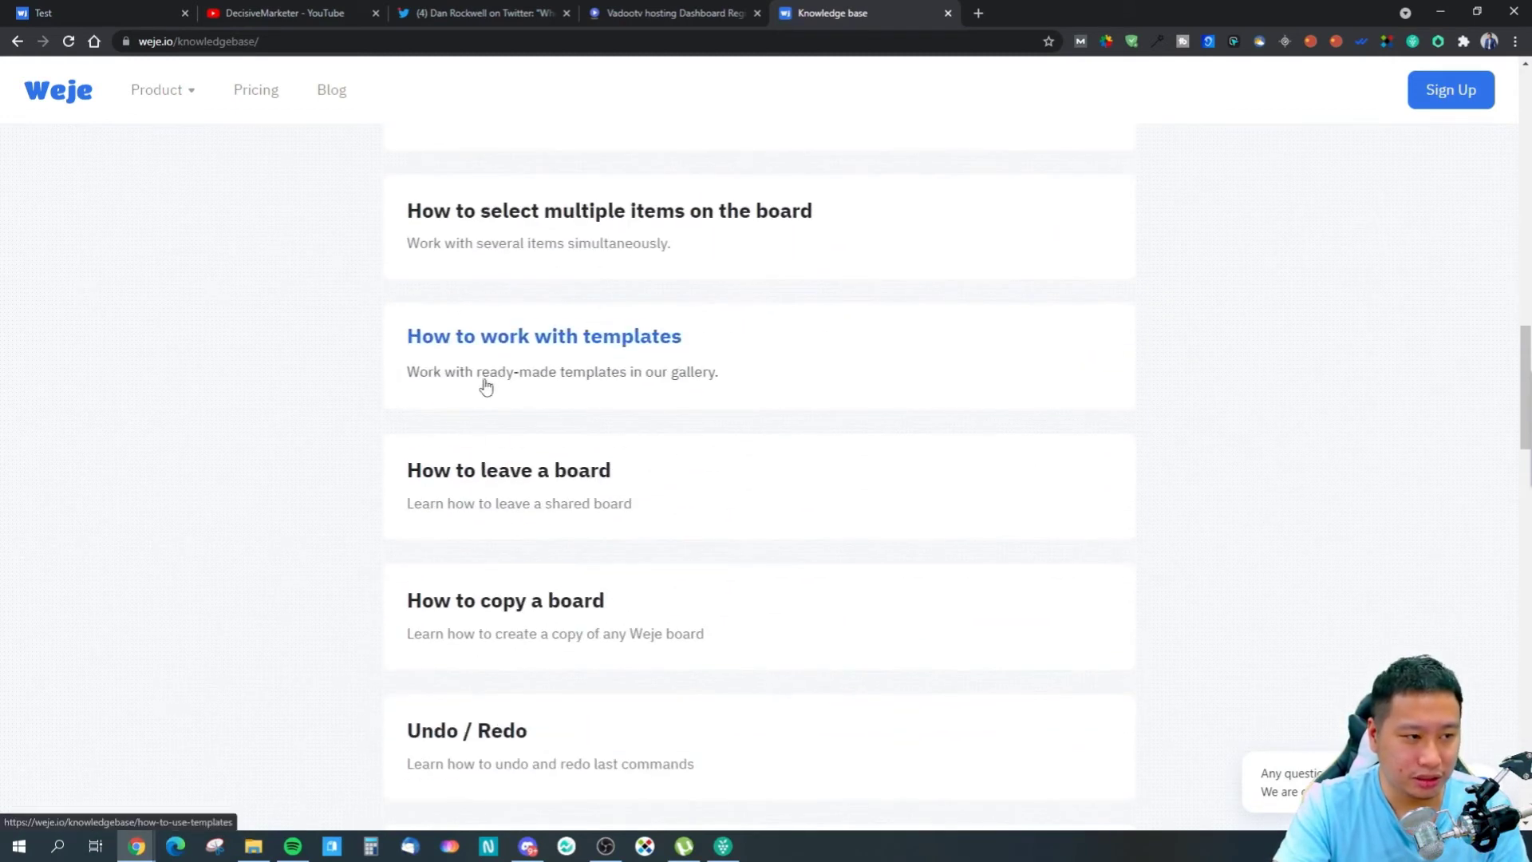
{"action": "scroll", "coordinate": [629, 469], "scroll_direction": "down", "scroll_amount": 4}
{"action": "scroll", "coordinate": [571, 507], "scroll_direction": "down", "scroll_amount": 4}
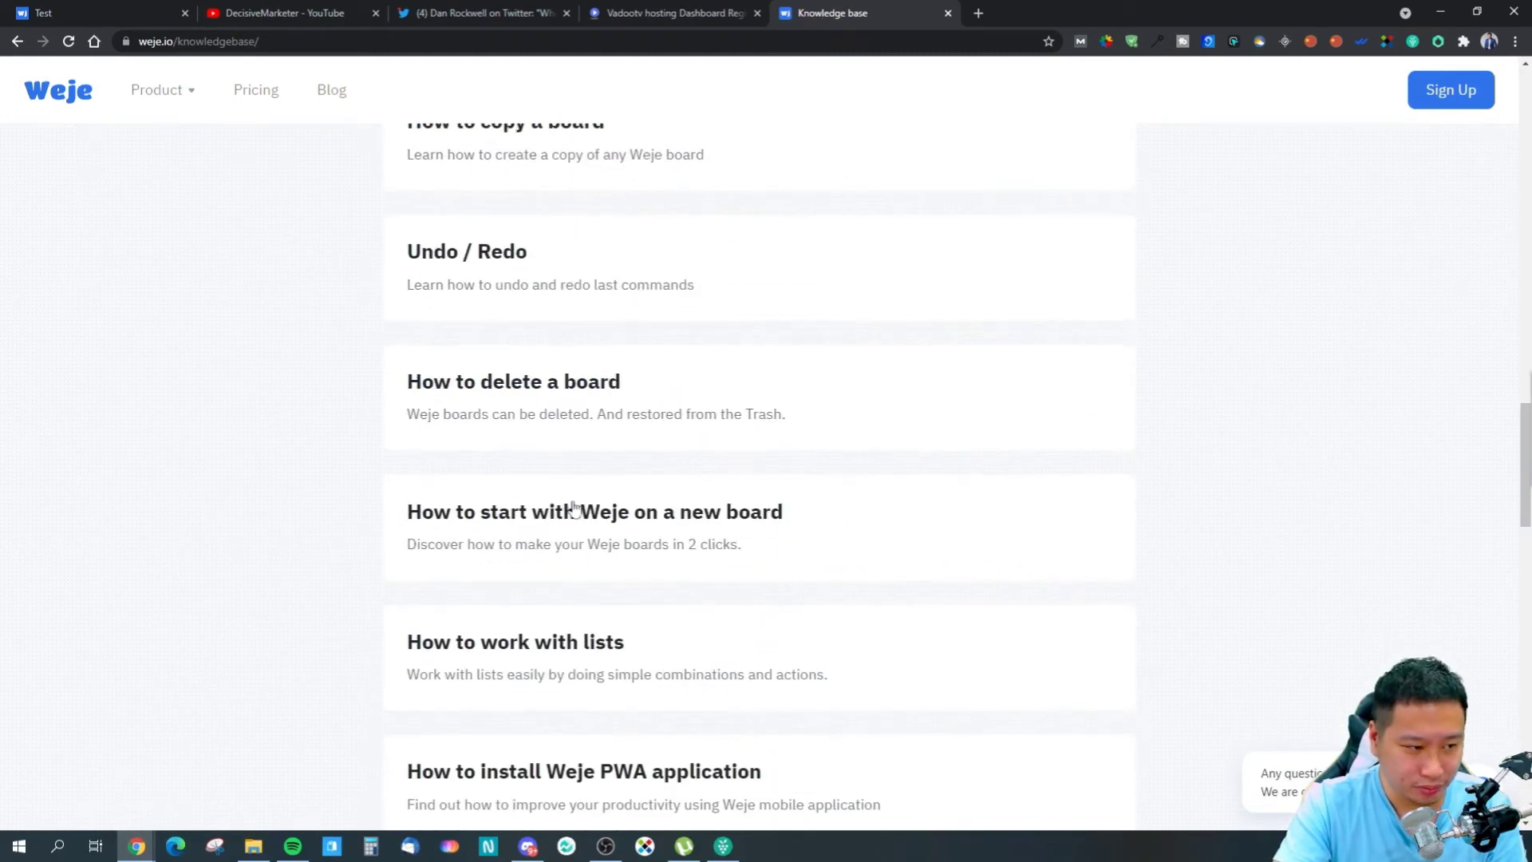
{"action": "scroll", "coordinate": [486, 500], "scroll_direction": "down", "scroll_amount": 7}
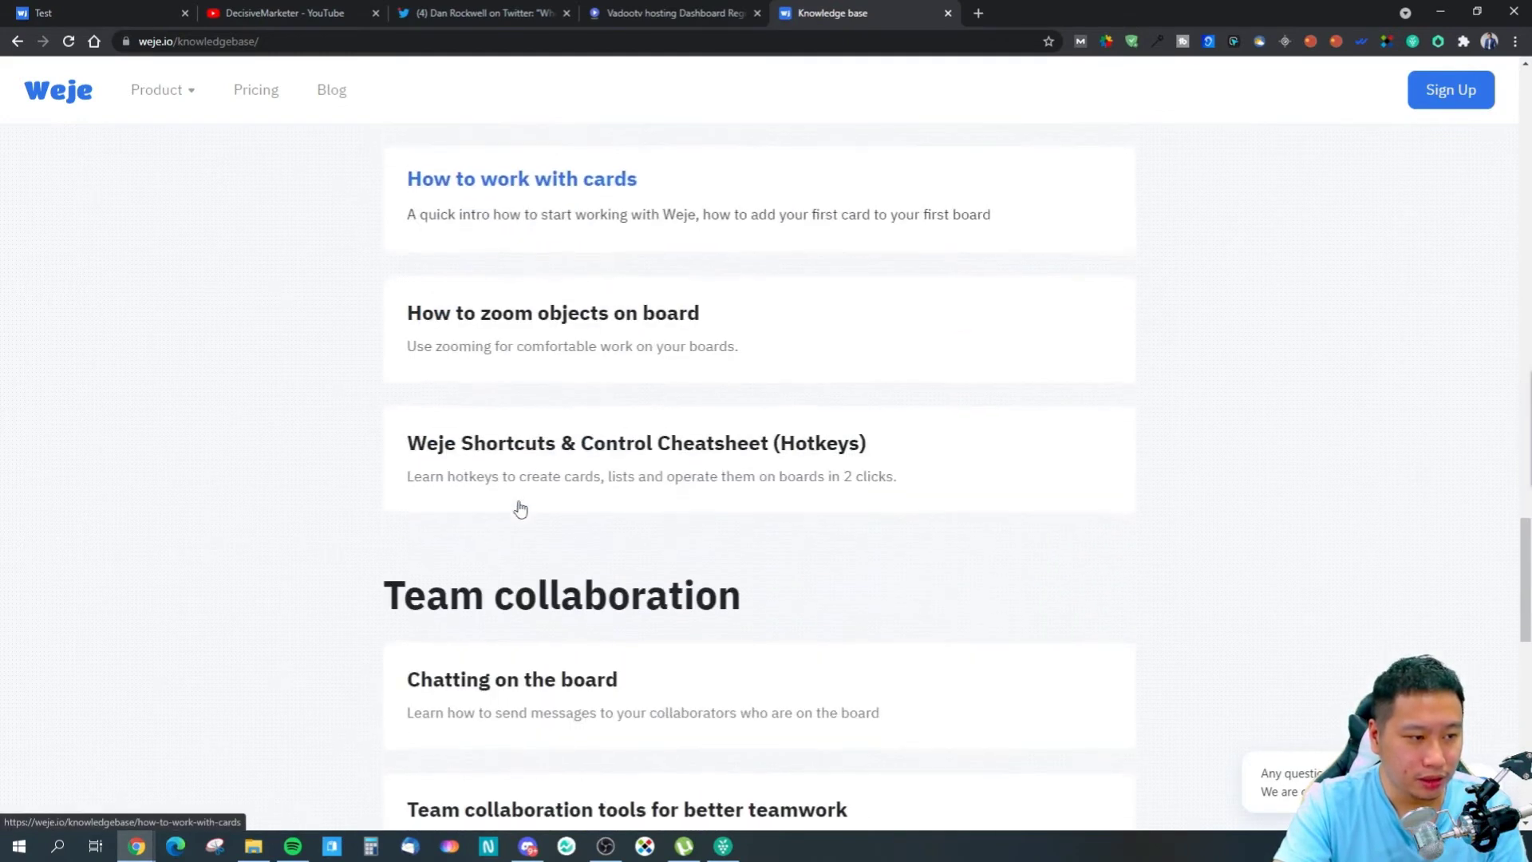
{"action": "scroll", "coordinate": [519, 505], "scroll_direction": "up", "scroll_amount": 3}
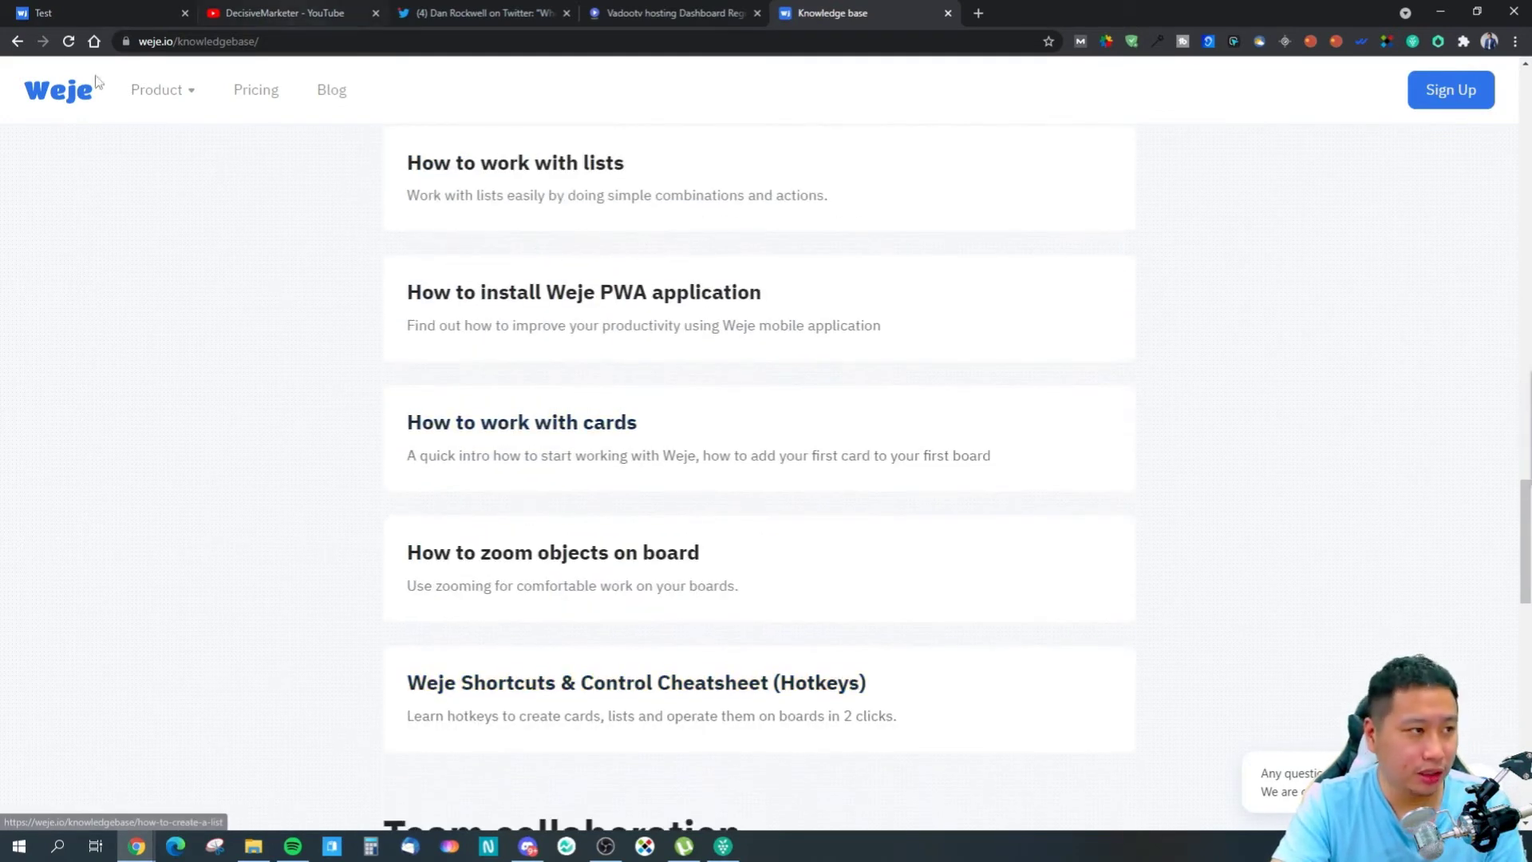
Return to the Test board and preview it in the browser developer tools' responsive mobile view.
{"action": "left_click", "coordinate": [66, 14]}
{"action": "left_click_drag", "start_coordinate": [1132, 599], "coordinate": [1116, 547]}
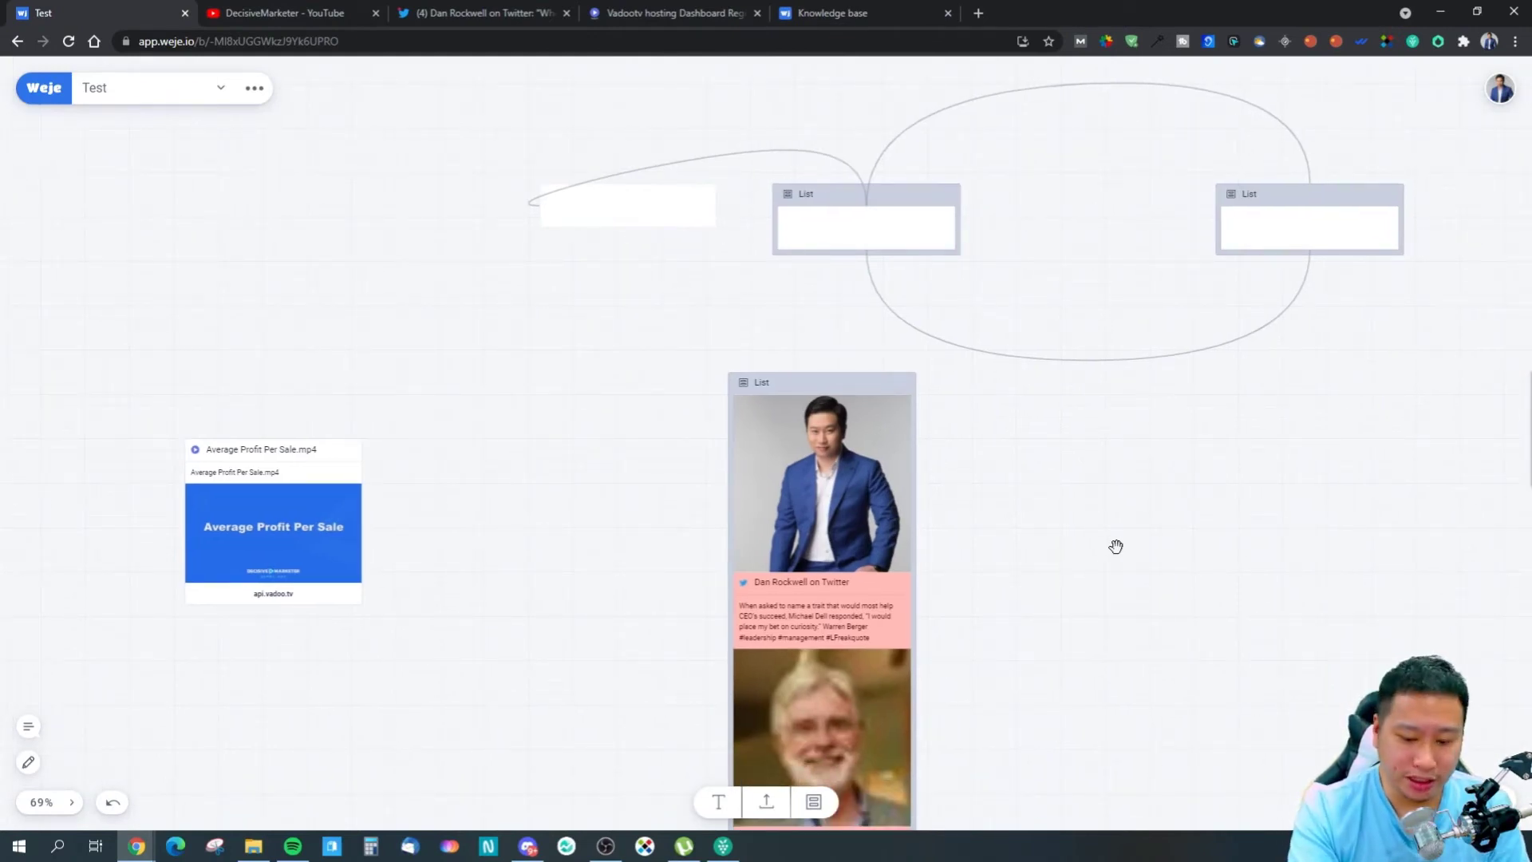
{"action": "key", "text": "F12"}
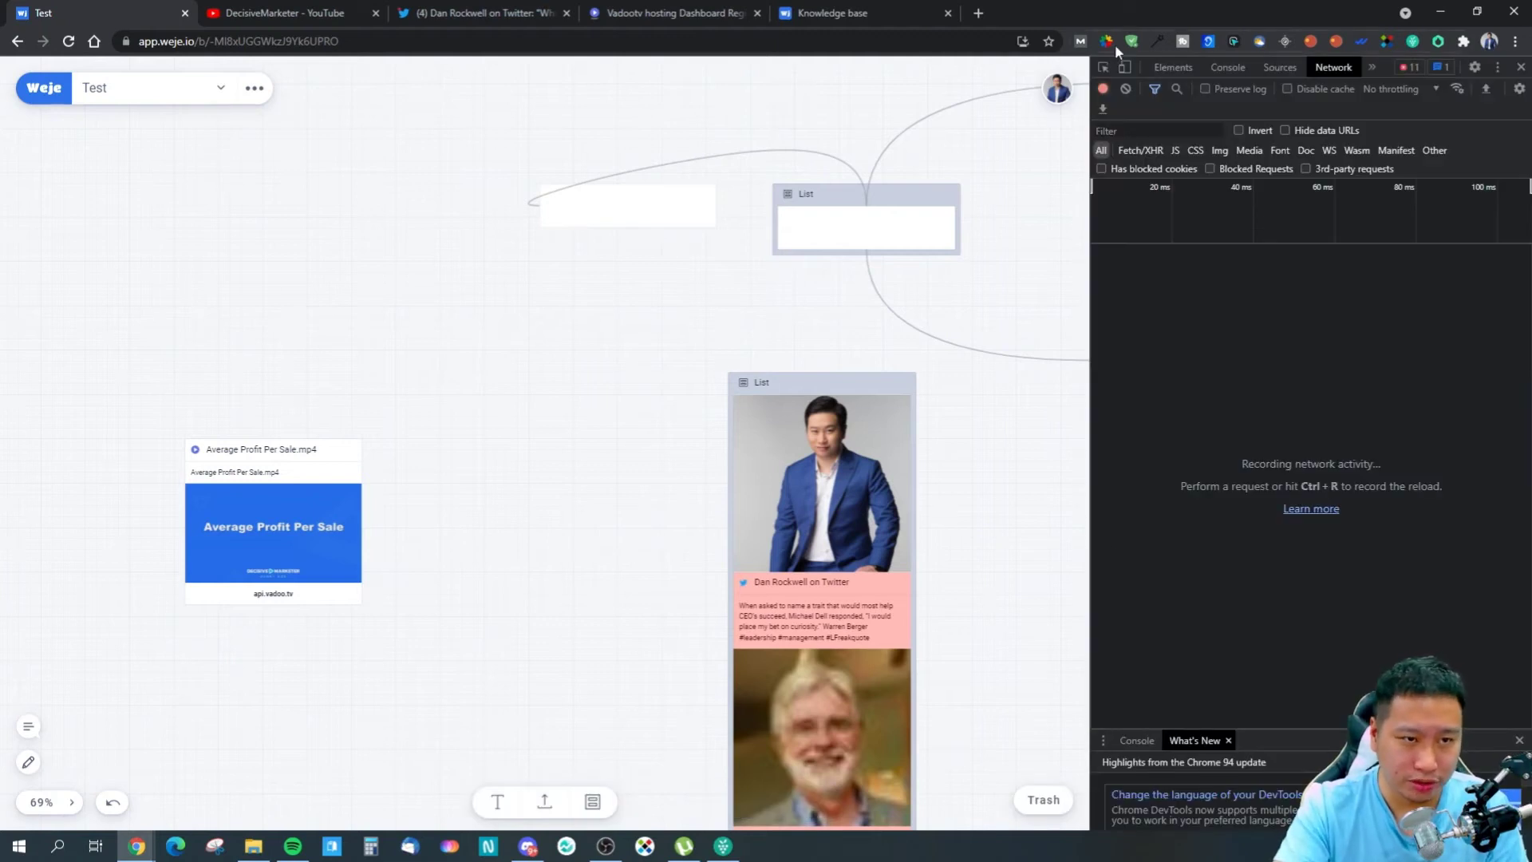
{"action": "left_click", "coordinate": [1125, 68]}
{"action": "left_click_drag", "start_coordinate": [546, 403], "coordinate": [476, 335]}
{"action": "left_click_drag", "start_coordinate": [570, 648], "coordinate": [479, 552]}
{"action": "left_click_drag", "start_coordinate": [574, 569], "coordinate": [407, 561]}
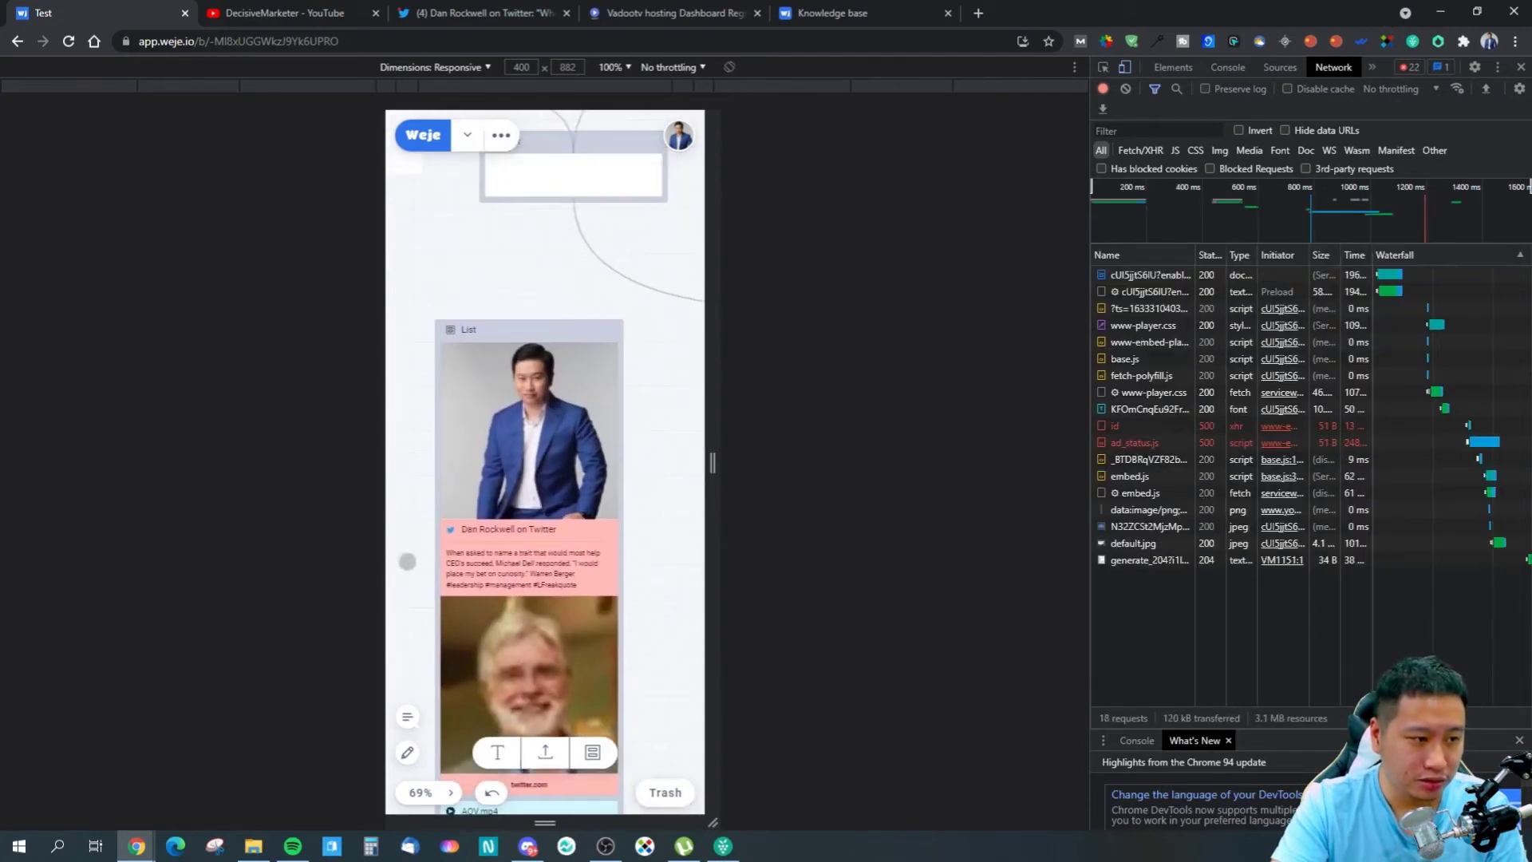
{"action": "left_click_drag", "start_coordinate": [668, 540], "coordinate": [682, 658]}
{"action": "left_click_drag", "start_coordinate": [490, 374], "coordinate": [505, 349]}
Send the chat message Hello from the mobile view of the board and close the chat field.
{"action": "left_click", "coordinate": [417, 724]}
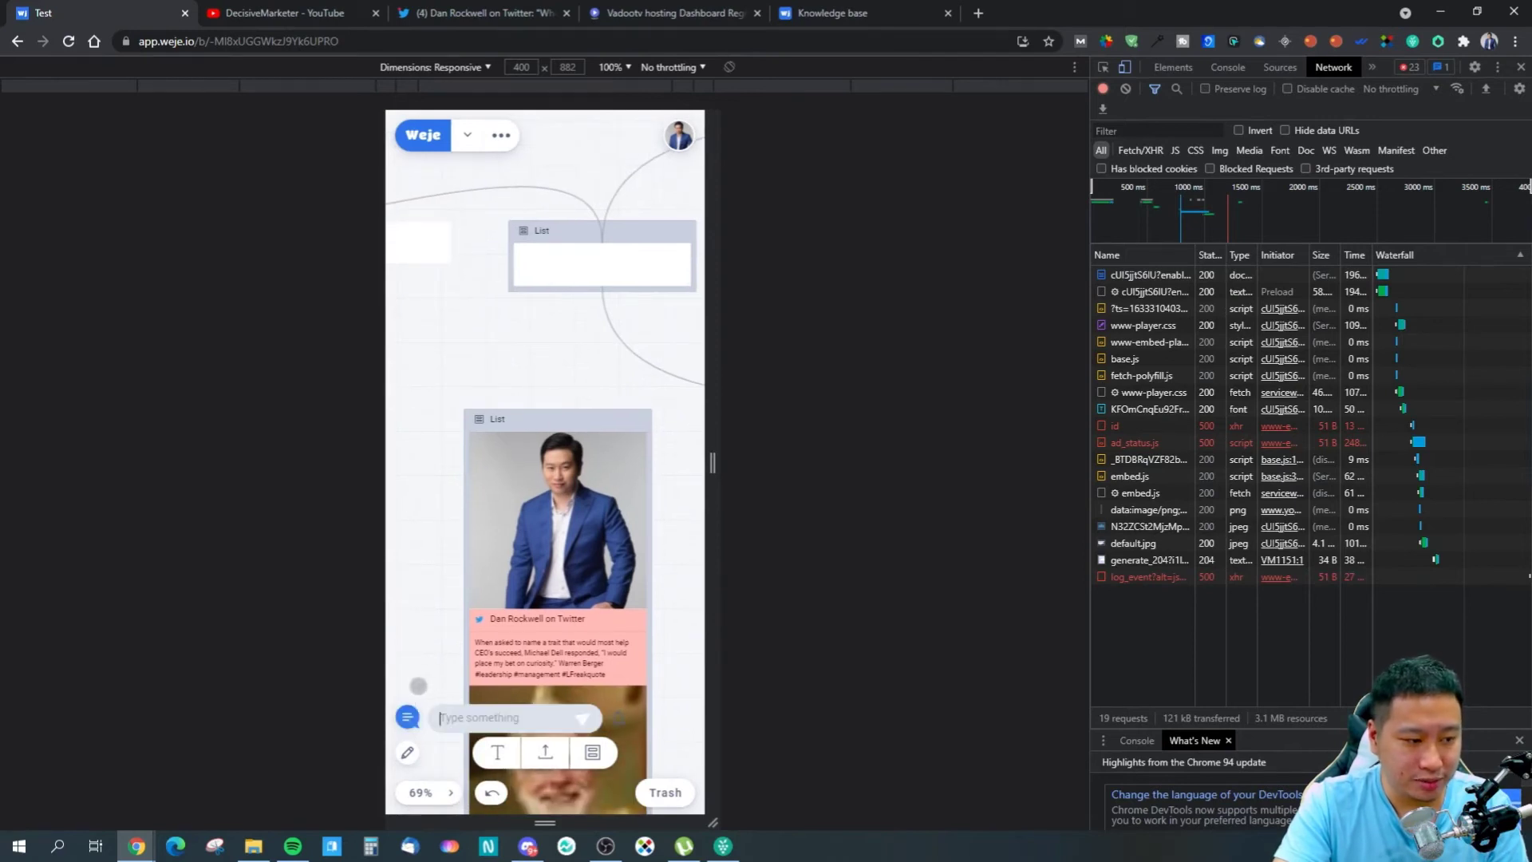
{"action": "type", "text": "Hello"}
{"action": "key", "text": "Return"}
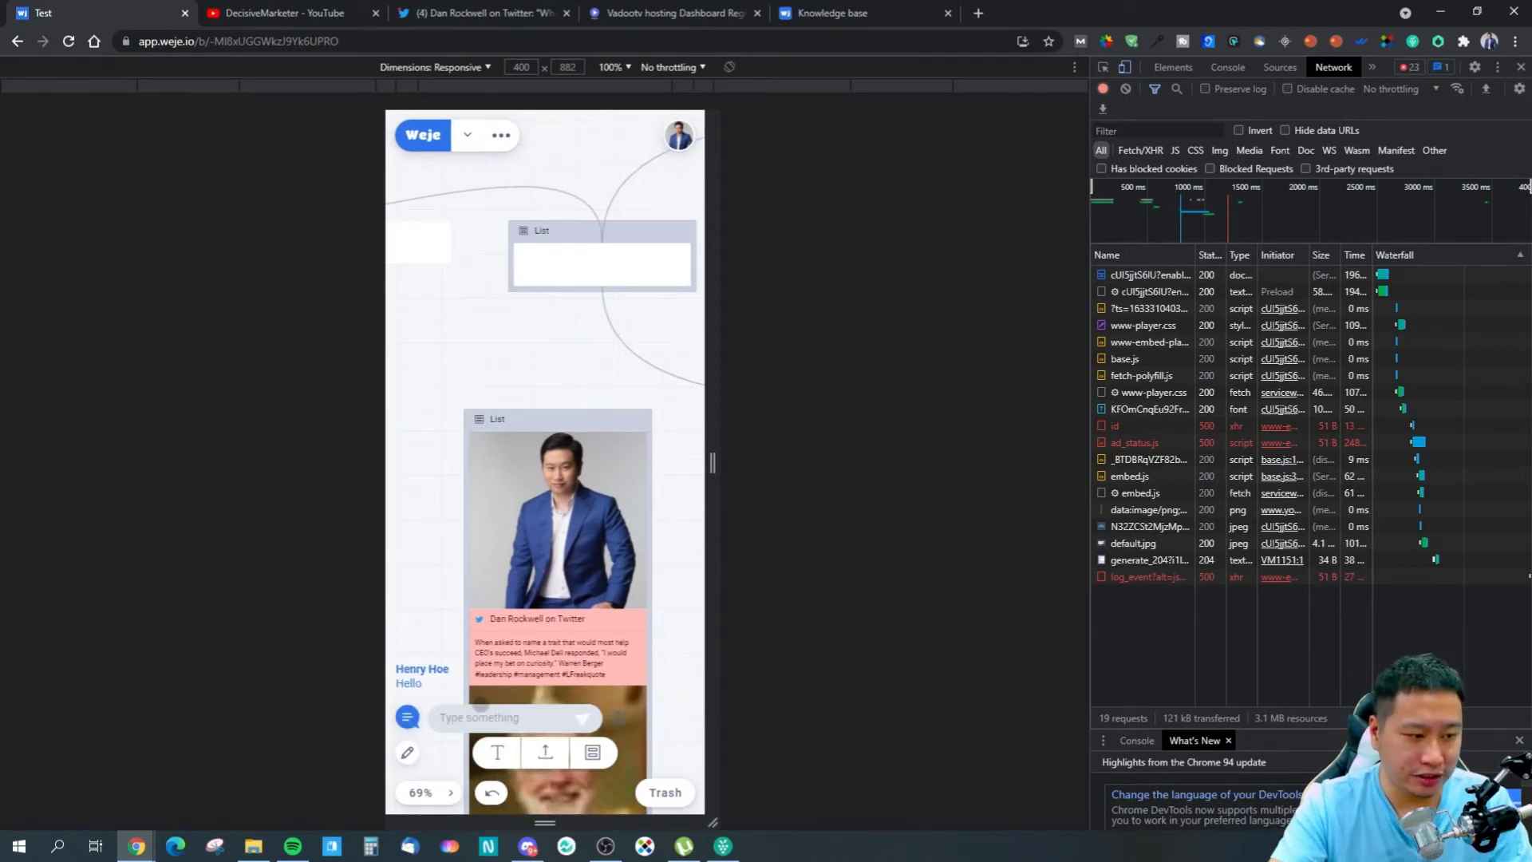
{"action": "left_click", "coordinate": [440, 378]}
Add an empty text card at the photo list, and select and deselect the empty card in the list above it.
{"action": "left_click_drag", "start_coordinate": [431, 364], "coordinate": [437, 315]}
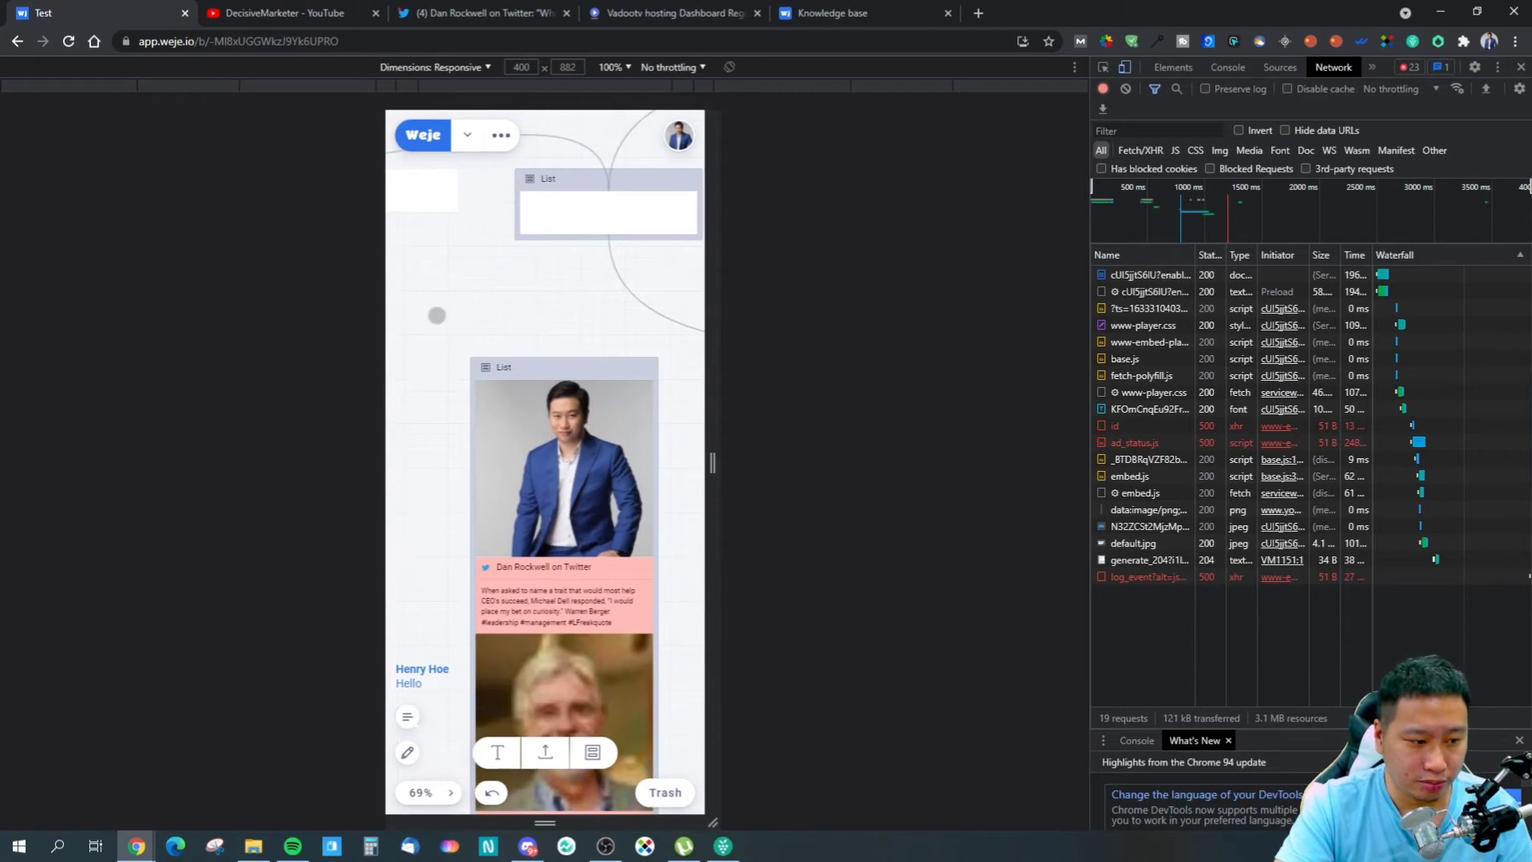
{"action": "left_click_drag", "start_coordinate": [465, 727], "coordinate": [427, 658]}
{"action": "left_click", "coordinate": [499, 754]}
{"action": "left_click_drag", "start_coordinate": [651, 684], "coordinate": [531, 755]}
{"action": "left_click_drag", "start_coordinate": [602, 639], "coordinate": [626, 690]}
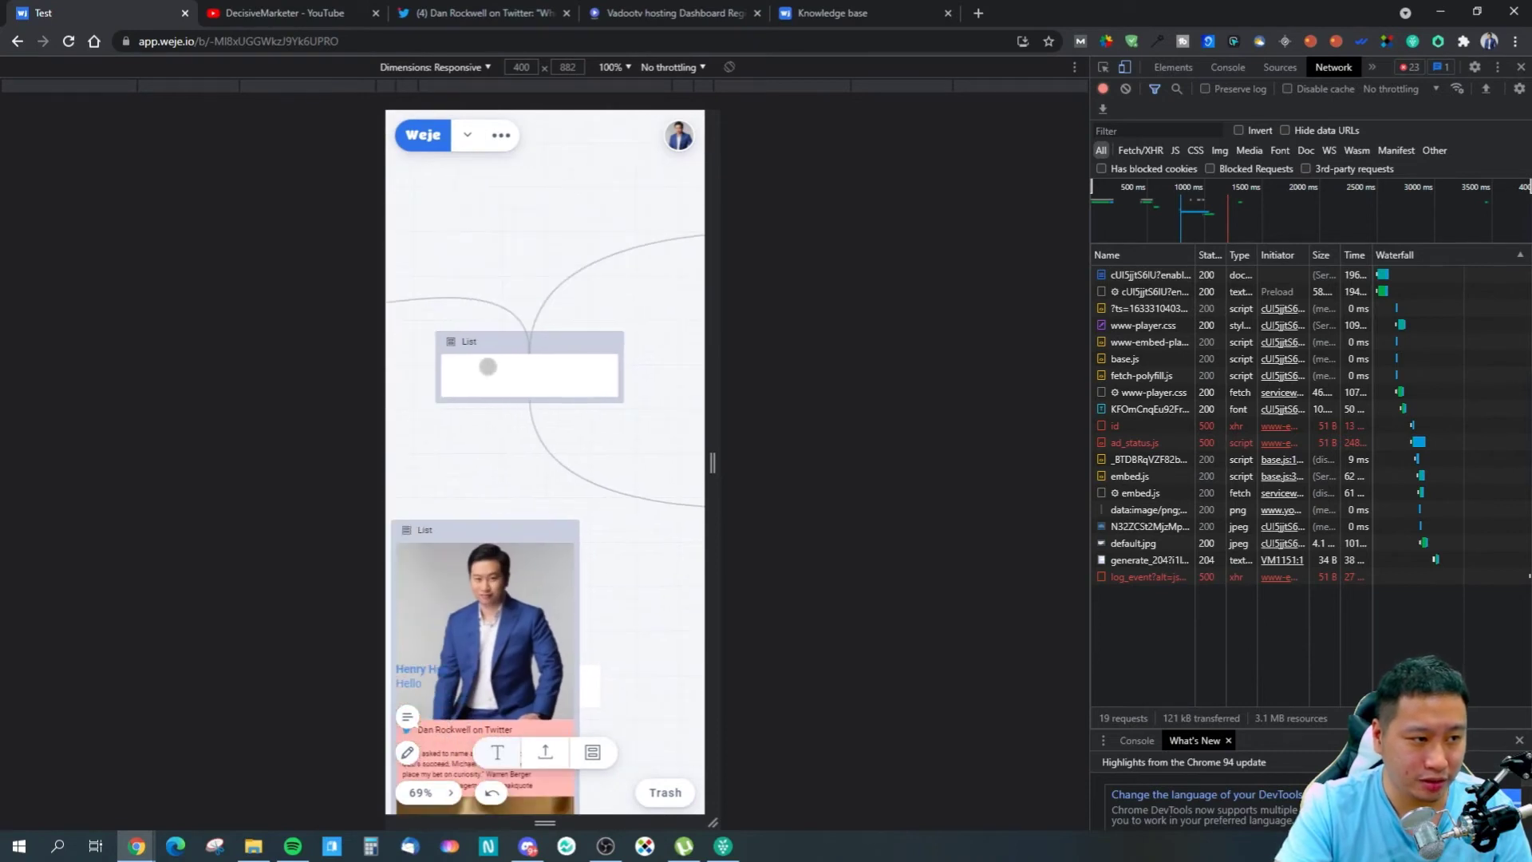
{"action": "left_click", "coordinate": [488, 368]}
{"action": "left_click", "coordinate": [551, 316]}
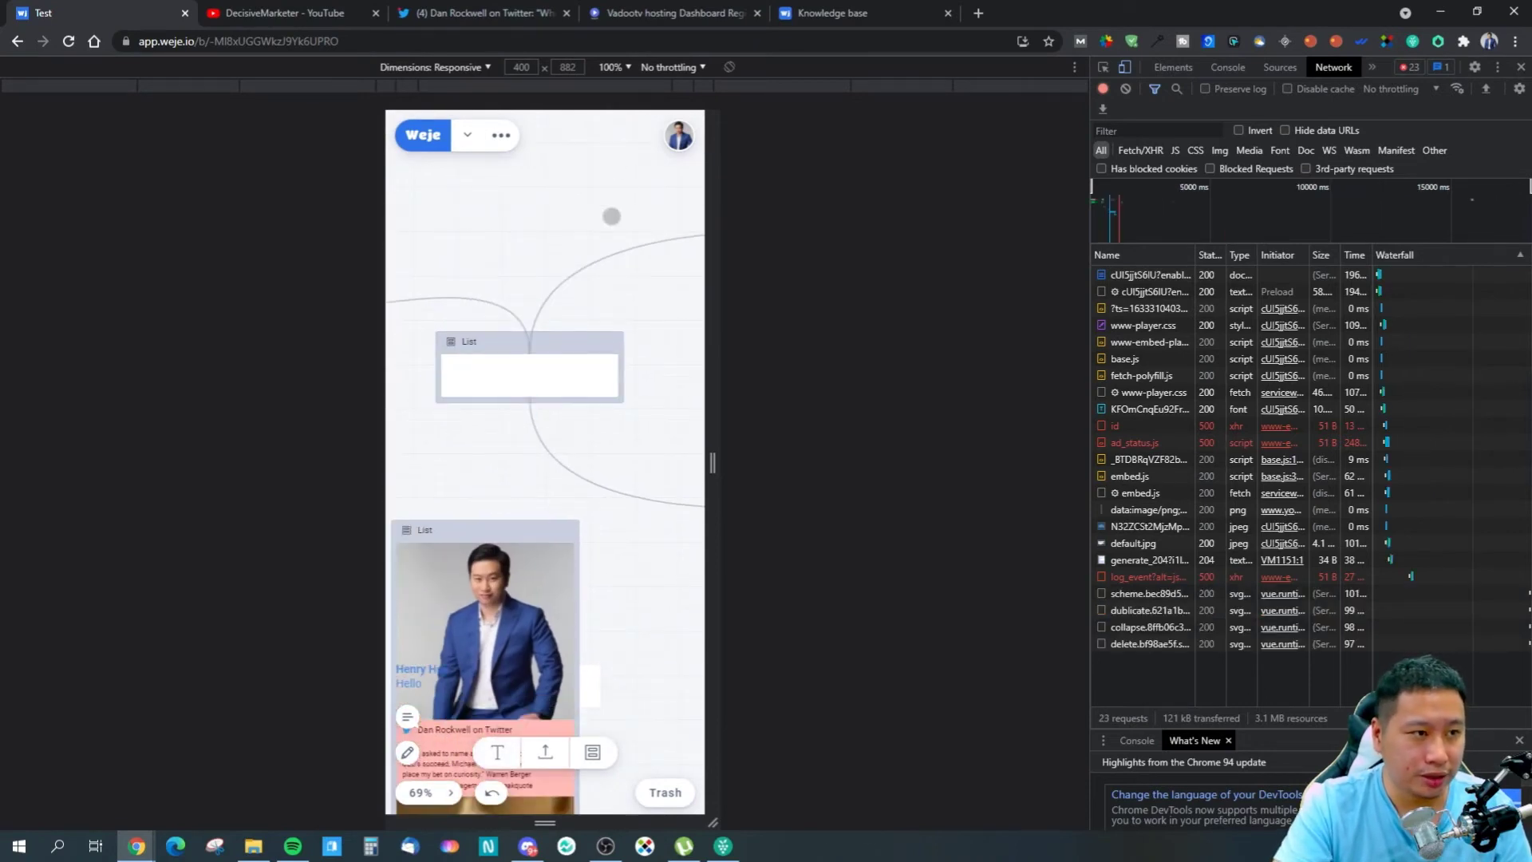
Leave the mobile preview of the Test board and close the developer tools to restore the full desktop view.
{"action": "left_click", "coordinate": [1345, 85]}
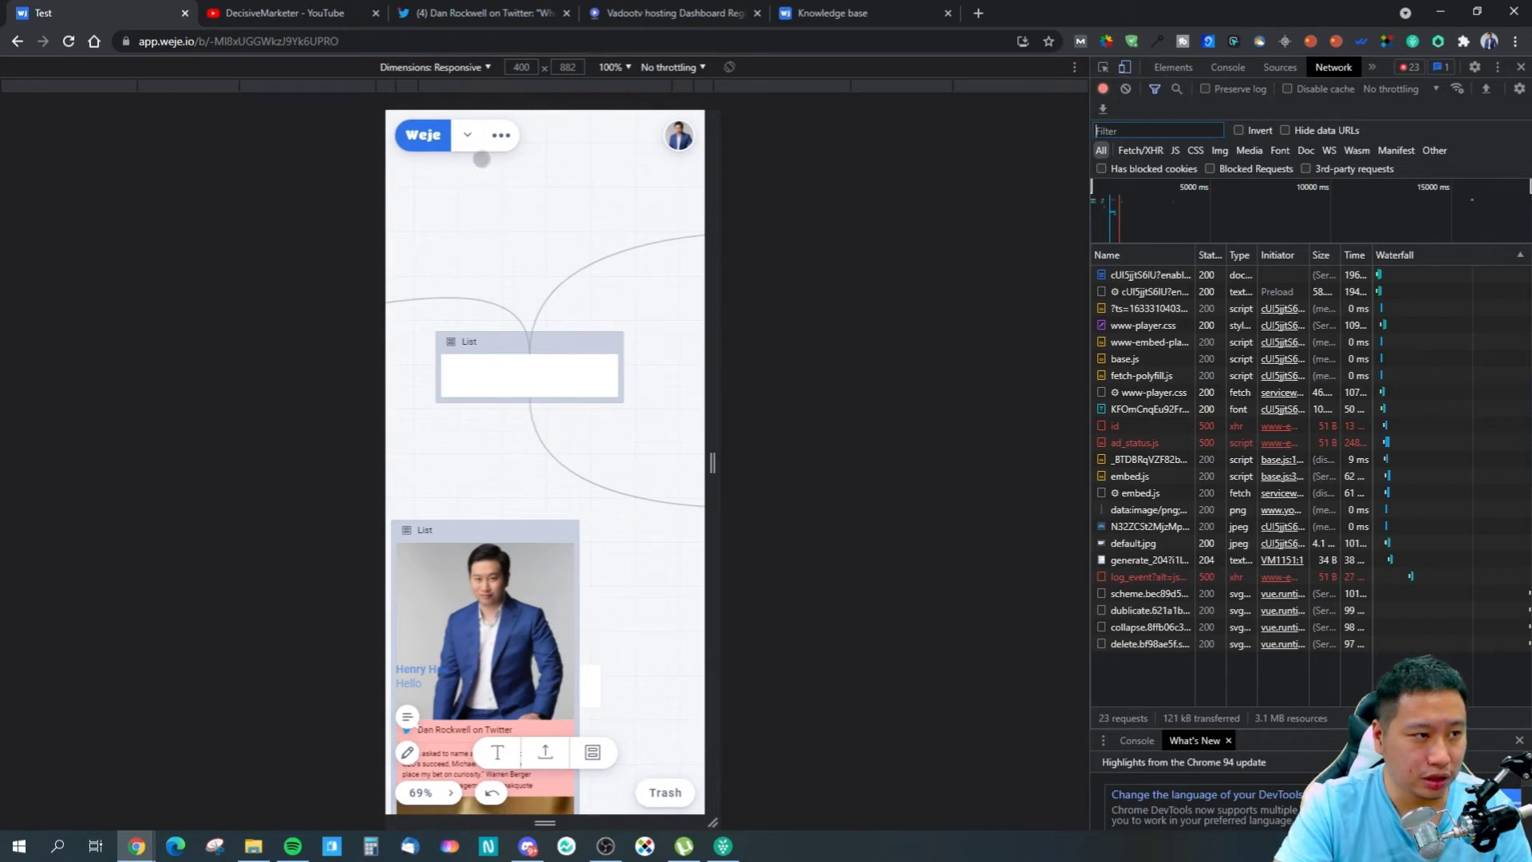
{"action": "left_click", "coordinate": [467, 134]}
{"action": "left_click", "coordinate": [466, 136]}
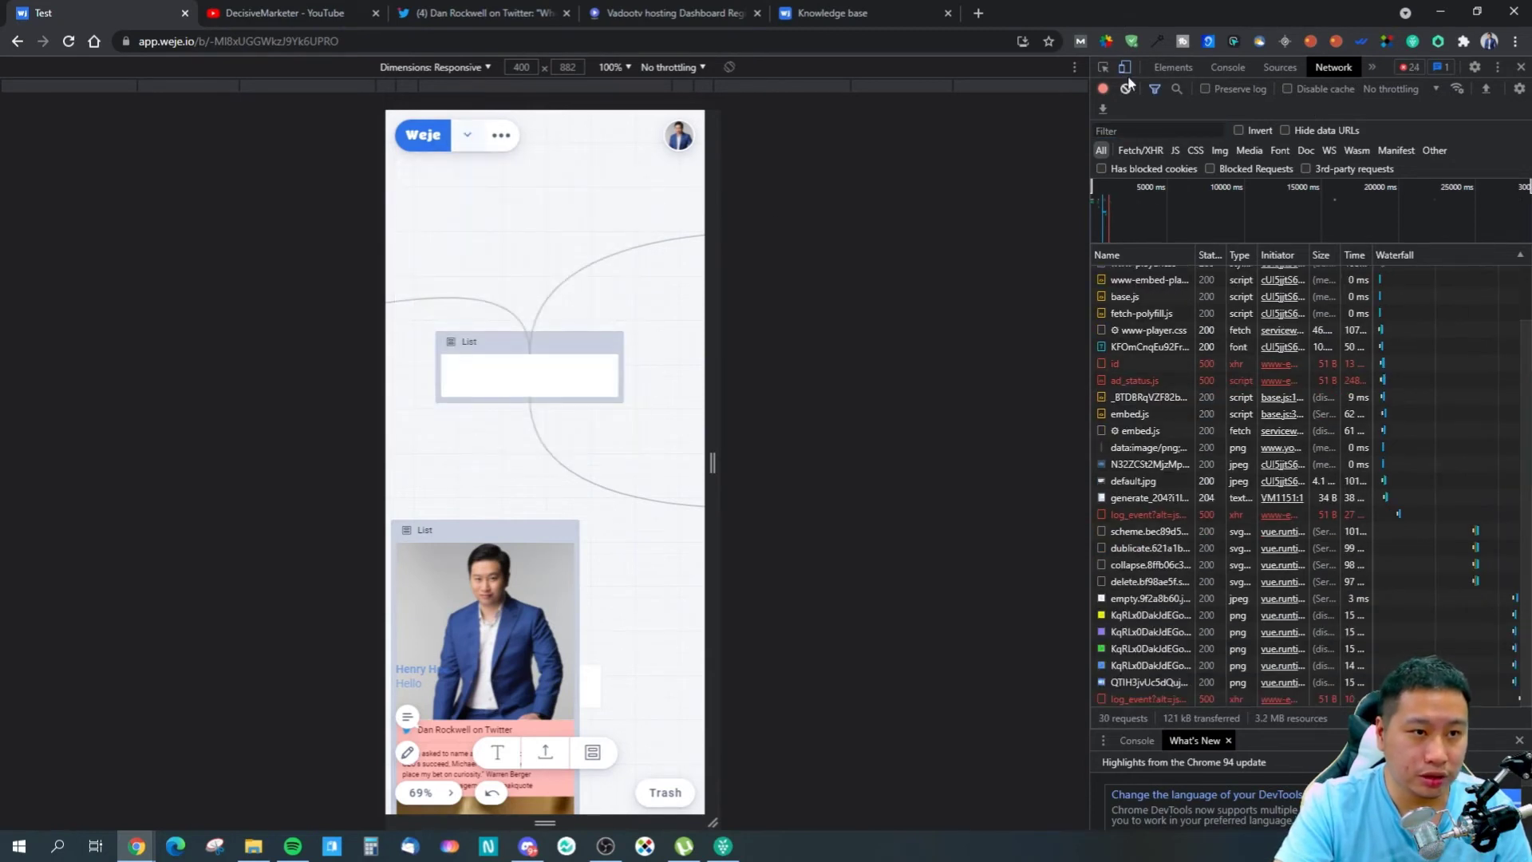
{"action": "left_click", "coordinate": [1125, 68]}
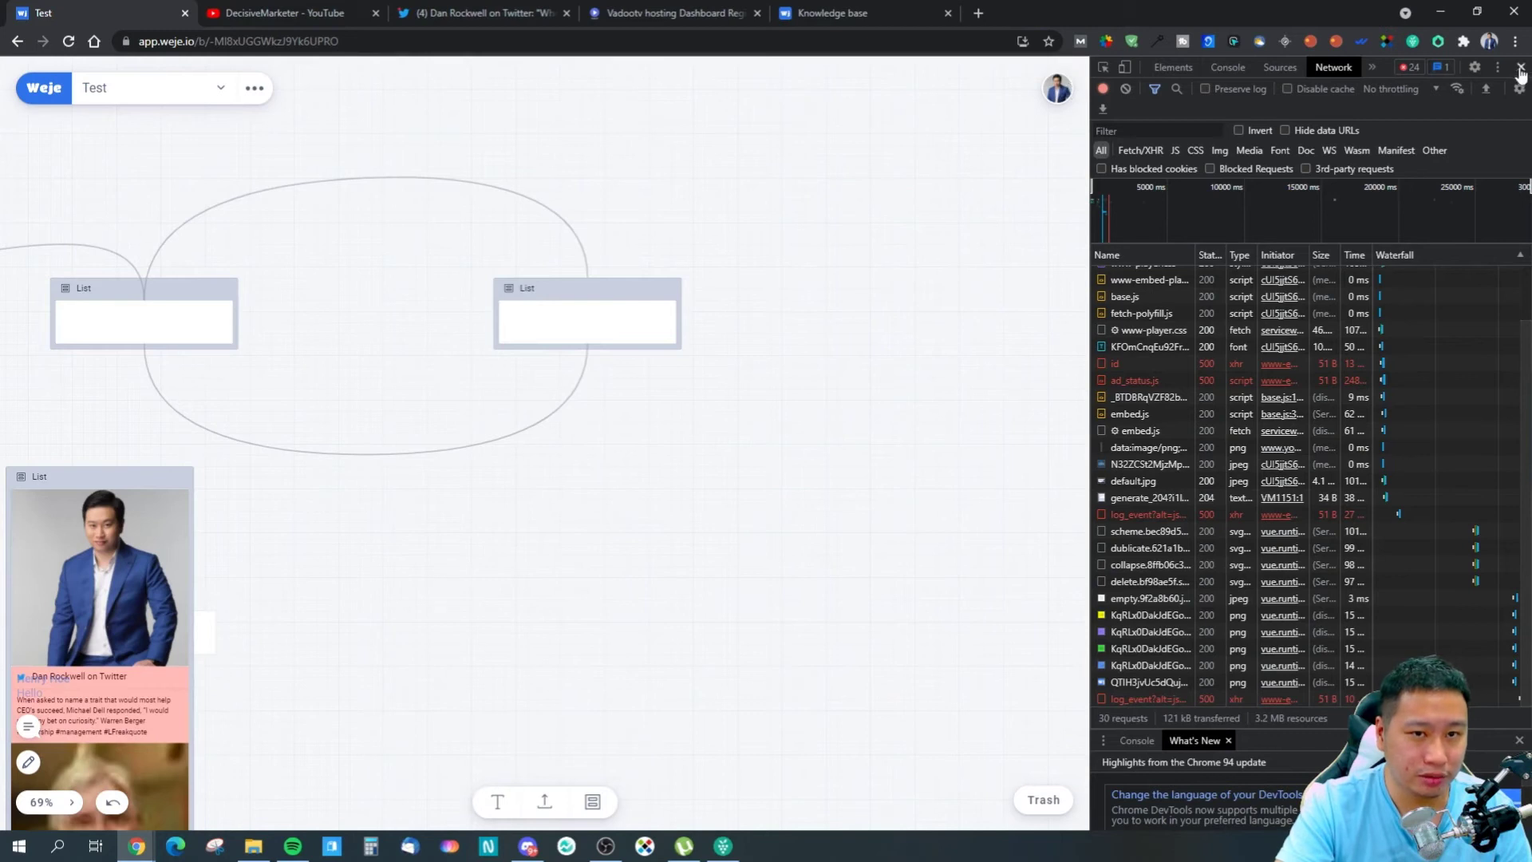
{"action": "left_click", "coordinate": [1519, 69]}
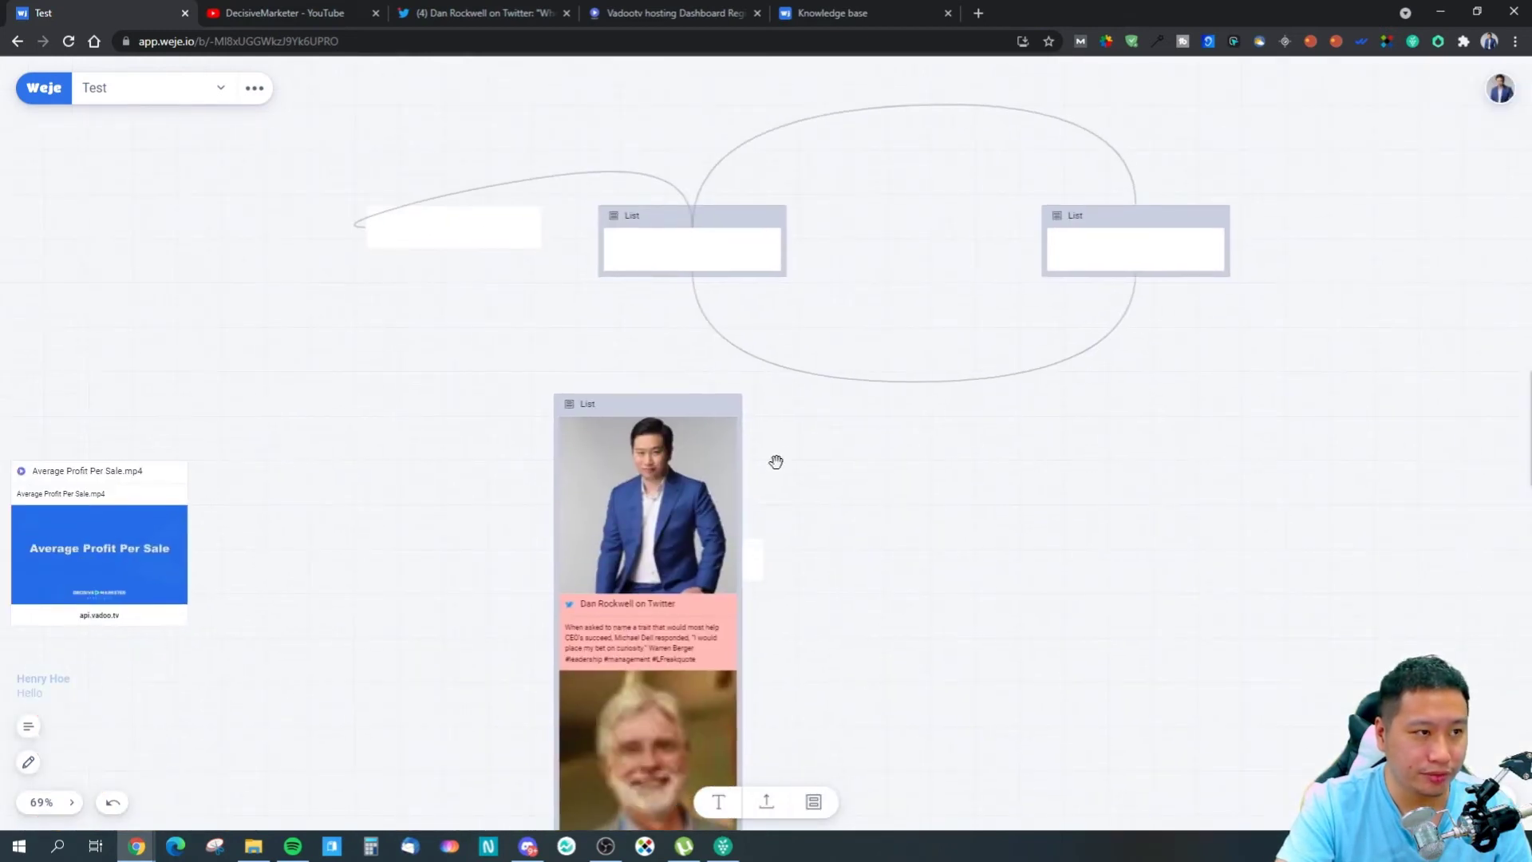
Open the Weje Shortcuts & Control Cheatsheet (Hotkeys) article in the knowledge base and examine its list of hotkeys.
{"action": "left_click", "coordinate": [767, 17]}
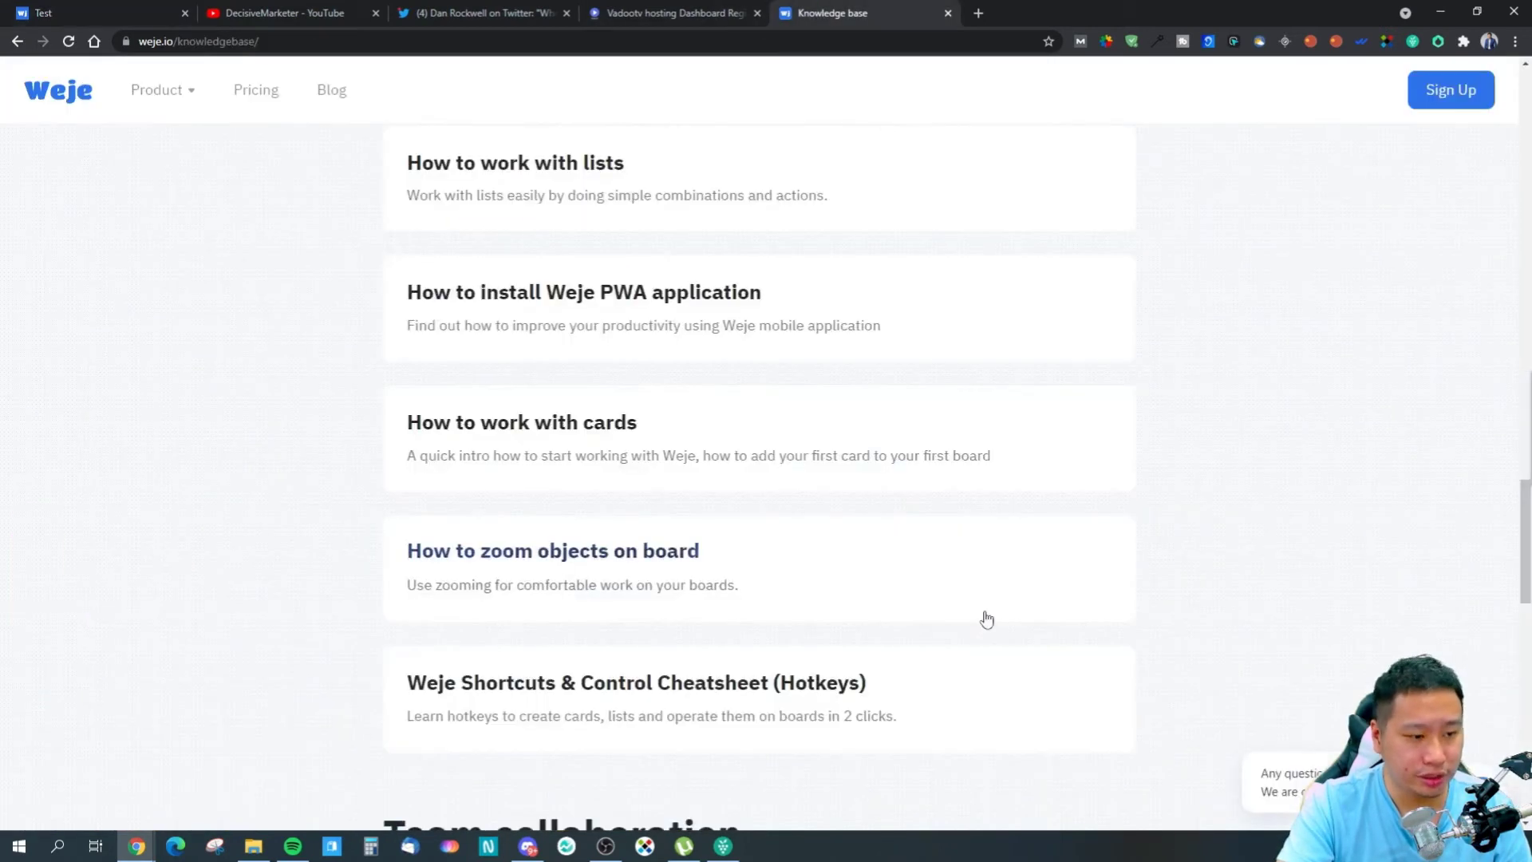
{"action": "scroll", "coordinate": [845, 606], "scroll_direction": "down", "scroll_amount": 3}
{"action": "left_click", "coordinate": [676, 615]}
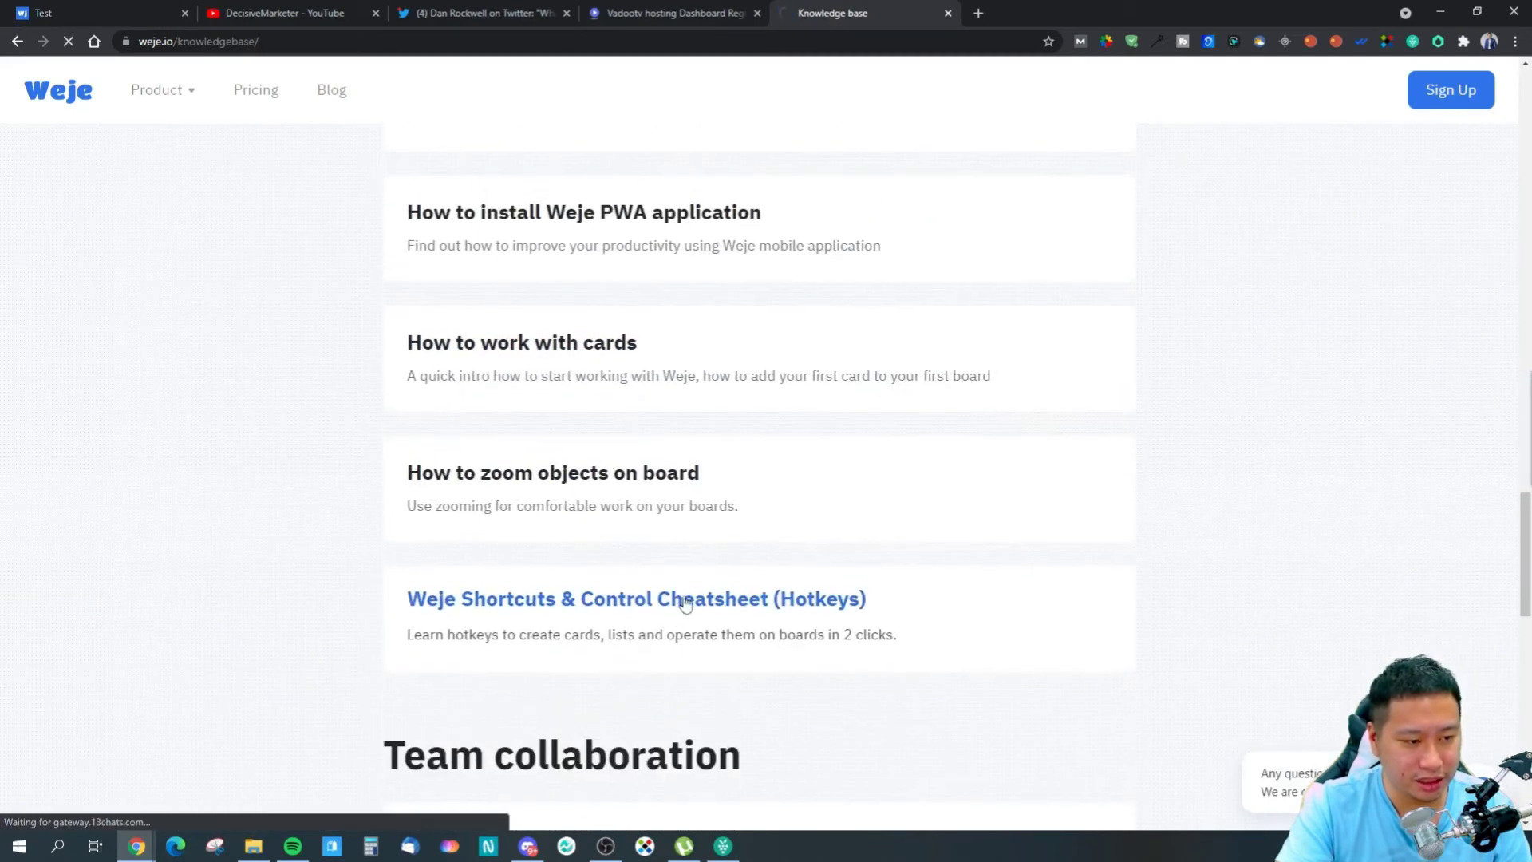
{"action": "scroll", "coordinate": [790, 372], "scroll_direction": "down", "scroll_amount": 20}
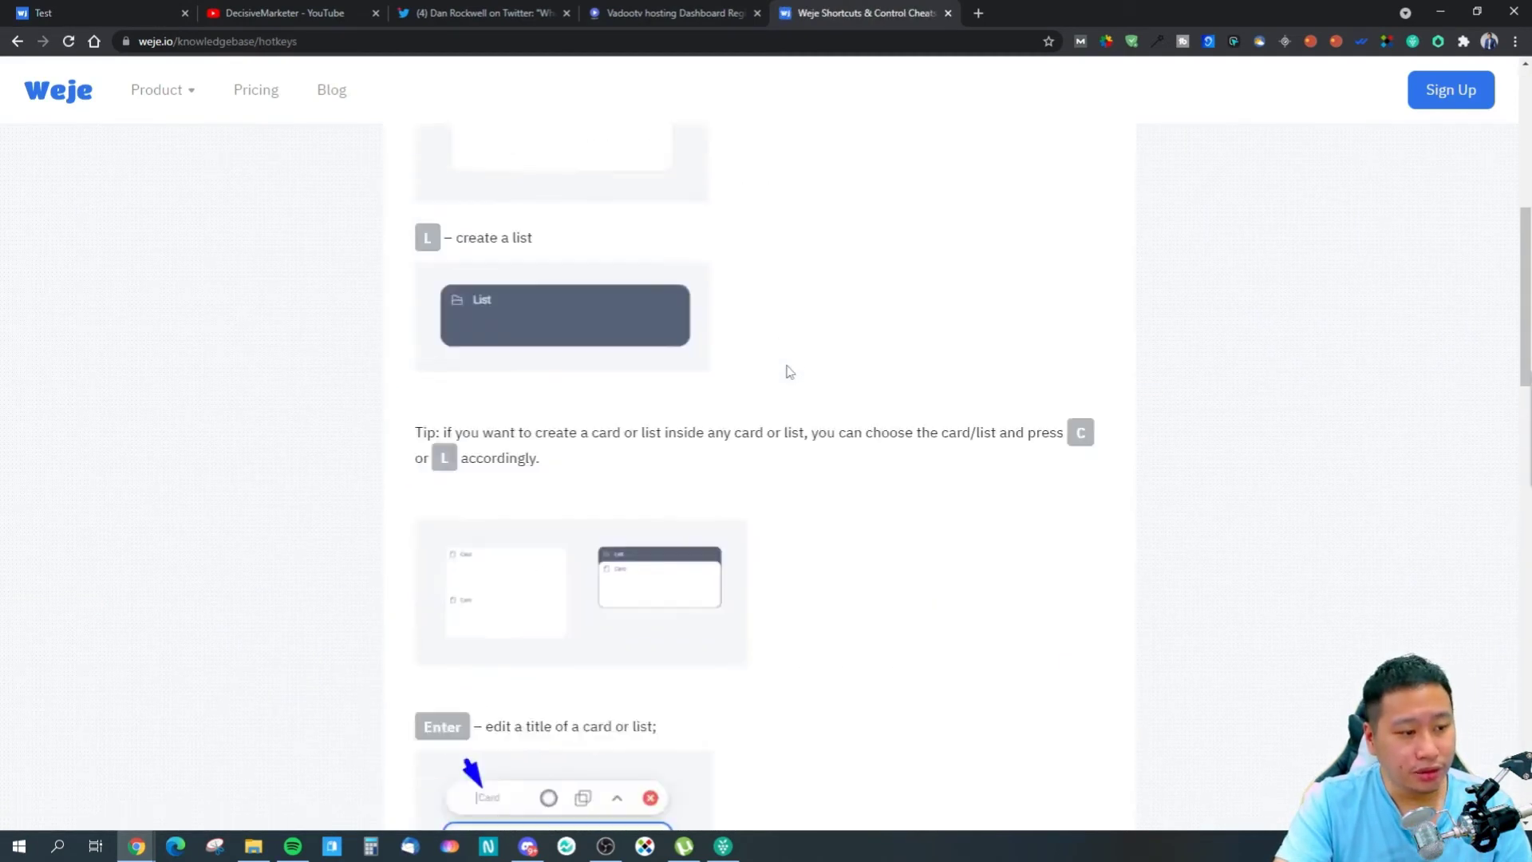
{"action": "scroll", "coordinate": [789, 372], "scroll_direction": "up", "scroll_amount": 10}
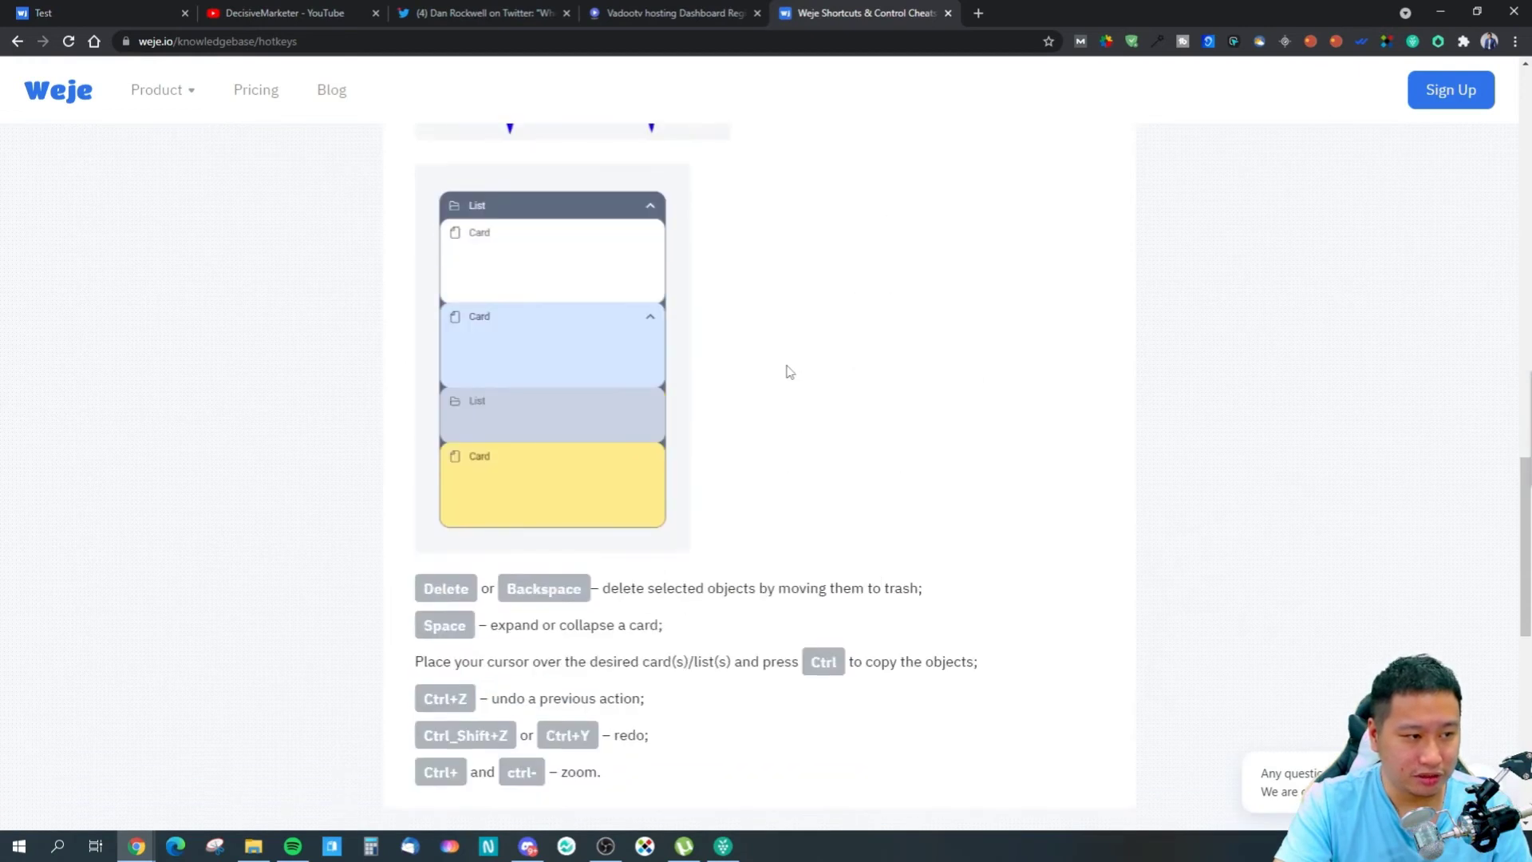
{"action": "scroll", "coordinate": [725, 397], "scroll_direction": "down", "scroll_amount": 7}
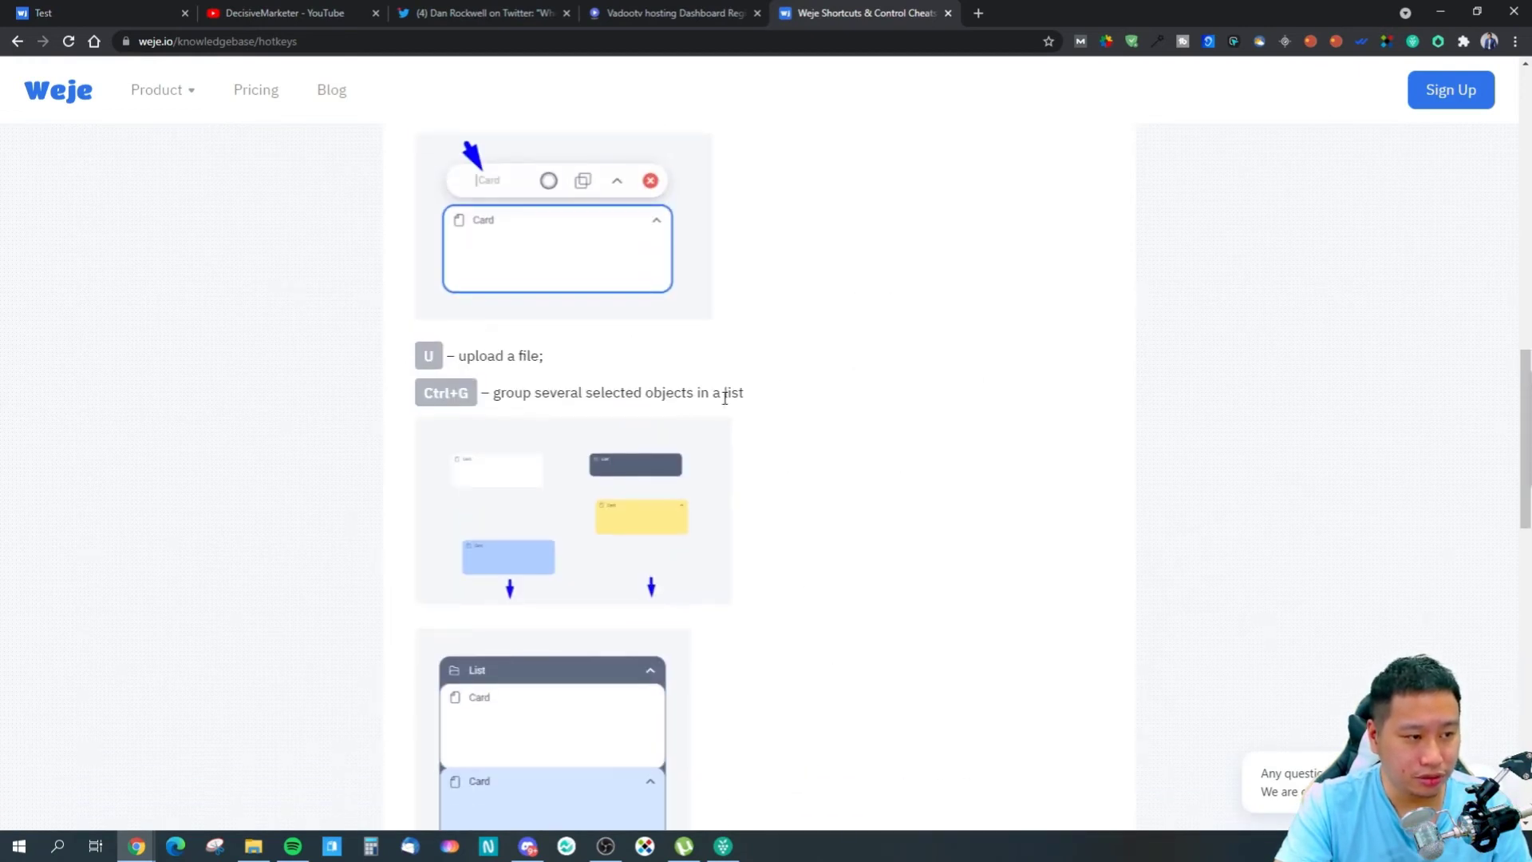
{"action": "scroll", "coordinate": [724, 397], "scroll_direction": "up", "scroll_amount": 3}
{"action": "scroll", "coordinate": [601, 323], "scroll_direction": "up", "scroll_amount": 10}
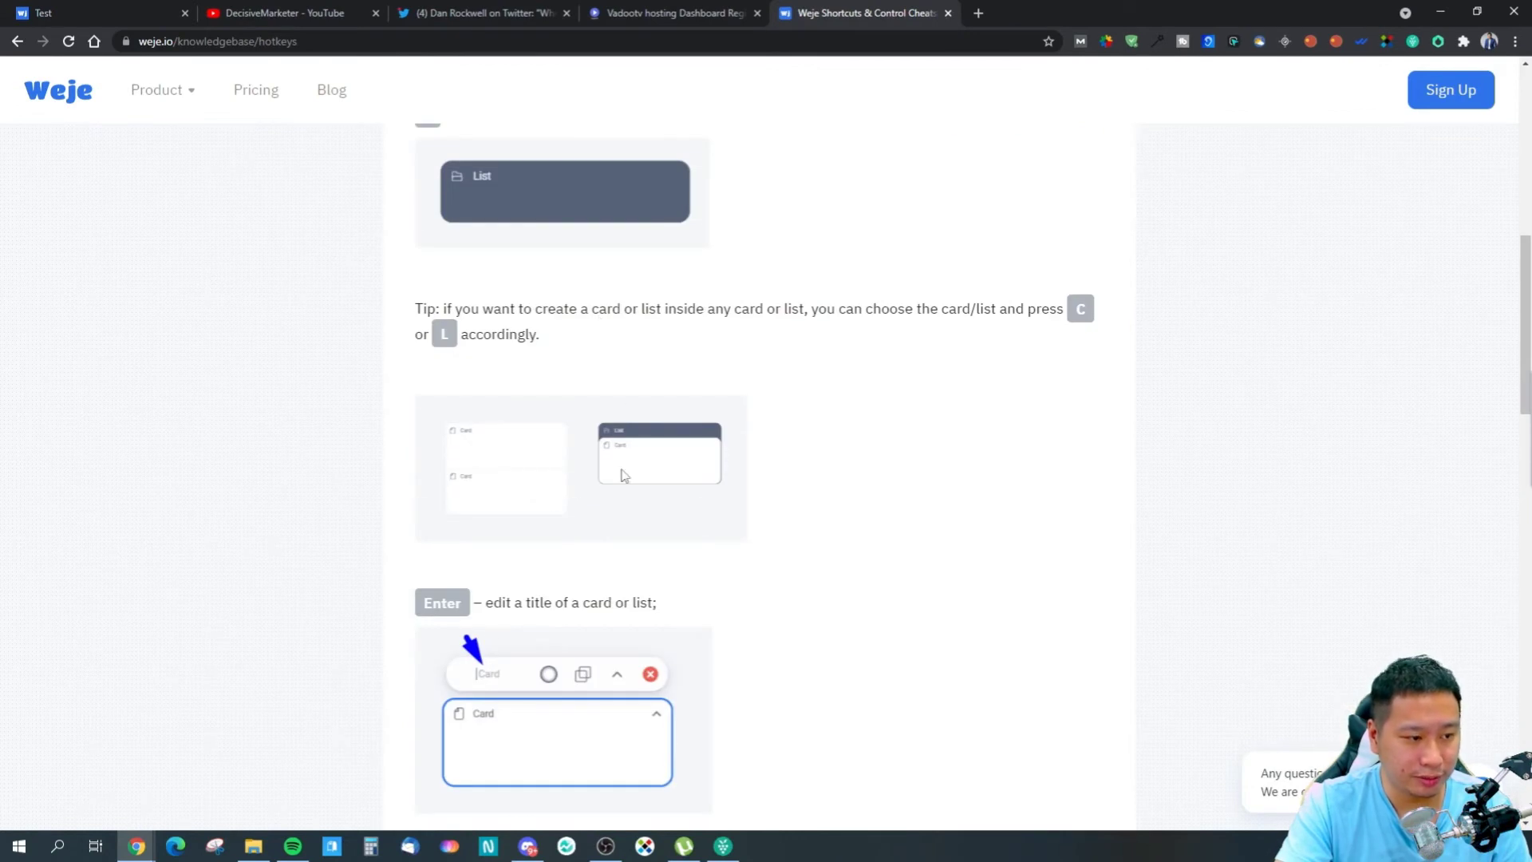
Create a new list on the Test board and place it beside the photo list.
{"action": "left_click", "coordinate": [95, 13]}
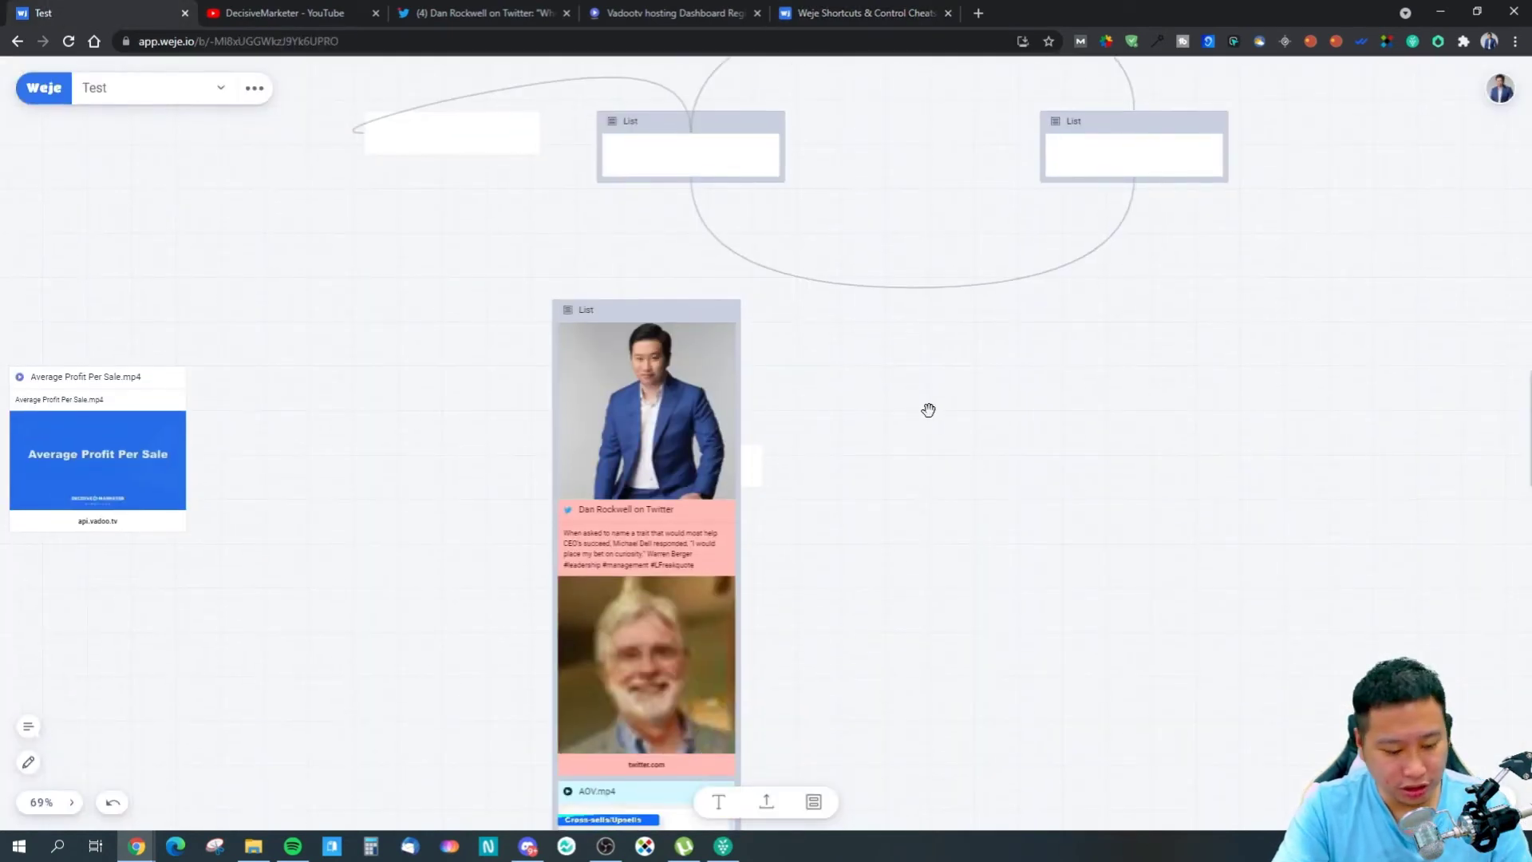
{"action": "key", "text": "l"}
{"action": "left_click_drag", "start_coordinate": [887, 338], "coordinate": [901, 443]}
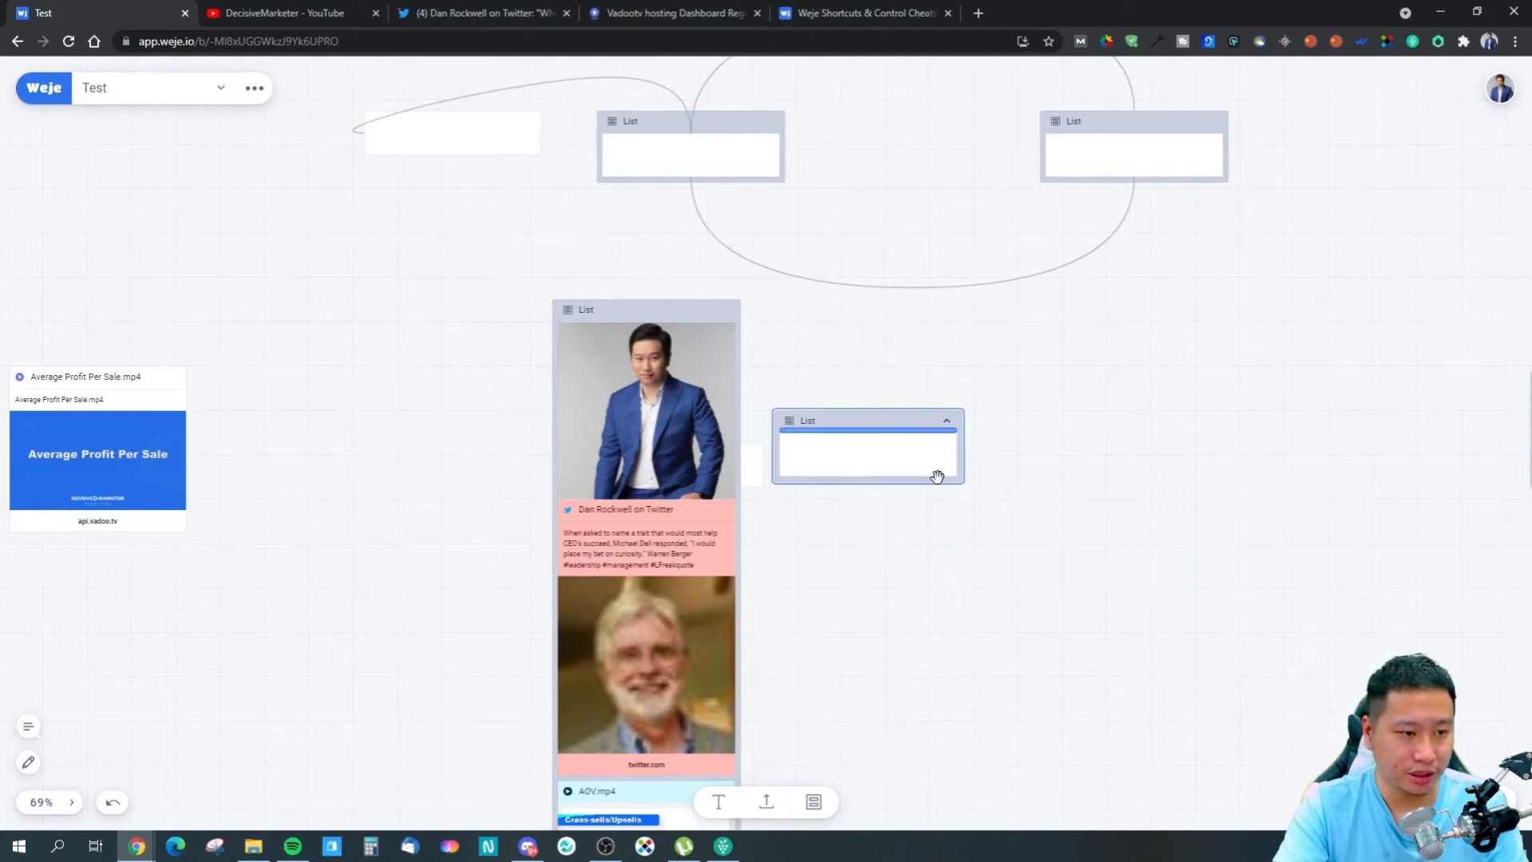
Check the title-editing entry in the hotkey cheatsheet, and open the titles of the new list and its card for editing on the Test board.
{"action": "left_click", "coordinate": [817, 21]}
{"action": "scroll", "coordinate": [943, 659], "scroll_direction": "down", "scroll_amount": 4}
{"action": "scroll", "coordinate": [810, 452], "scroll_direction": "down", "scroll_amount": 5}
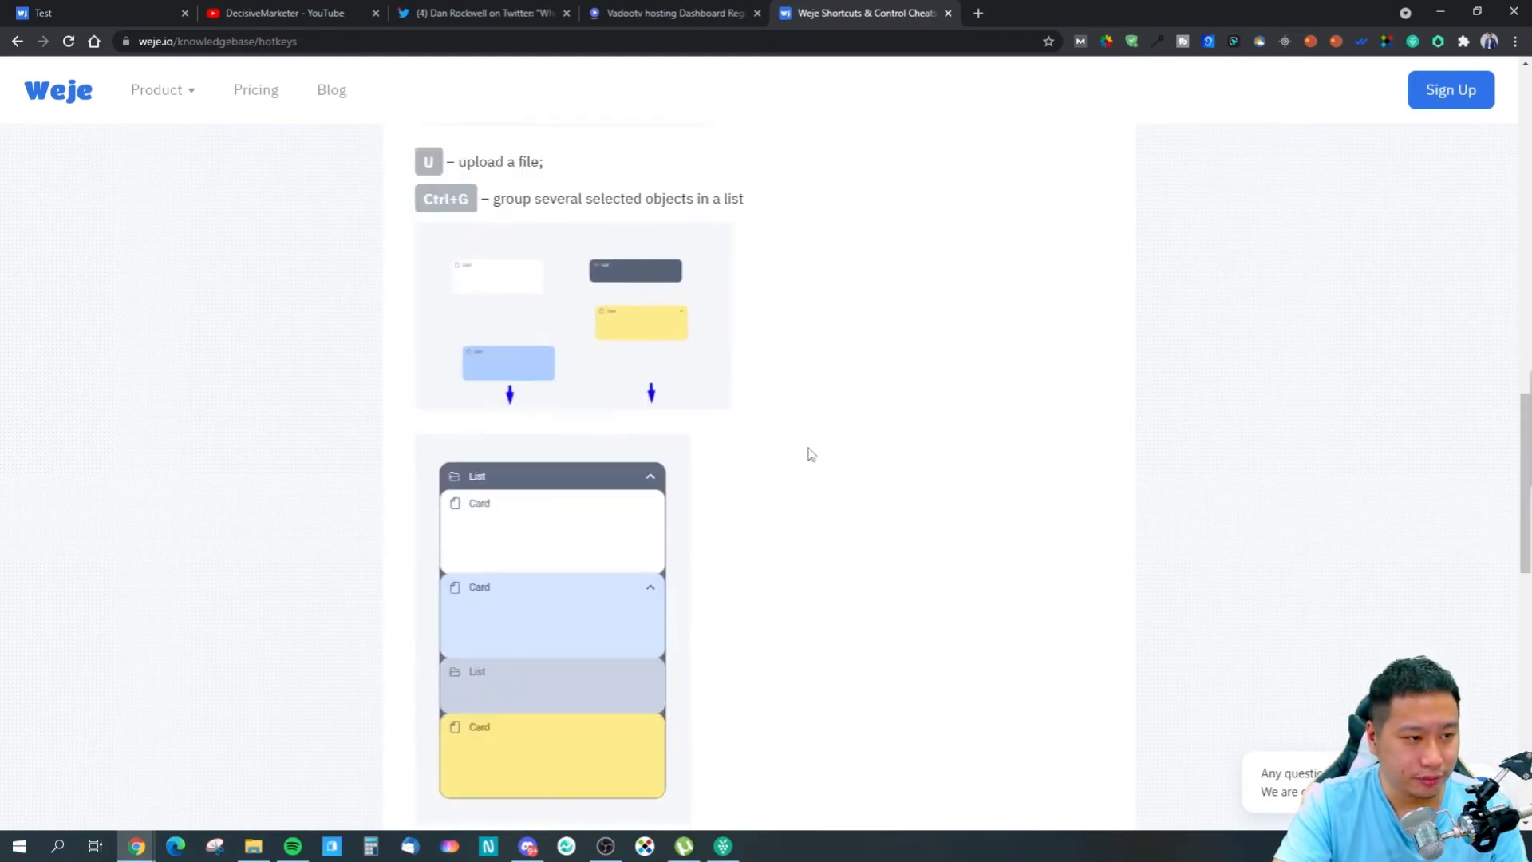
{"action": "scroll", "coordinate": [742, 424], "scroll_direction": "up", "scroll_amount": 5}
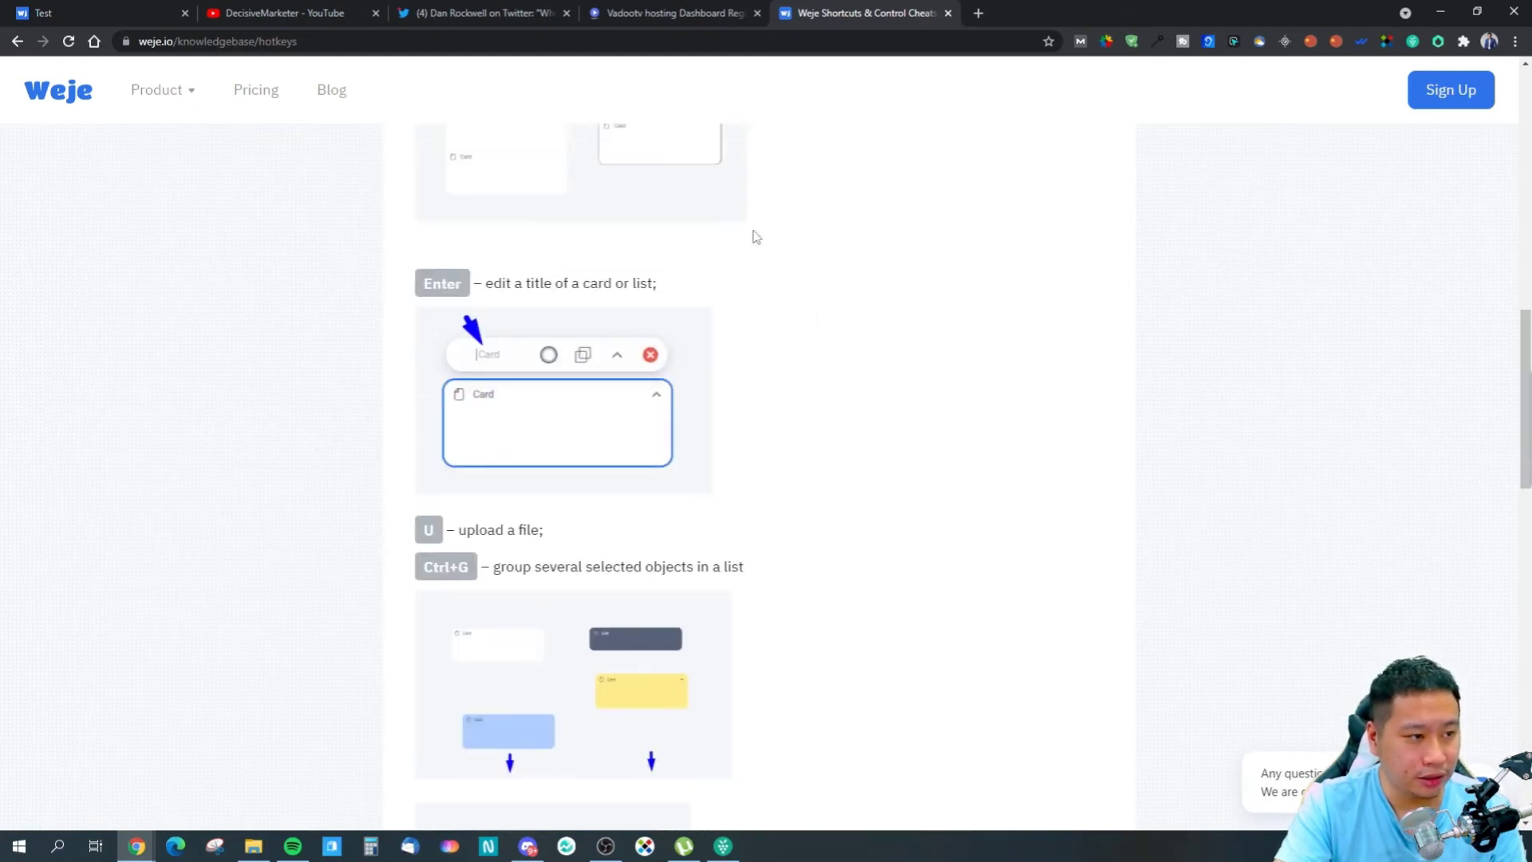
{"action": "left_click", "coordinate": [80, 12]}
{"action": "left_click", "coordinate": [811, 476]}
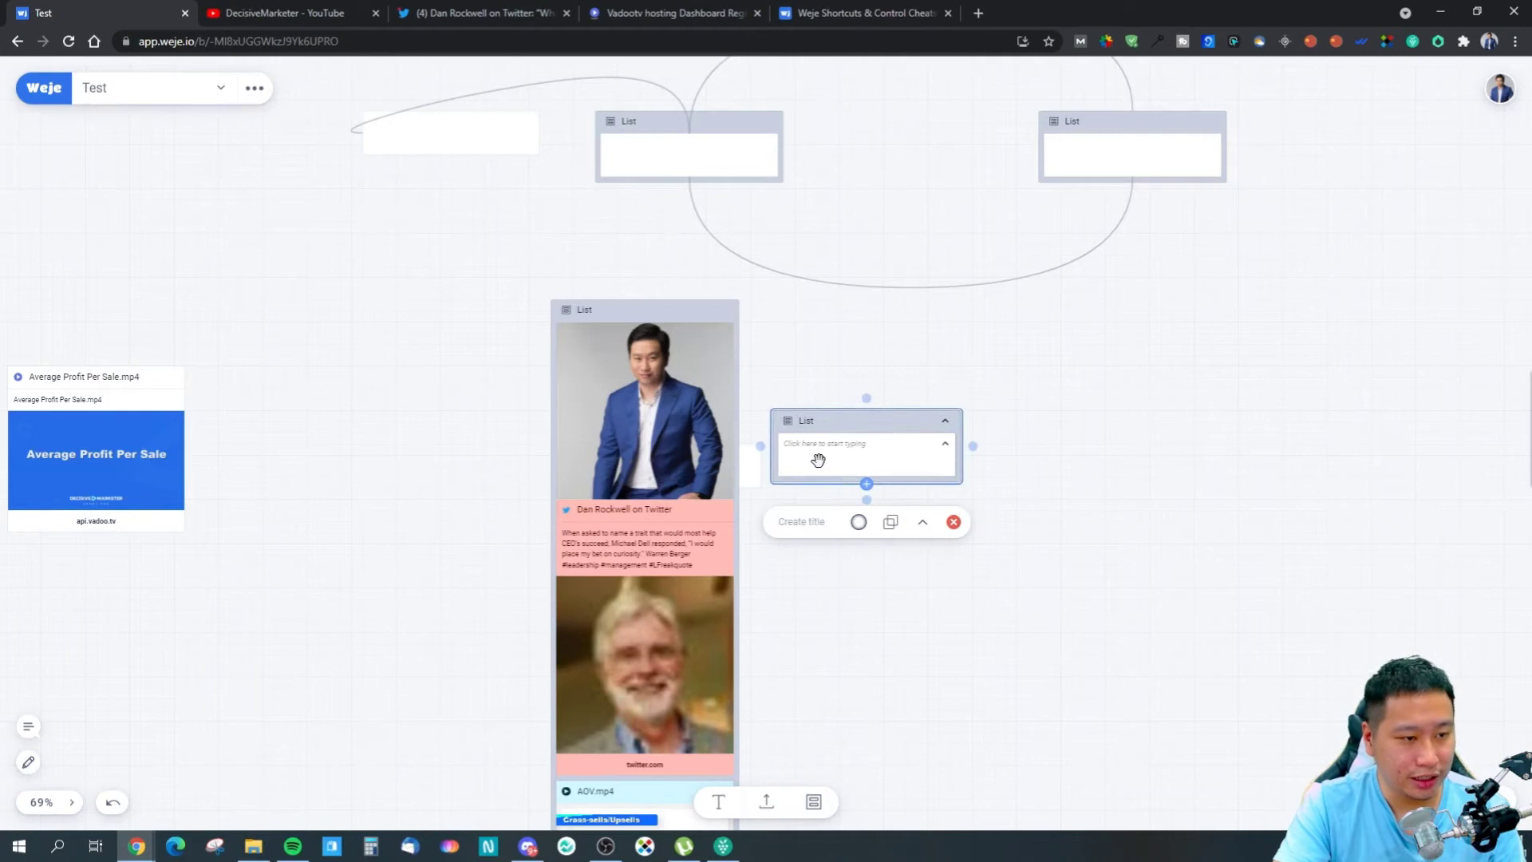
{"action": "left_click", "coordinate": [825, 423]}
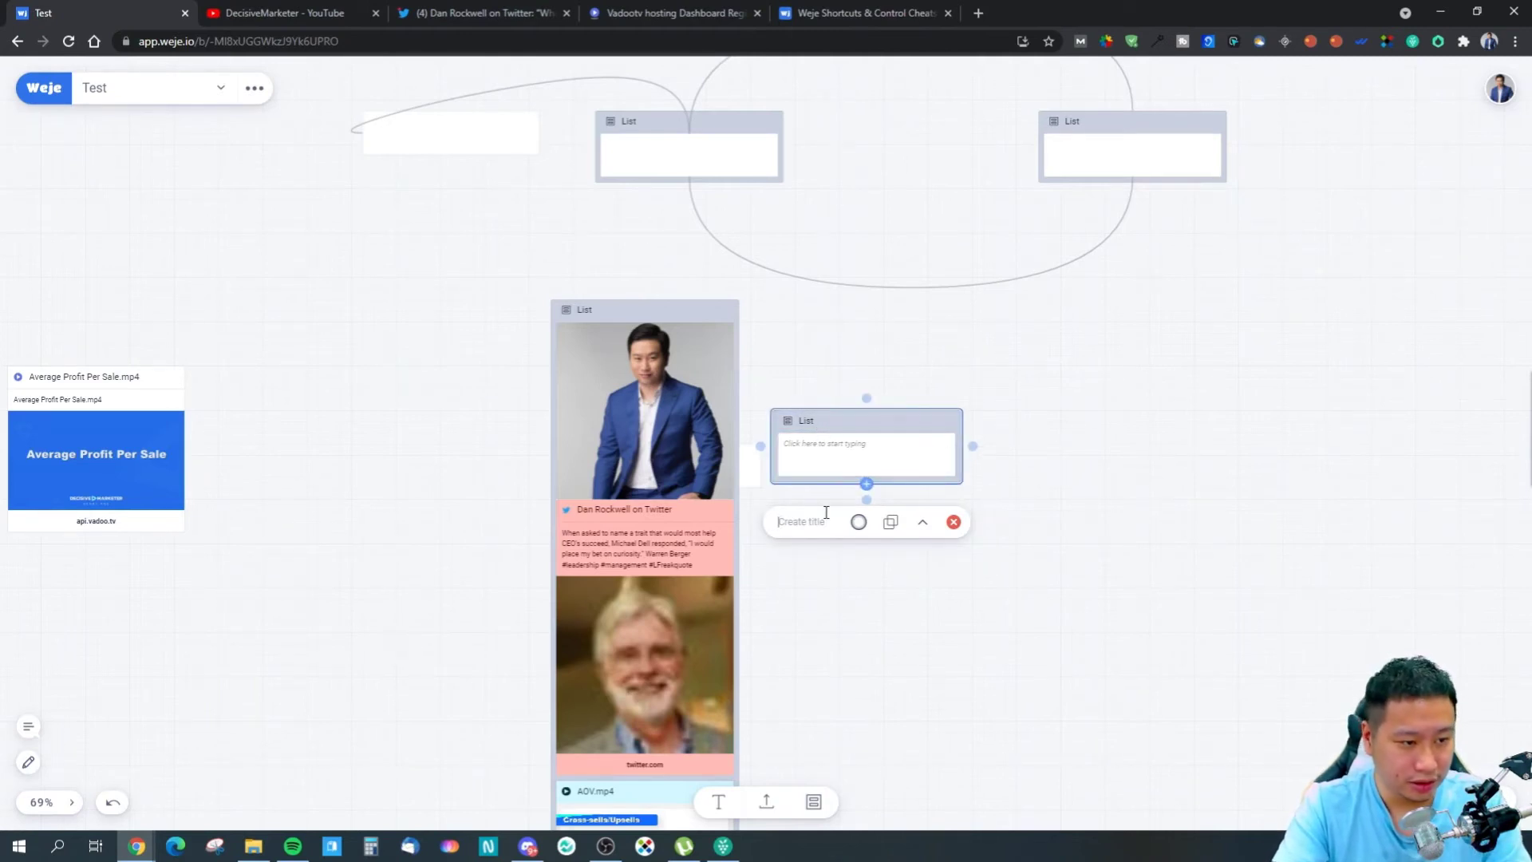
{"action": "left_click", "coordinate": [837, 447]}
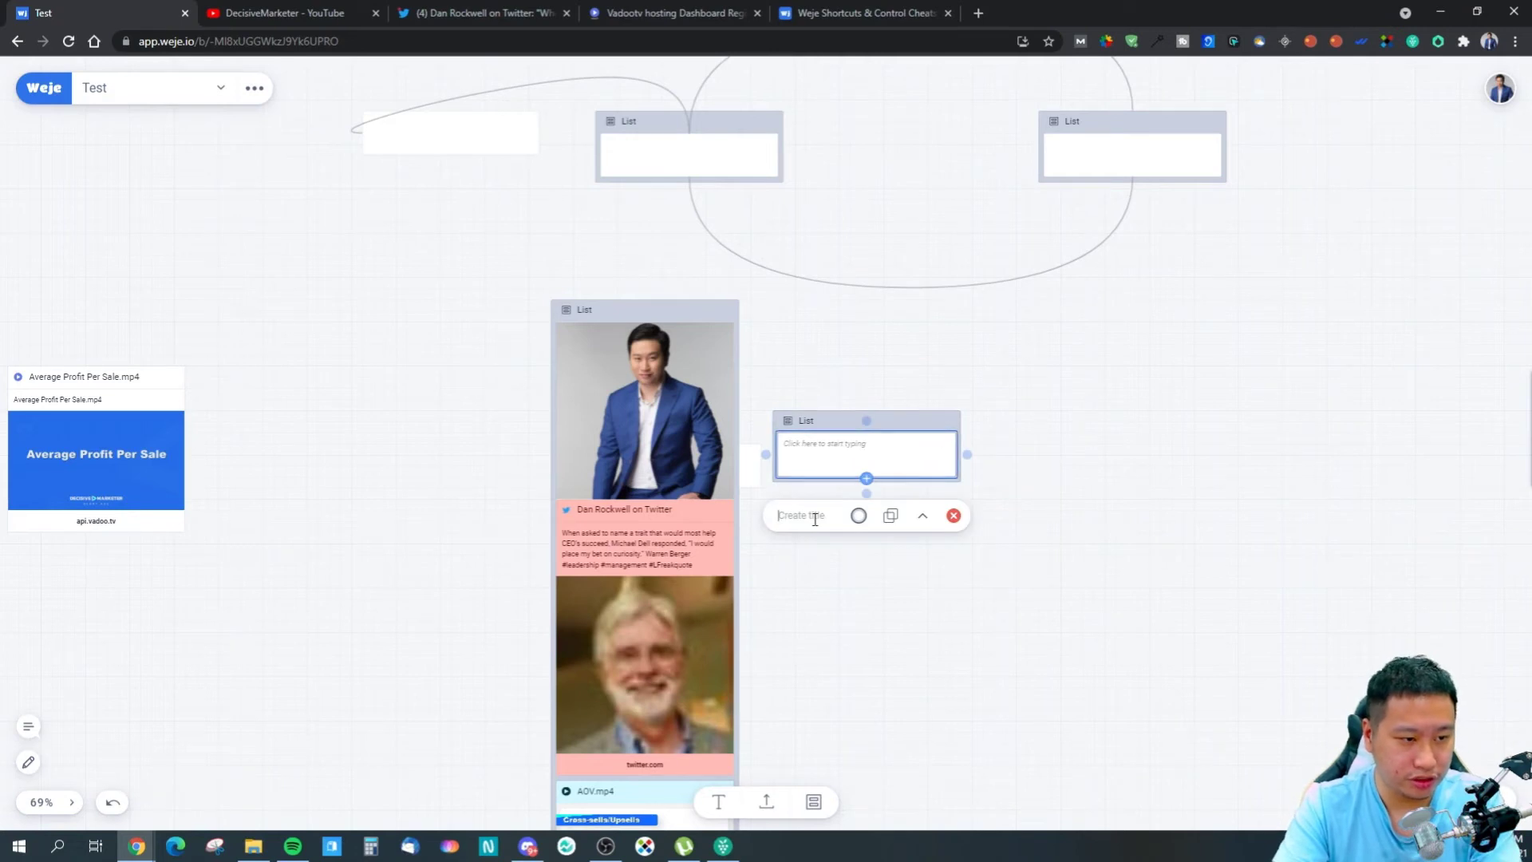
Review more of the hotkey cheatsheet, and open the file upload on the Test board and cancel it.
{"action": "left_click", "coordinate": [877, 13]}
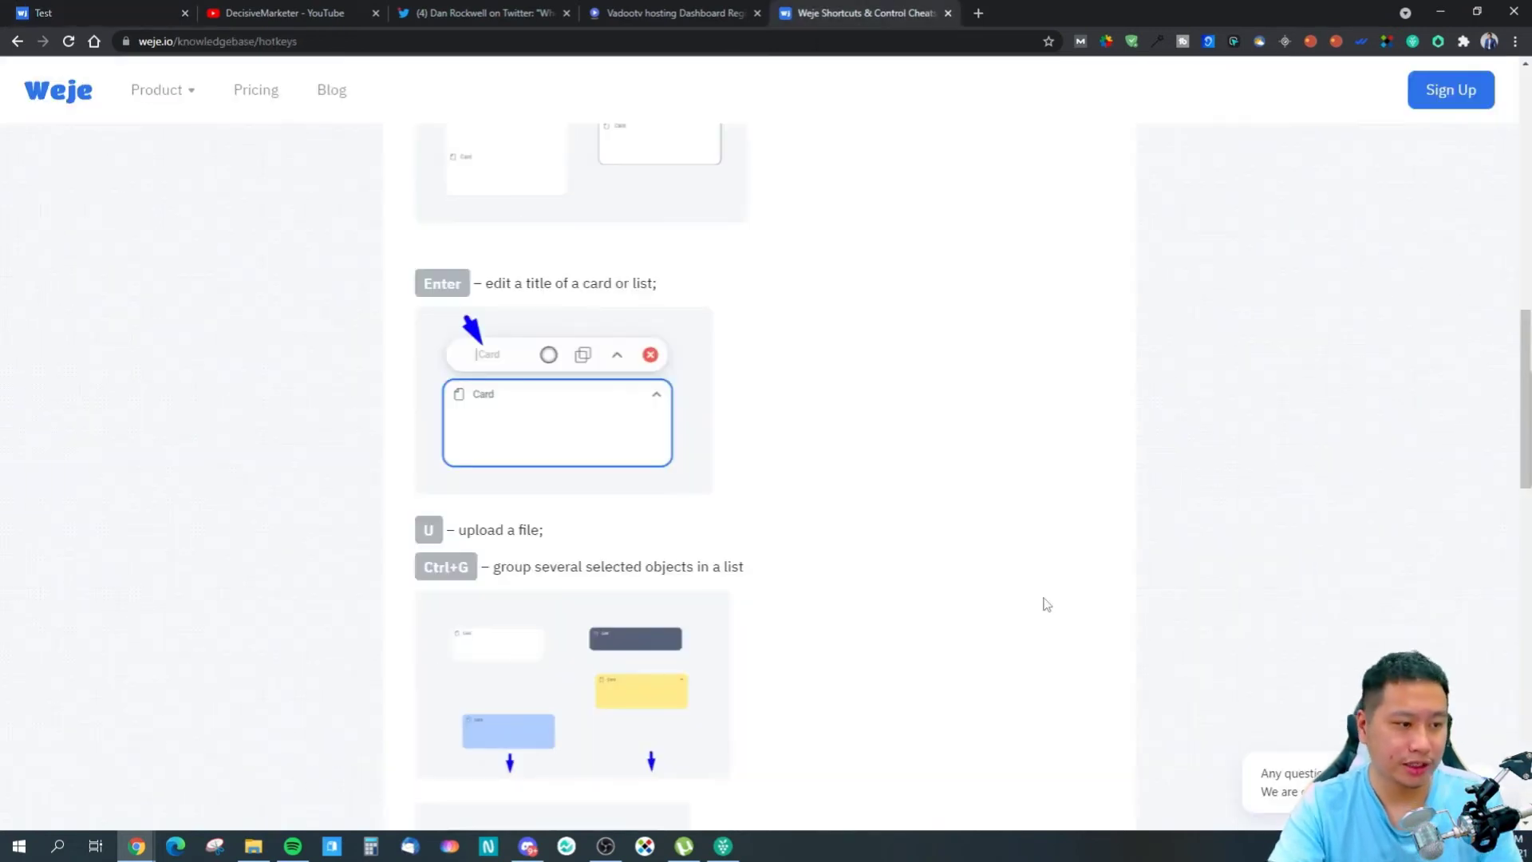
{"action": "scroll", "coordinate": [1047, 604], "scroll_direction": "down", "scroll_amount": 10}
{"action": "scroll", "coordinate": [600, 604], "scroll_direction": "up", "scroll_amount": 4}
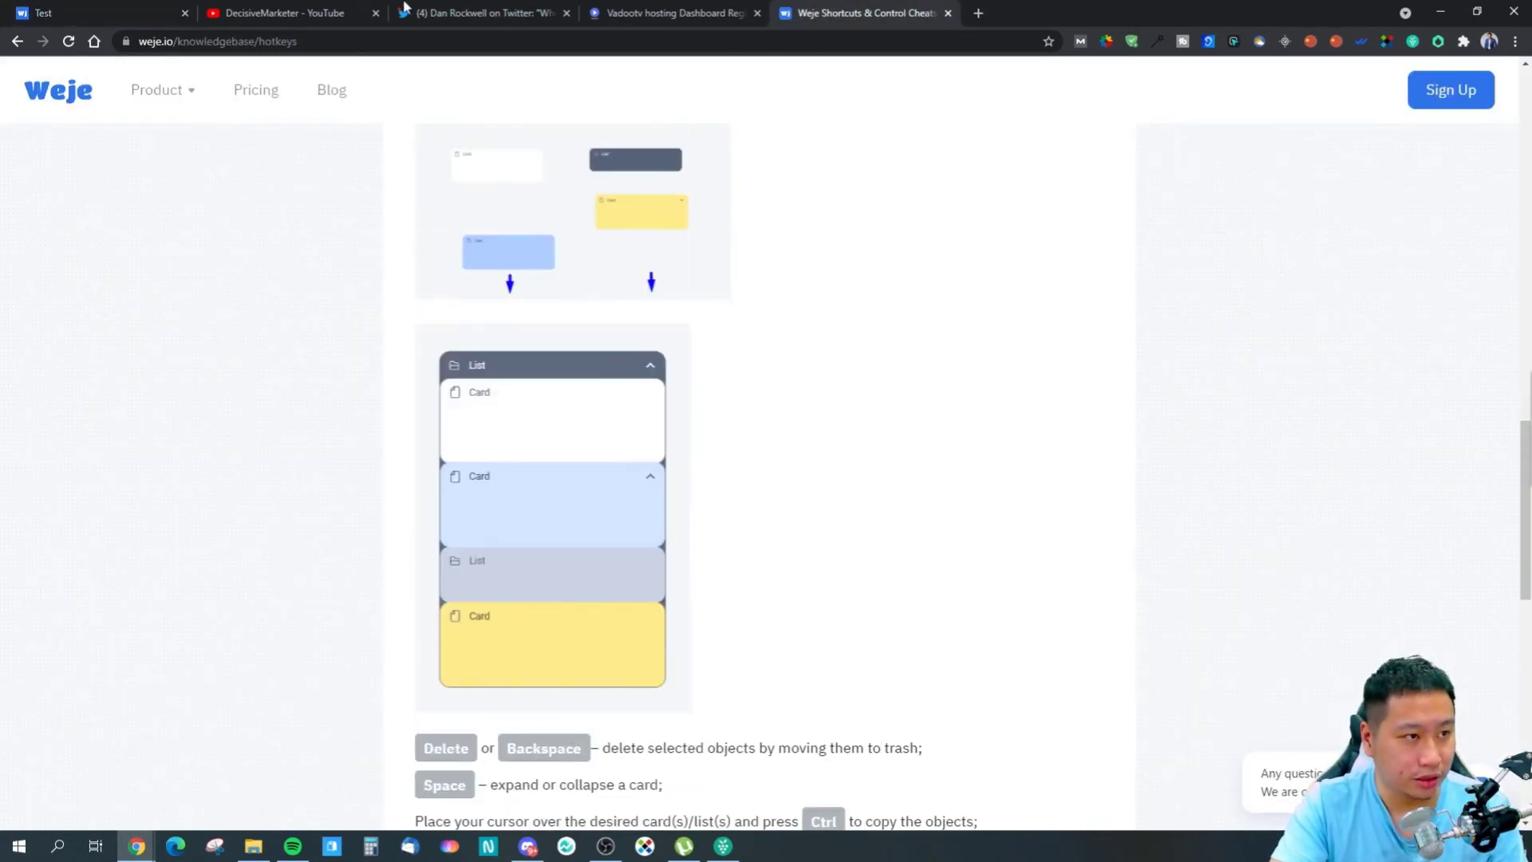
{"action": "left_click", "coordinate": [104, 13]}
{"action": "key", "text": "ctrl+o"}
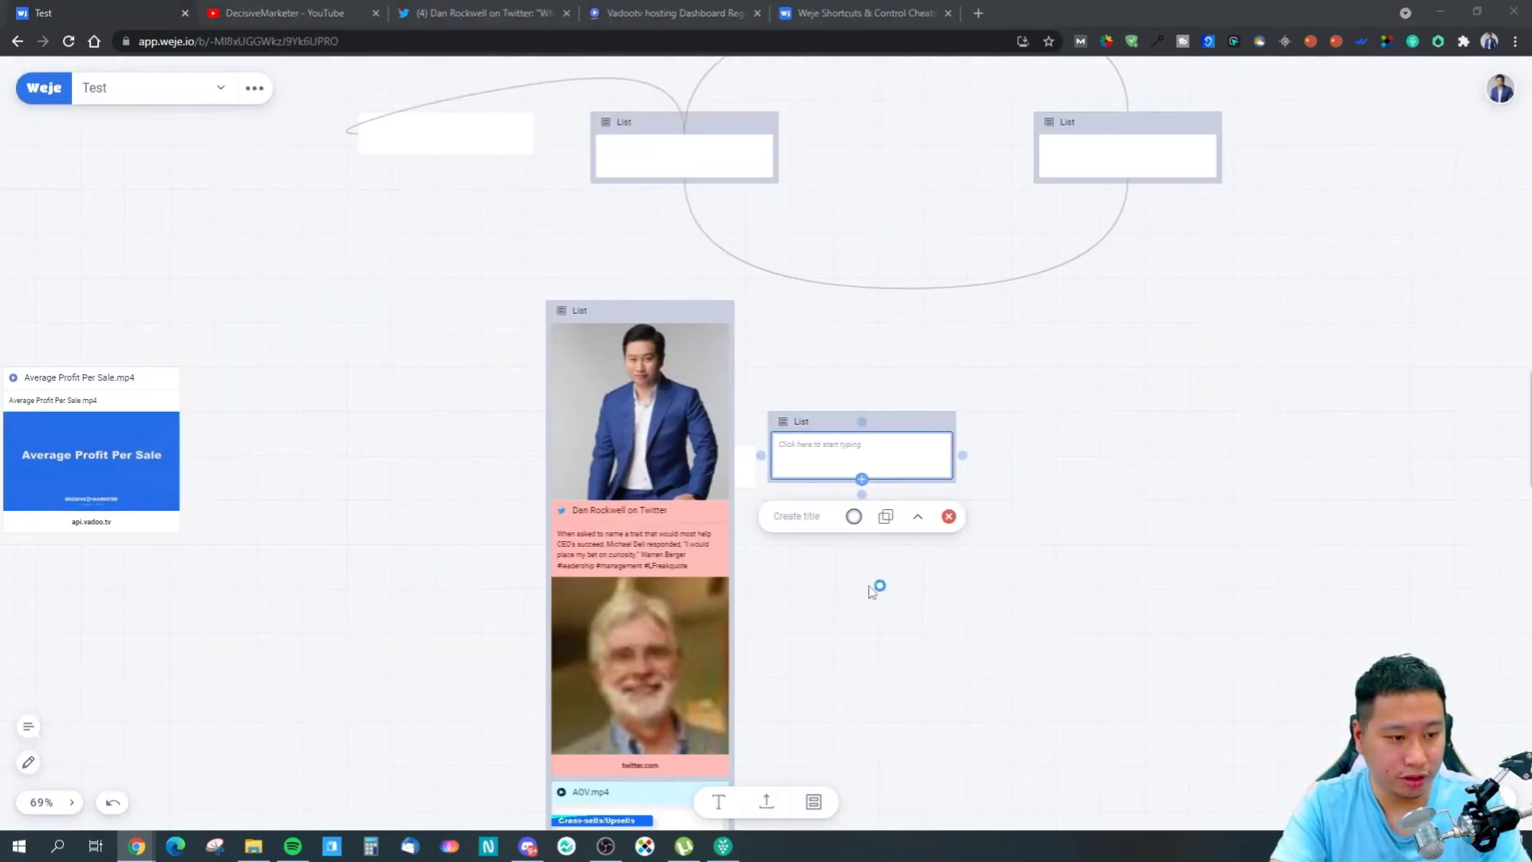
{"action": "left_click", "coordinate": [637, 644]}
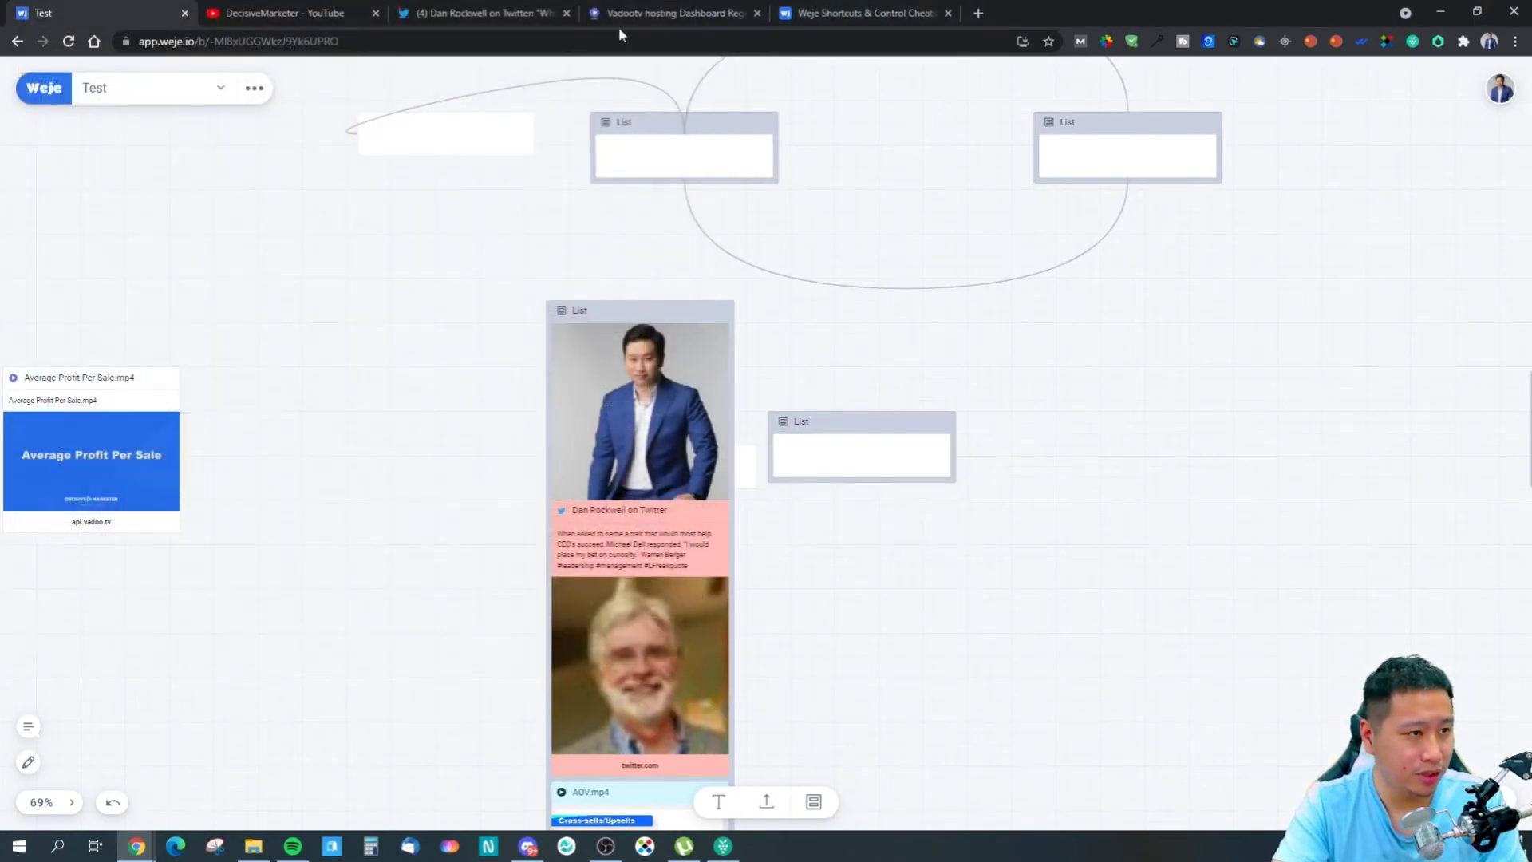
Check the deletion entry in the hotkey cheatsheet and delete the new list beside the photo list.
{"action": "left_click", "coordinate": [838, 13]}
{"action": "scroll", "coordinate": [1052, 490], "scroll_direction": "down", "scroll_amount": 4}
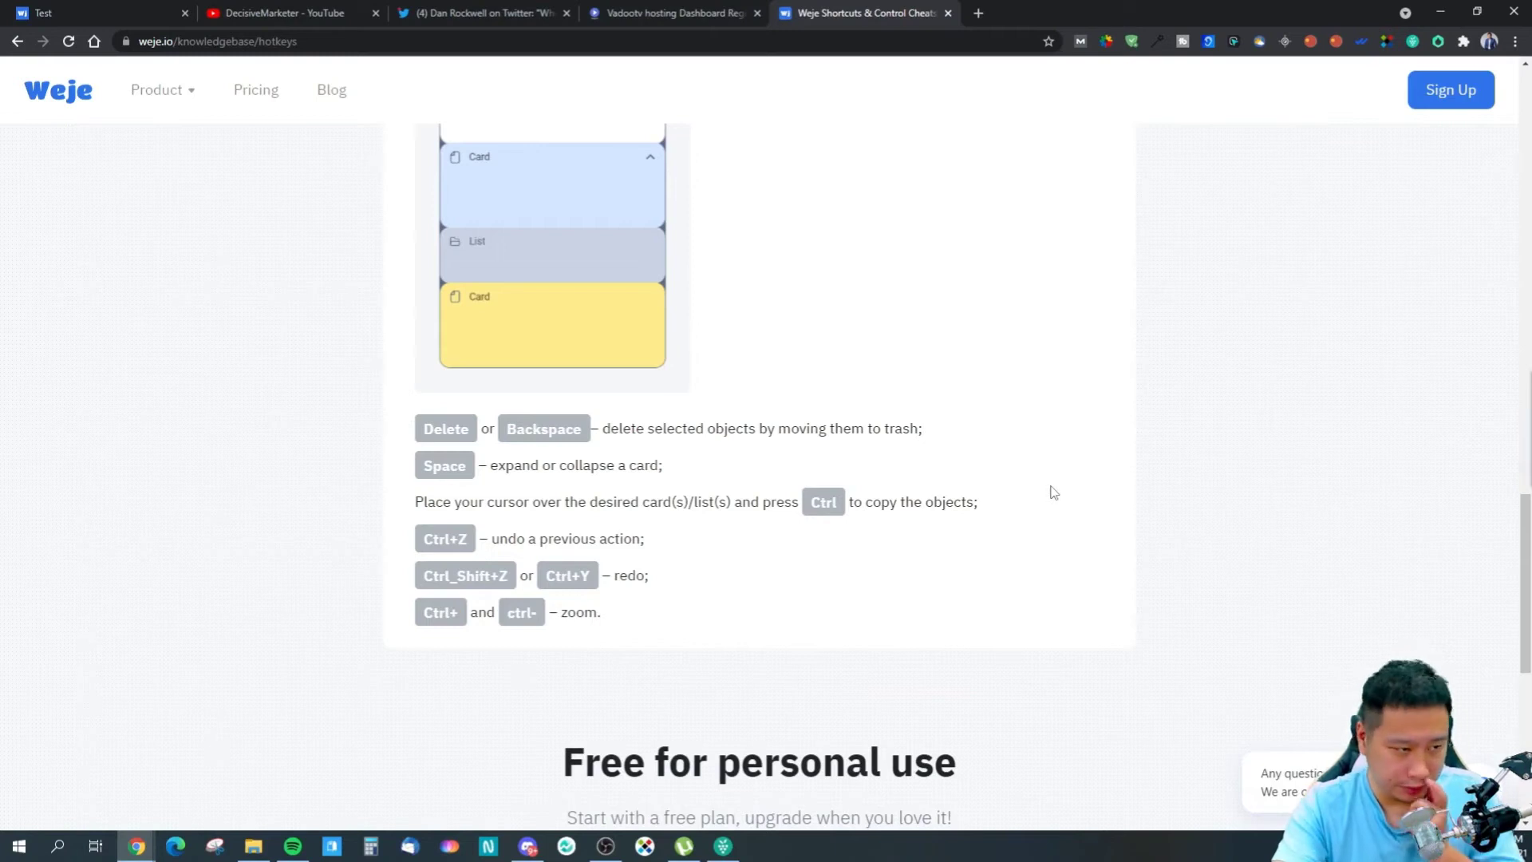
{"action": "left_click", "coordinate": [151, 12]}
{"action": "left_click", "coordinate": [910, 436]}
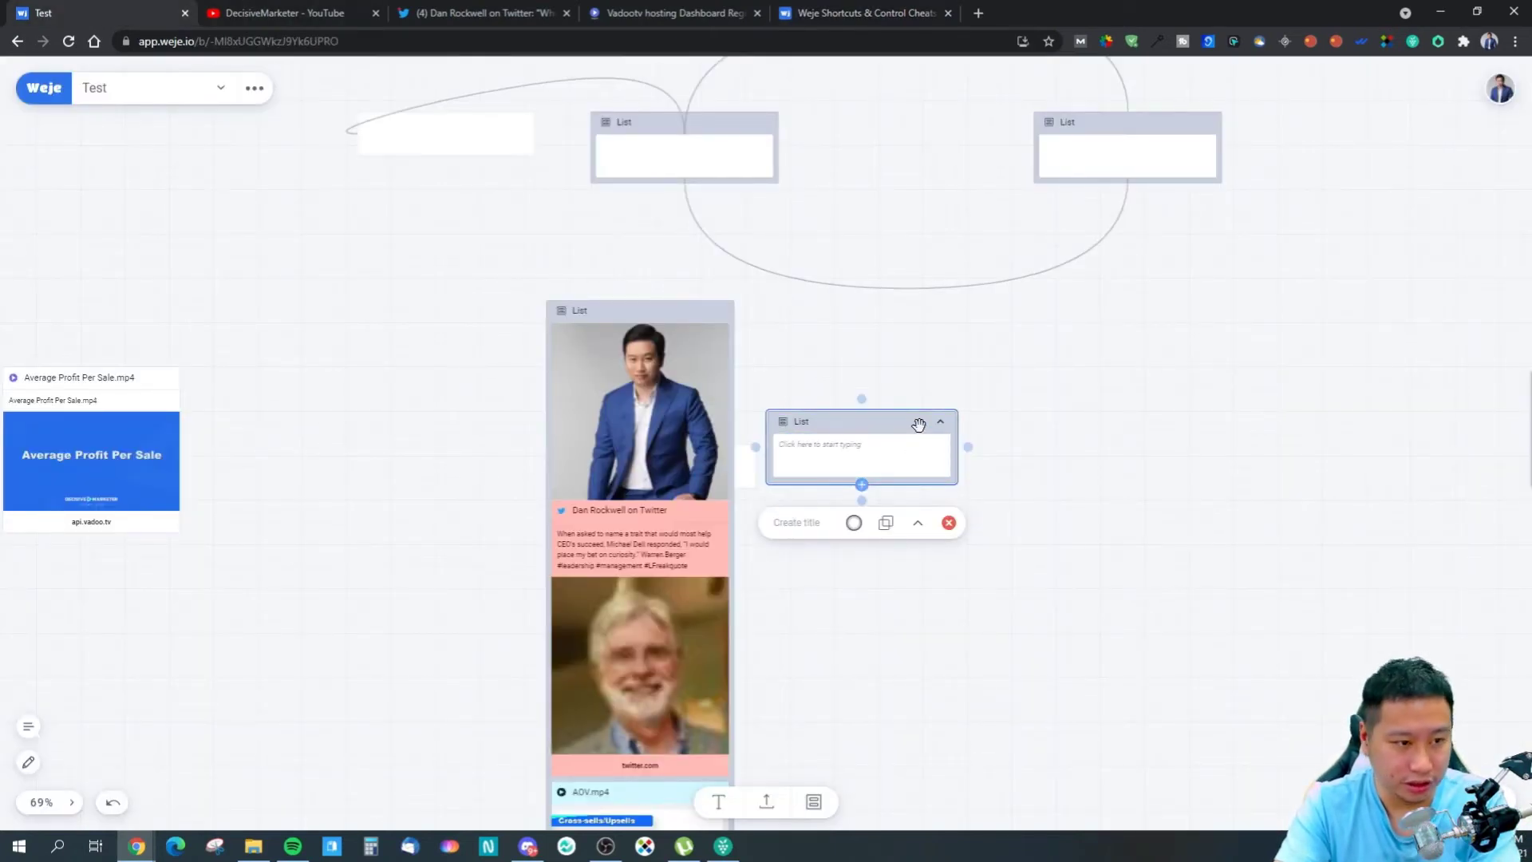
{"action": "key", "text": "Delete"}
Examine the grouping, copying and undo entries in the hotkey cheatsheet and return to the Test board.
{"action": "left_click", "coordinate": [790, 8]}
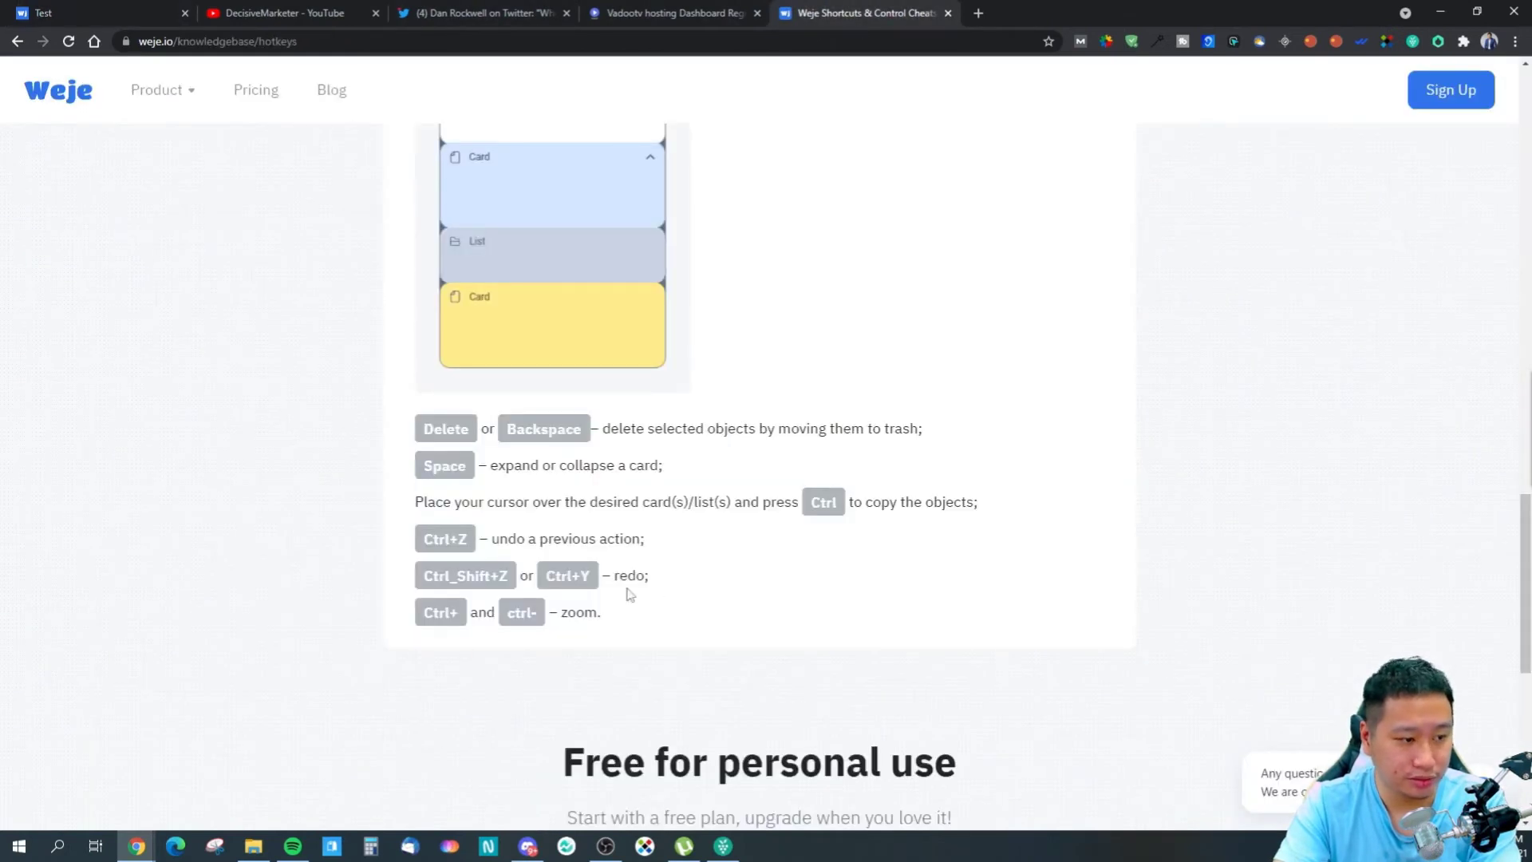
{"action": "scroll", "coordinate": [673, 548], "scroll_direction": "up", "scroll_amount": 10}
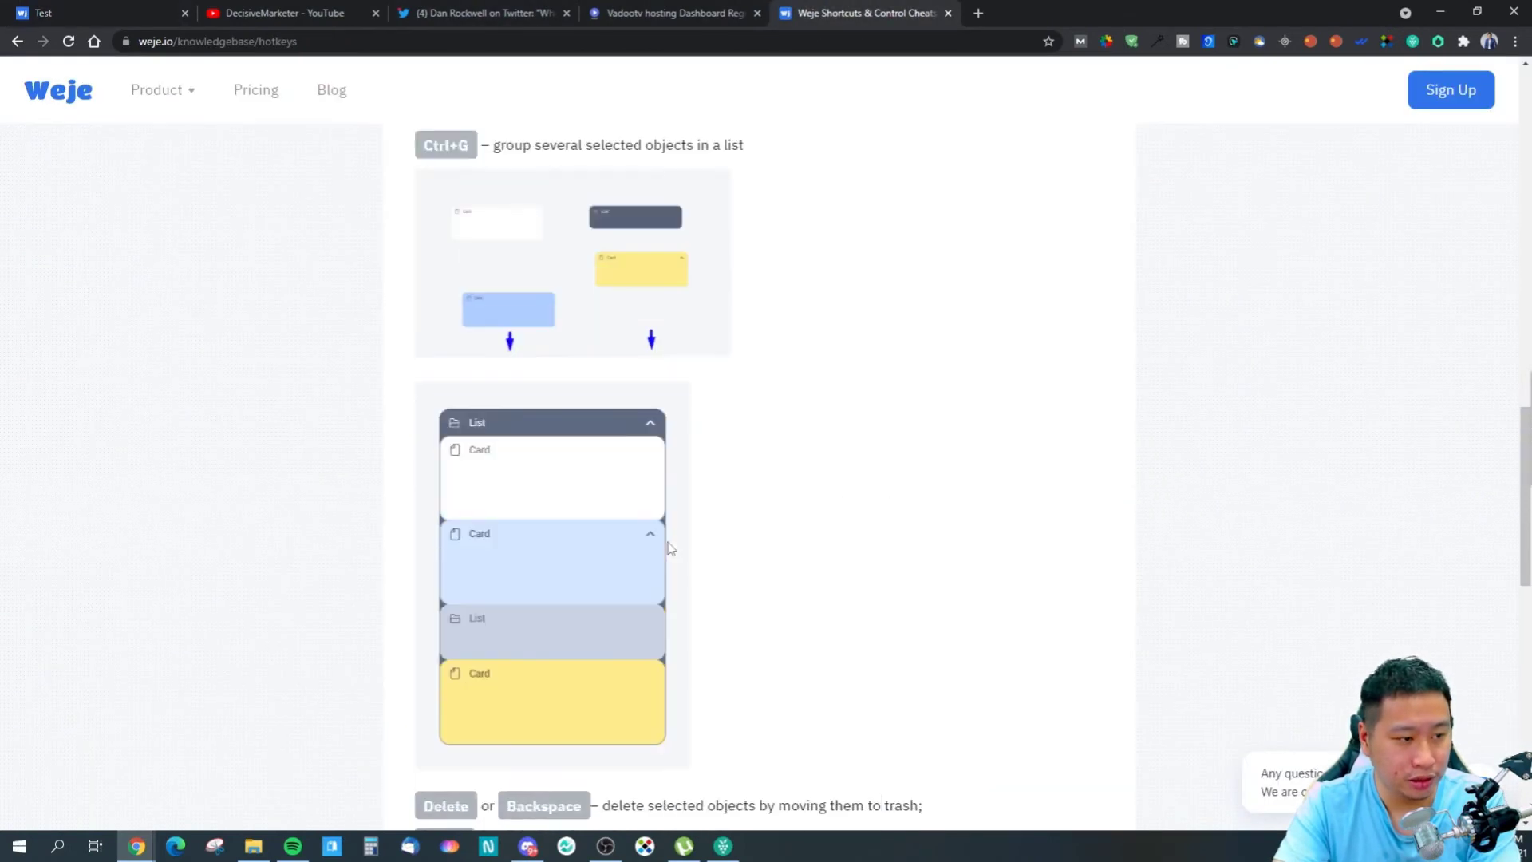
{"action": "scroll", "coordinate": [672, 547], "scroll_direction": "down", "scroll_amount": 10}
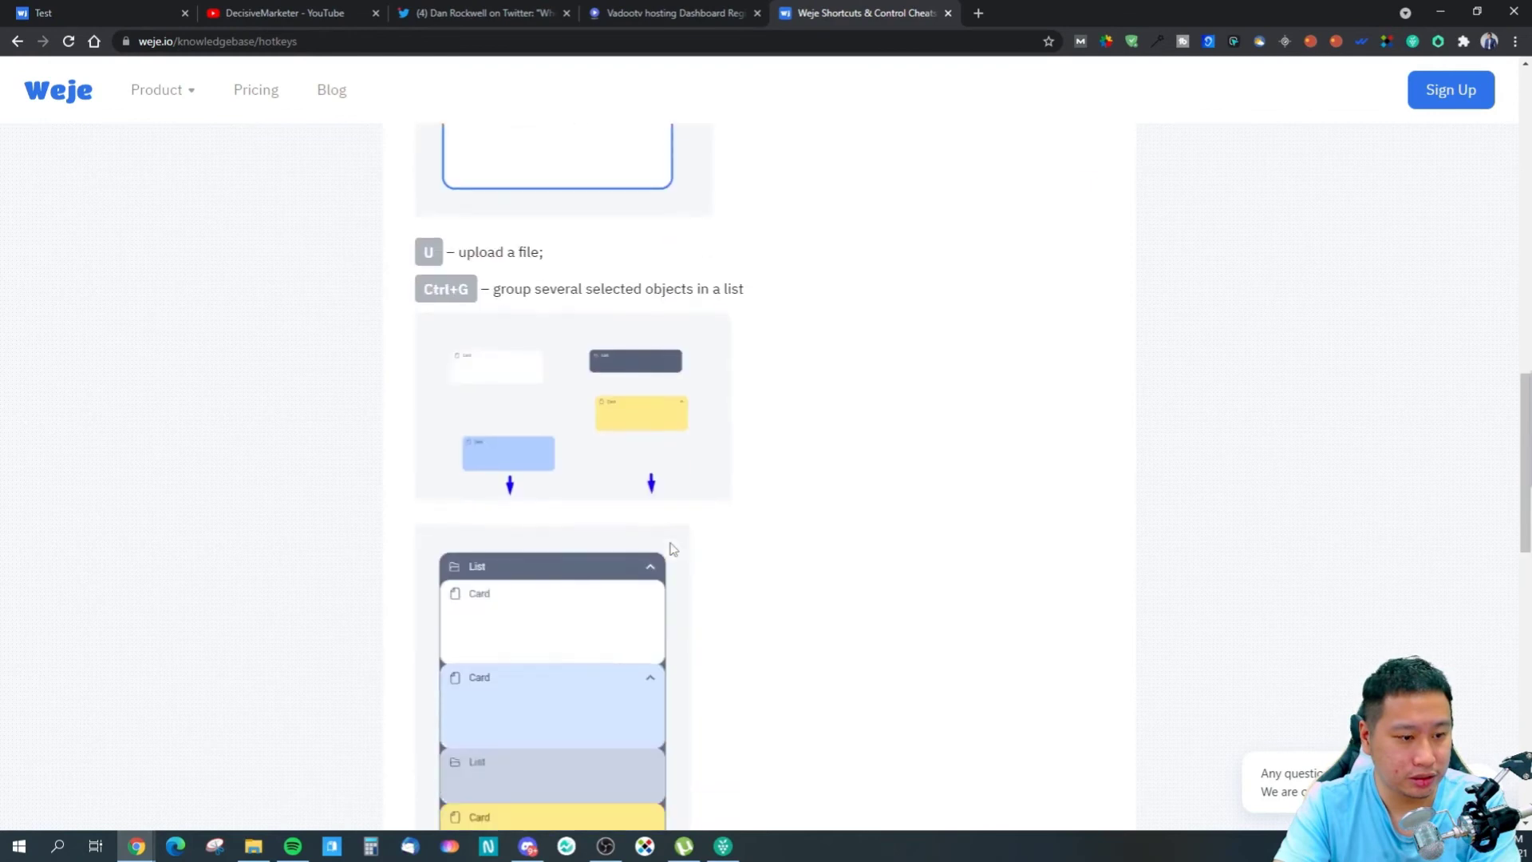
{"action": "scroll", "coordinate": [672, 548], "scroll_direction": "up", "scroll_amount": 1}
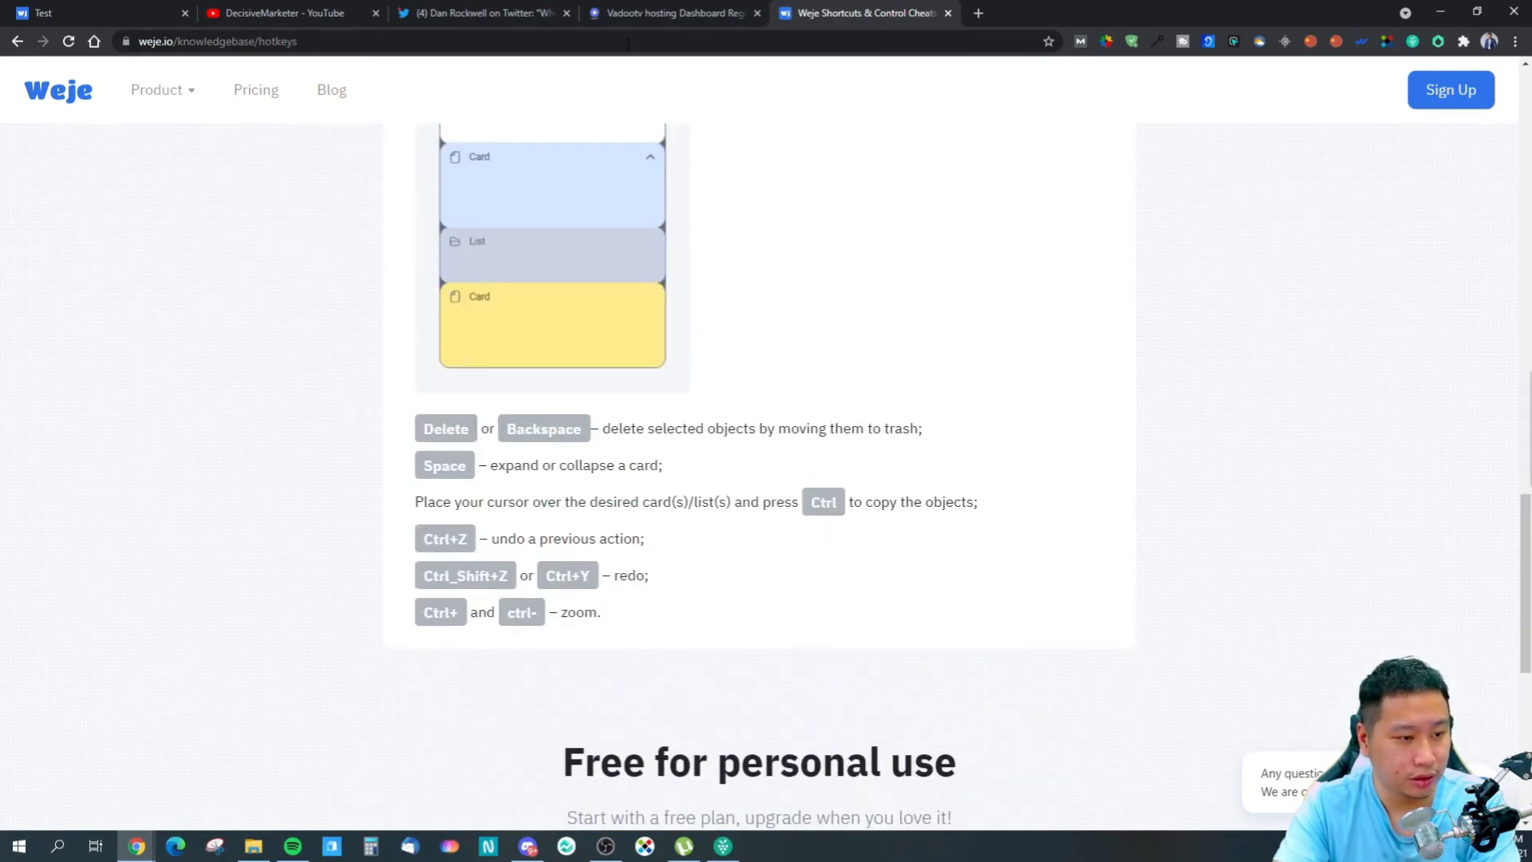
{"action": "key", "text": "ctrl+1"}
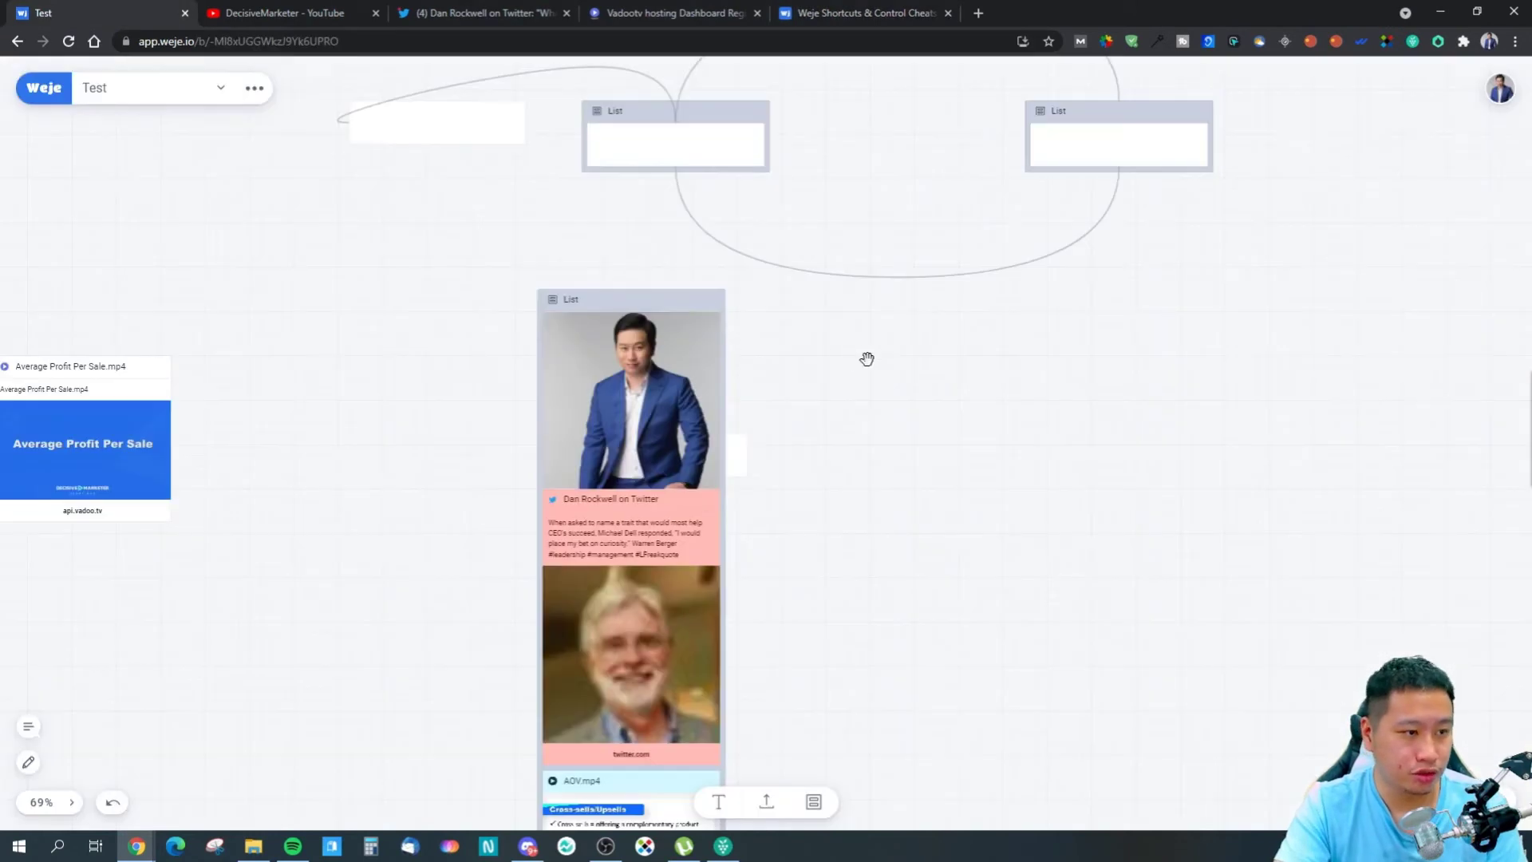
Try to copy the photo list onto the empty space beside it, and delete the pasted Weje link card.
{"action": "left_click", "coordinate": [652, 306]}
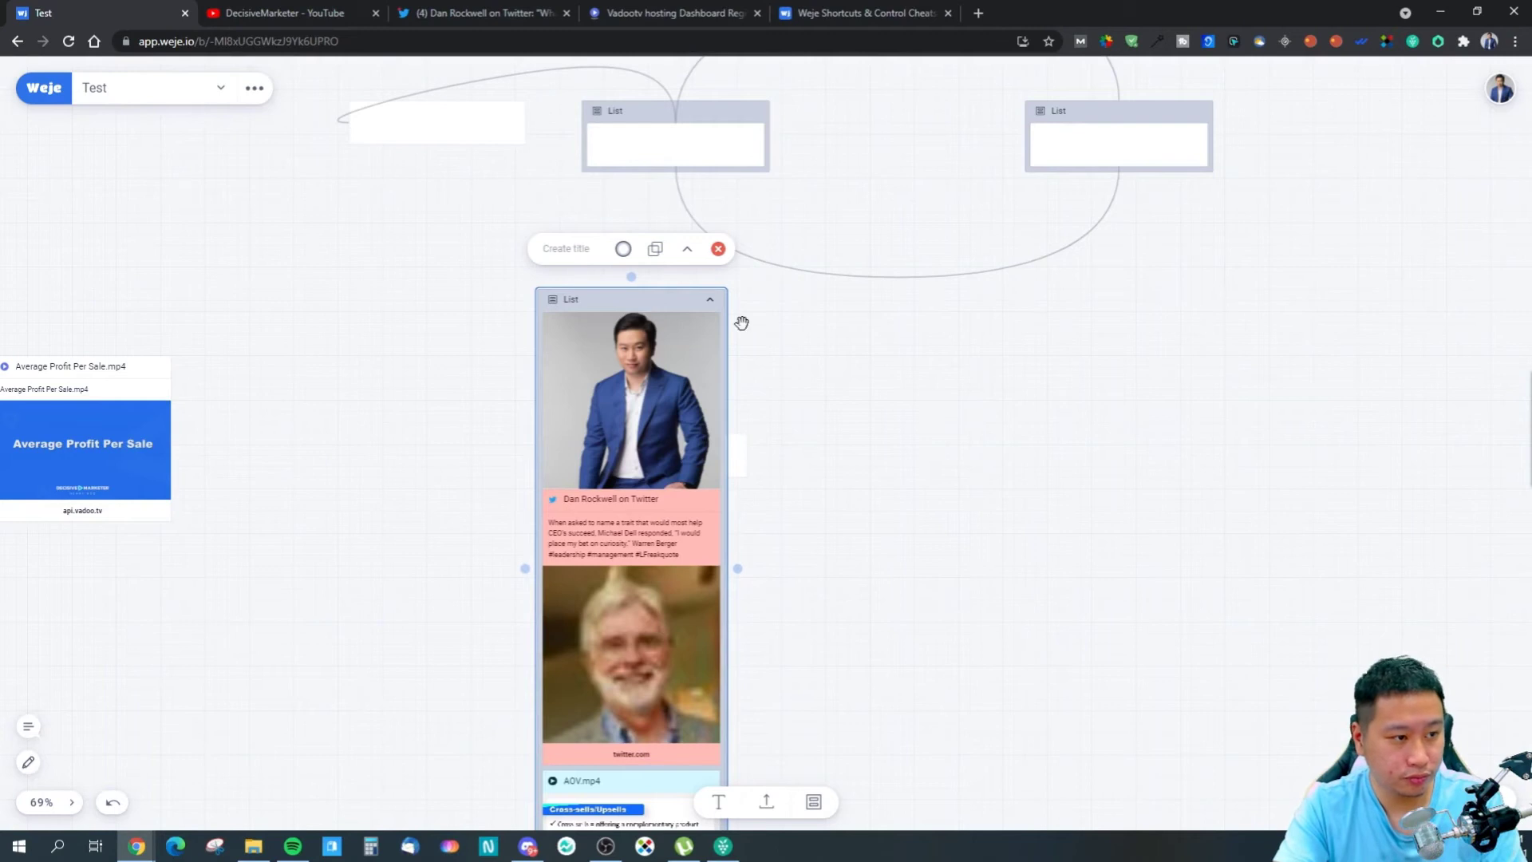
{"action": "left_click", "coordinate": [742, 323]}
{"action": "key", "text": "ctrl+v"}
{"action": "left_click_drag", "start_coordinate": [753, 453], "coordinate": [917, 422]}
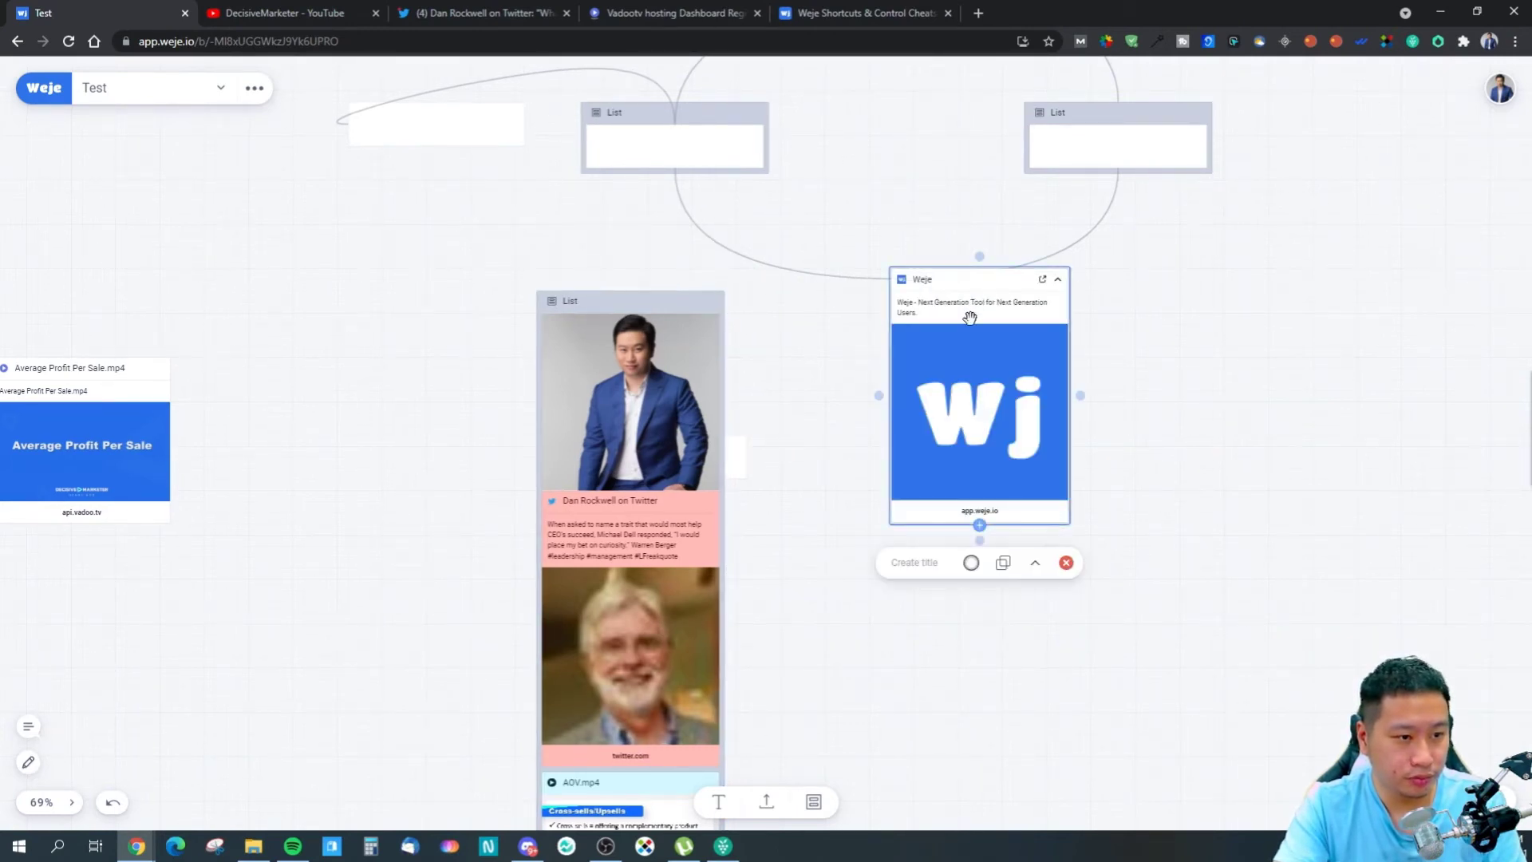
{"action": "left_click_drag", "start_coordinate": [965, 331], "coordinate": [955, 342]}
{"action": "key", "text": "Delete"}
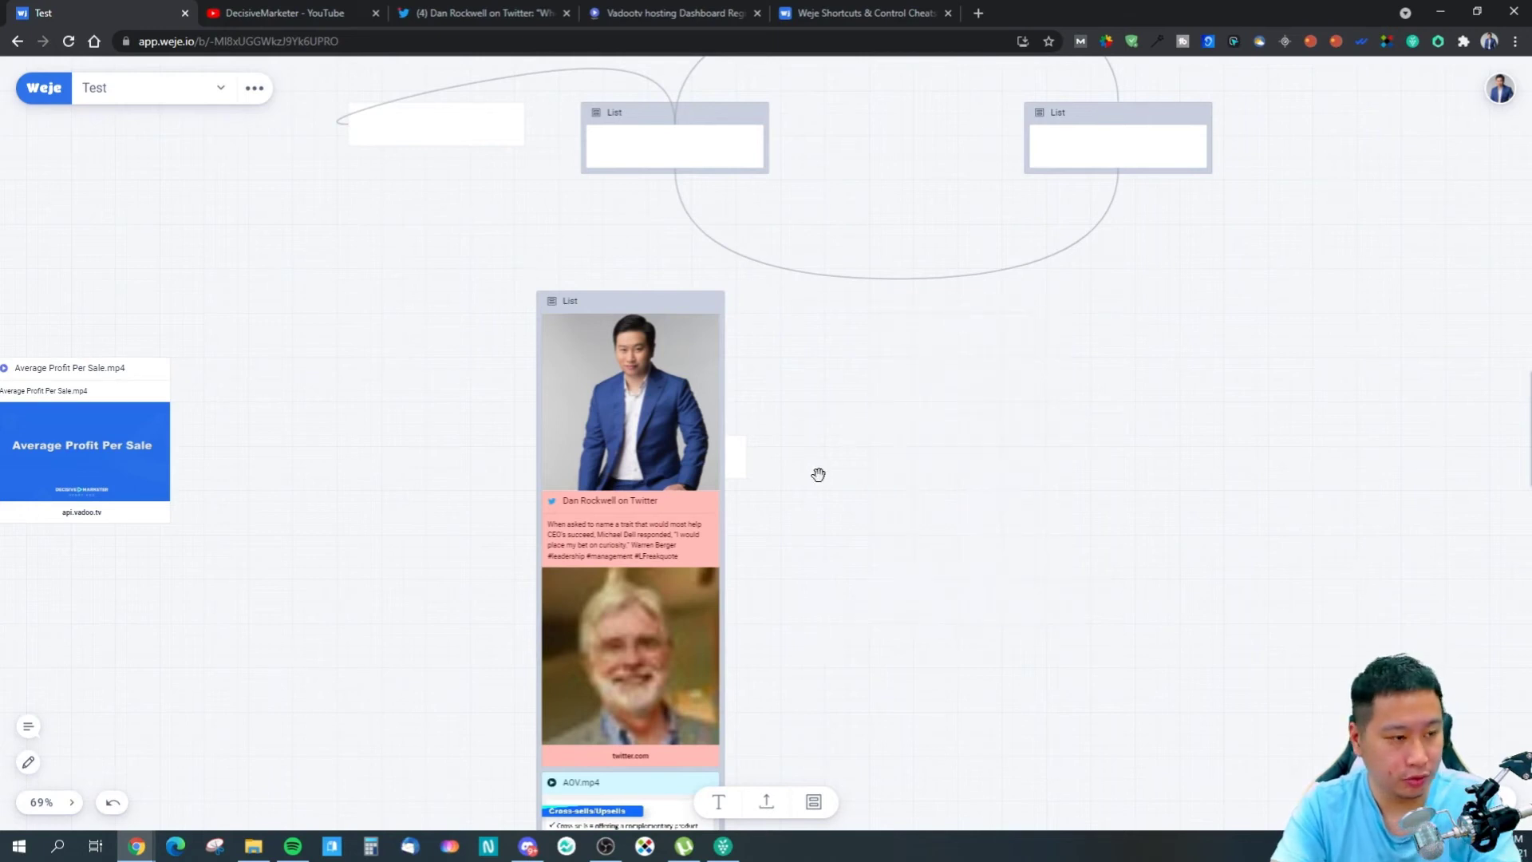
Try to copy the photo card at the head of the list, and delete the Weje link card pasted beside it.
{"action": "left_click", "coordinate": [644, 325]}
{"action": "left_click_drag", "start_coordinate": [951, 427], "coordinate": [958, 428]}
{"action": "key", "text": "ctrl+v"}
{"action": "left_click_drag", "start_coordinate": [784, 433], "coordinate": [878, 418]}
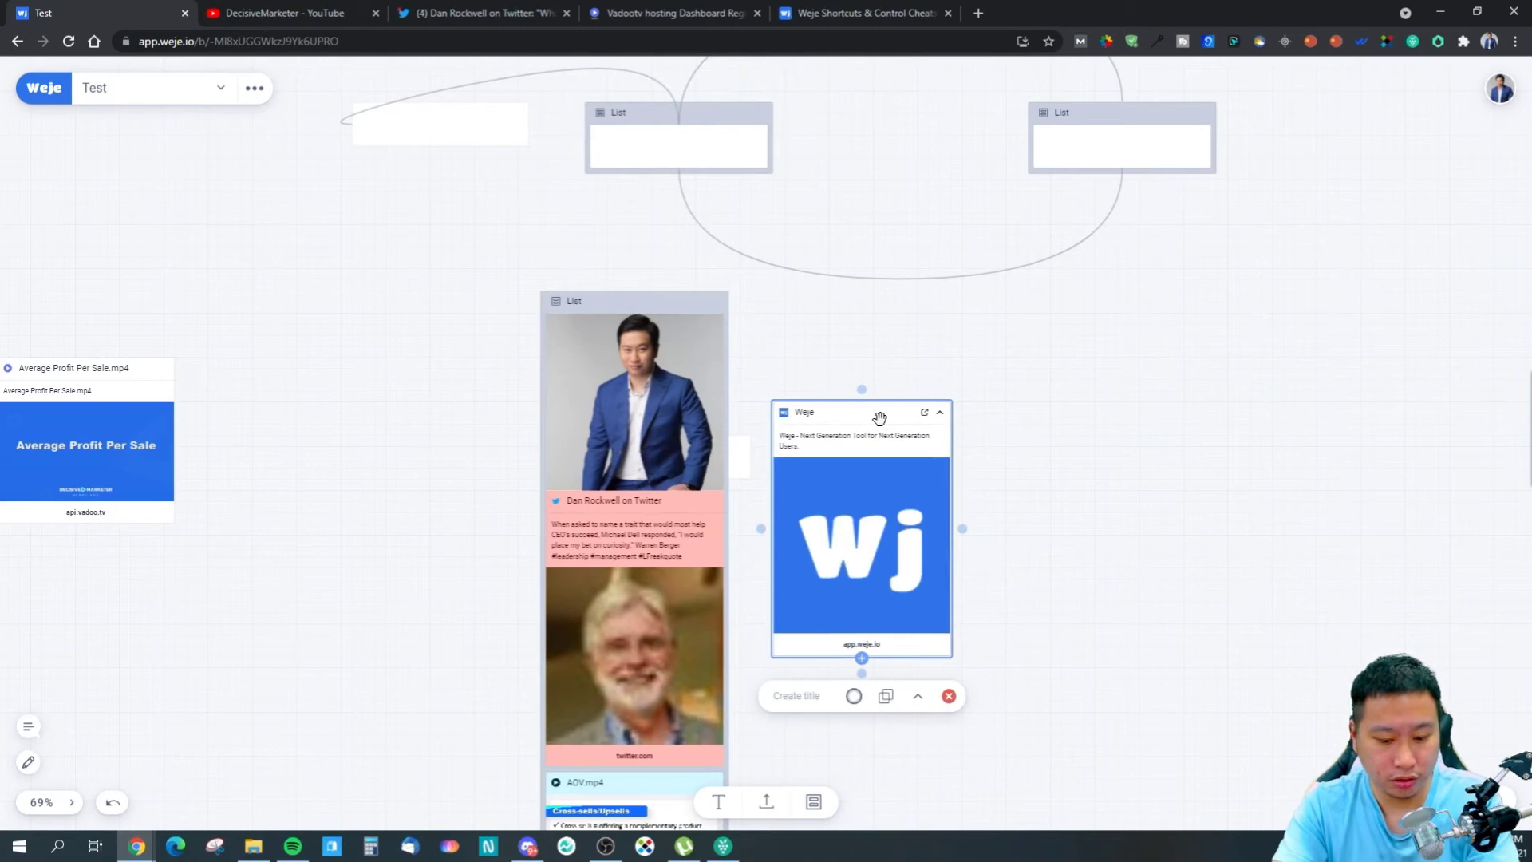
{"action": "key", "text": "Delete"}
Check the copying entry in the hotkey cheatsheet, and on the Test board copy the AOV.mp4 card beside its list and delete the copy.
{"action": "left_click", "coordinate": [829, 13]}
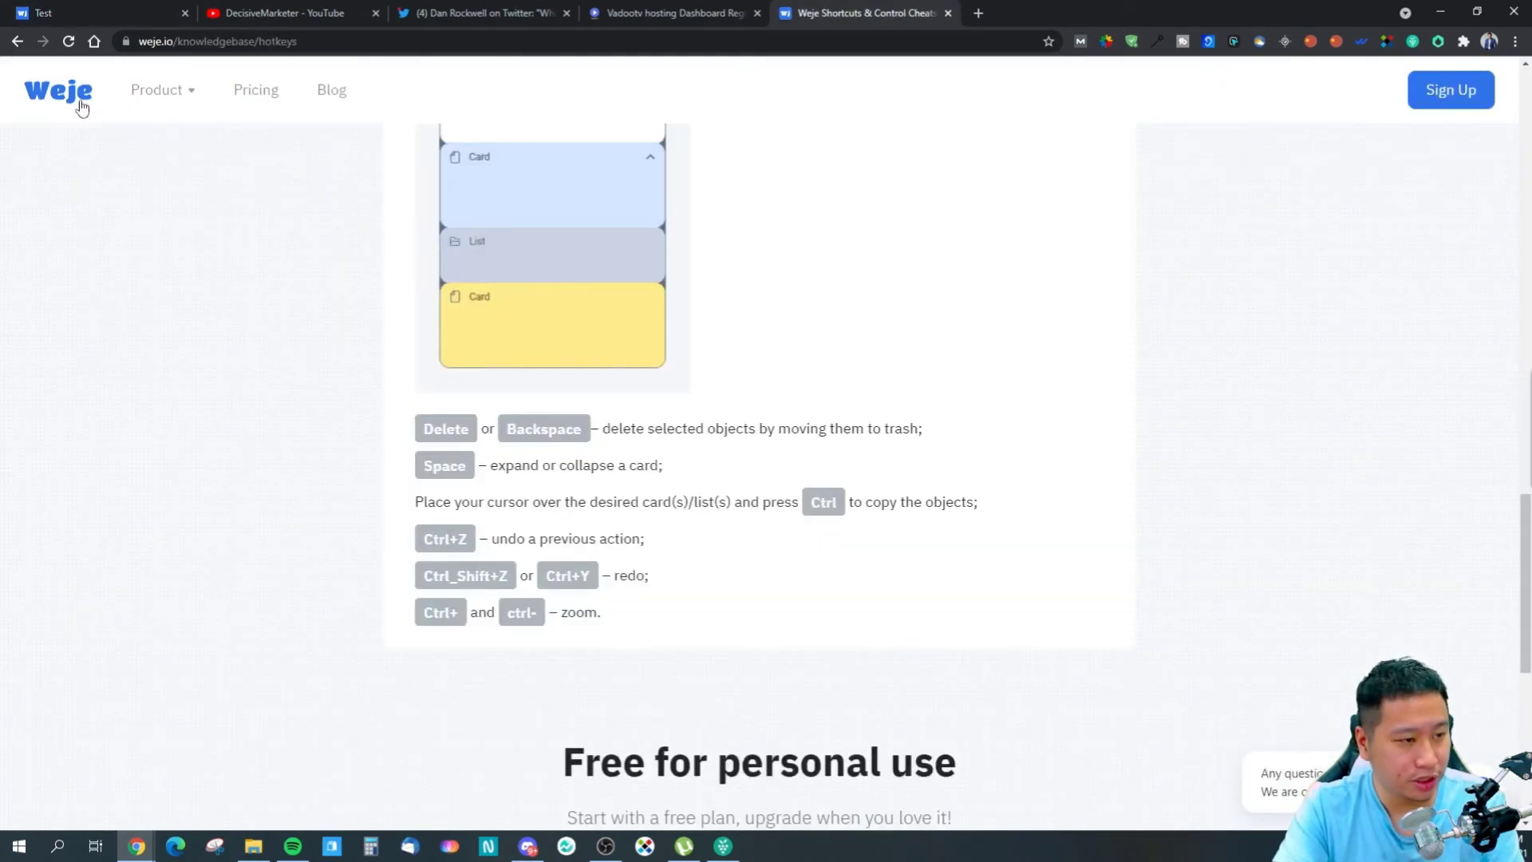
{"action": "key", "text": "ctrl+Tab"}
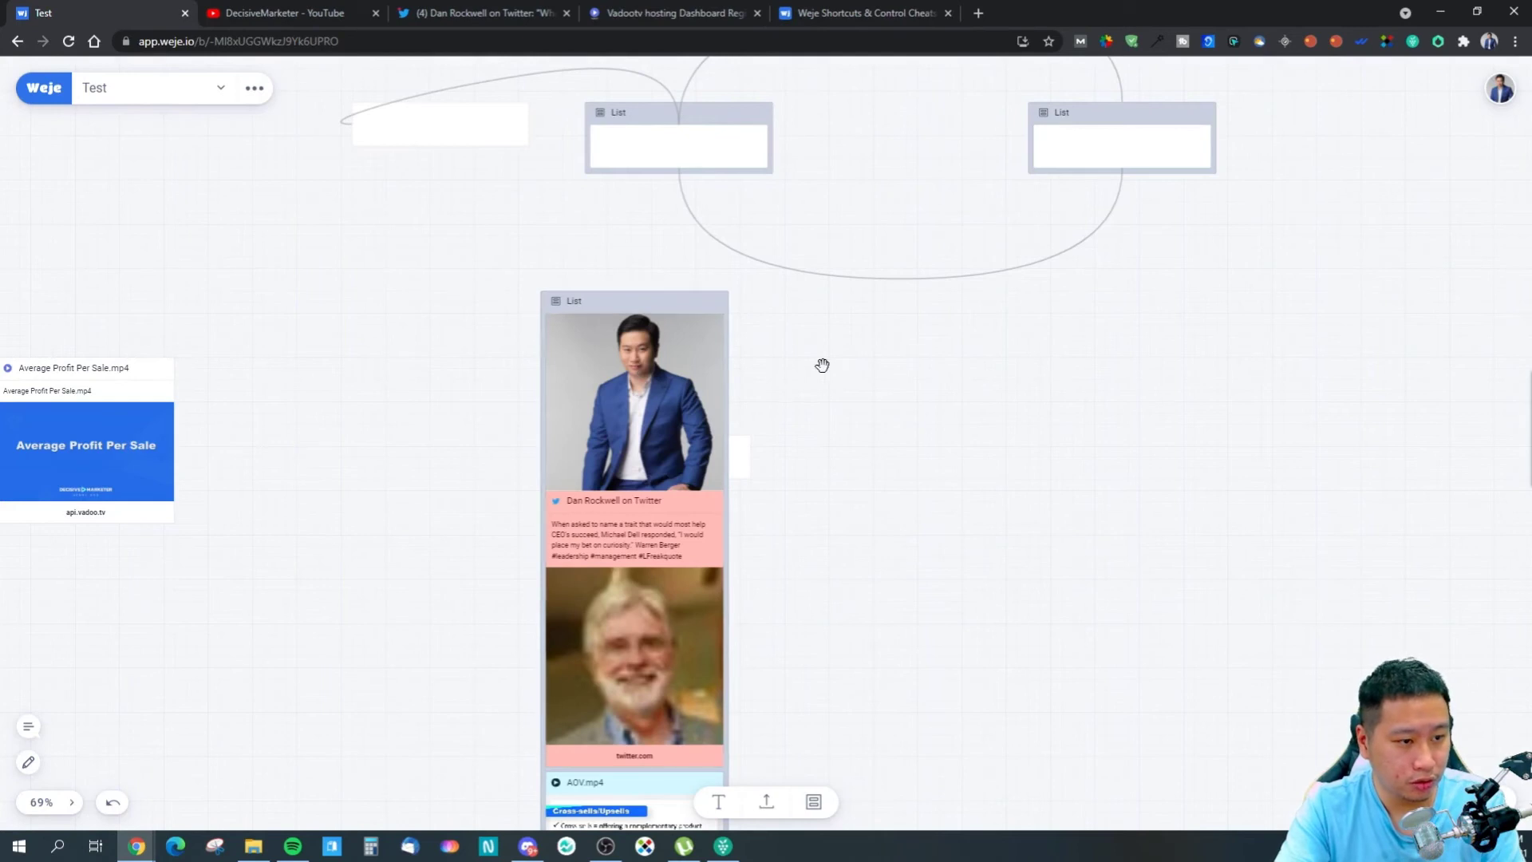
{"action": "scroll", "coordinate": [639, 381], "scroll_direction": "up", "scroll_amount": 3}
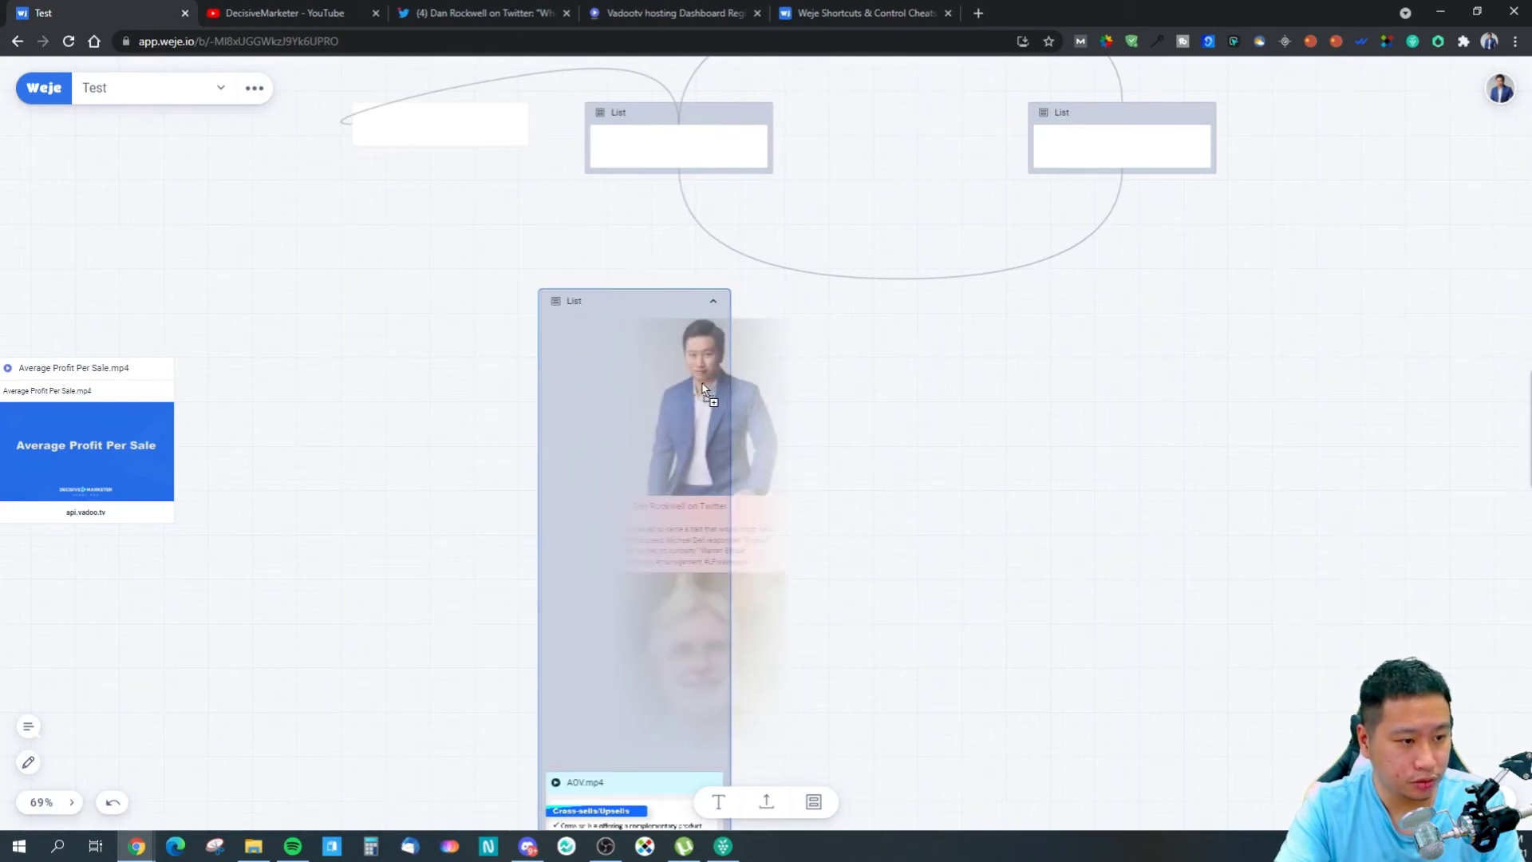
{"action": "left_click_drag", "start_coordinate": [617, 383], "coordinate": [789, 352]}
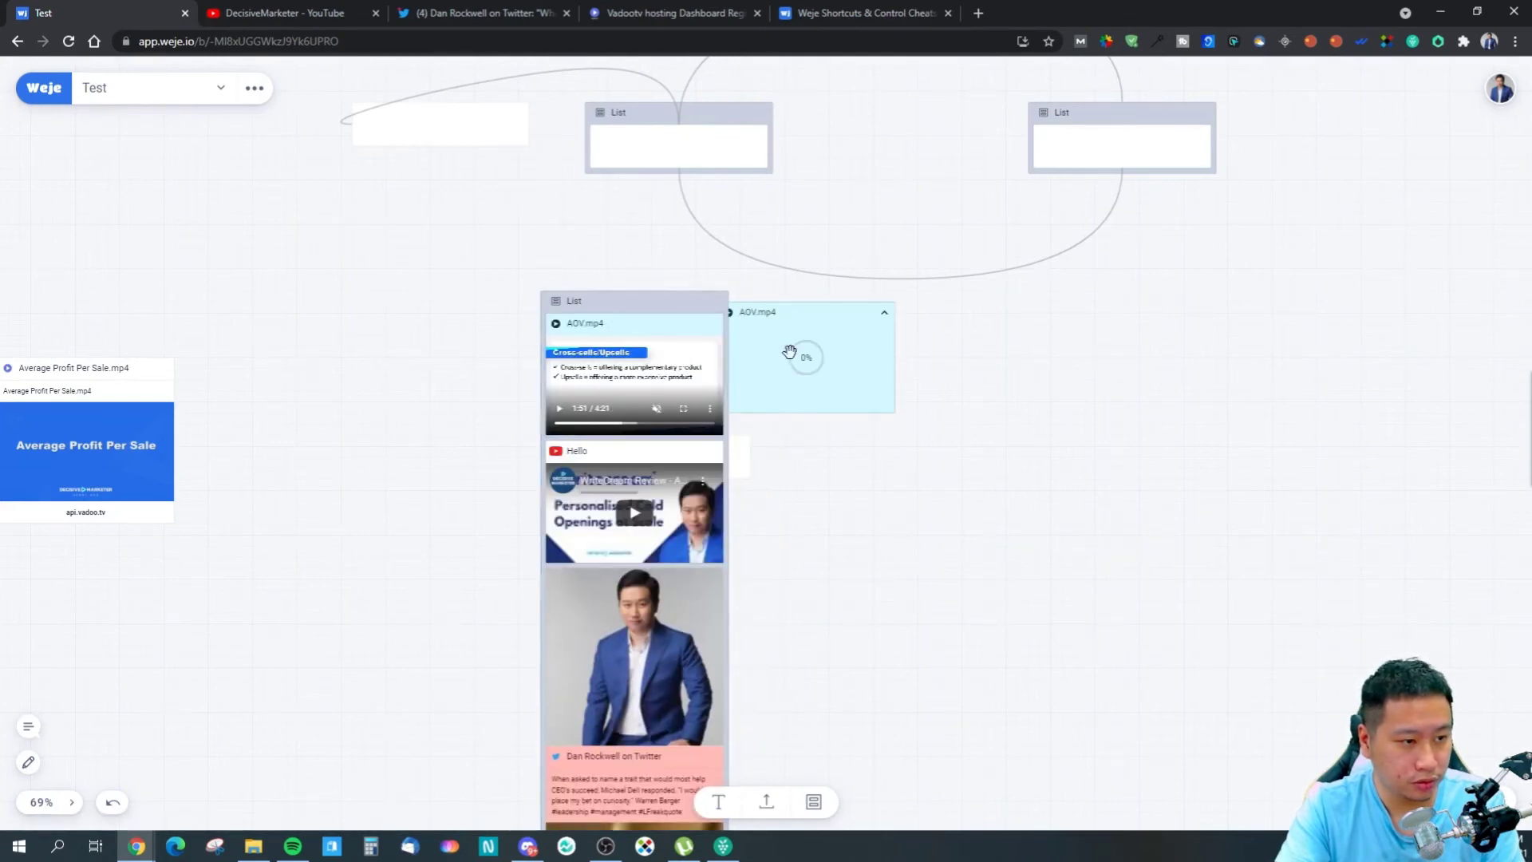
{"action": "left_click", "coordinate": [896, 362]}
{"action": "key", "text": "Delete"}
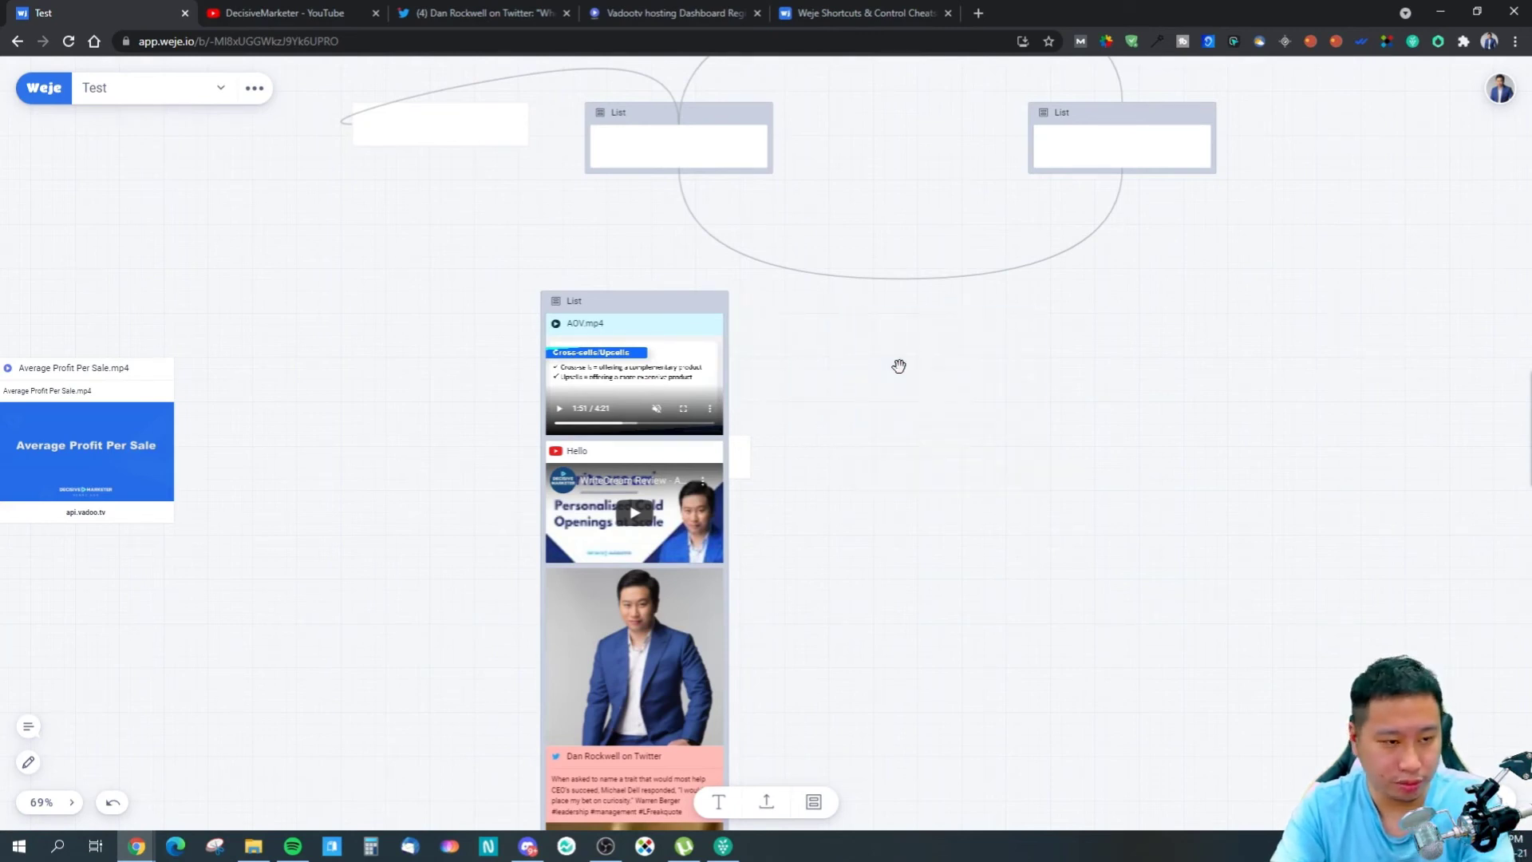
Copy the Hello YouTube card from the list onto the empty space beside it and delete the copy.
{"action": "left_click_drag", "start_coordinate": [601, 453], "coordinate": [928, 423]}
{"action": "left_click", "coordinate": [910, 439]}
{"action": "key", "text": "Delete"}
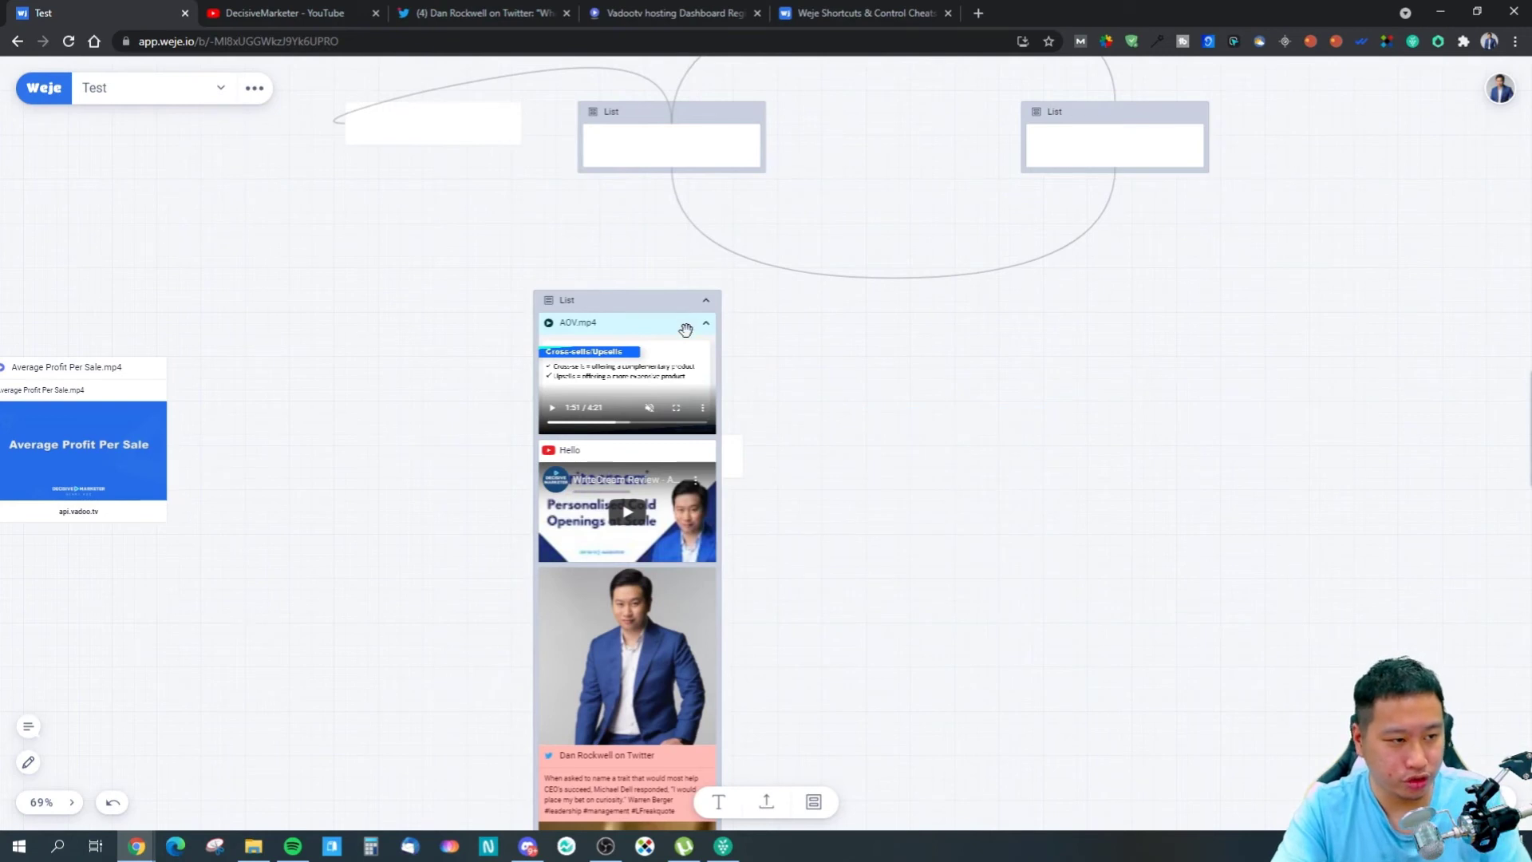
Duplicate the whole list with the AOV.mp4 card beside the original and delete the duplicate list.
{"action": "left_click", "coordinate": [610, 297]}
{"action": "key", "text": "ctrl+d"}
{"action": "left_click", "coordinate": [1149, 483]}
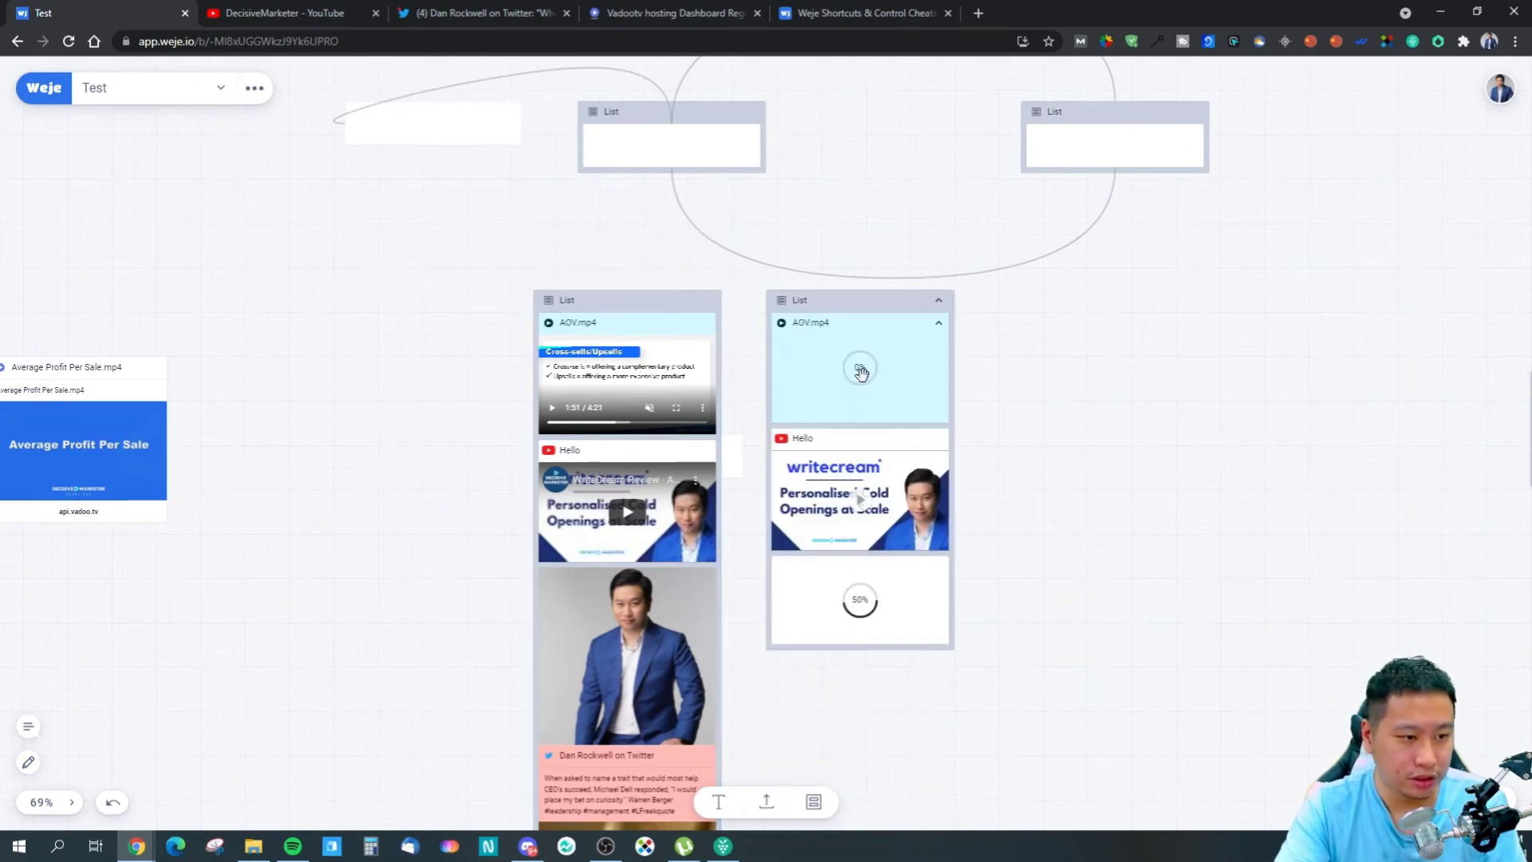
{"action": "scroll", "coordinate": [944, 673], "scroll_direction": "down", "scroll_amount": 4}
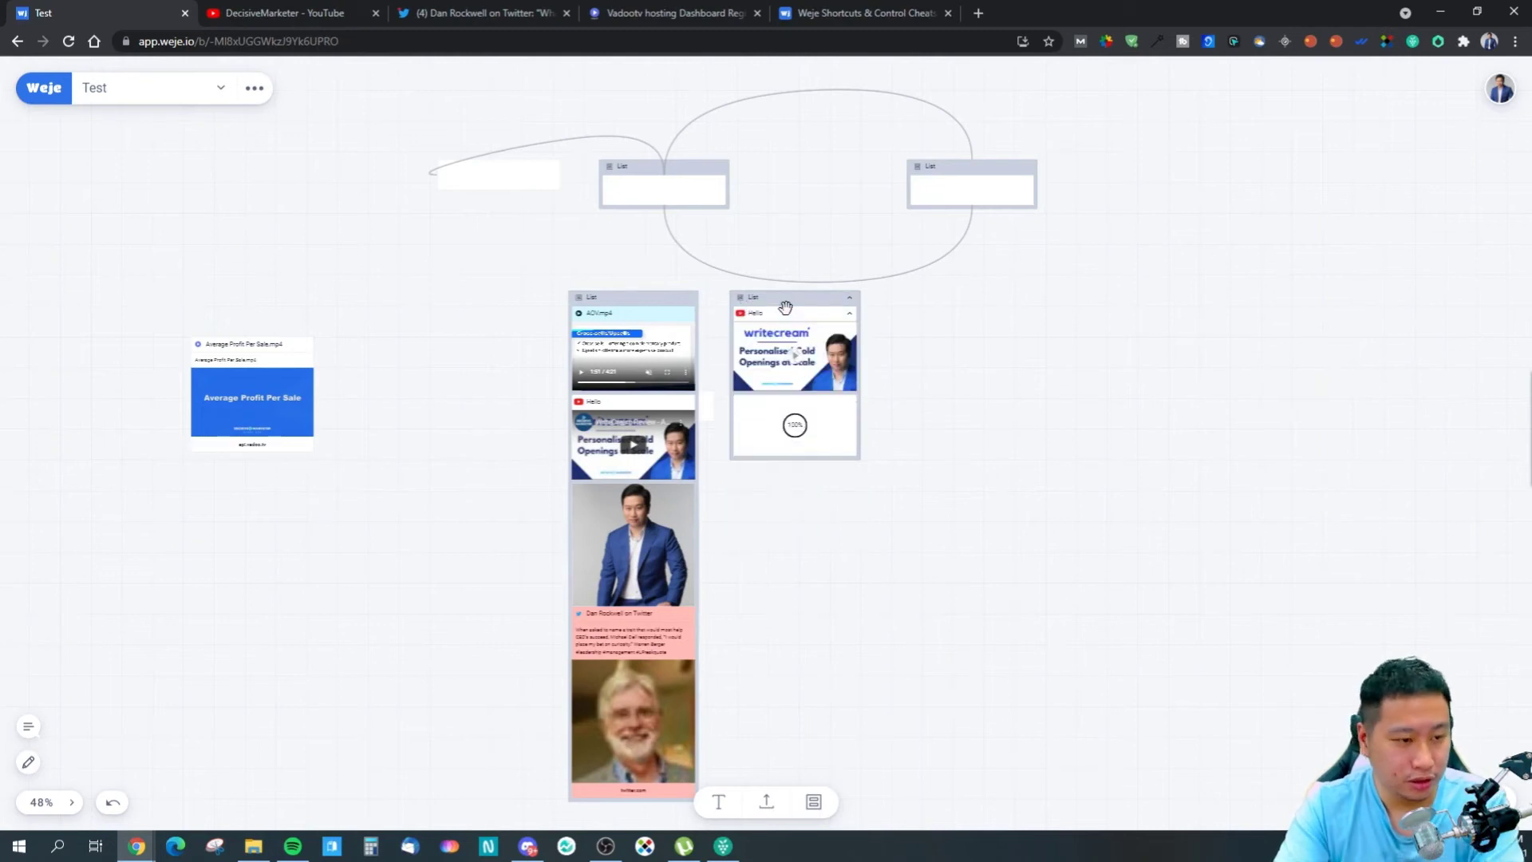
{"action": "key", "text": "Delete"}
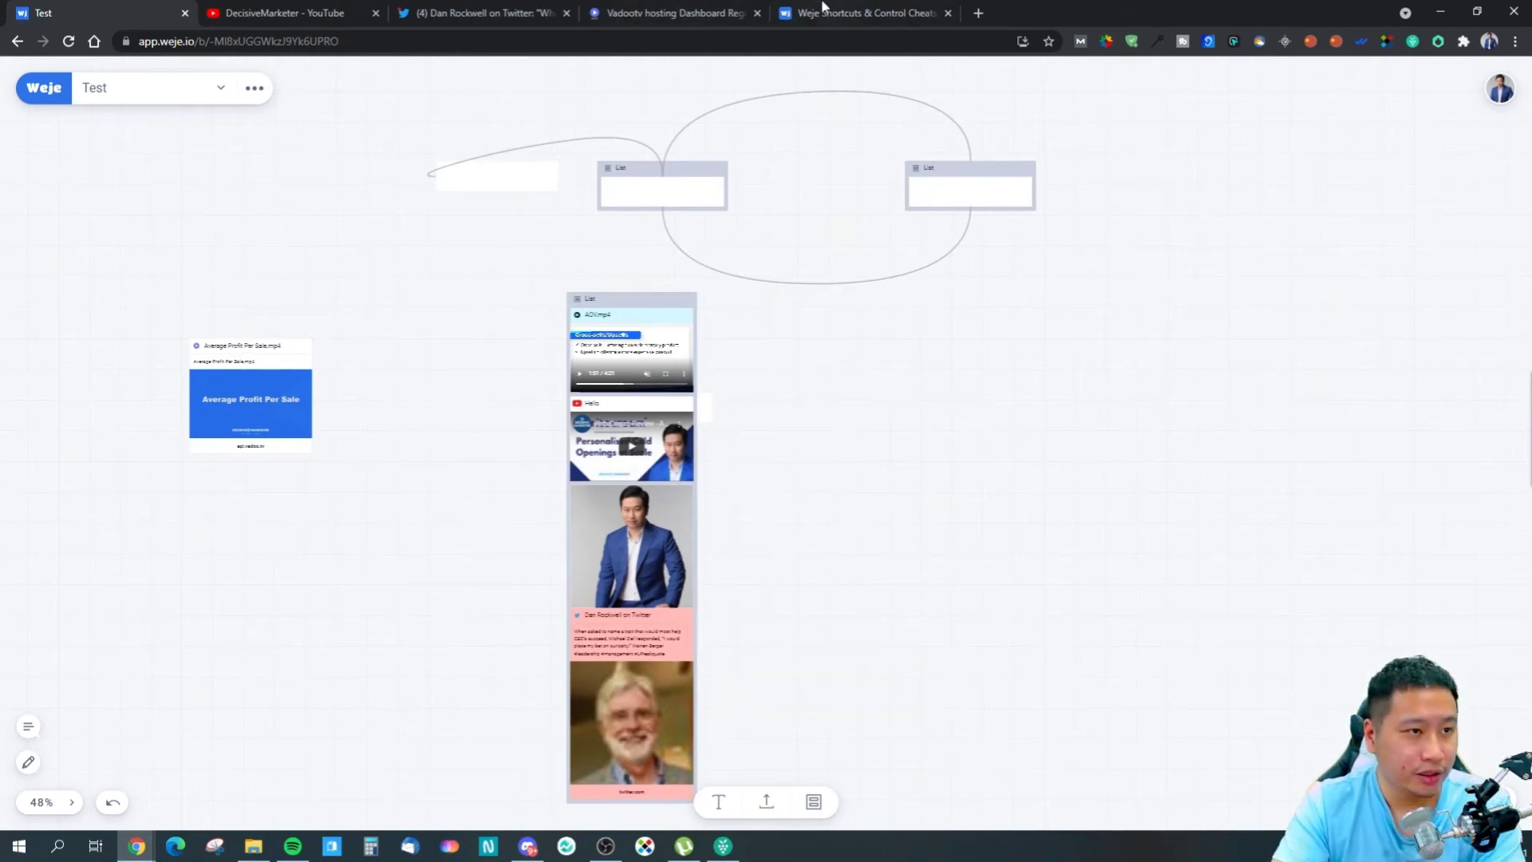
Go from the hotkey cheatsheet to the Weje knowledge base and look through its how-to articles.
{"action": "left_click", "coordinate": [824, 11]}
{"action": "scroll", "coordinate": [595, 533], "scroll_direction": "up", "scroll_amount": 15}
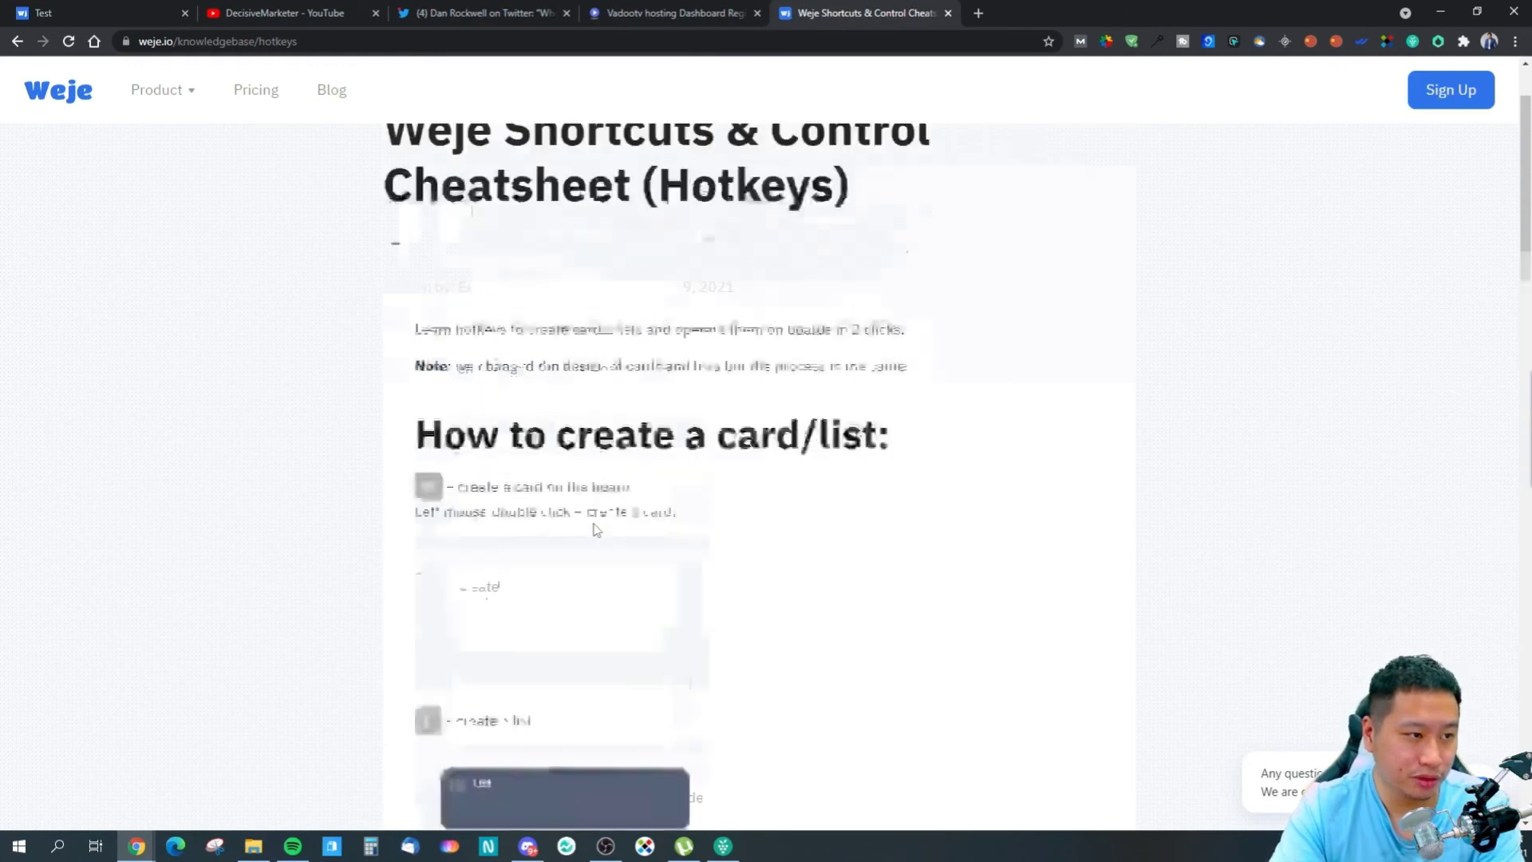
{"action": "scroll", "coordinate": [593, 529], "scroll_direction": "up", "scroll_amount": 2}
{"action": "left_click", "coordinate": [549, 162]}
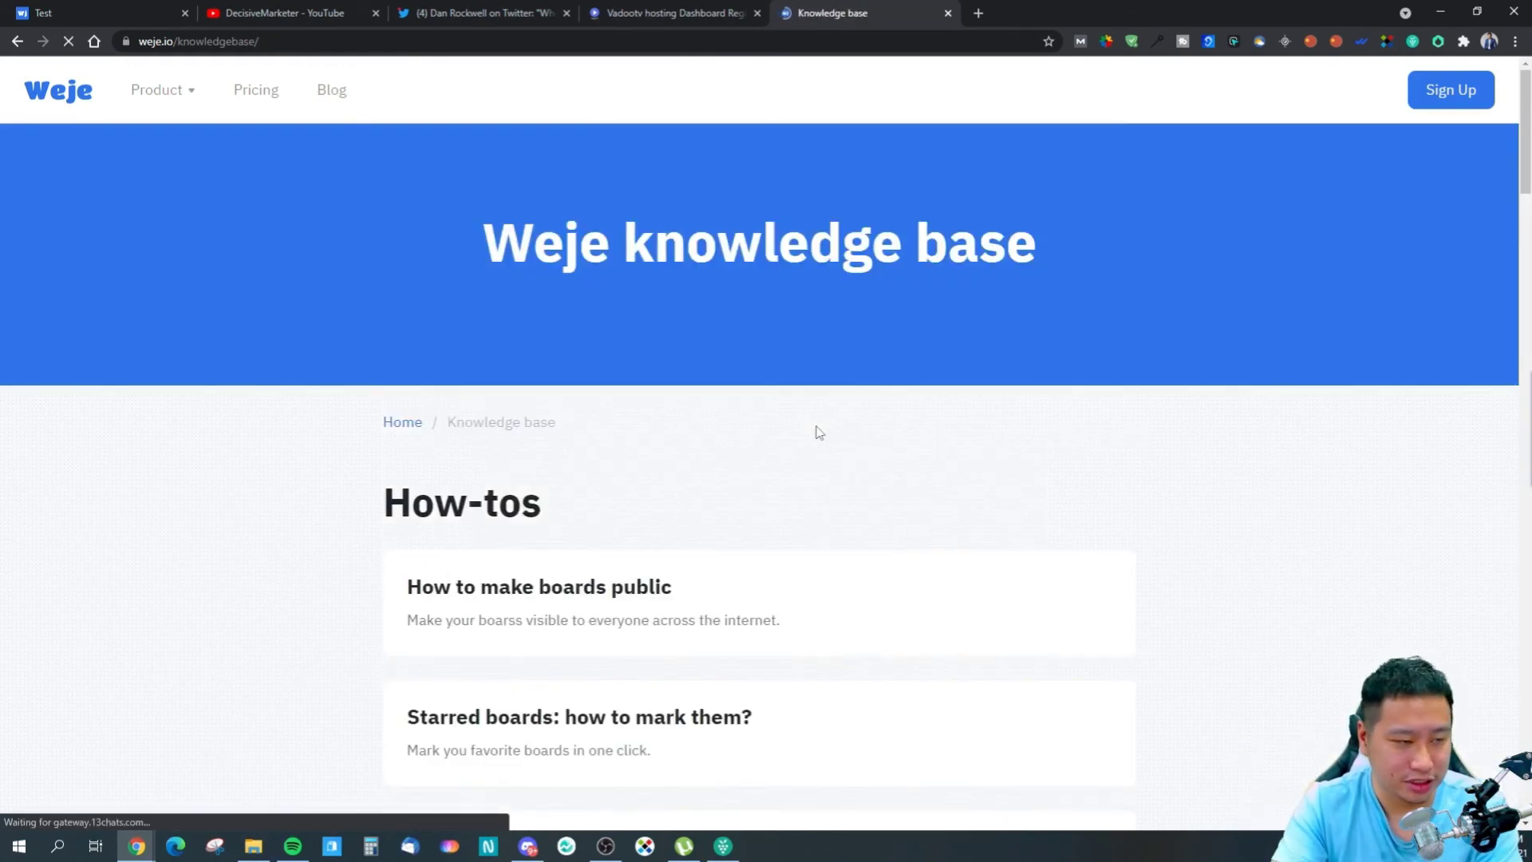
{"action": "scroll", "coordinate": [707, 520], "scroll_direction": "down", "scroll_amount": 7}
{"action": "scroll", "coordinate": [691, 520], "scroll_direction": "down", "scroll_amount": 6}
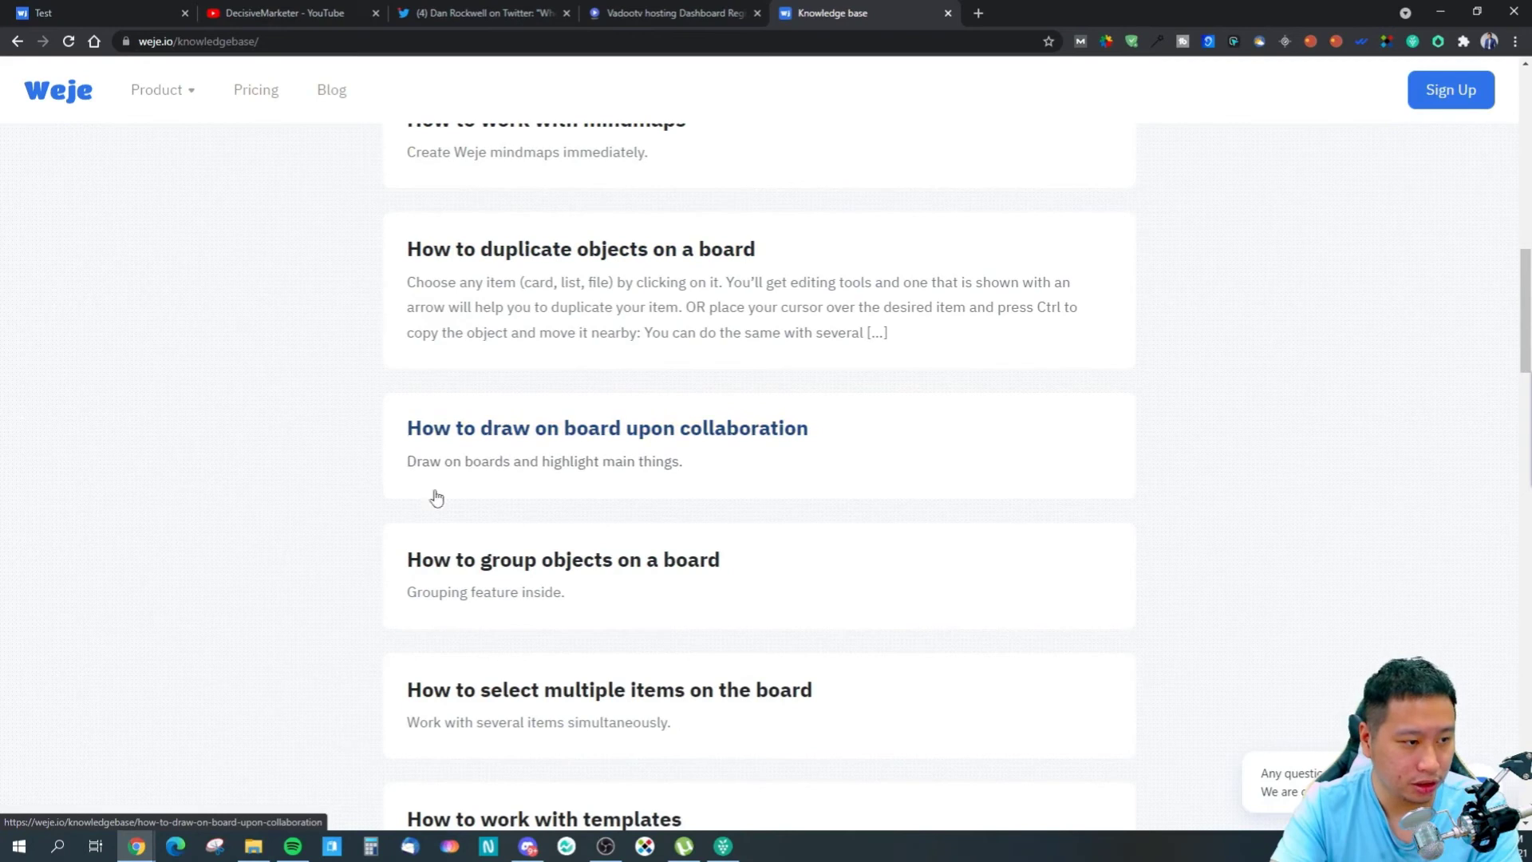
{"action": "scroll", "coordinate": [447, 511], "scroll_direction": "down", "scroll_amount": 3}
{"action": "scroll", "coordinate": [492, 513], "scroll_direction": "down", "scroll_amount": 4}
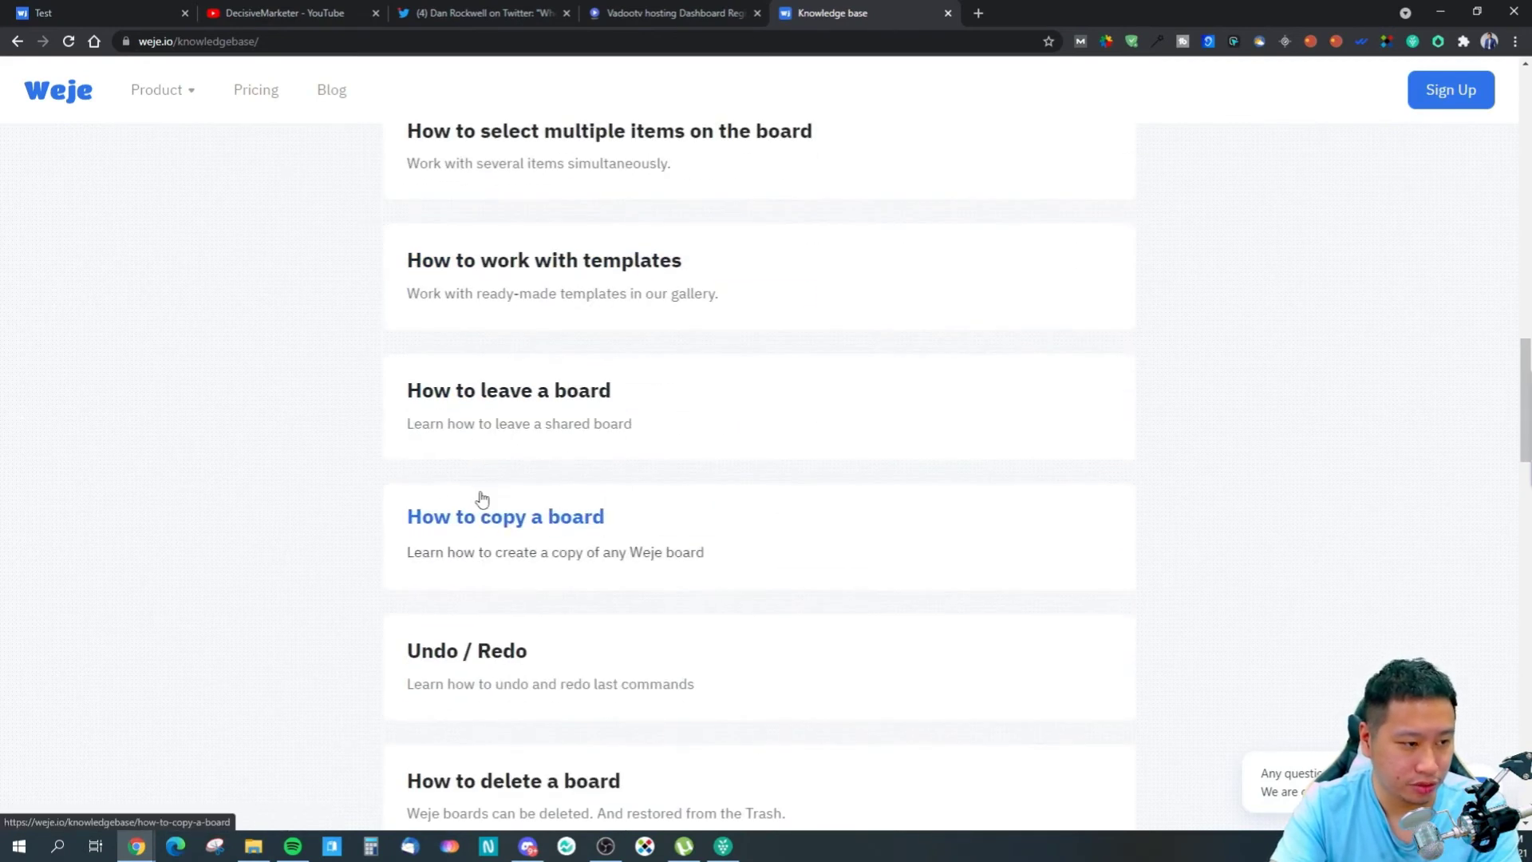
{"action": "scroll", "coordinate": [481, 496], "scroll_direction": "down", "scroll_amount": 2}
{"action": "scroll", "coordinate": [503, 495], "scroll_direction": "down", "scroll_amount": 2}
{"action": "scroll", "coordinate": [507, 495], "scroll_direction": "down", "scroll_amount": 2}
{"action": "scroll", "coordinate": [549, 446], "scroll_direction": "up", "scroll_amount": 3}
Return to the Test board and undo the most recent changes with the undo hotkey.
{"action": "left_click", "coordinate": [76, 10]}
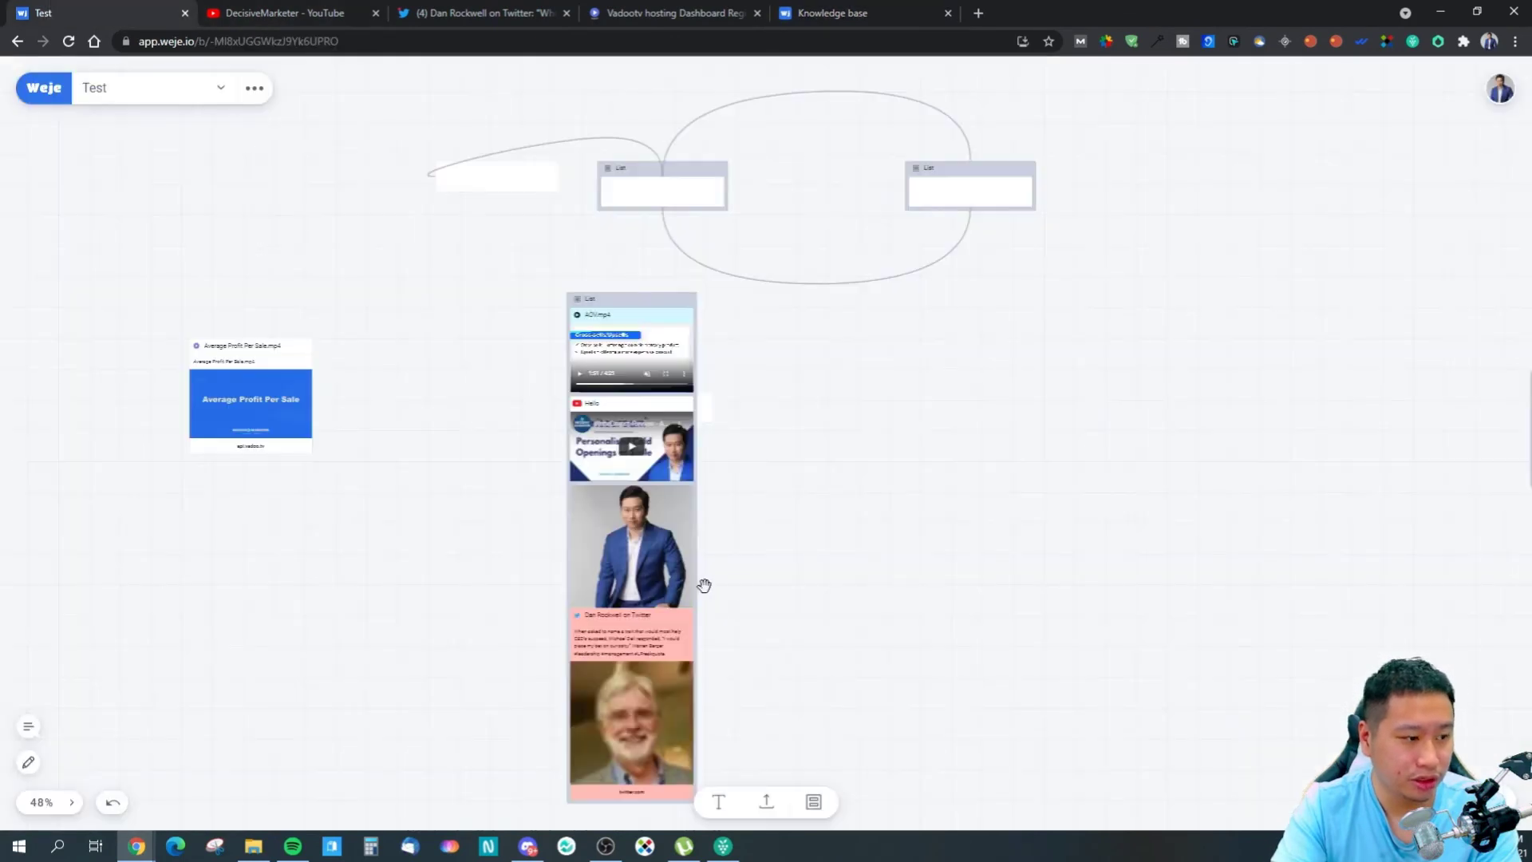
{"action": "key", "text": "ctrl+z"}
{"action": "key", "text": "ctrl+z"}
{"action": "key", "text": "ctrl+z"}
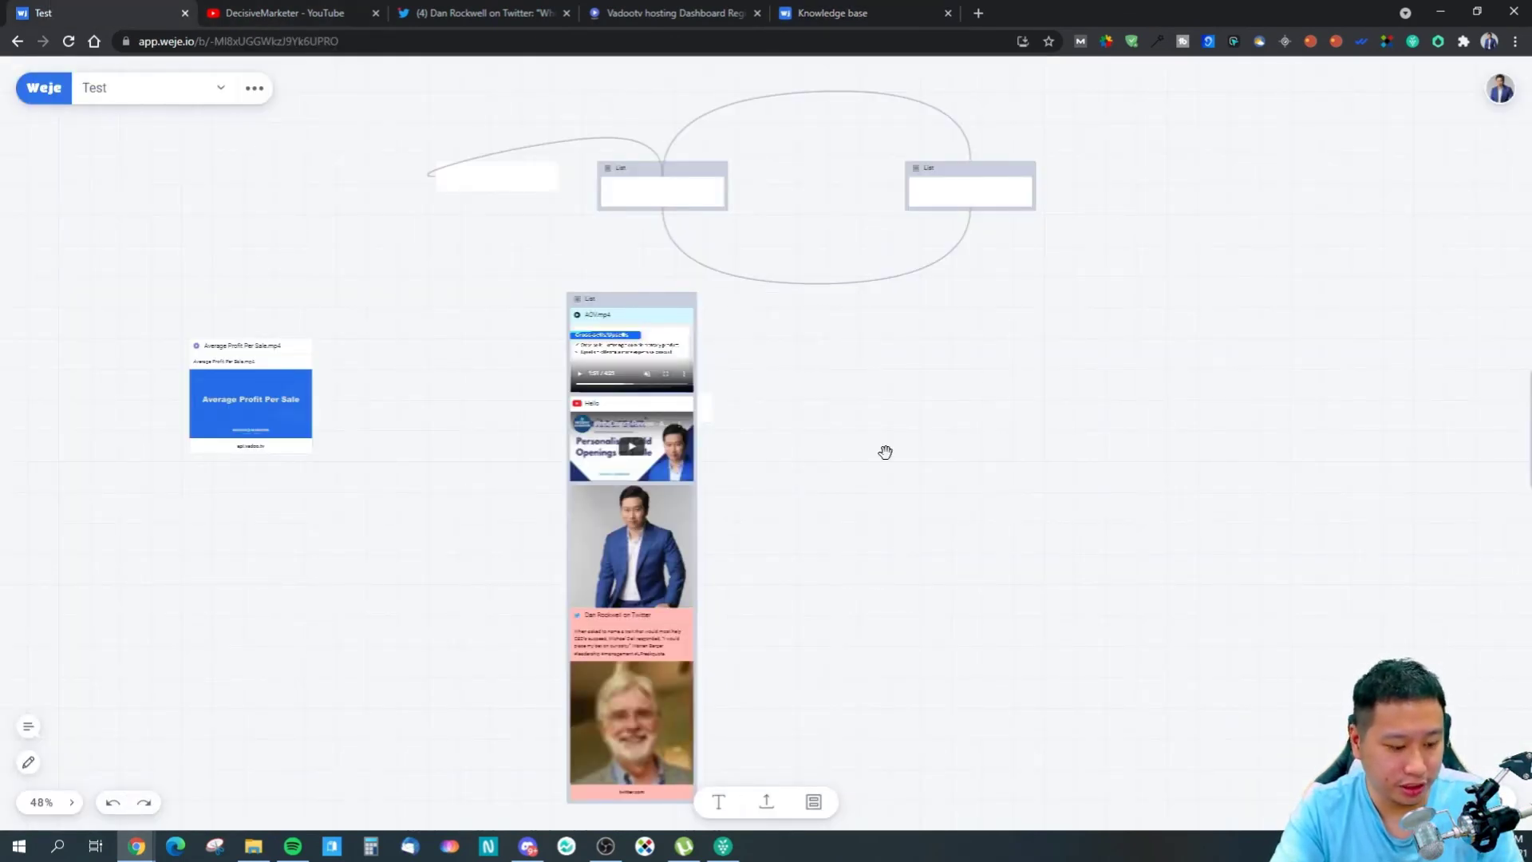
Read the Undo / Redo article in the knowledge base and redo the undone changes on the Test board.
{"action": "left_click", "coordinate": [808, 10]}
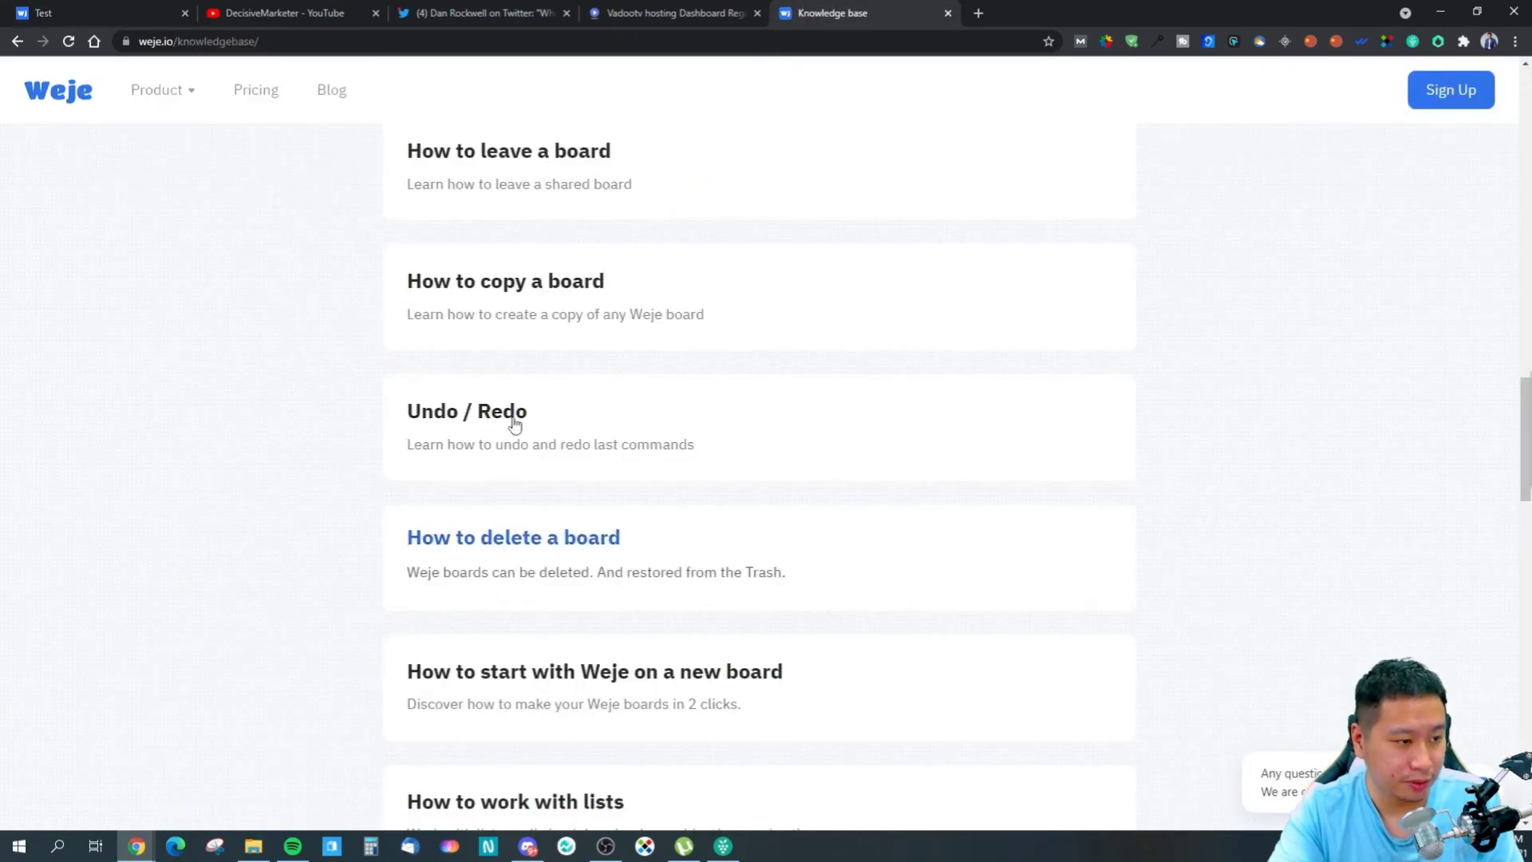
{"action": "left_click", "coordinate": [490, 423]}
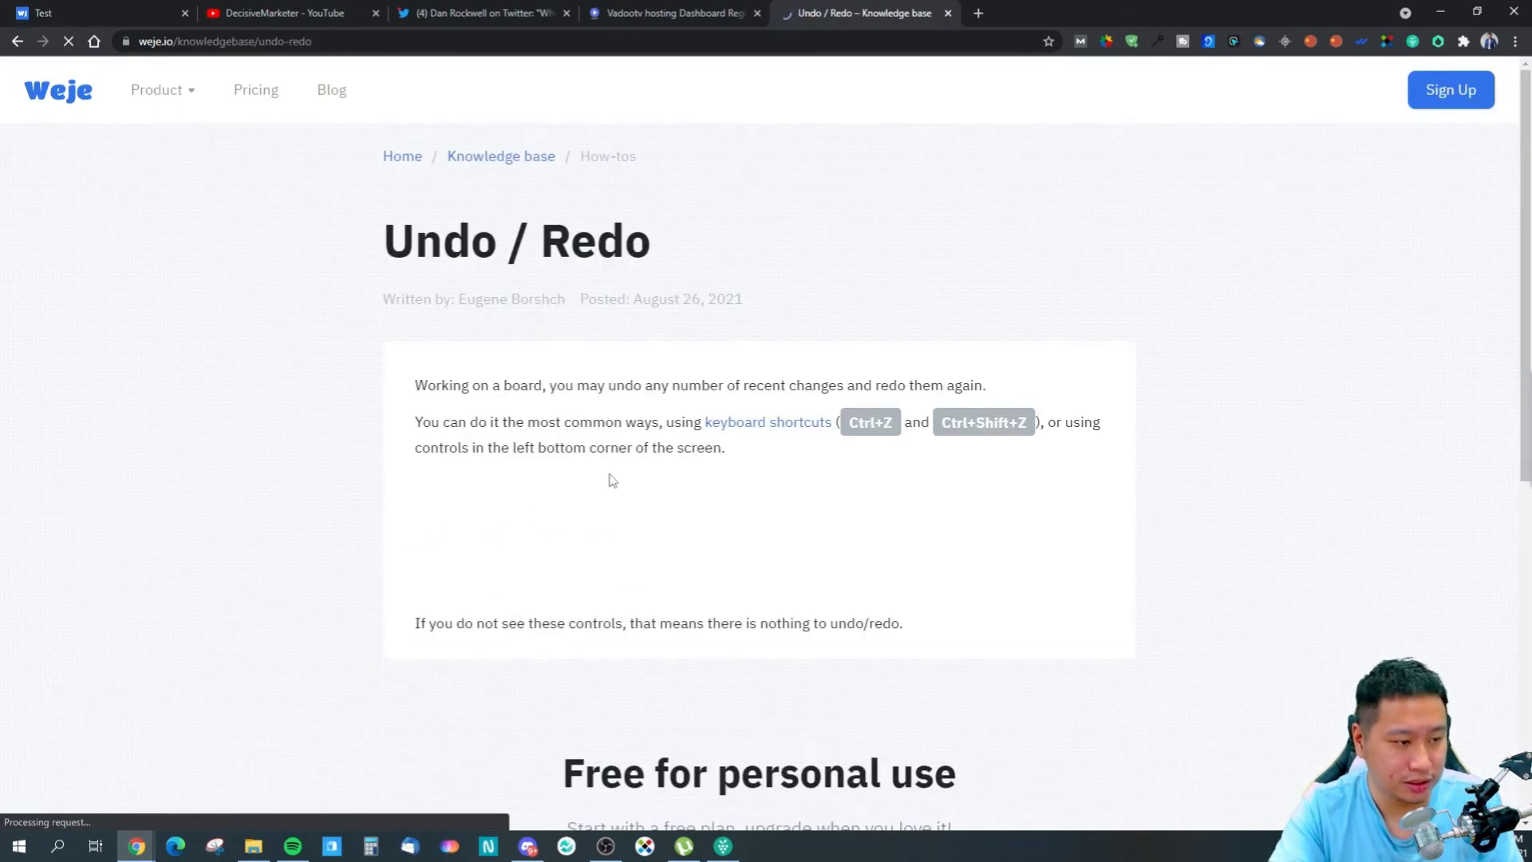
{"action": "key", "text": "ctrl+1"}
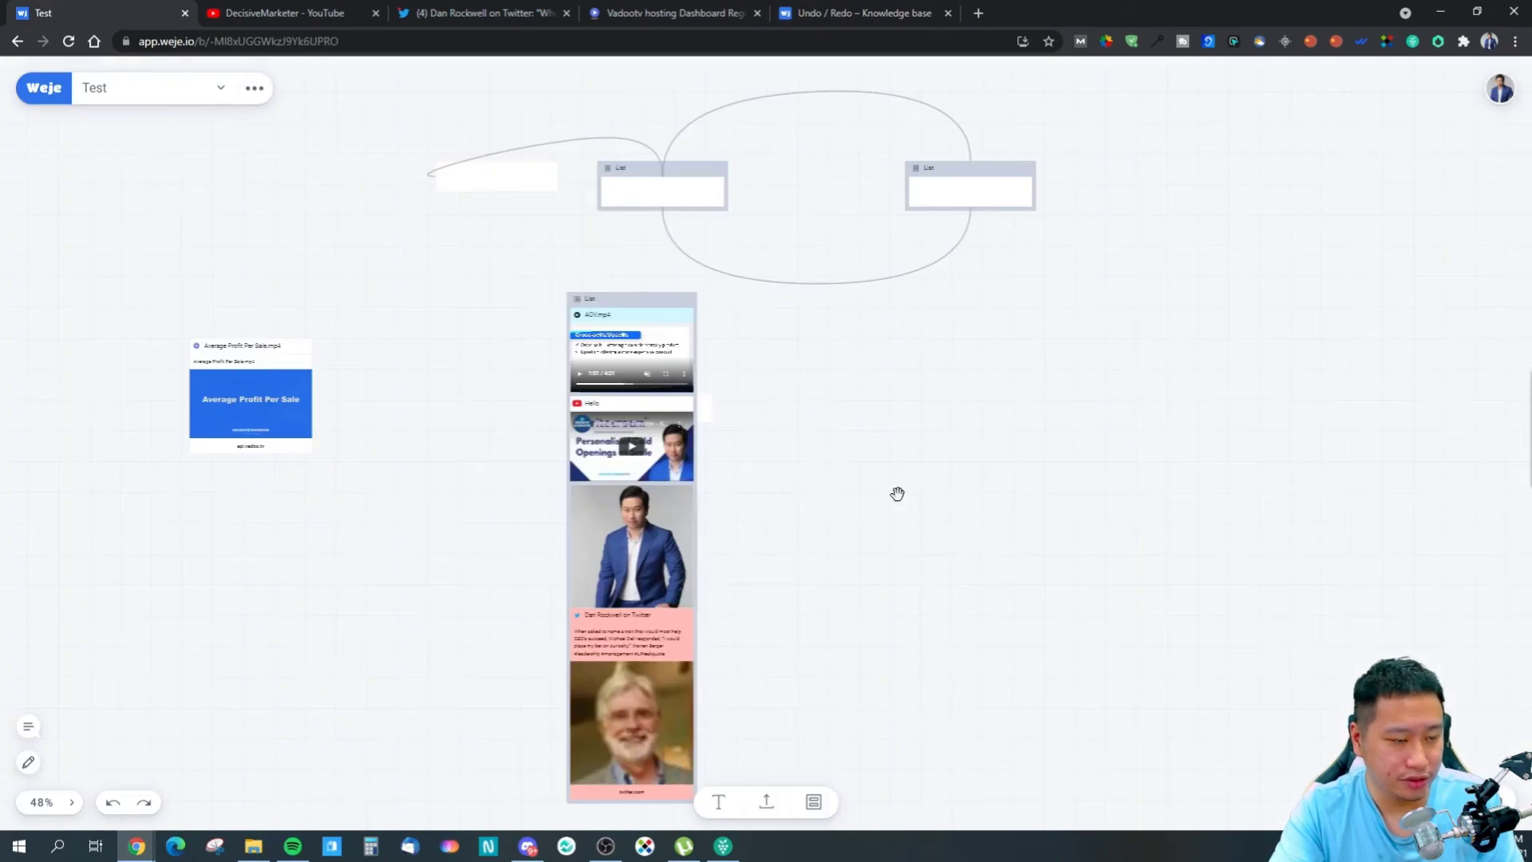
{"action": "key", "text": "ctrl+shift+z"}
{"action": "key", "text": "ctrl+shift+z"}
{"action": "key", "text": "ctrl+shift+z"}
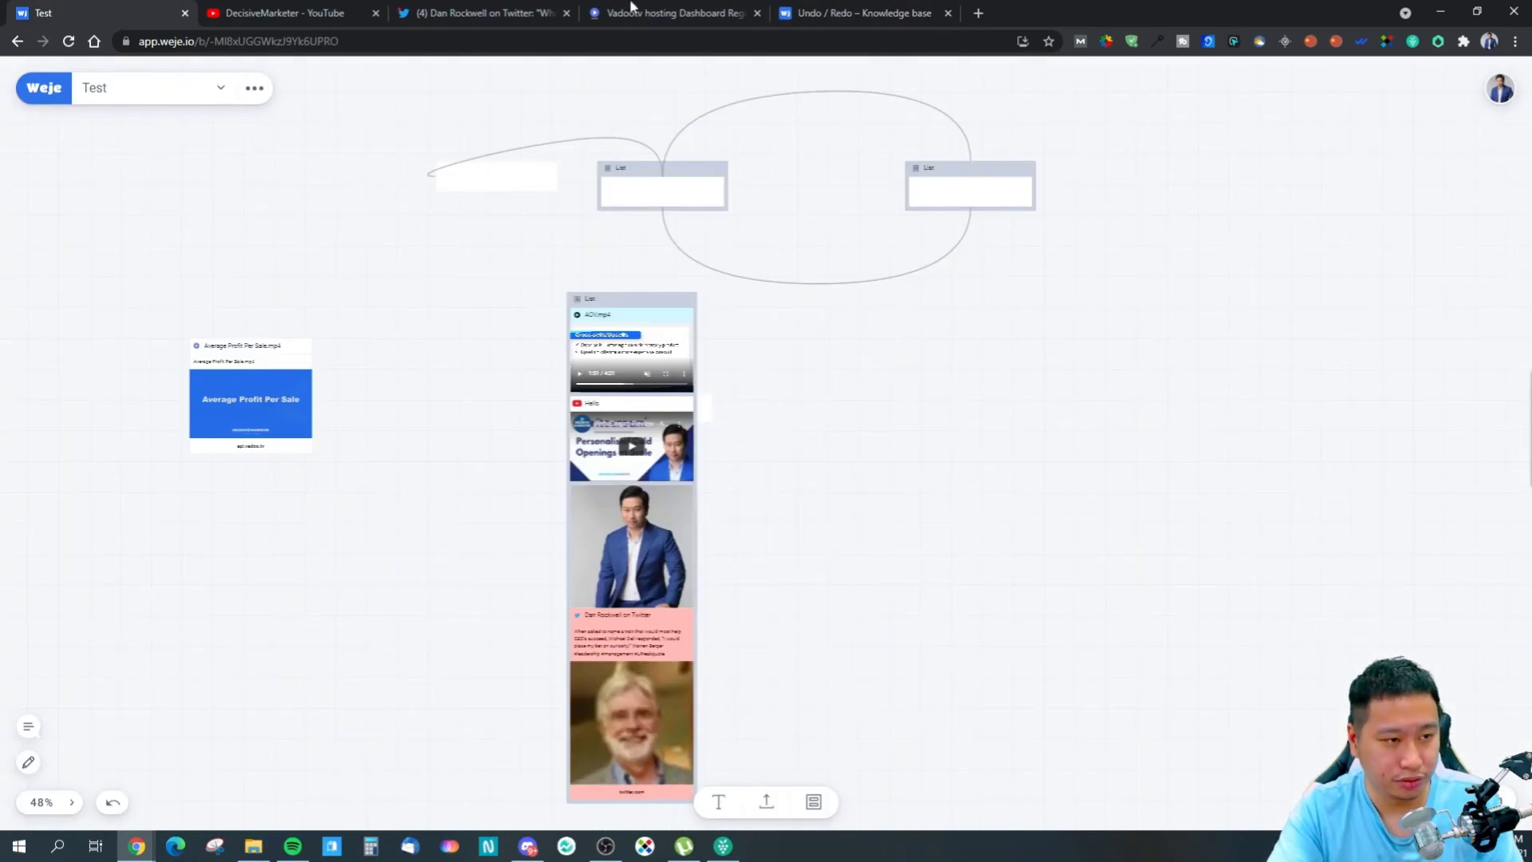
Leave the Undo / Redo article, then undo and redo the deletion of the duplicate list with the board's on-screen controls.
{"action": "left_click", "coordinate": [814, 13]}
{"action": "left_click", "coordinate": [17, 40]}
{"action": "key", "text": "ctrl+1"}
{"action": "left_click", "coordinate": [116, 807]}
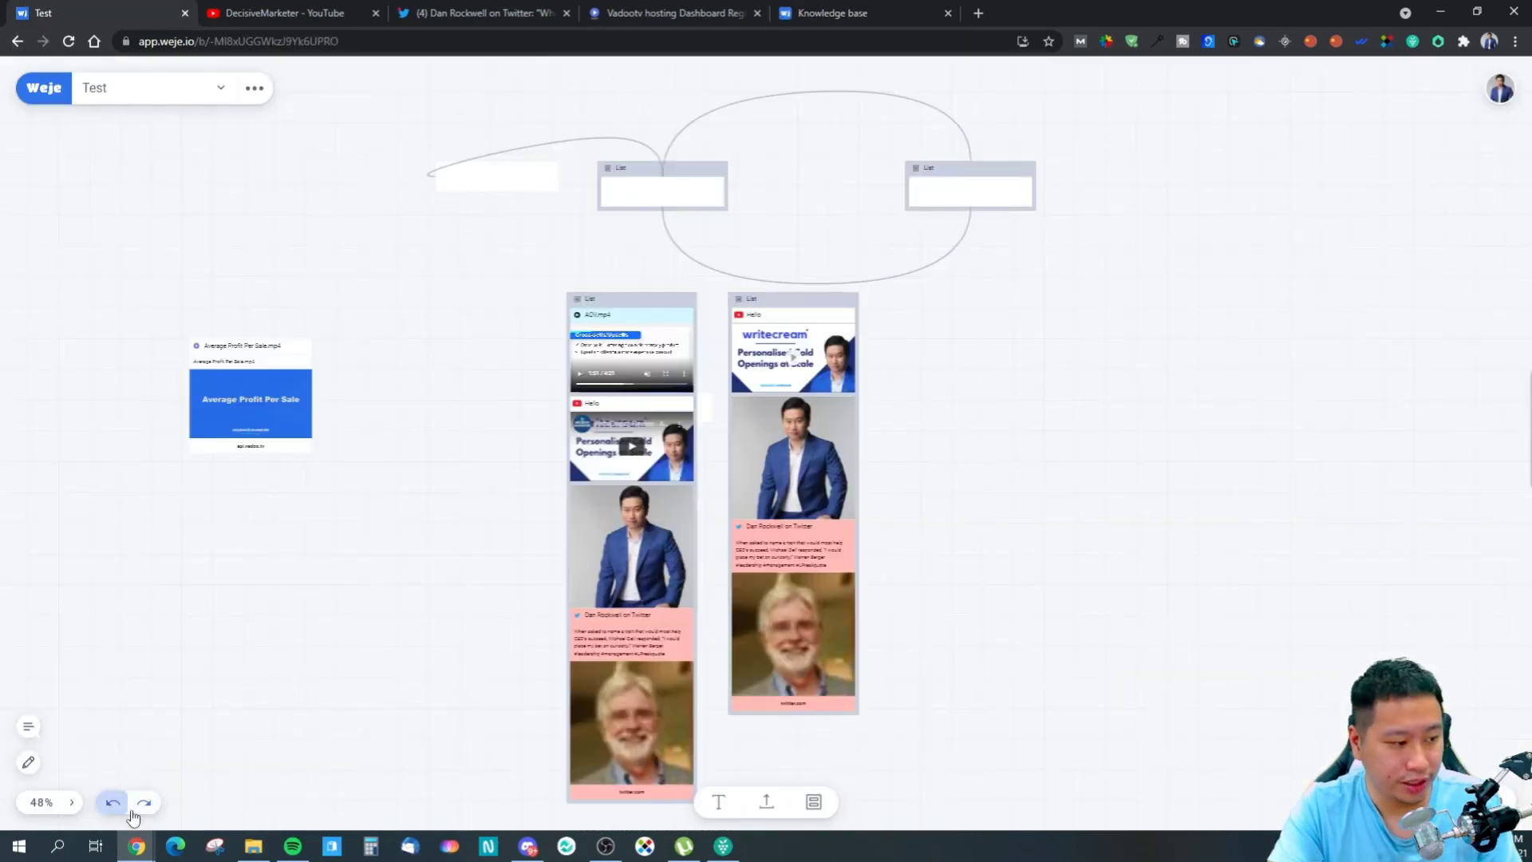
{"action": "left_click", "coordinate": [139, 806]}
Look through the remaining how-tos in the knowledge base and read the article on zooming objects on a board.
{"action": "key", "text": "ctrl+5"}
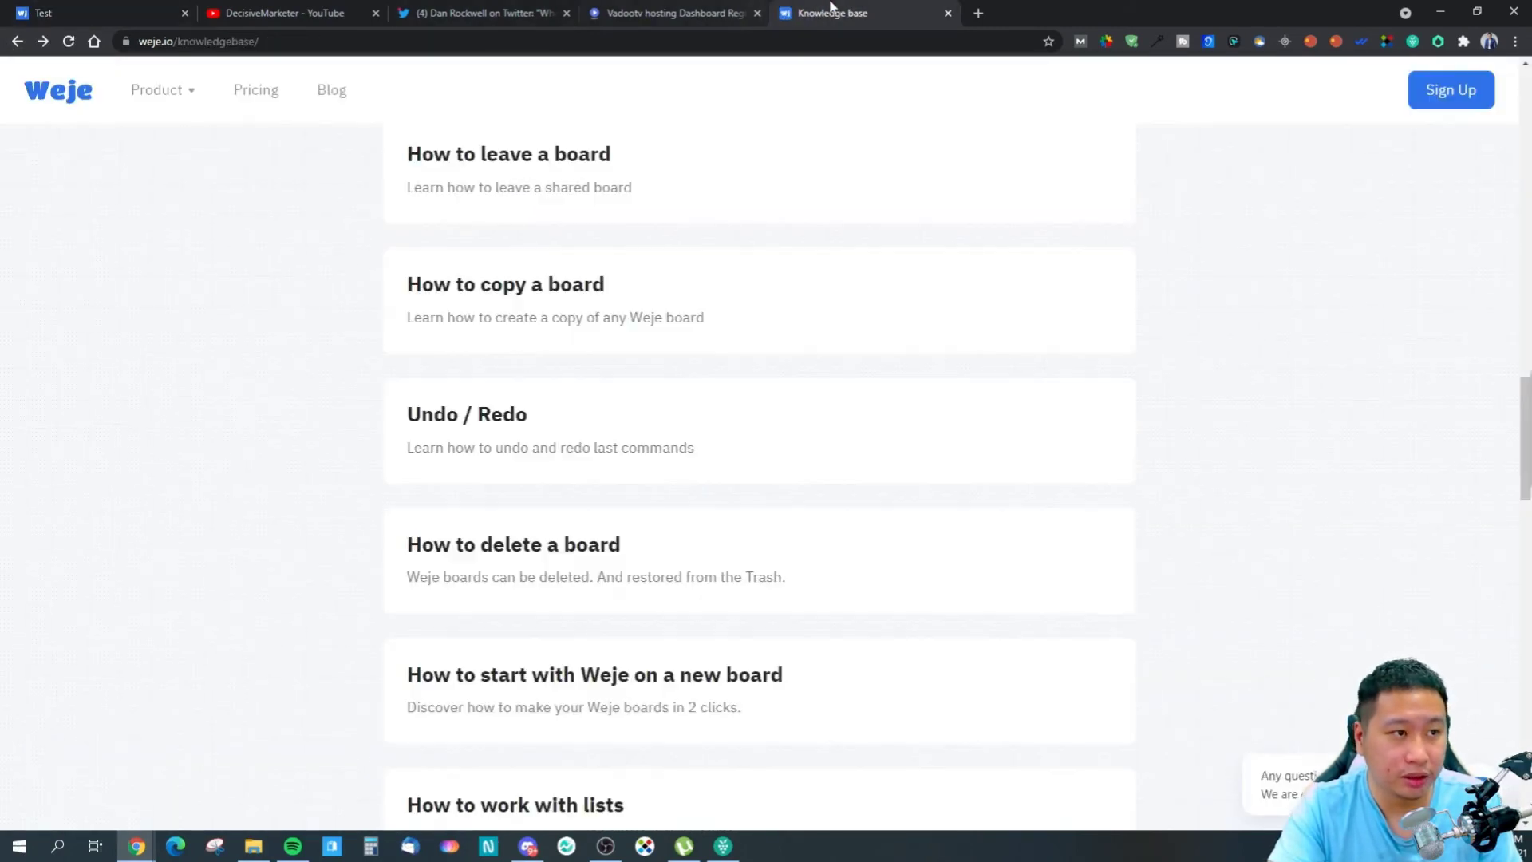
{"action": "scroll", "coordinate": [990, 523], "scroll_direction": "down", "scroll_amount": 3}
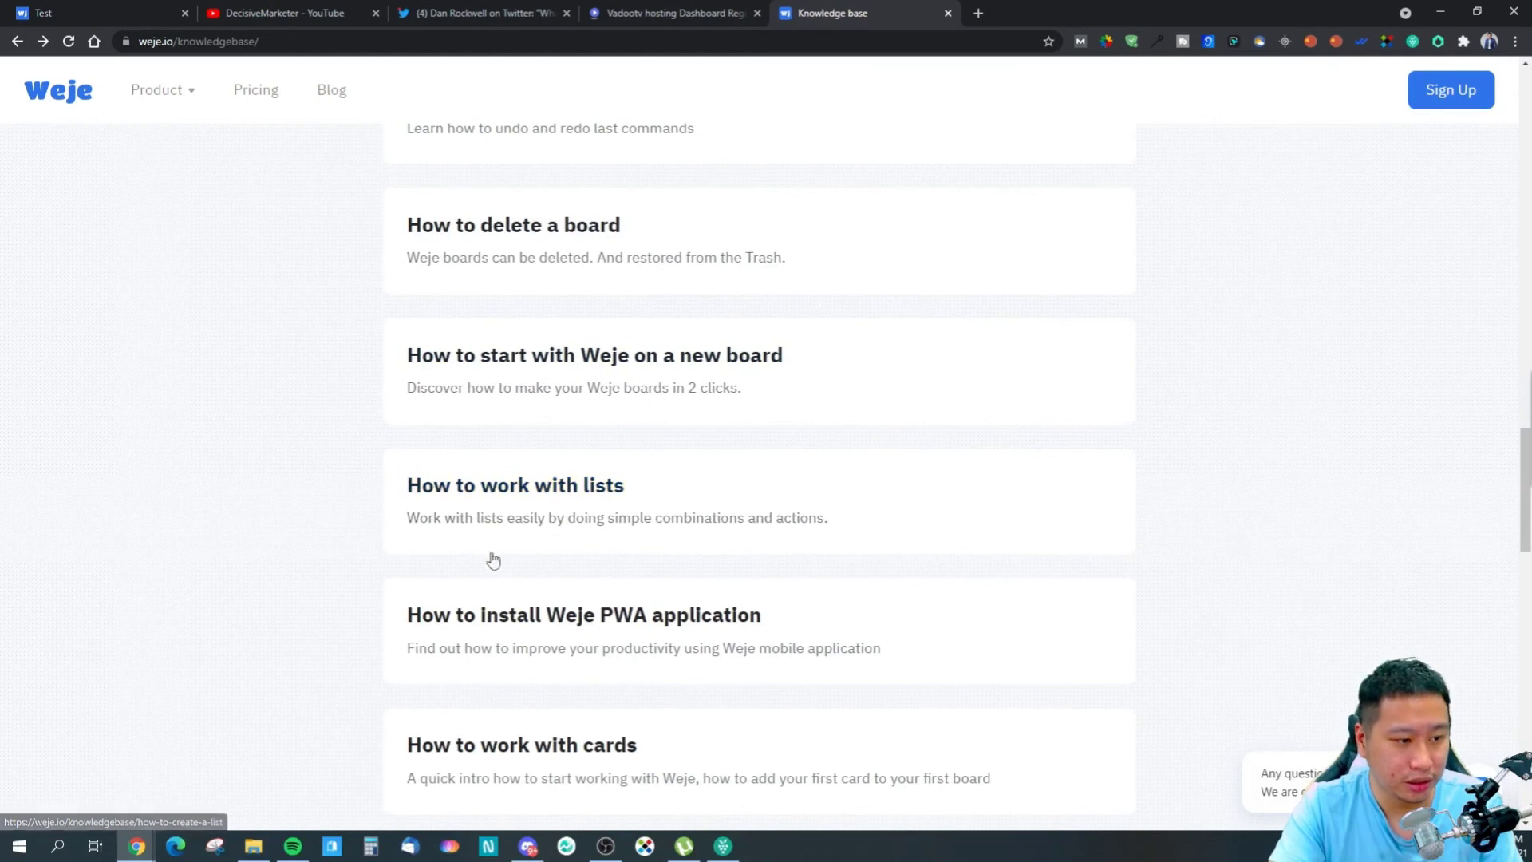
{"action": "scroll", "coordinate": [489, 557], "scroll_direction": "down", "scroll_amount": 5}
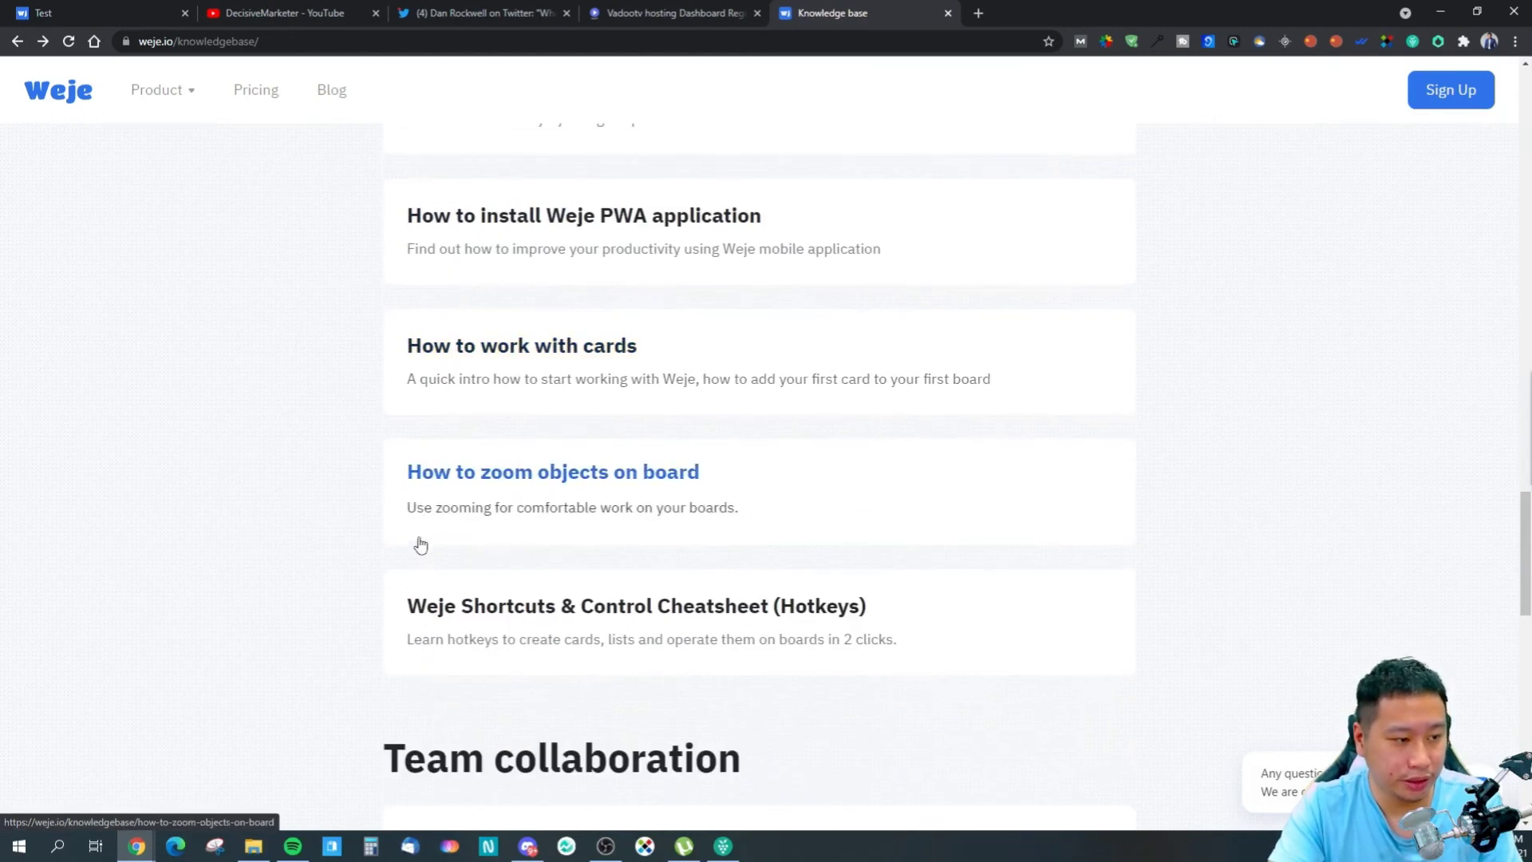
{"action": "left_click", "coordinate": [476, 482]}
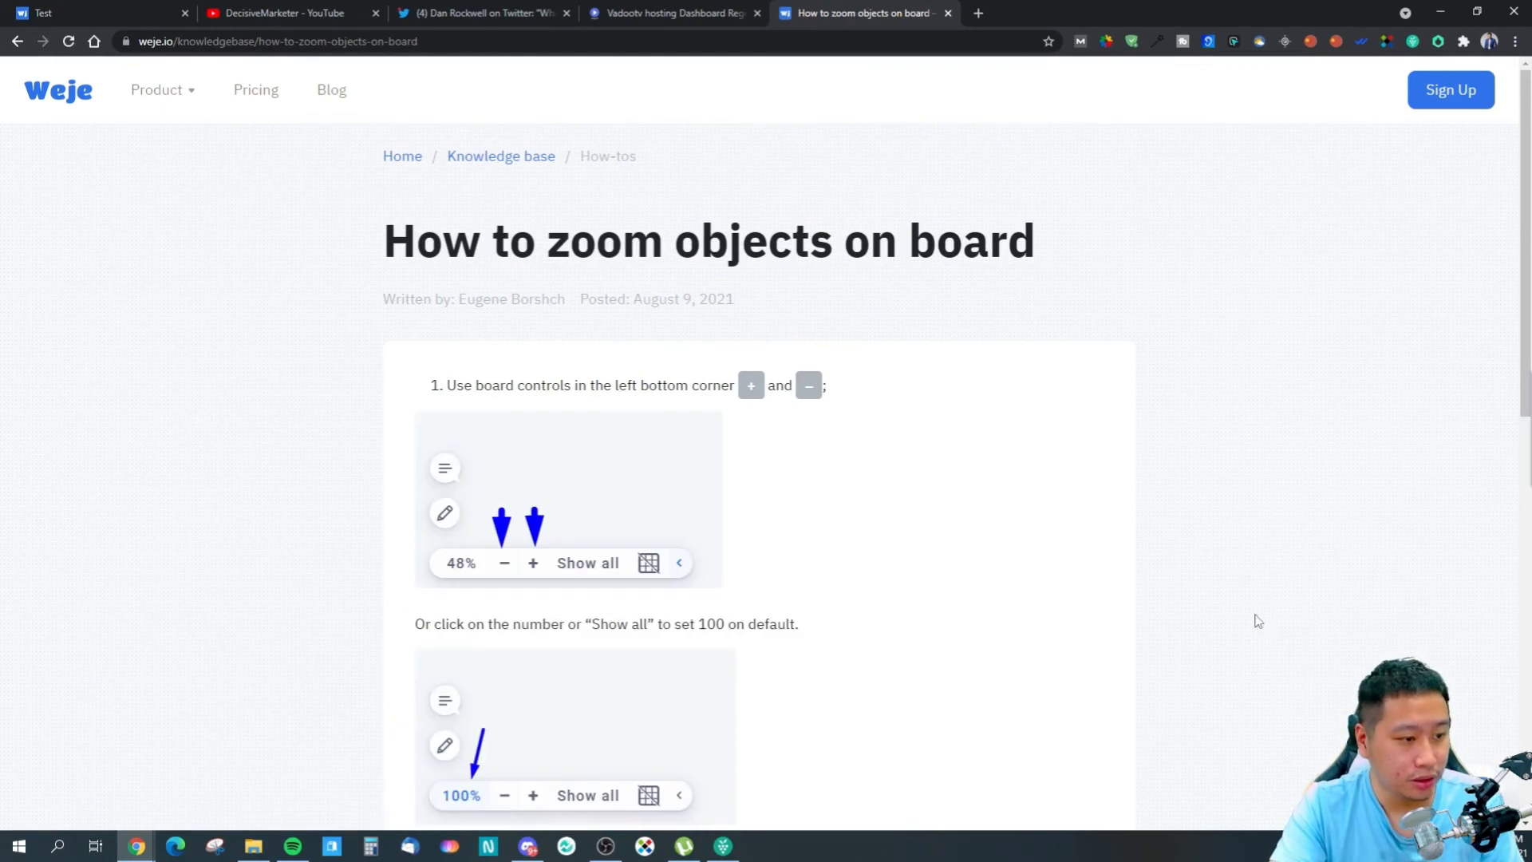
{"action": "scroll", "coordinate": [374, 395], "scroll_direction": "down", "scroll_amount": 5}
{"action": "scroll", "coordinate": [369, 393], "scroll_direction": "up", "scroll_amount": 4}
Return to the Test board and try zooming in and out around the list of cards.
{"action": "left_click", "coordinate": [104, 13]}
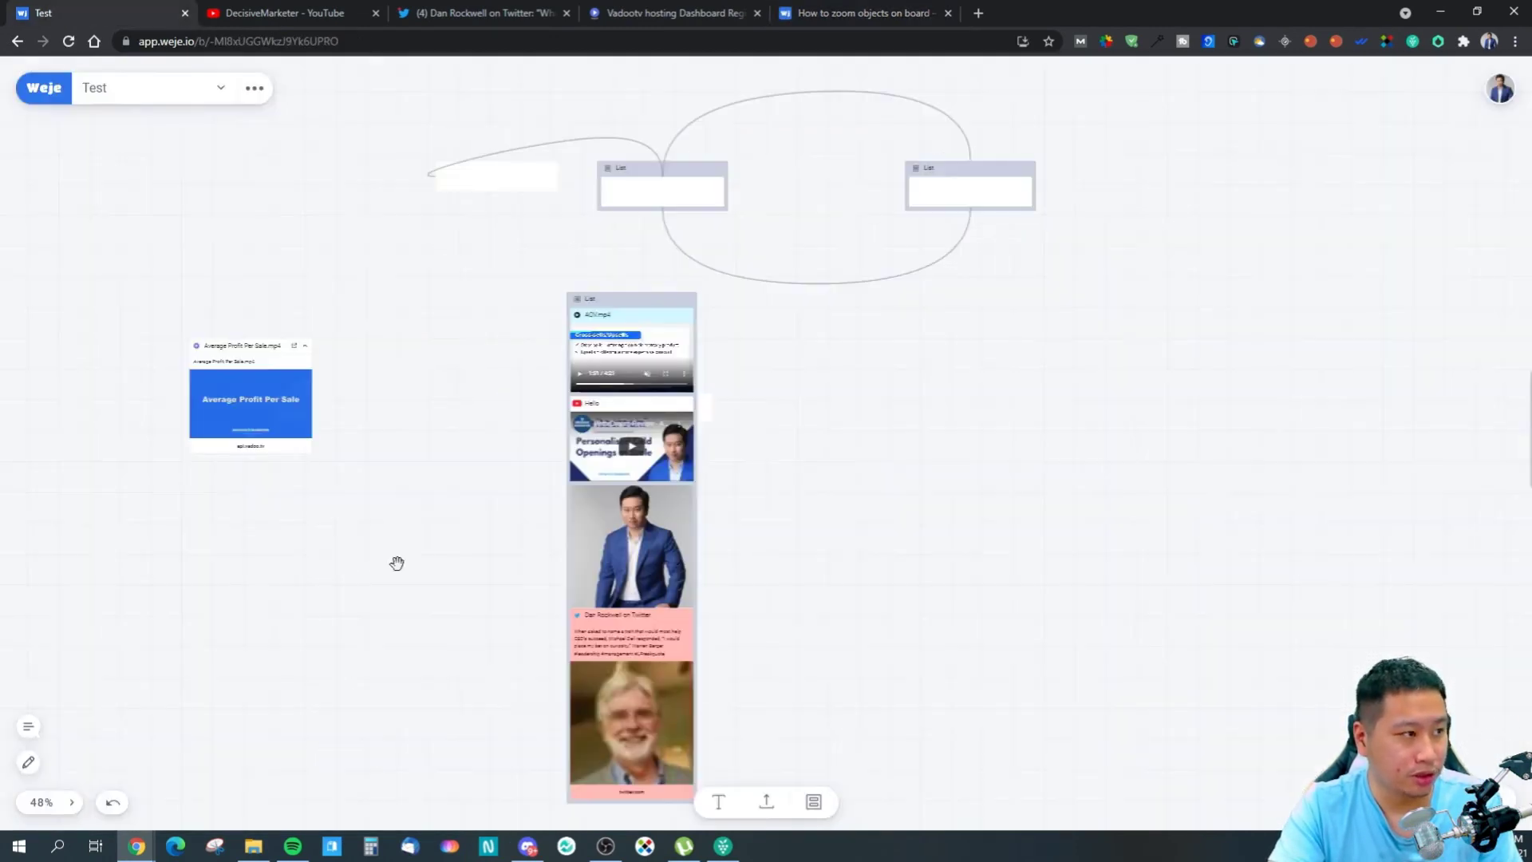
{"action": "left_click_drag", "start_coordinate": [625, 562], "coordinate": [530, 534]}
{"action": "scroll", "coordinate": [530, 533], "scroll_direction": "down", "scroll_amount": 3}
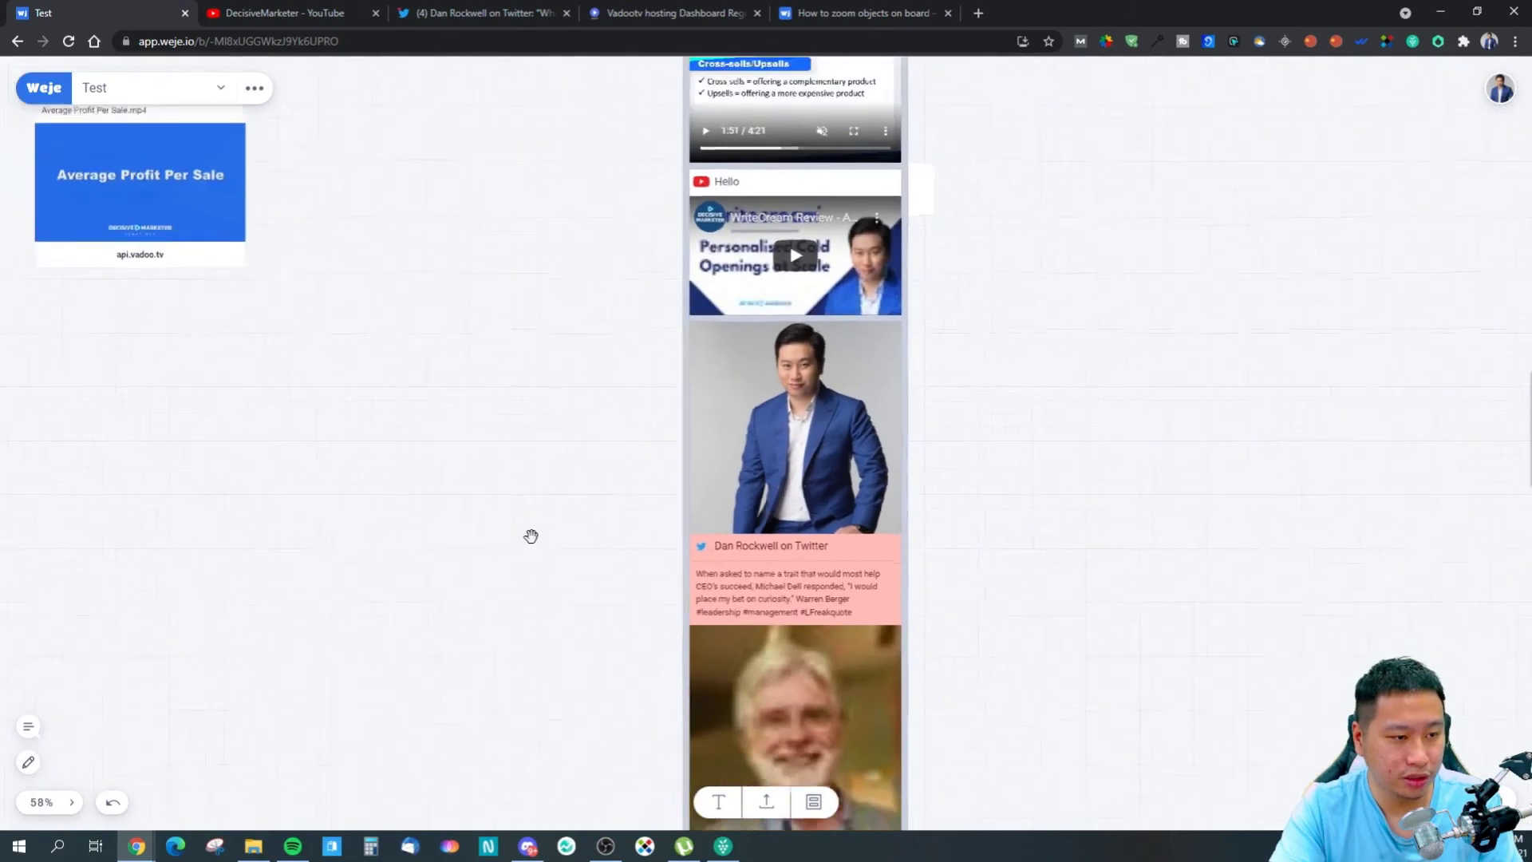
{"action": "scroll", "coordinate": [956, 513], "scroll_direction": "up", "scroll_amount": 2}
{"action": "scroll", "coordinate": [934, 507], "scroll_direction": "down", "scroll_amount": 2}
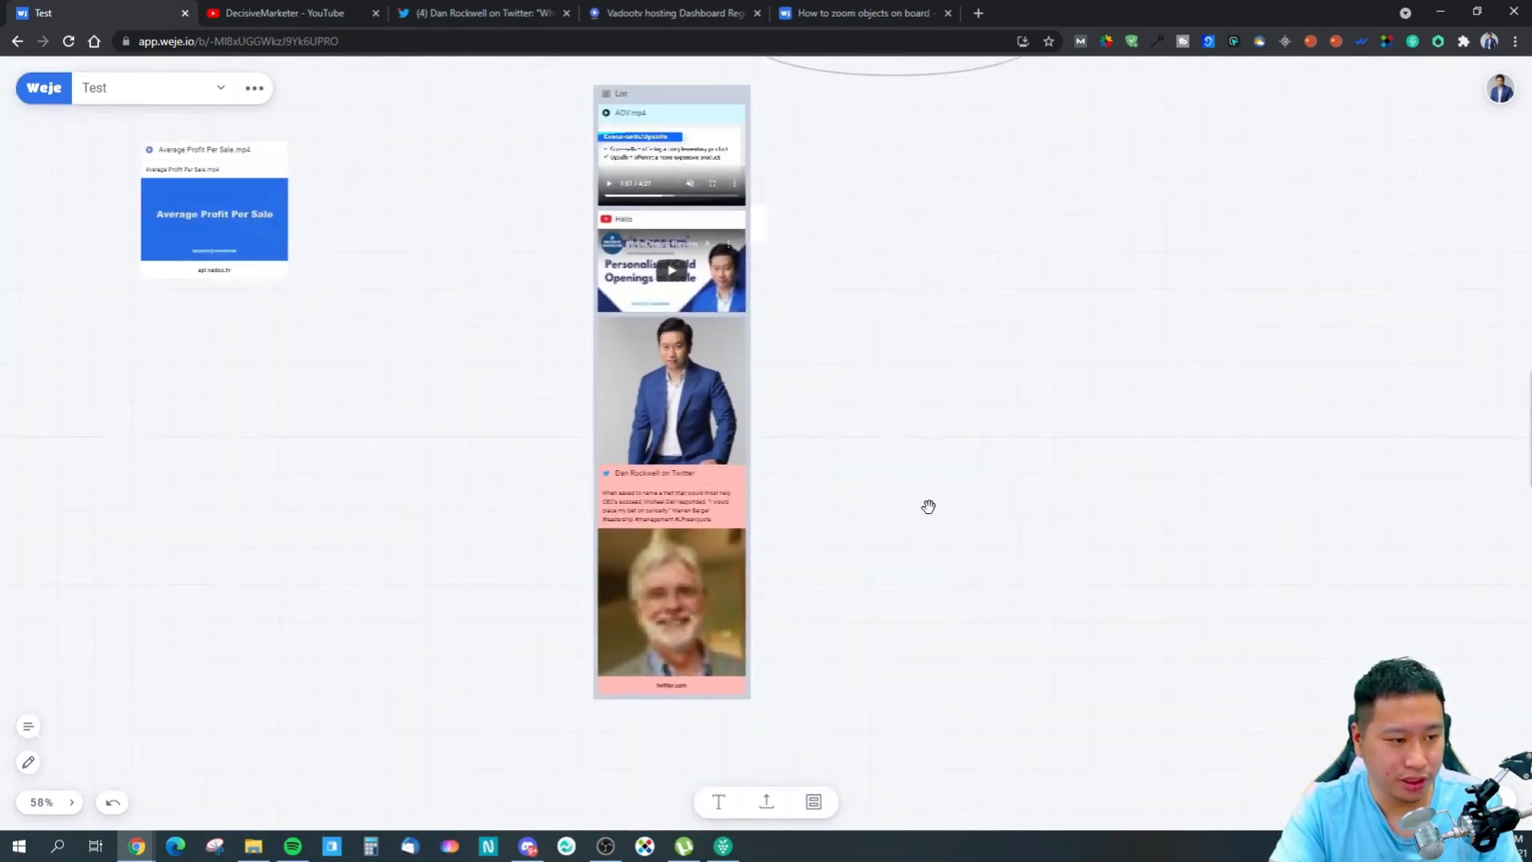
{"action": "scroll", "coordinate": [917, 497], "scroll_direction": "up", "scroll_amount": 1}
{"action": "scroll", "coordinate": [917, 497], "scroll_direction": "down", "scroll_amount": 1}
{"action": "scroll", "coordinate": [918, 497], "scroll_direction": "up", "scroll_amount": 1}
{"action": "scroll", "coordinate": [917, 497], "scroll_direction": "down", "scroll_amount": 1}
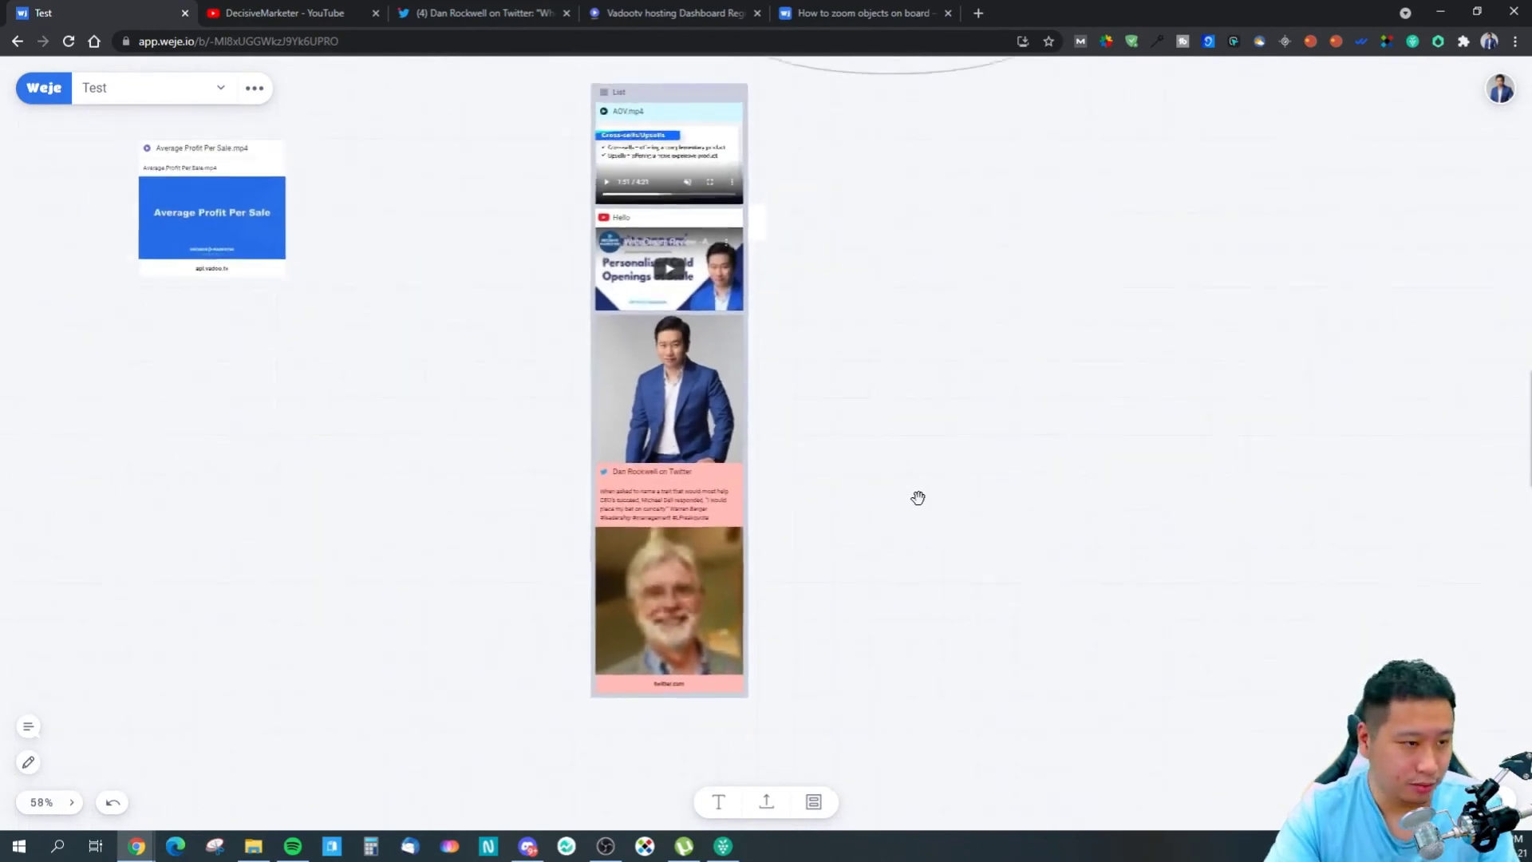
{"action": "scroll", "coordinate": [917, 497], "scroll_direction": "up", "scroll_amount": 2}
Go back to the list of how-tos in the knowledge base and read the article on how to leave a board.
{"action": "left_click", "coordinate": [802, 8]}
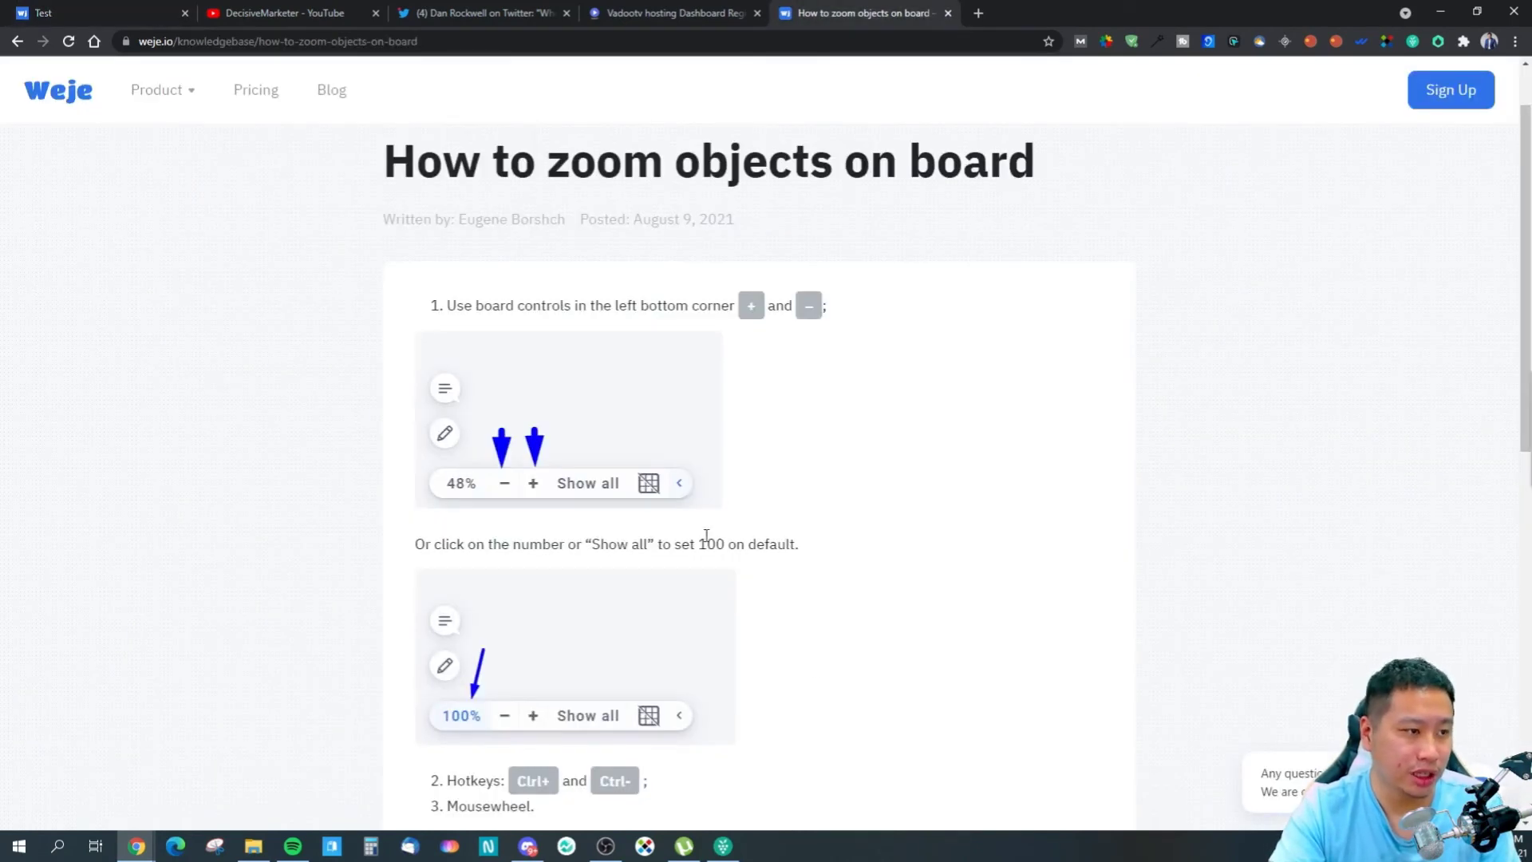
{"action": "left_click", "coordinate": [16, 42]}
{"action": "scroll", "coordinate": [798, 332], "scroll_direction": "up", "scroll_amount": 6}
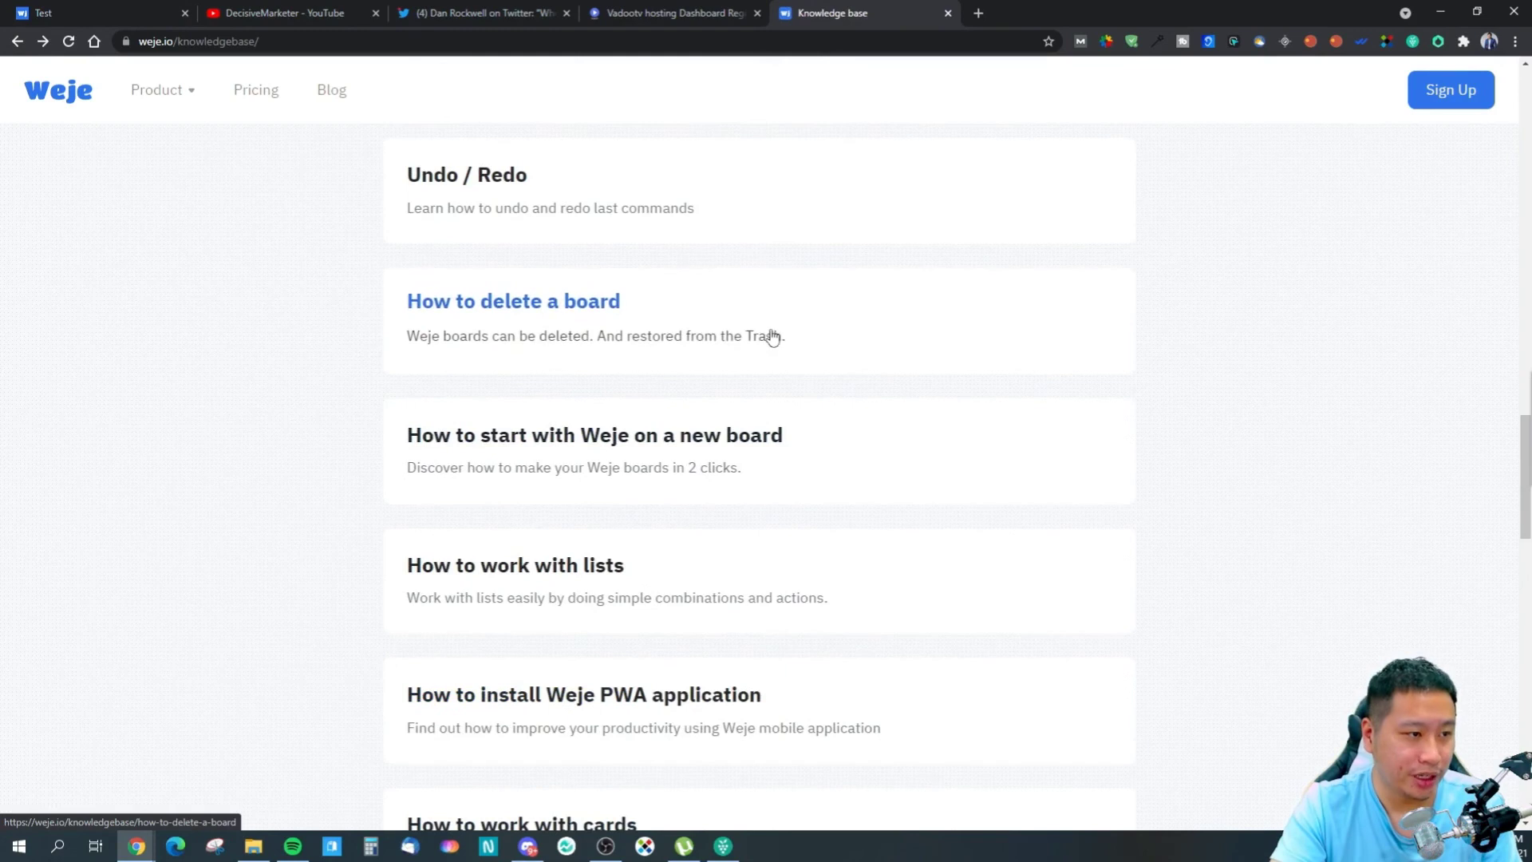
{"action": "scroll", "coordinate": [583, 446], "scroll_direction": "up", "scroll_amount": 9}
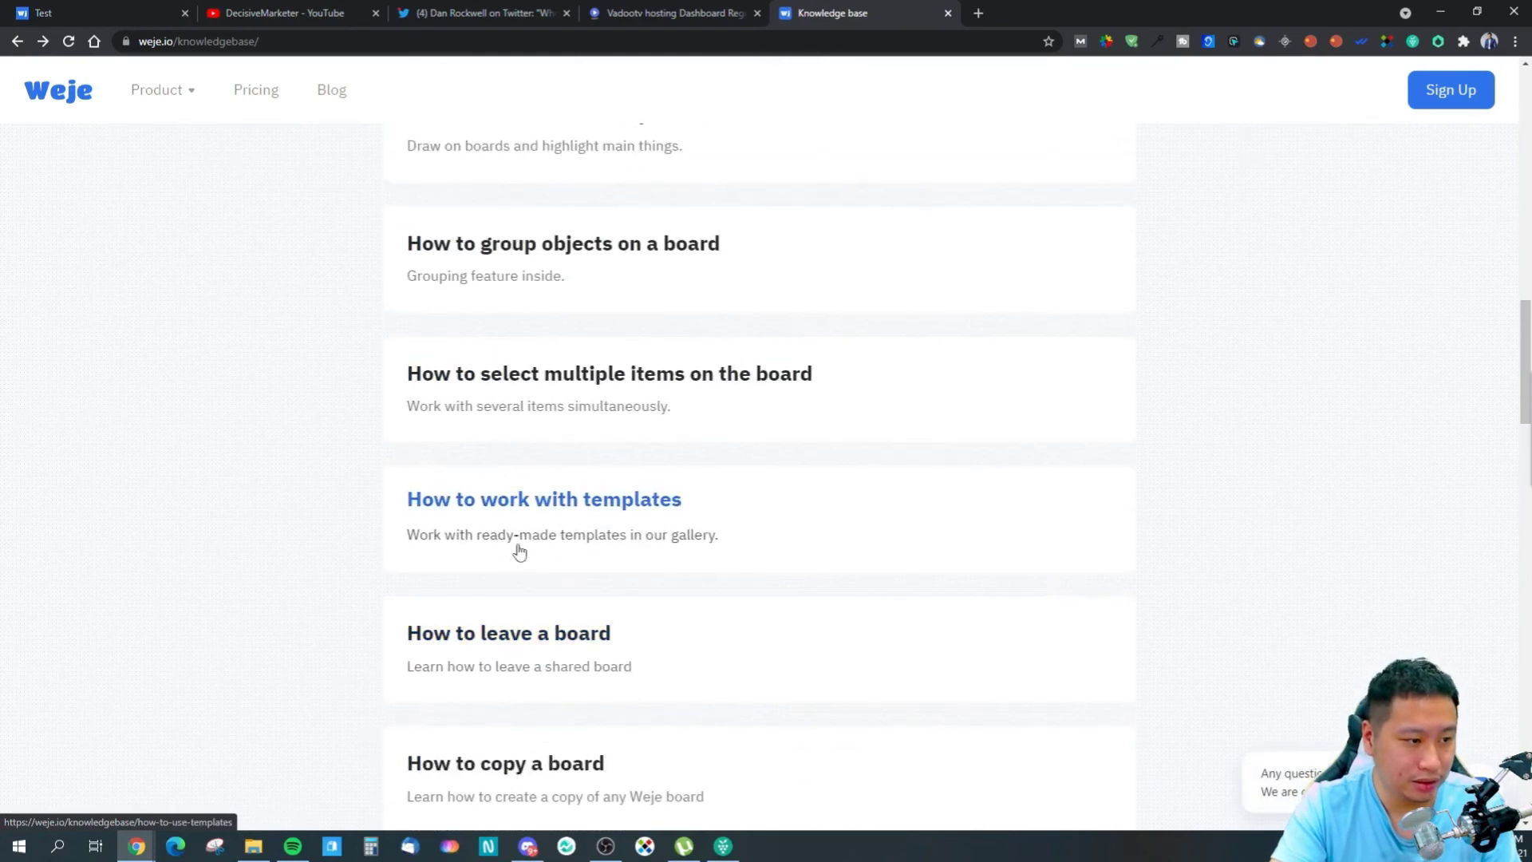
{"action": "left_click", "coordinate": [518, 636]}
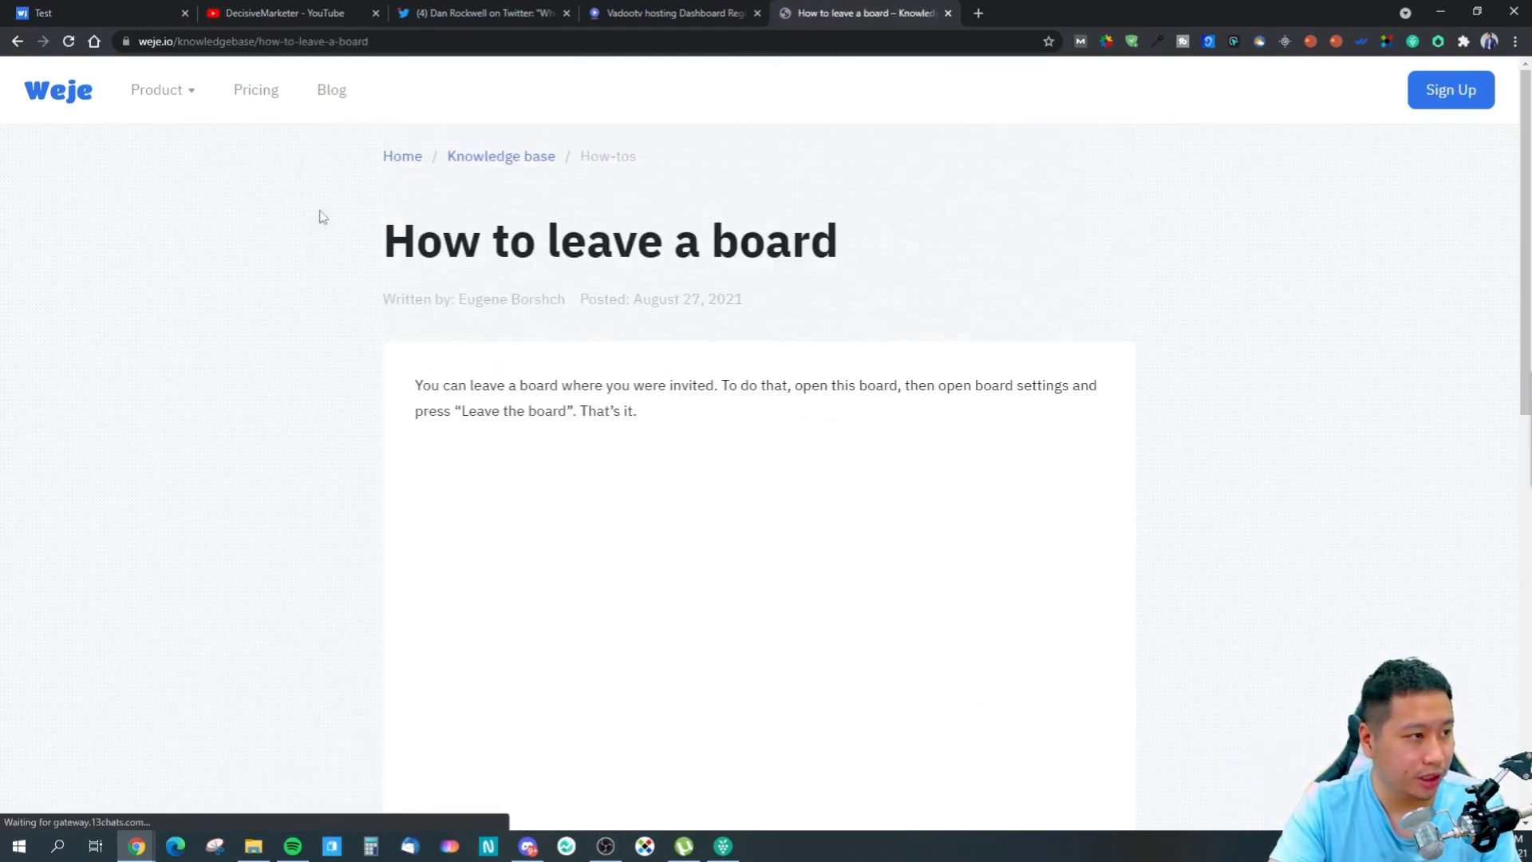
{"action": "key", "text": "ctrl+1"}
{"action": "left_click", "coordinate": [891, 7]}
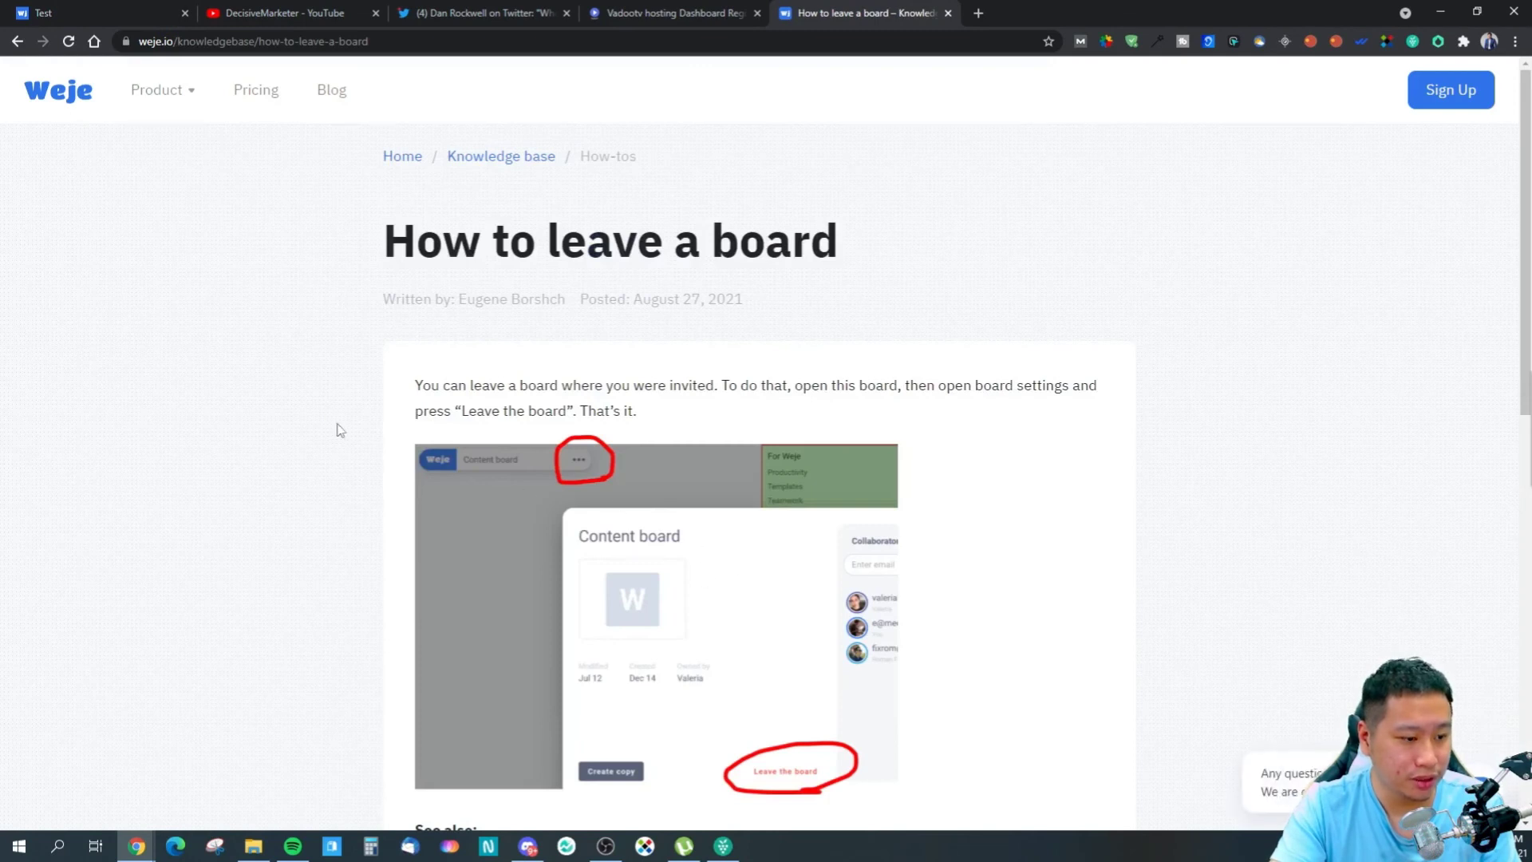
Open the Test board's settings to check its copy, trash and collaborator options, and close them.
{"action": "key", "text": "ctrl+1"}
{"action": "left_click", "coordinate": [254, 88]}
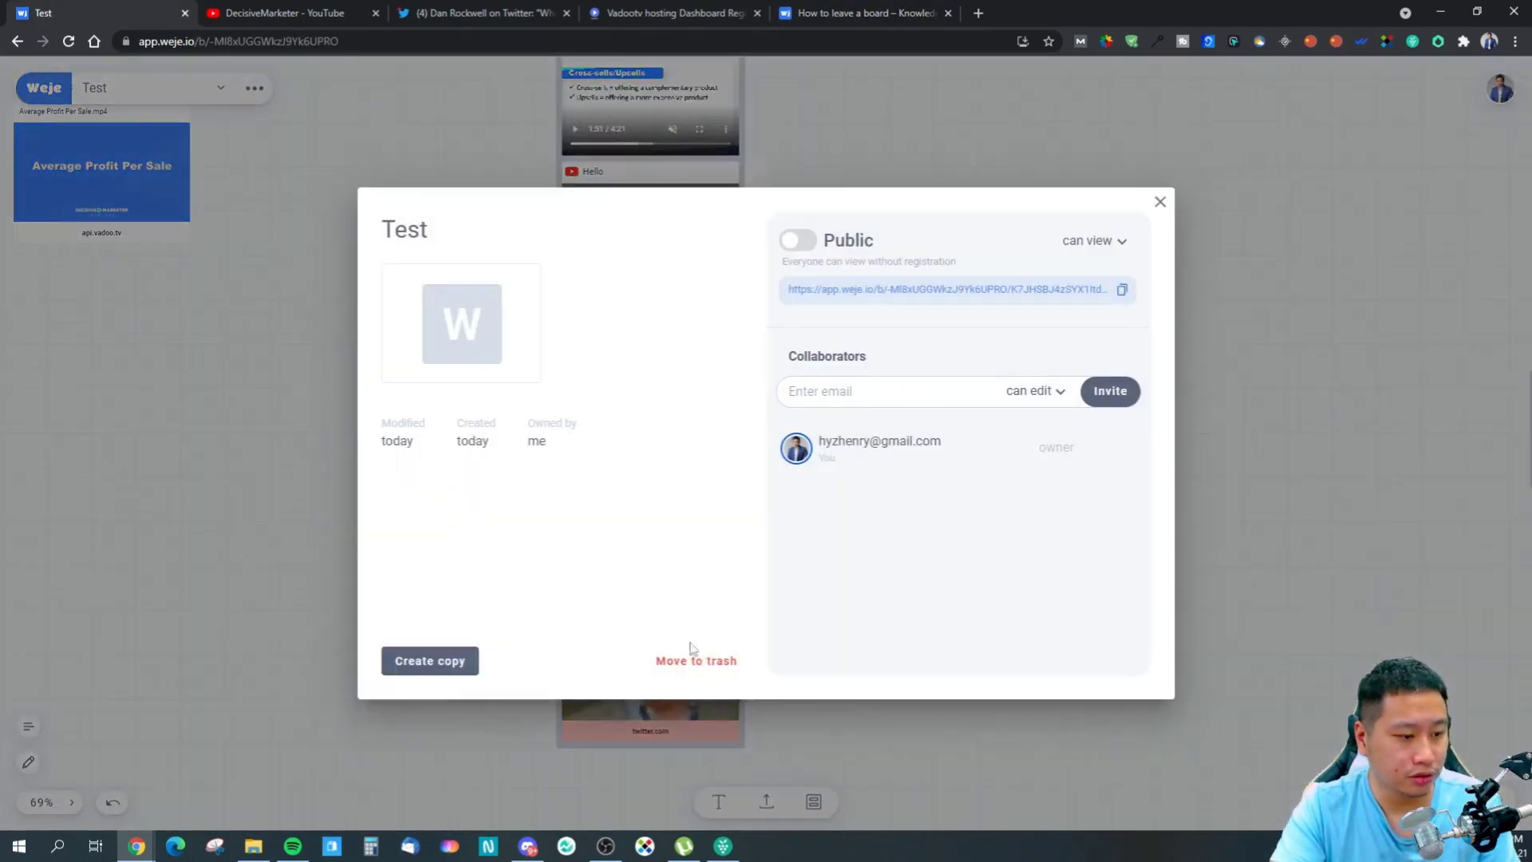
{"action": "left_click", "coordinate": [1158, 206]}
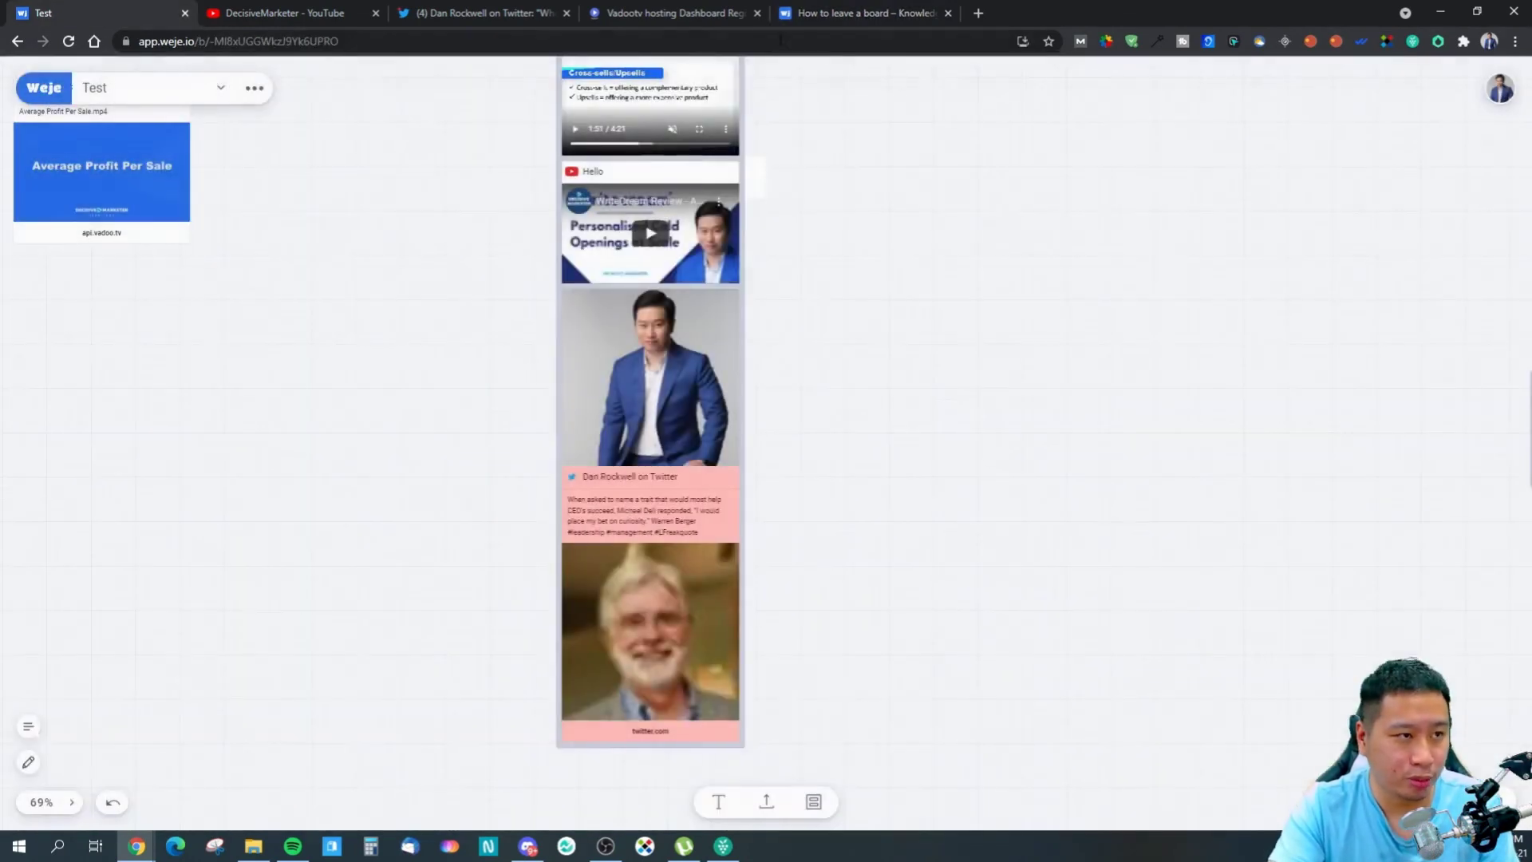
Look over the knowledge base article on how to leave a board and glance at the other open pages.
{"action": "left_click", "coordinate": [817, 9]}
{"action": "scroll", "coordinate": [963, 439], "scroll_direction": "down", "scroll_amount": 9}
{"action": "scroll", "coordinate": [964, 435], "scroll_direction": "up", "scroll_amount": 8}
{"action": "left_click", "coordinate": [676, 8]}
{"action": "key", "text": "ctrl+2"}
{"action": "key", "text": "ctrl+3"}
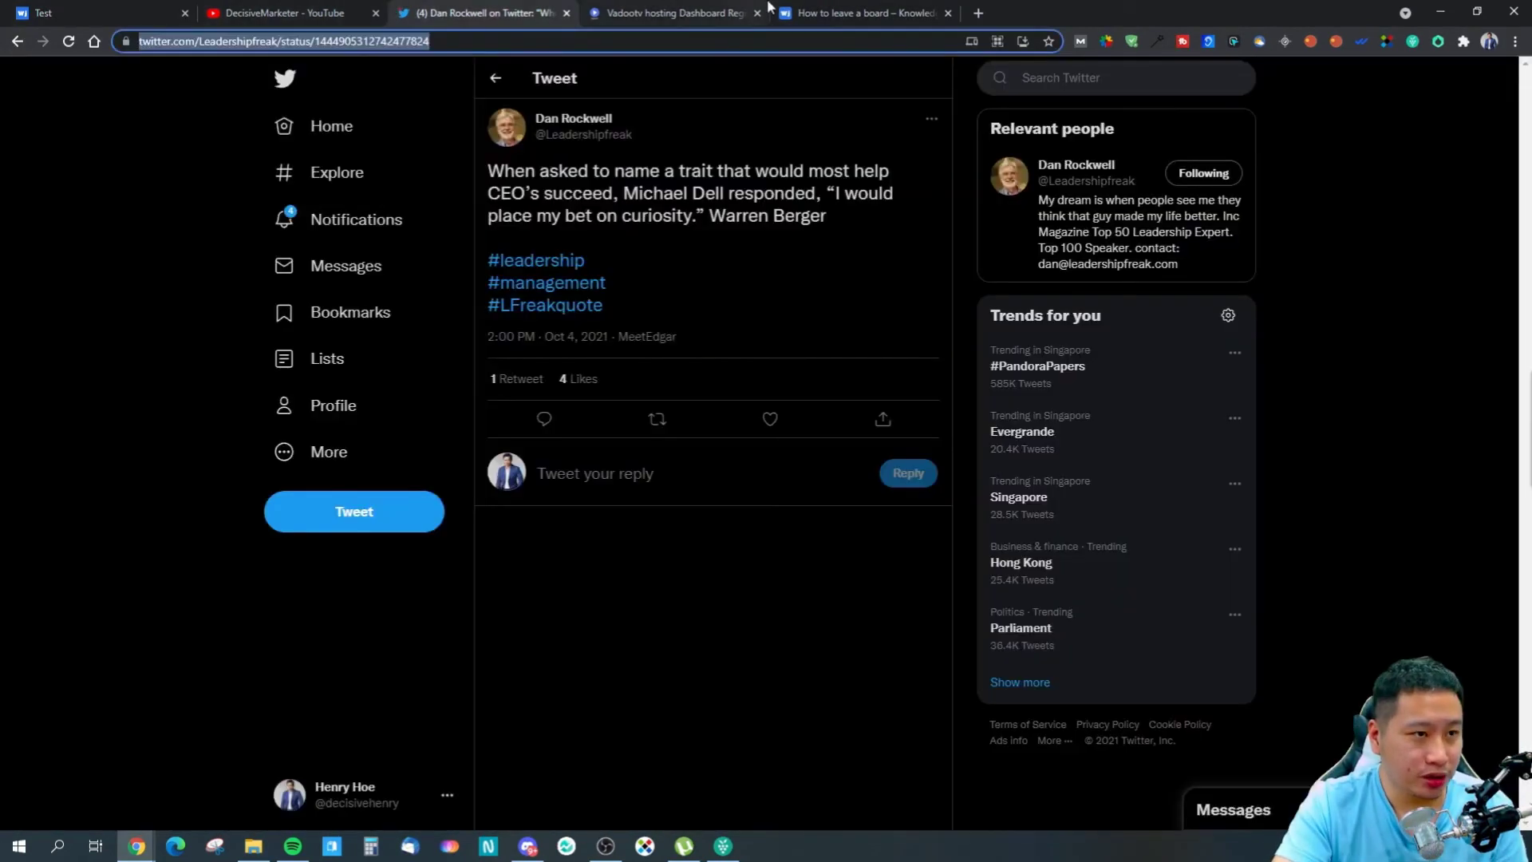
Look through the knowledge base's how-tos from leaving a board back up to starred boards, and return to the Test board.
{"action": "key", "text": "ctrl+5"}
{"action": "left_click", "coordinate": [16, 43]}
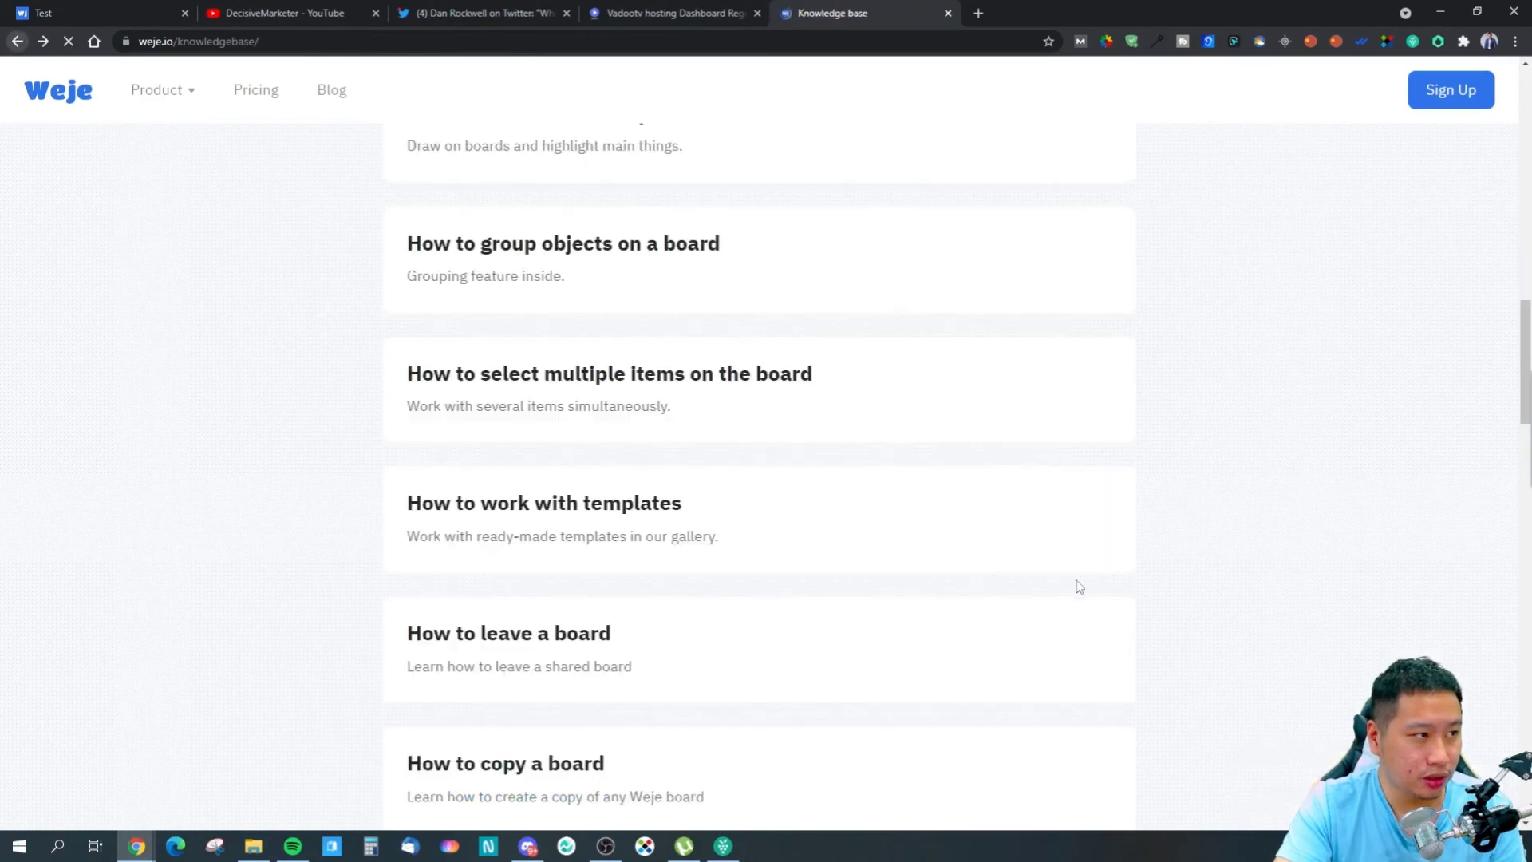
{"action": "scroll", "coordinate": [961, 523], "scroll_direction": "up", "scroll_amount": 6}
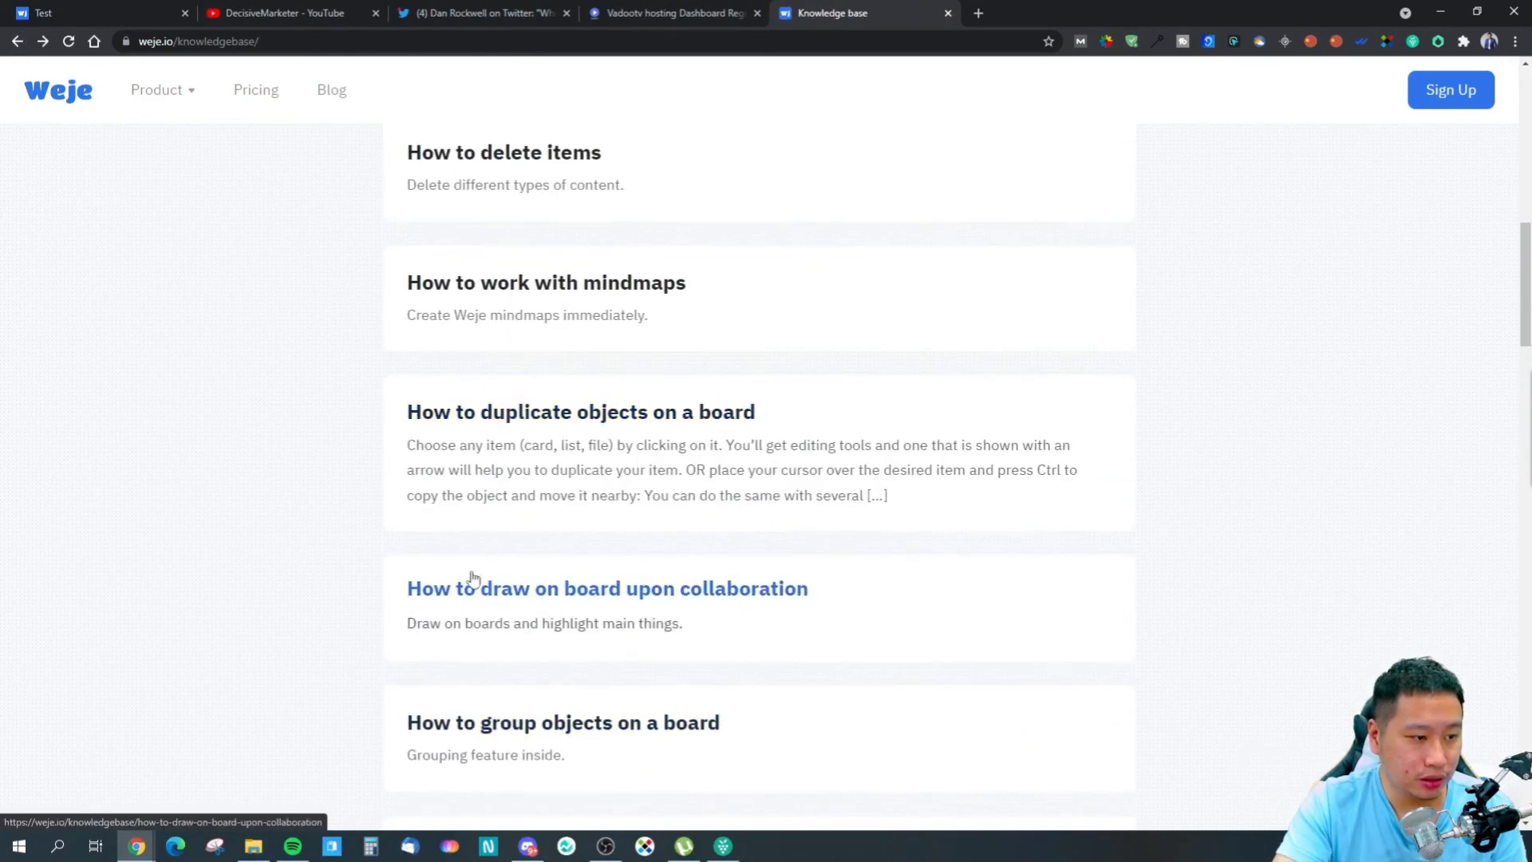
{"action": "scroll", "coordinate": [430, 485], "scroll_direction": "up", "scroll_amount": 3}
{"action": "scroll", "coordinate": [494, 574], "scroll_direction": "down", "scroll_amount": 2}
{"action": "scroll", "coordinate": [547, 629], "scroll_direction": "up", "scroll_amount": 1}
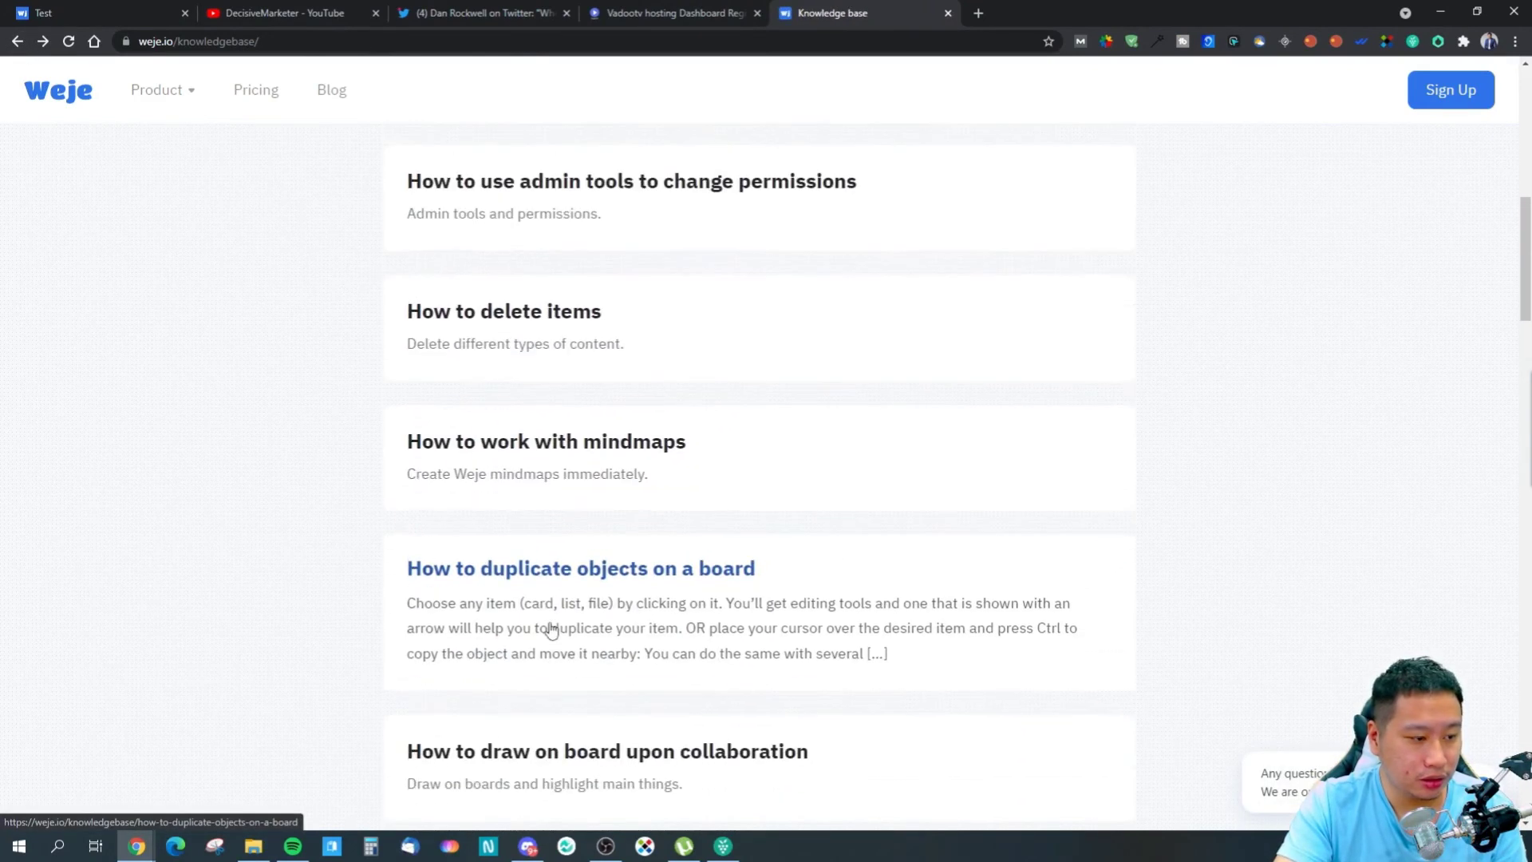
{"action": "scroll", "coordinate": [548, 628], "scroll_direction": "down", "scroll_amount": 1}
{"action": "scroll", "coordinate": [551, 628], "scroll_direction": "up", "scroll_amount": 1}
{"action": "scroll", "coordinate": [549, 627], "scroll_direction": "up", "scroll_amount": 6}
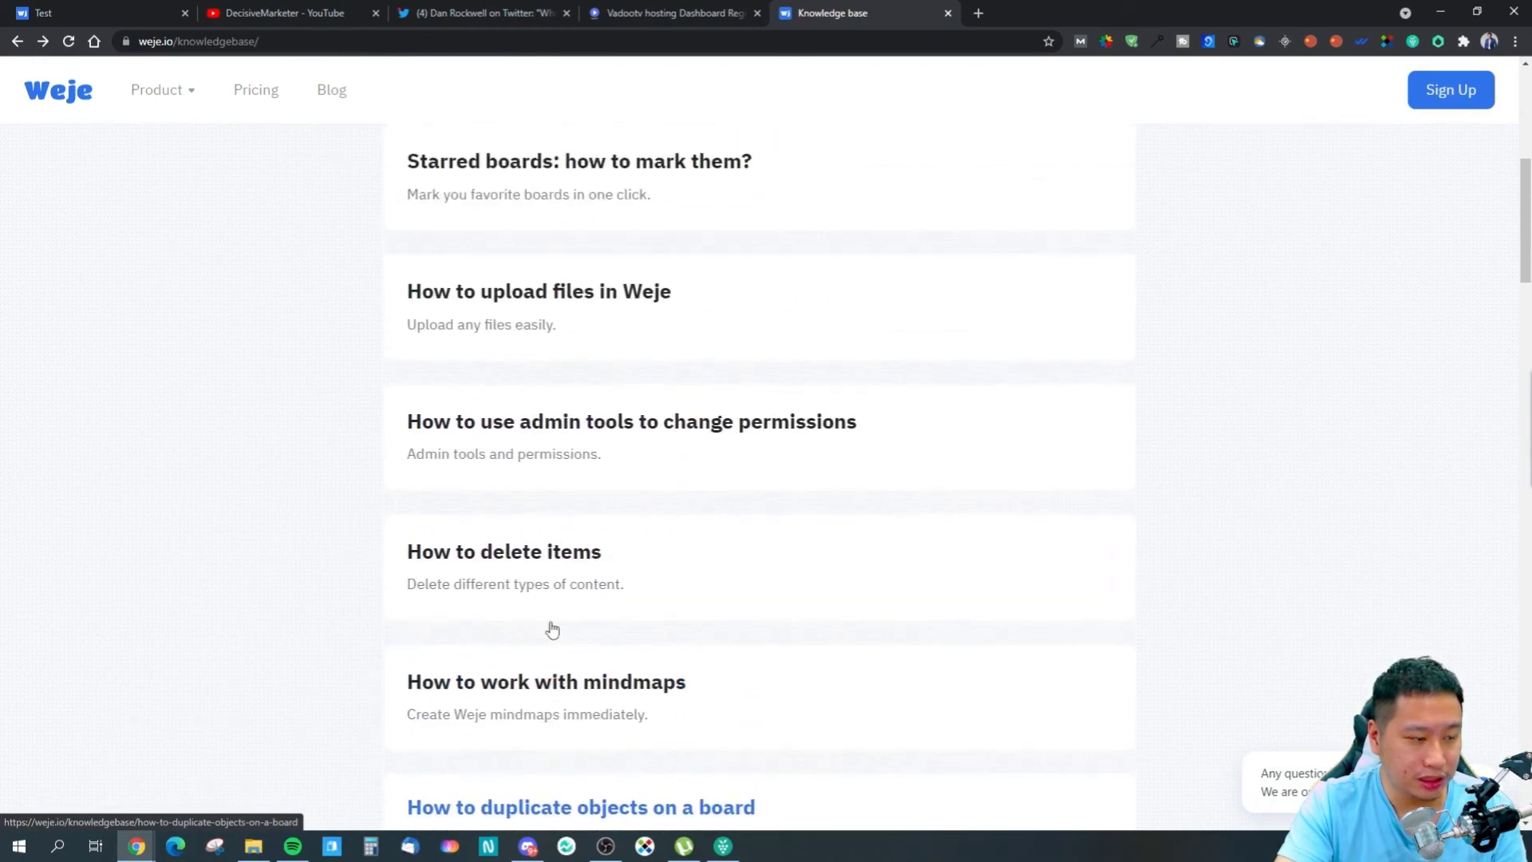
{"action": "left_click", "coordinate": [23, 9]}
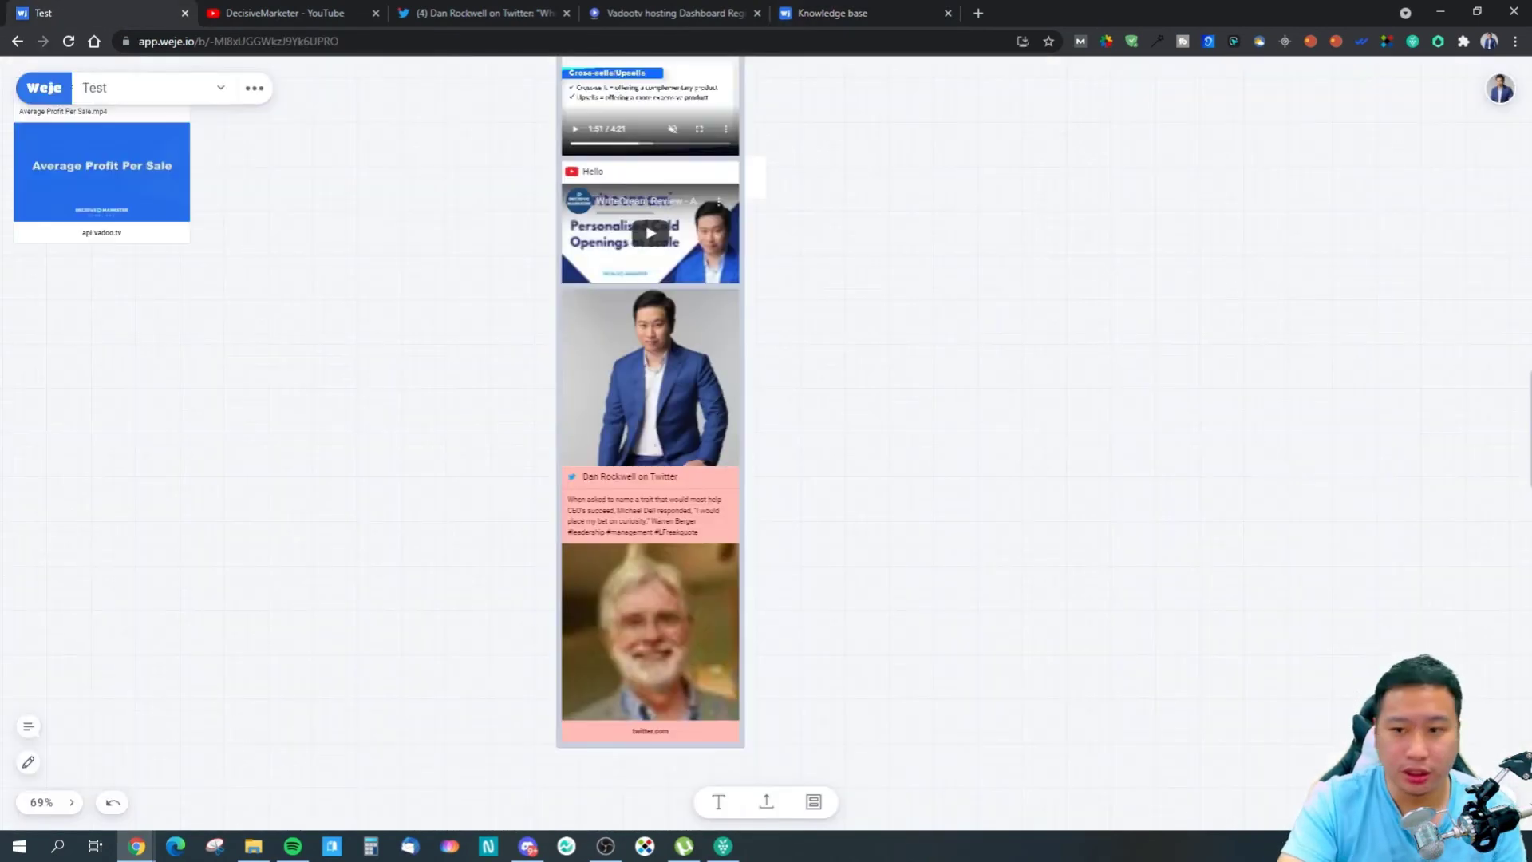